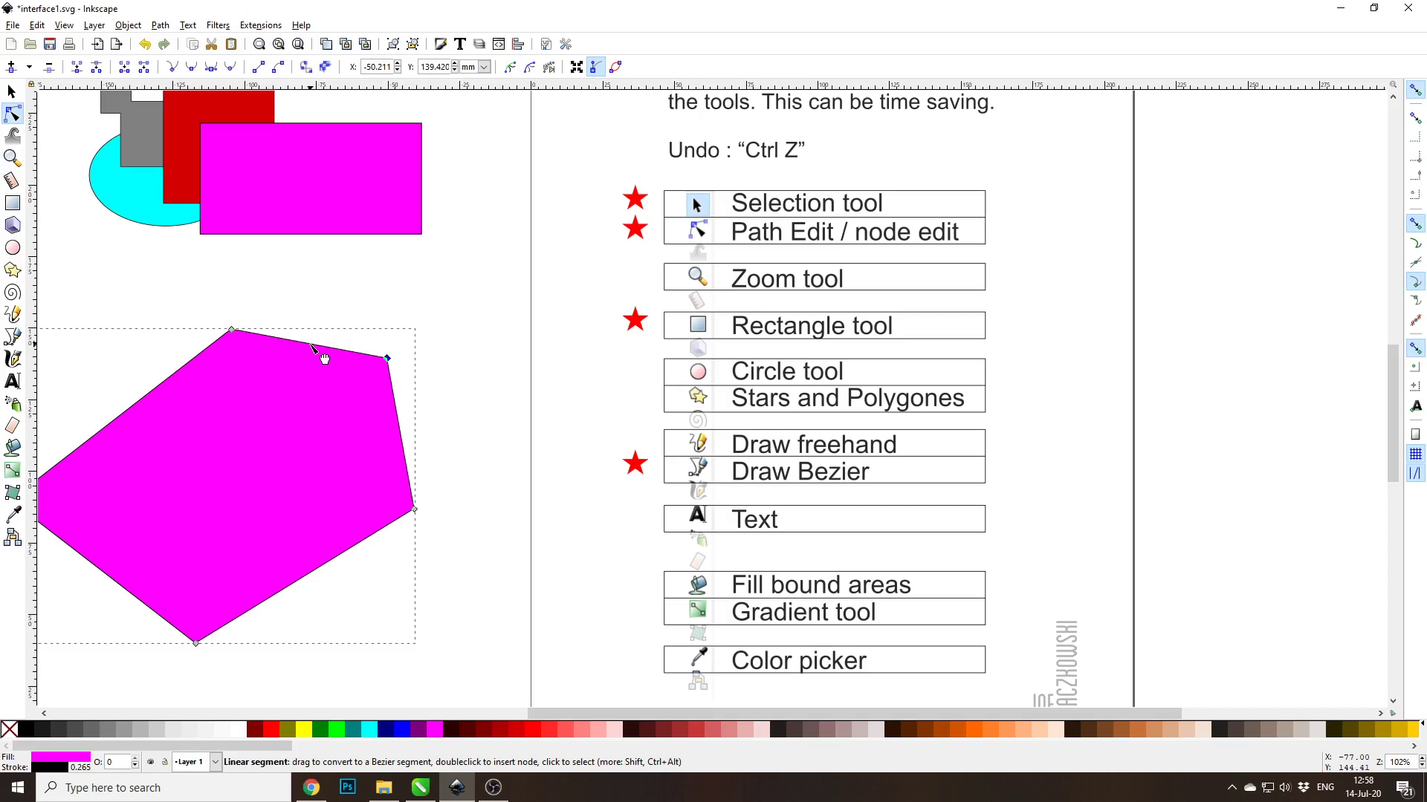
# Step: Convert the magenta polygon's upper-right straight edge to a curve and reshape it by pulling out its two end-node handles
pyautogui.click(312, 346)
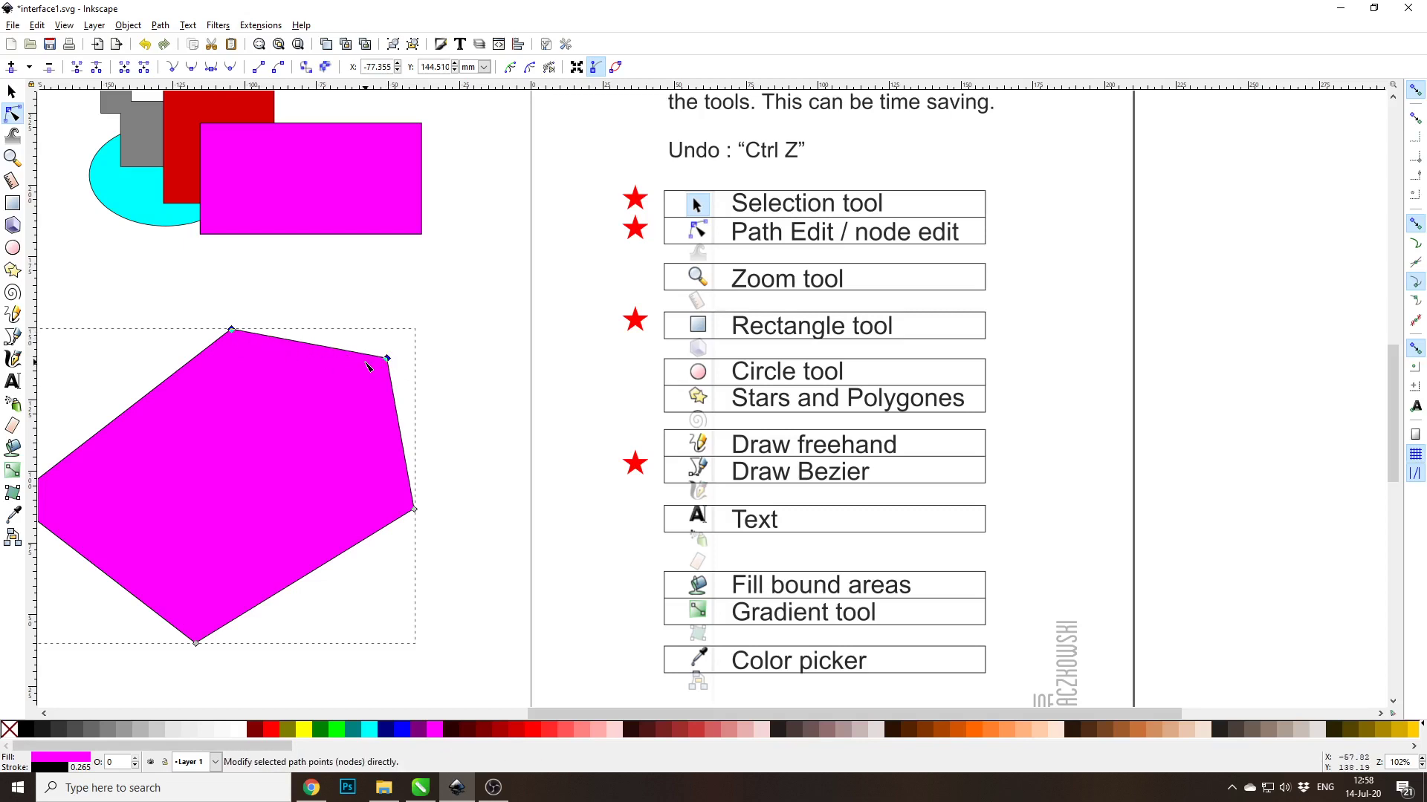
pyautogui.click(277, 68)
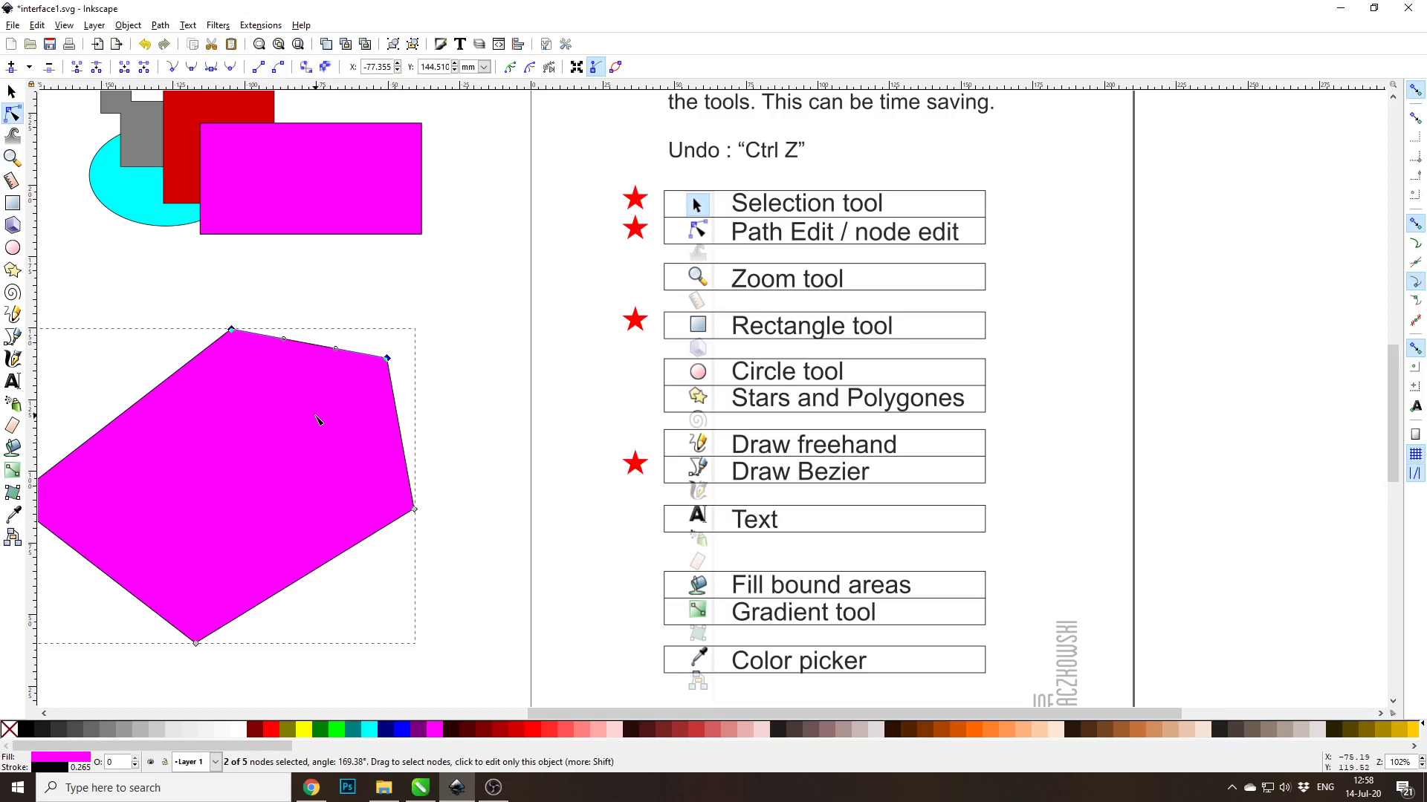
pyautogui.scroll(3, 281, 354)
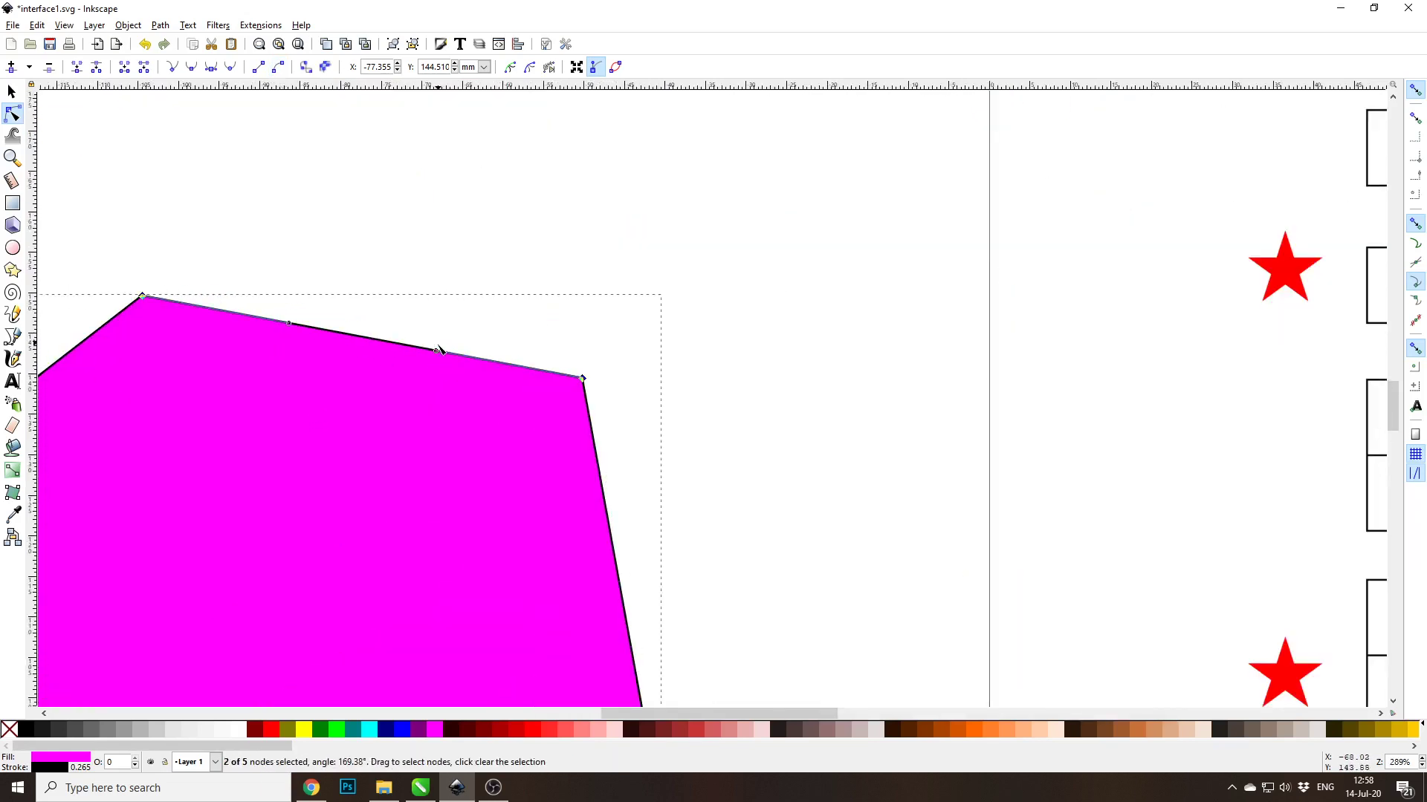
pyautogui.moveTo(437, 351); pyautogui.dragTo(549, 198)
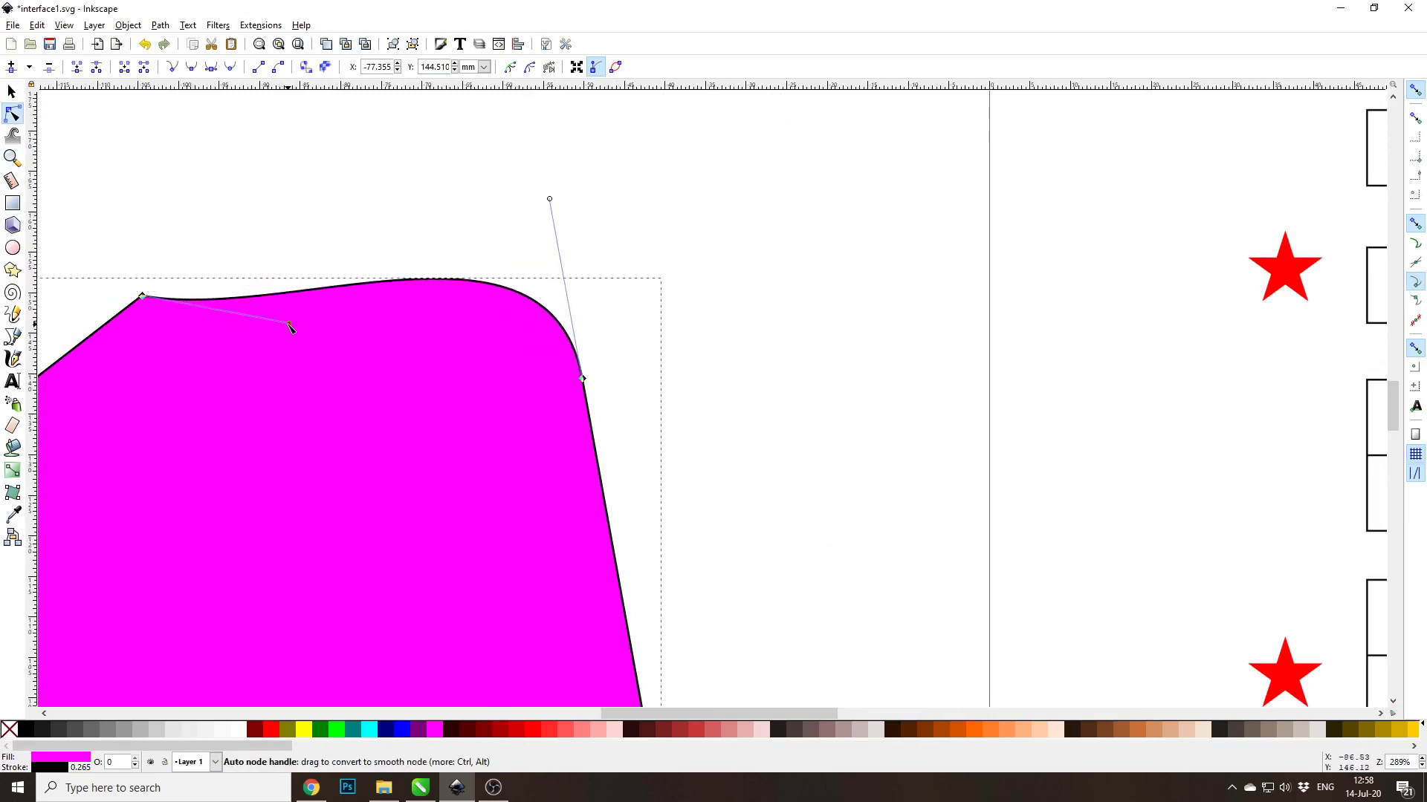
pyautogui.moveTo(289, 324); pyautogui.dragTo(287, 189)
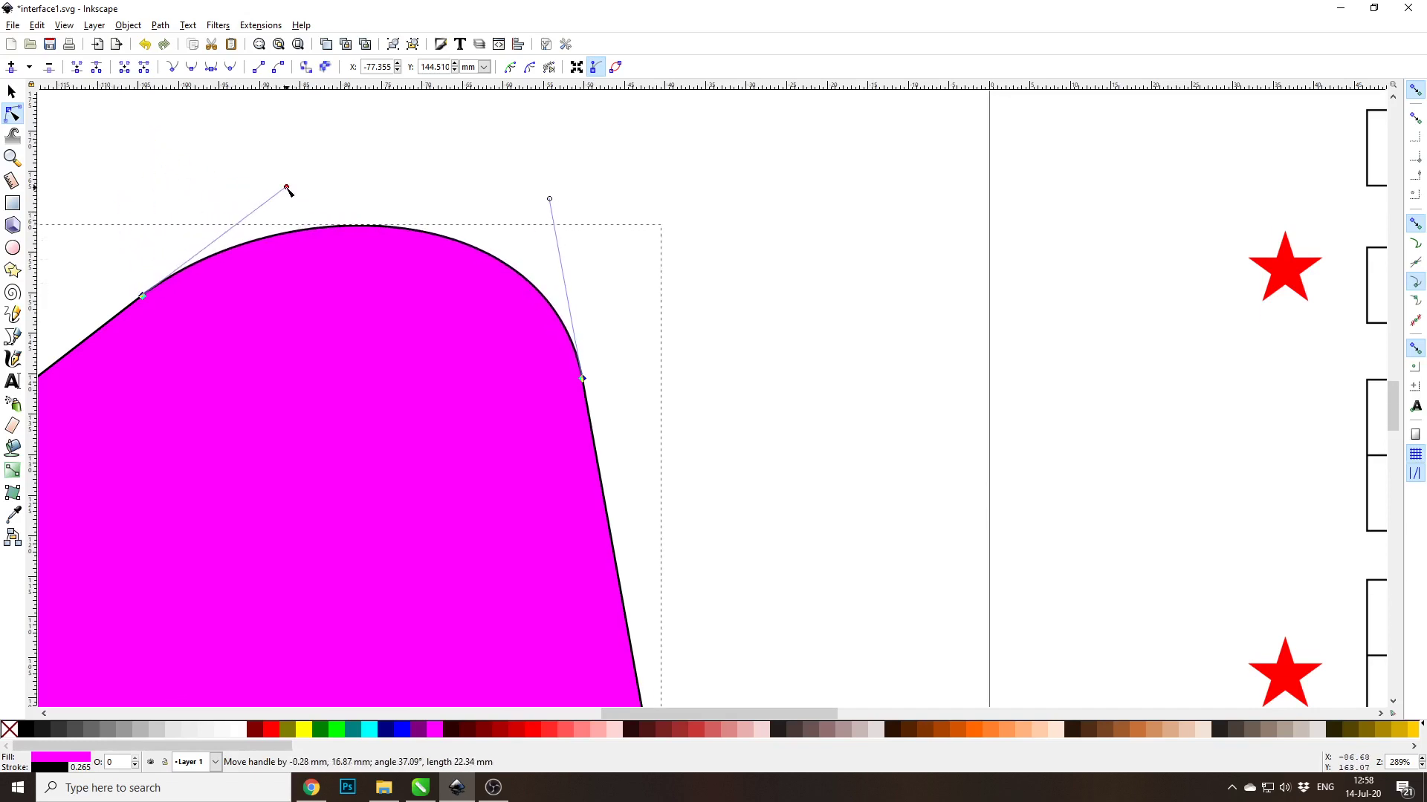
pyautogui.moveTo(549, 199); pyautogui.dragTo(814, 338)
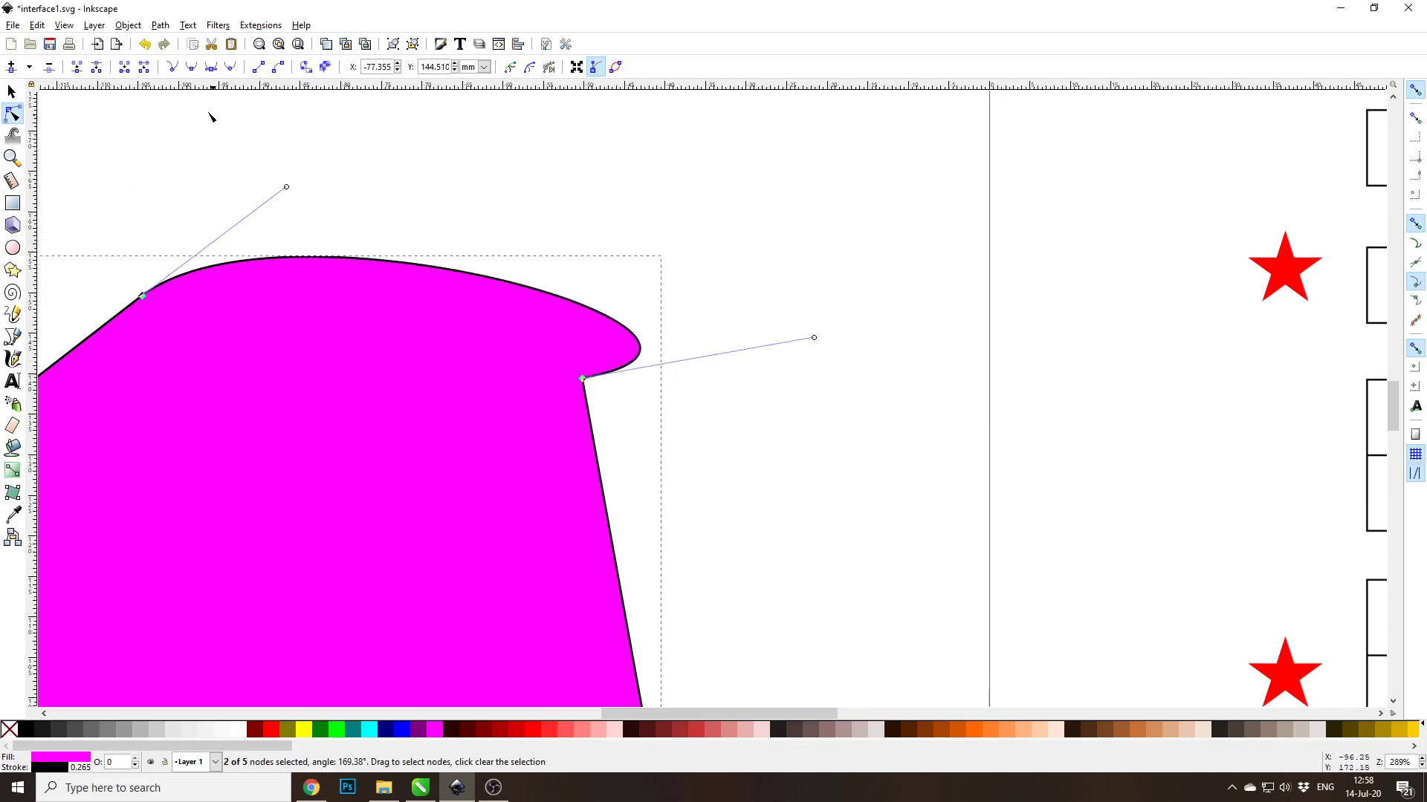
# Step: Make the curved edge's end nodes smooth, and swing the right node's handle inward to dip the curve into an S shape
pyautogui.click(191, 68)
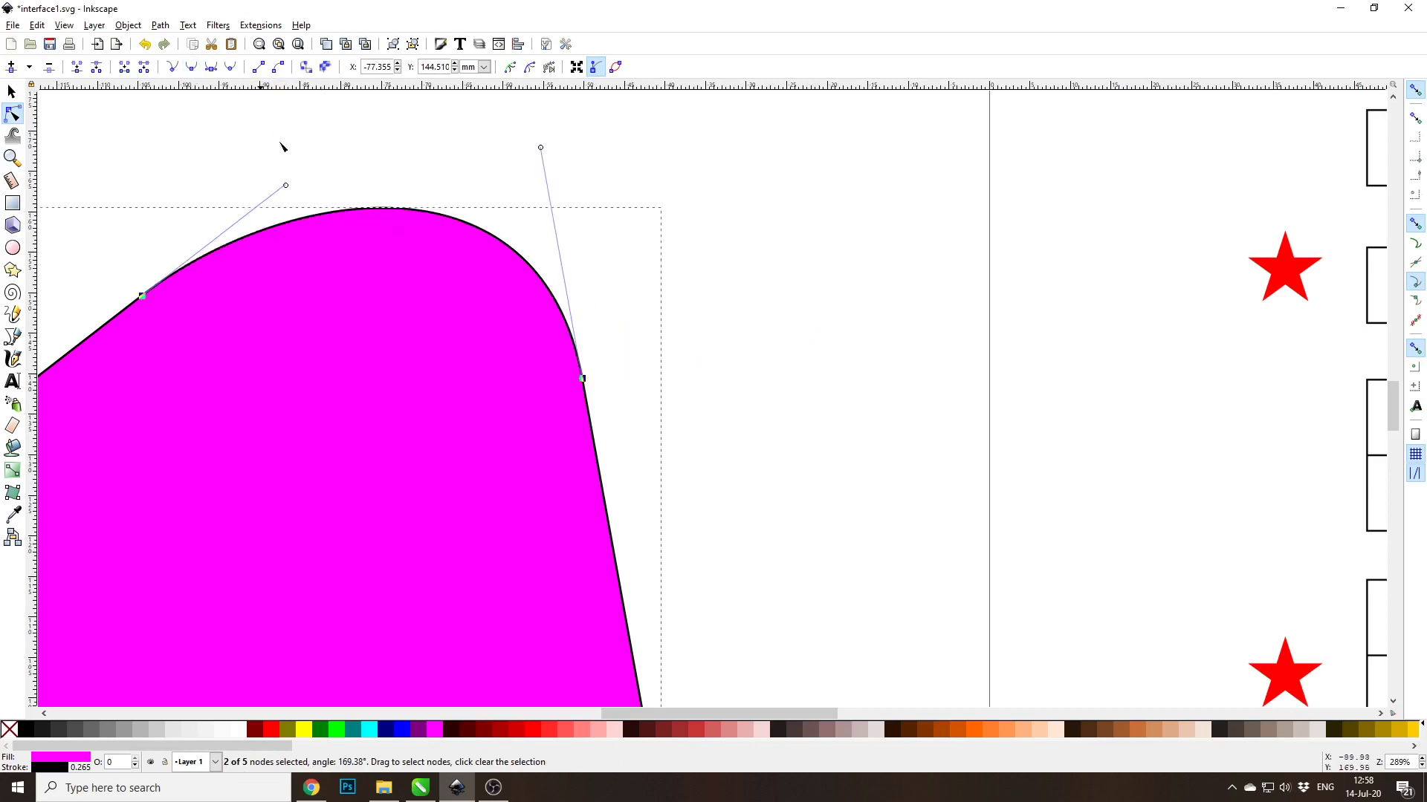
pyautogui.moveTo(541, 146); pyautogui.dragTo(573, 182)
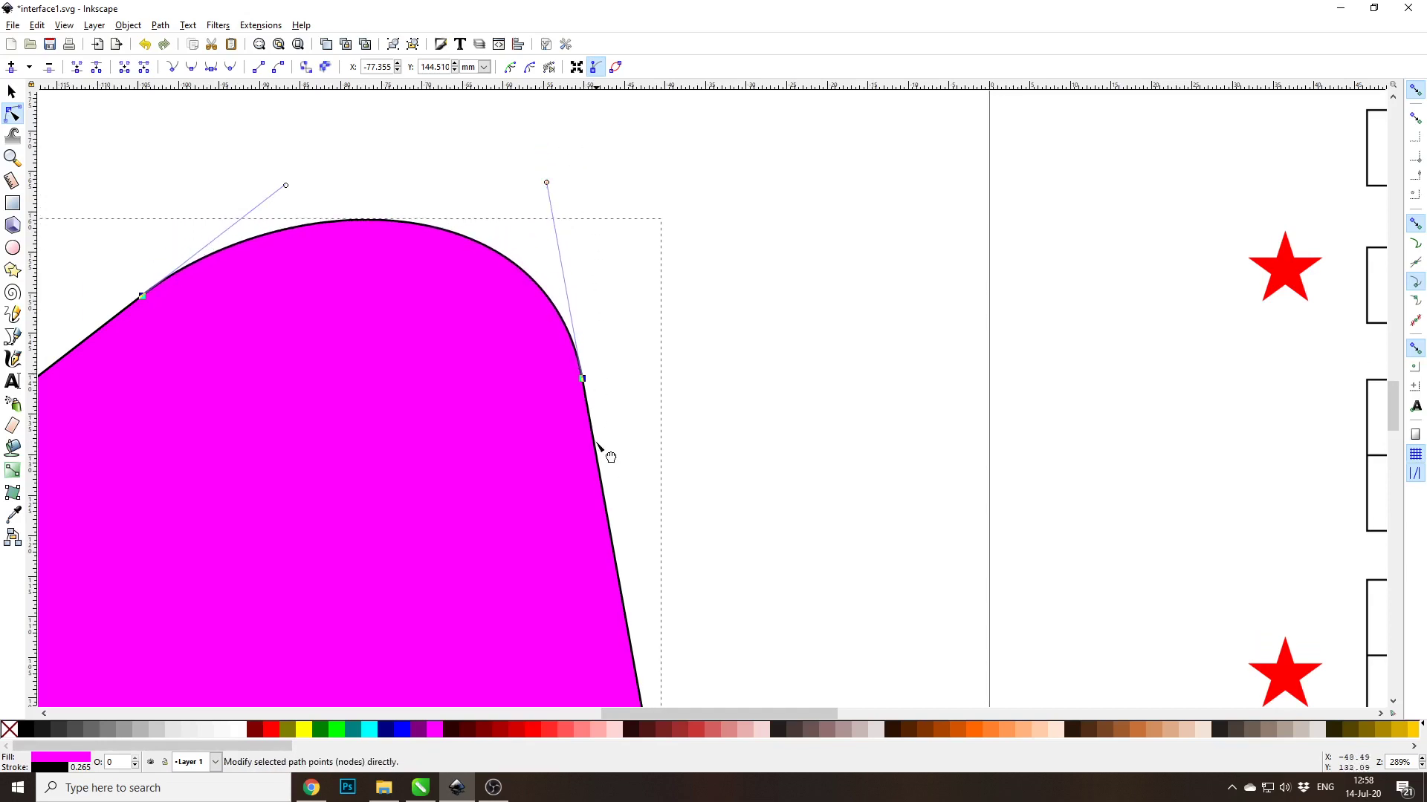
pyautogui.moveTo(555, 188)
pyautogui.mouseDown()
pyautogui.moveTo(557, 111)
pyautogui.moveTo(578, 190)
pyautogui.mouseUp()
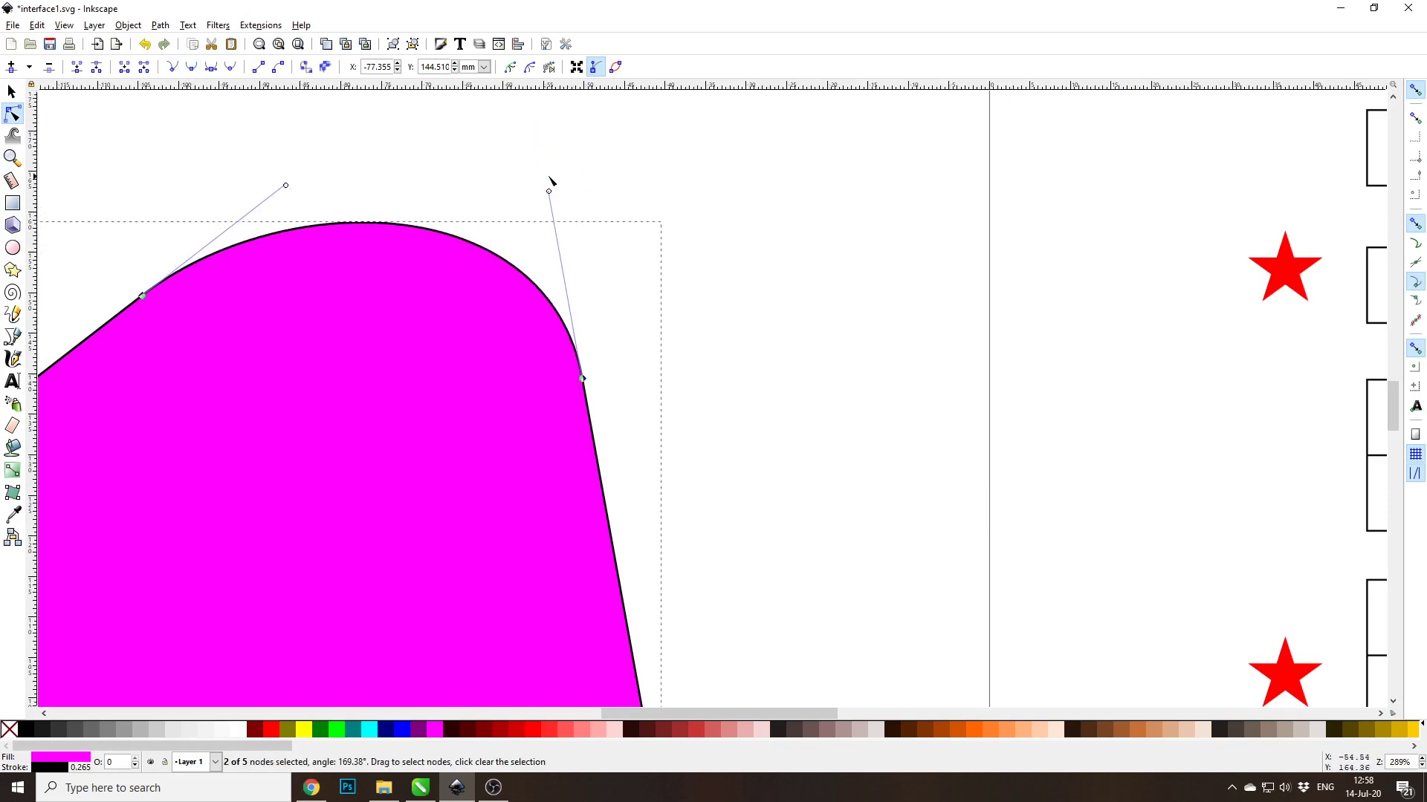
pyautogui.moveTo(550, 192); pyautogui.dragTo(416, 468)
pyautogui.scroll(-3, 401, 341)
pyautogui.scroll(2, 501, 326)
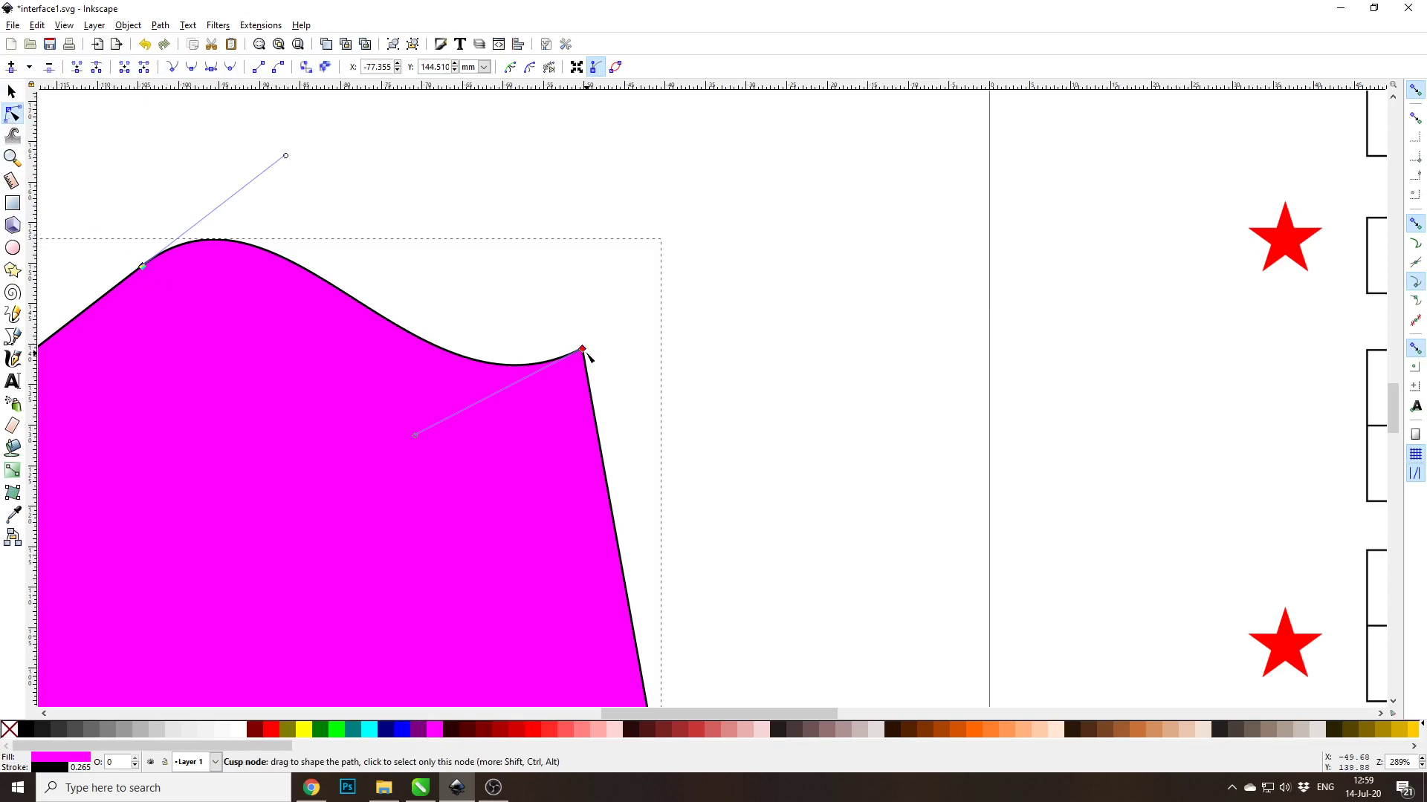
# Step: Move the curved edge's two end nodes slightly up and outward, and convert the polygon's right-hand straight edge into an outward-bulging curve
pyautogui.moveTo(586, 353); pyautogui.dragTo(636, 322)
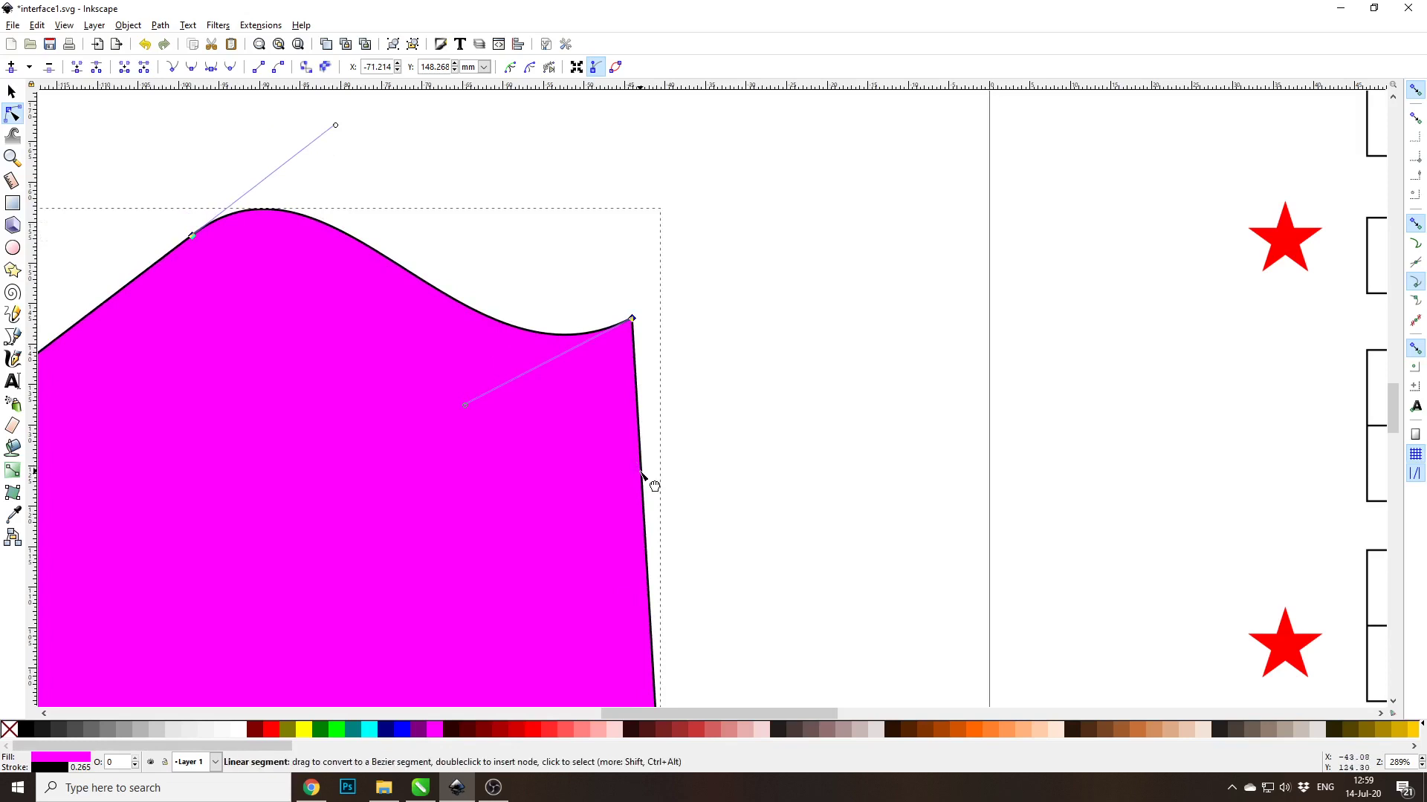
pyautogui.click(278, 69)
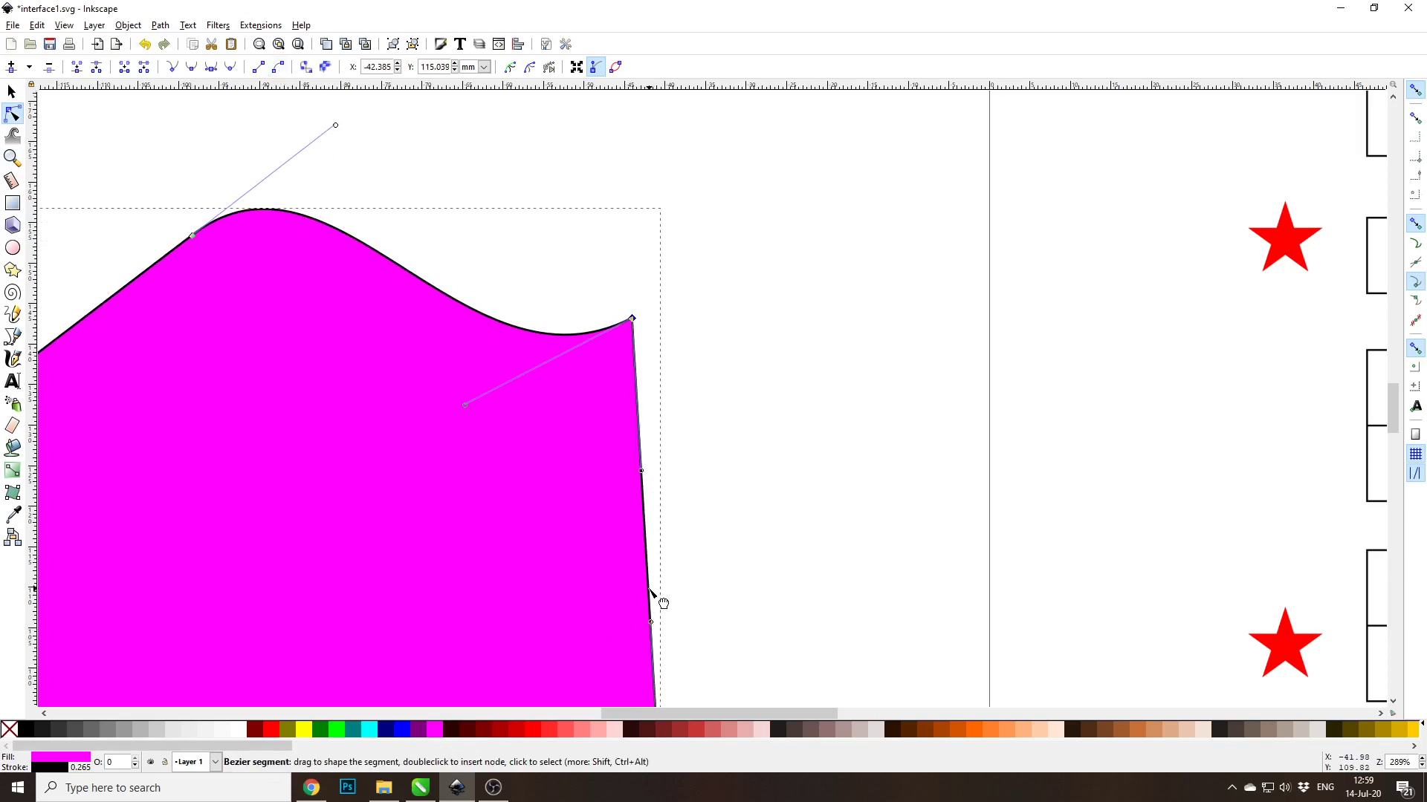
pyautogui.moveTo(651, 594); pyautogui.dragTo(786, 591)
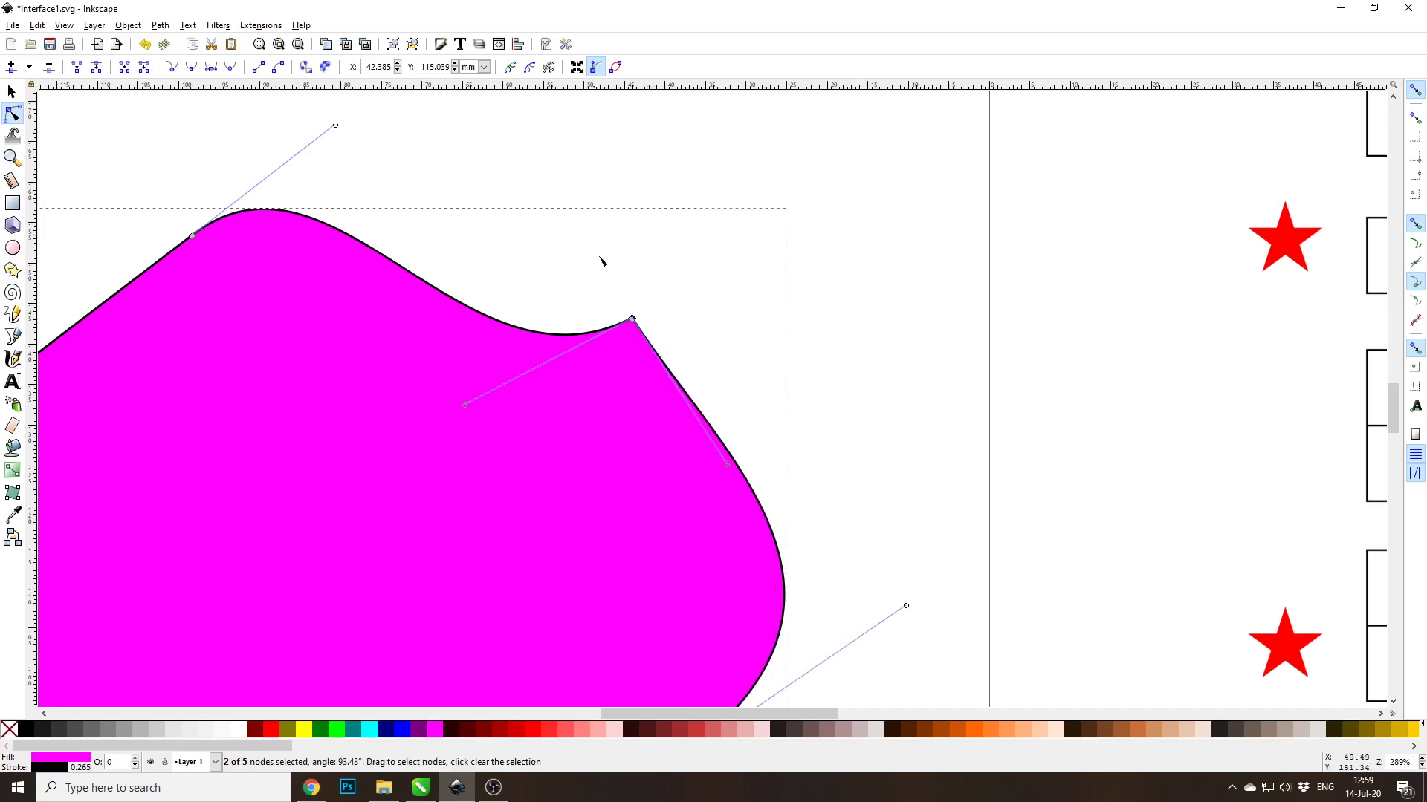
# Step: Make the node joining the top and right curves smooth and level its handles to blend the two curves
pyautogui.moveTo(603, 266); pyautogui.dragTo(689, 398)
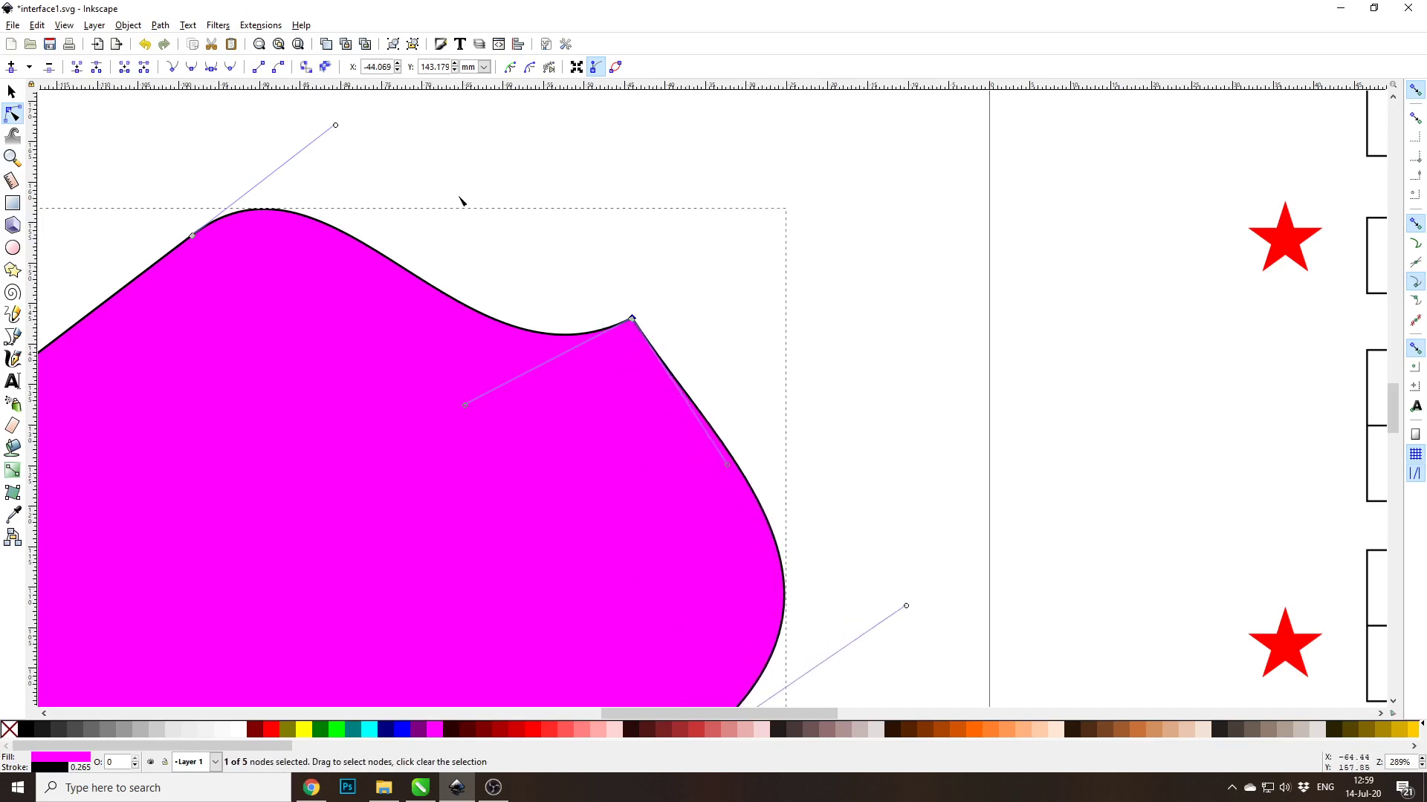
pyautogui.click(191, 67)
pyautogui.moveTo(447, 278); pyautogui.dragTo(444, 322)
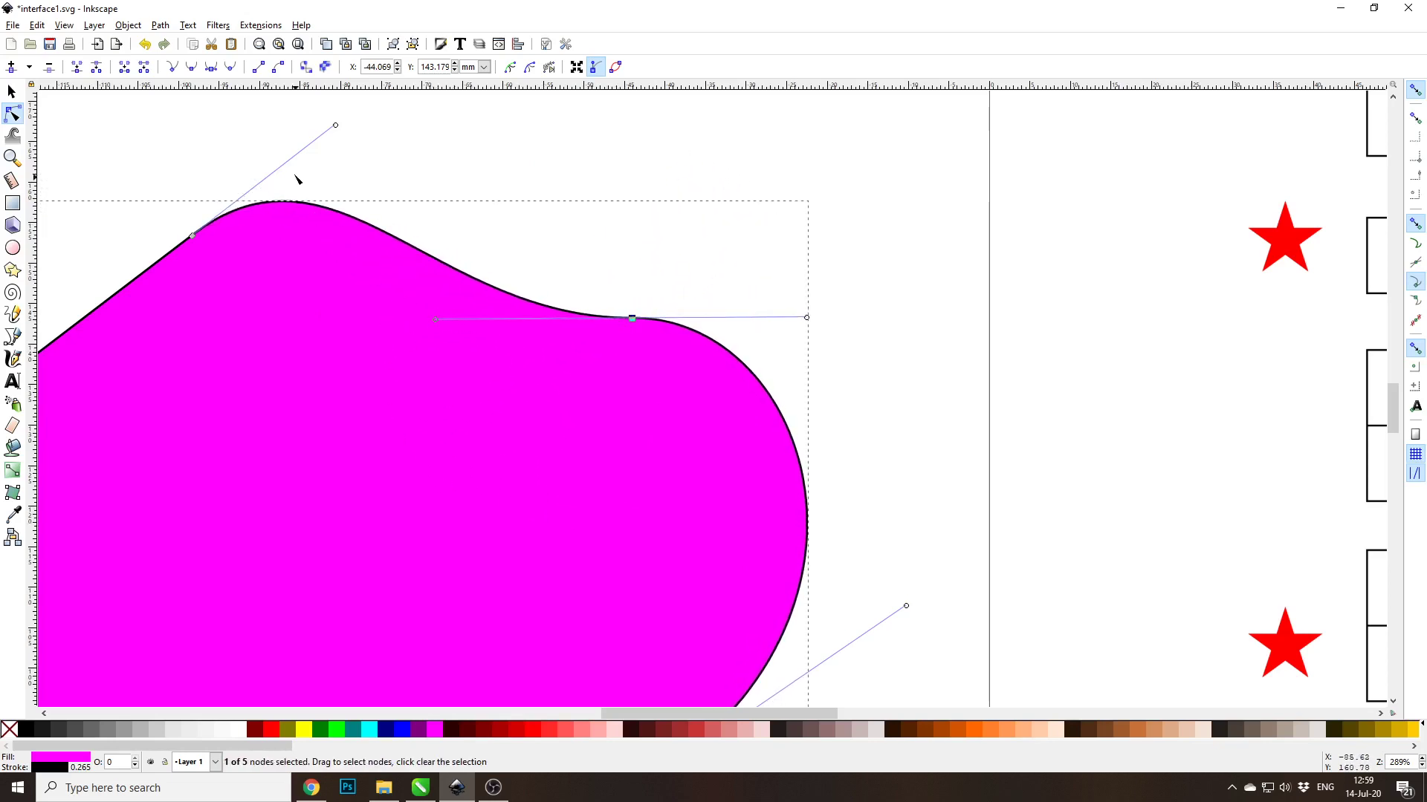
# Step: Make the node between the top and right curves symmetric and lengthen its handles equally
pyautogui.click(212, 68)
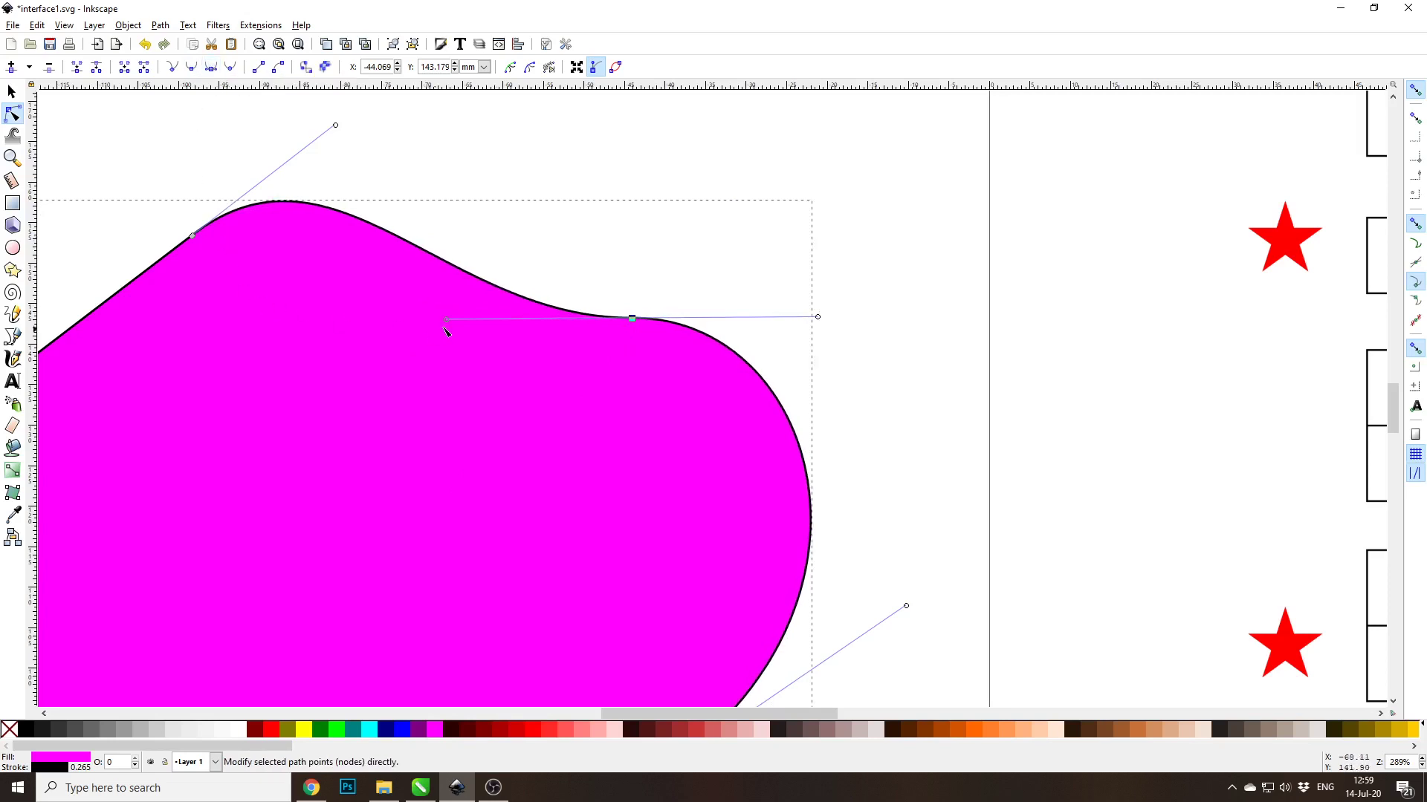
pyautogui.click(815, 316)
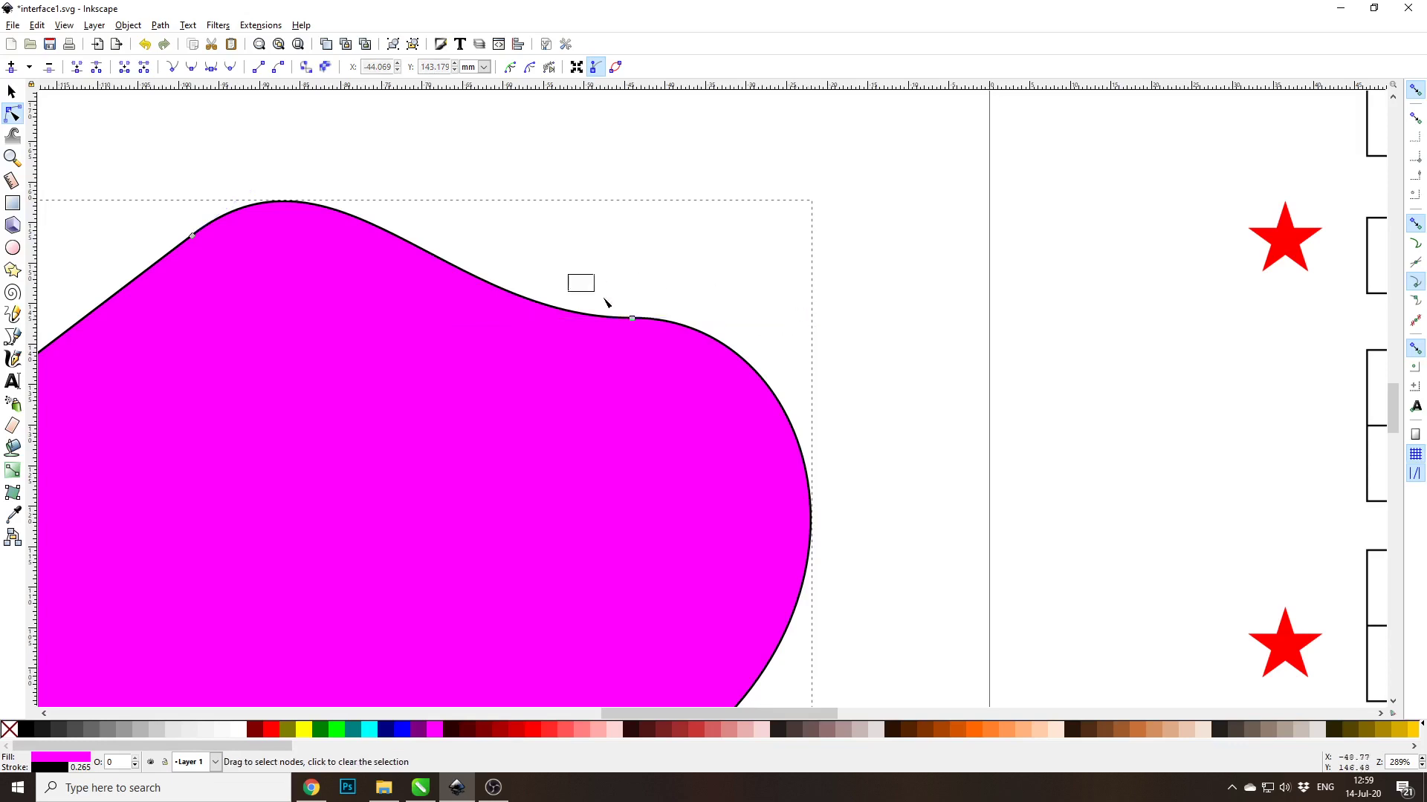
pyautogui.moveTo(604, 299); pyautogui.dragTo(641, 326)
pyautogui.moveTo(818, 317); pyautogui.dragTo(859, 322)
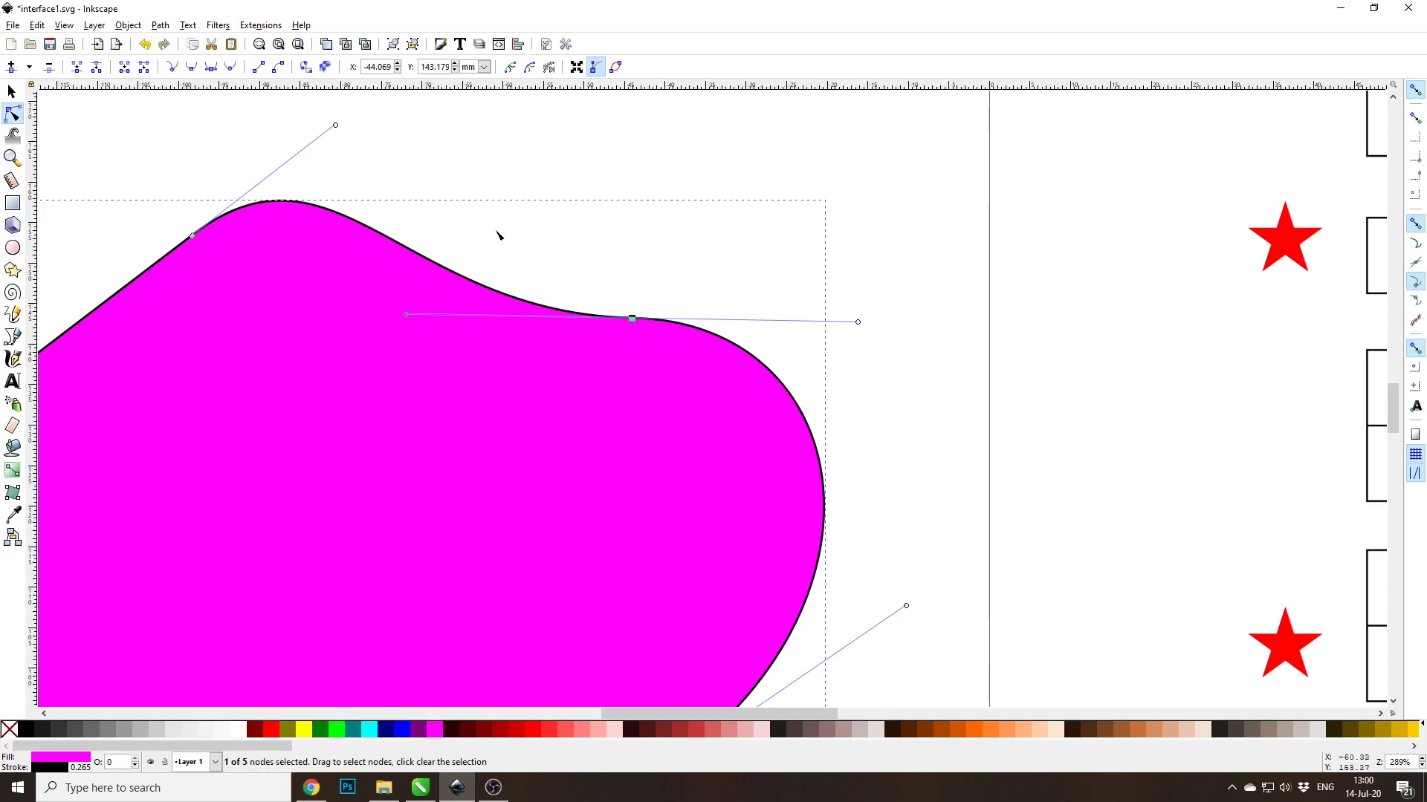
# Step: Convert the shape's curved top edge back to a straight line and adjust the remaining handle on the right curve
pyautogui.click(473, 288)
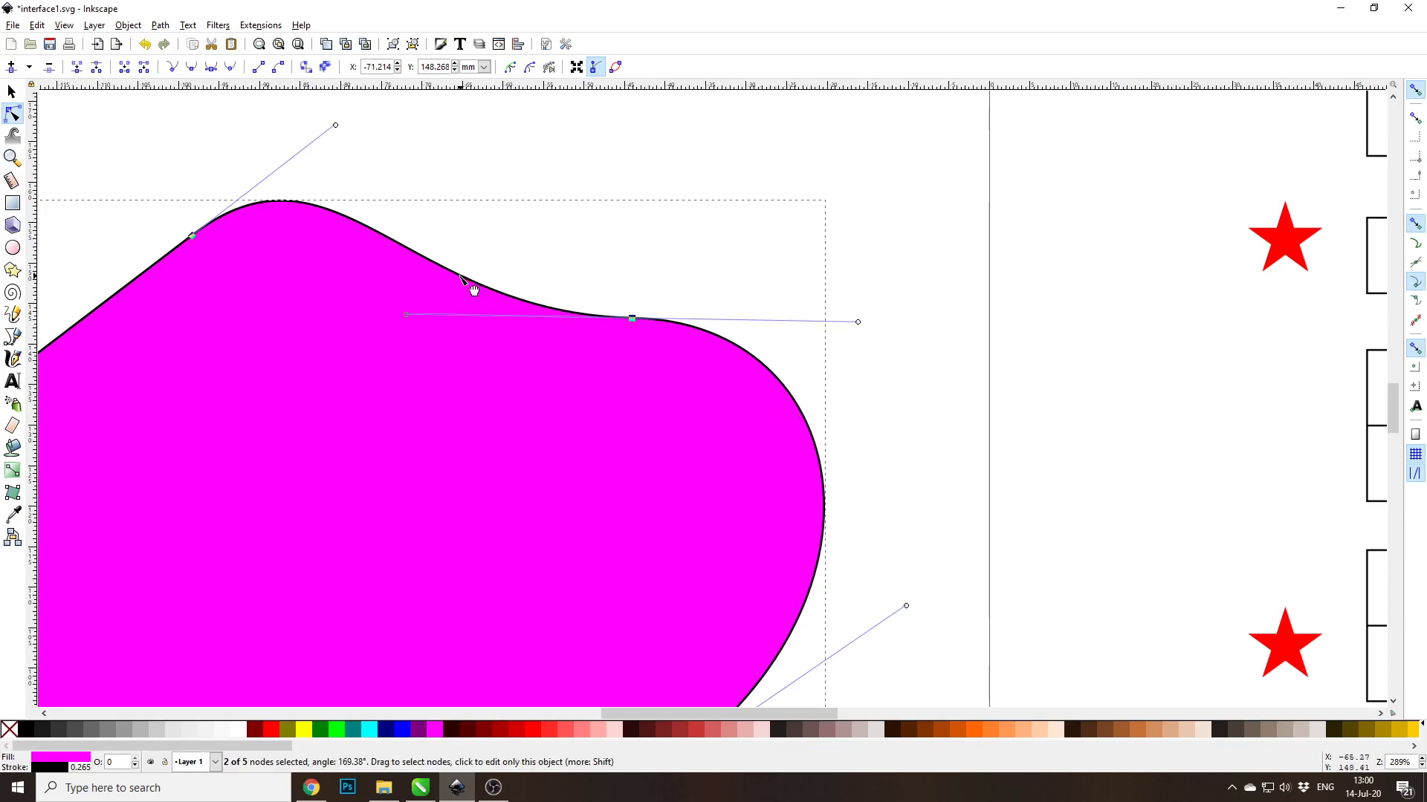
pyautogui.click(257, 69)
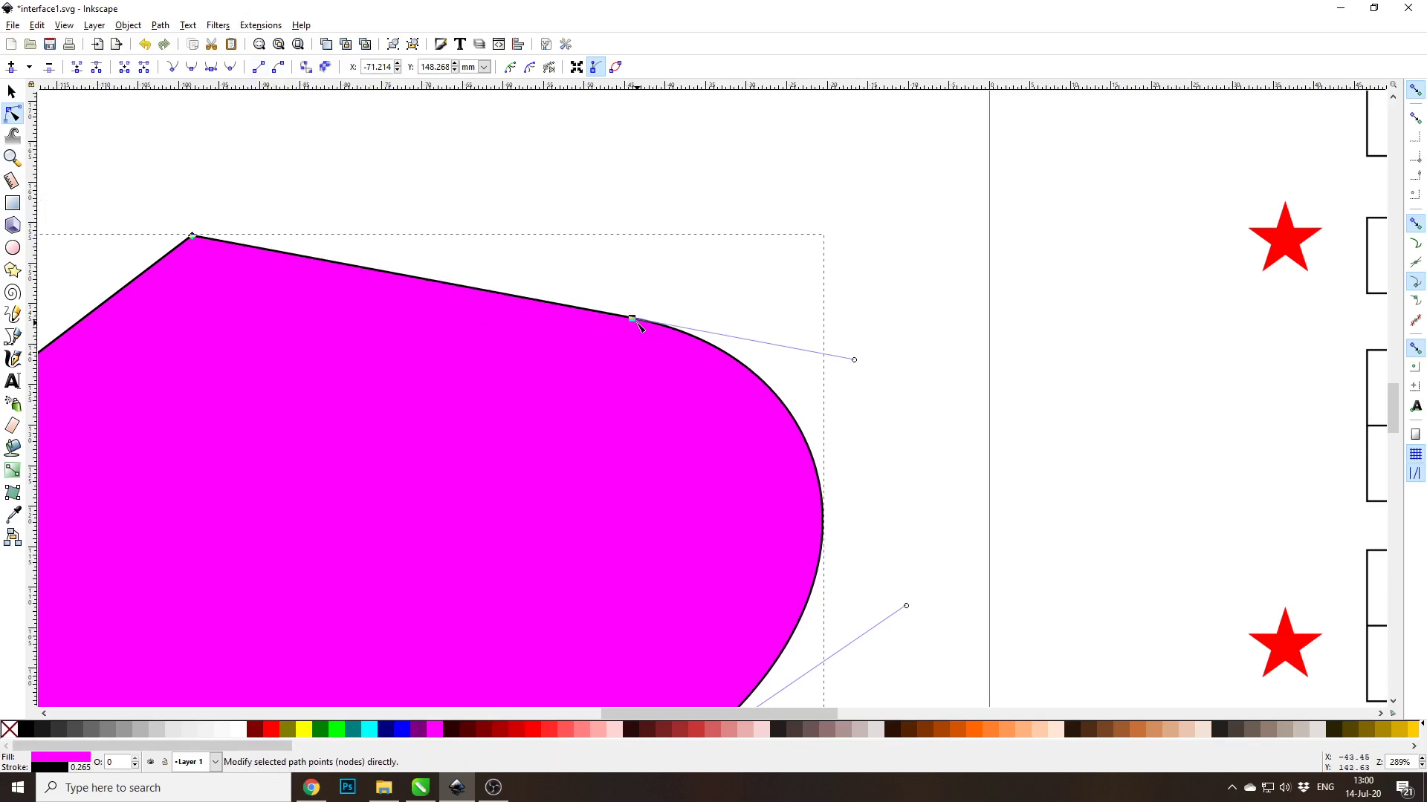
pyautogui.moveTo(855, 361)
pyautogui.mouseDown()
pyautogui.moveTo(667, 327)
pyautogui.moveTo(889, 376)
pyautogui.moveTo(831, 363)
pyautogui.moveTo(876, 373)
pyautogui.moveTo(838, 340)
pyautogui.moveTo(814, 390)
pyautogui.moveTo(793, 354)
pyautogui.moveTo(809, 376)
pyautogui.moveTo(853, 360)
pyautogui.mouseUp()
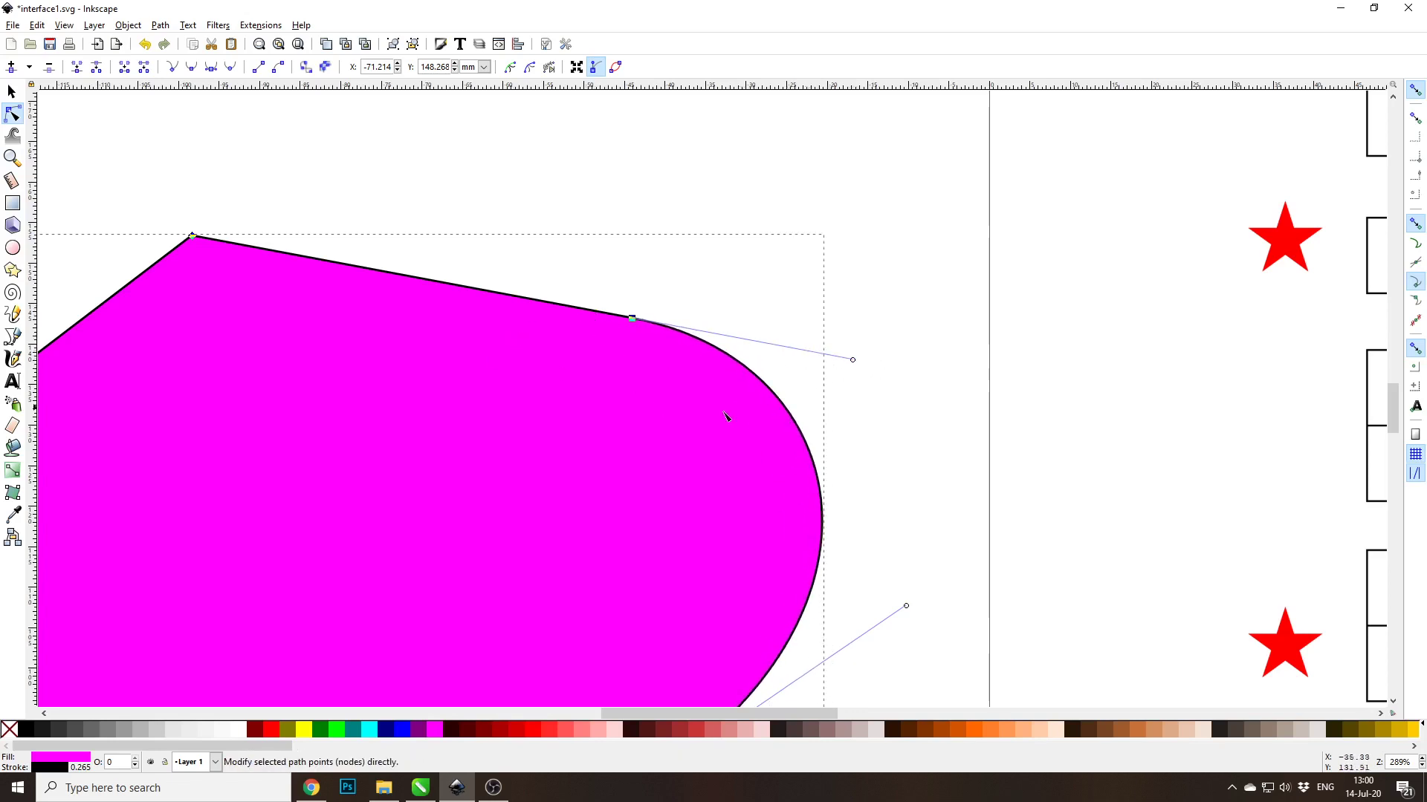
# Step: Shift the shape's straight top edge toward the left and reposition its left node at about X -142.5, Y 125.9 mm
pyautogui.scroll(1, 660, 323)
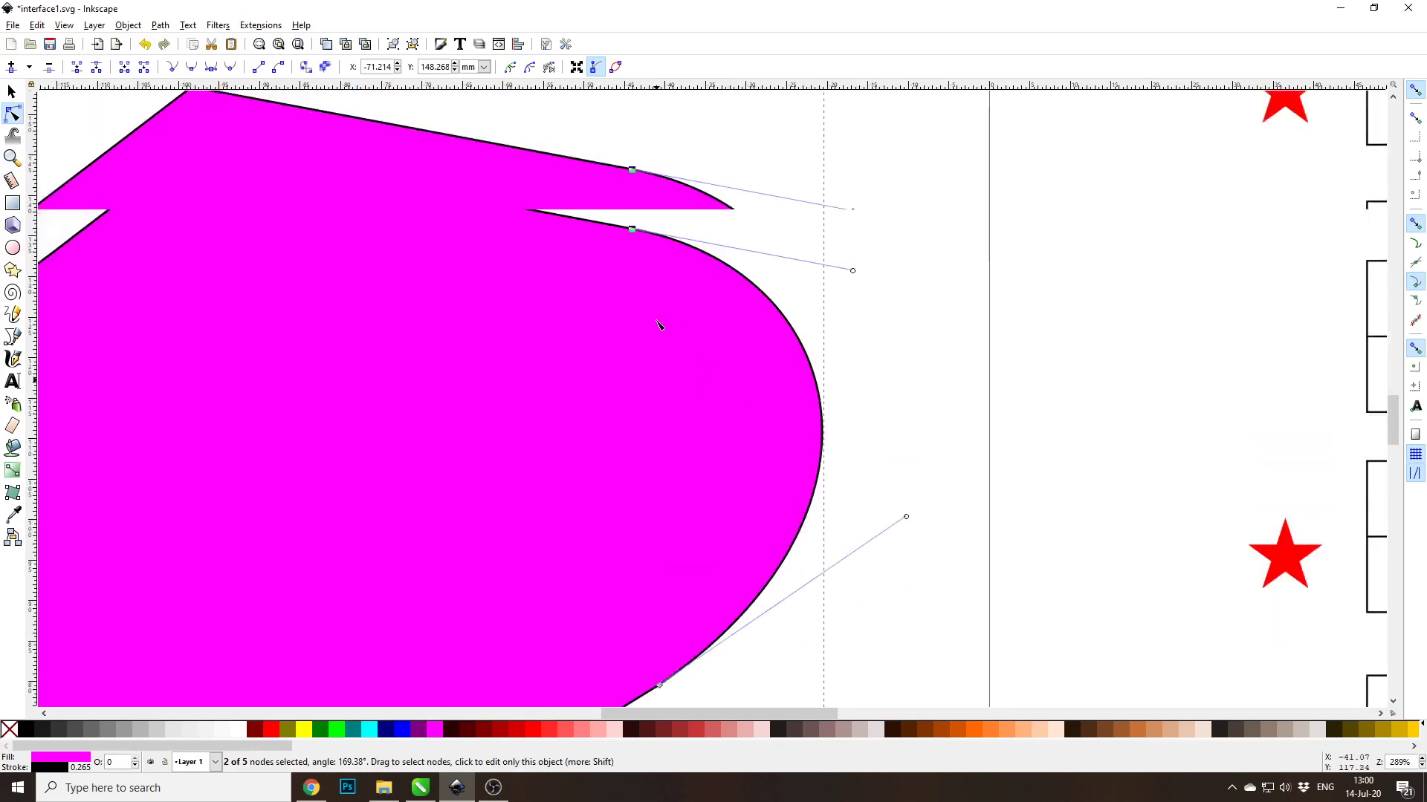
pyautogui.scroll(-3, 561, 345)
pyautogui.scroll(-2, 510, 382)
pyautogui.scroll(2, 503, 384)
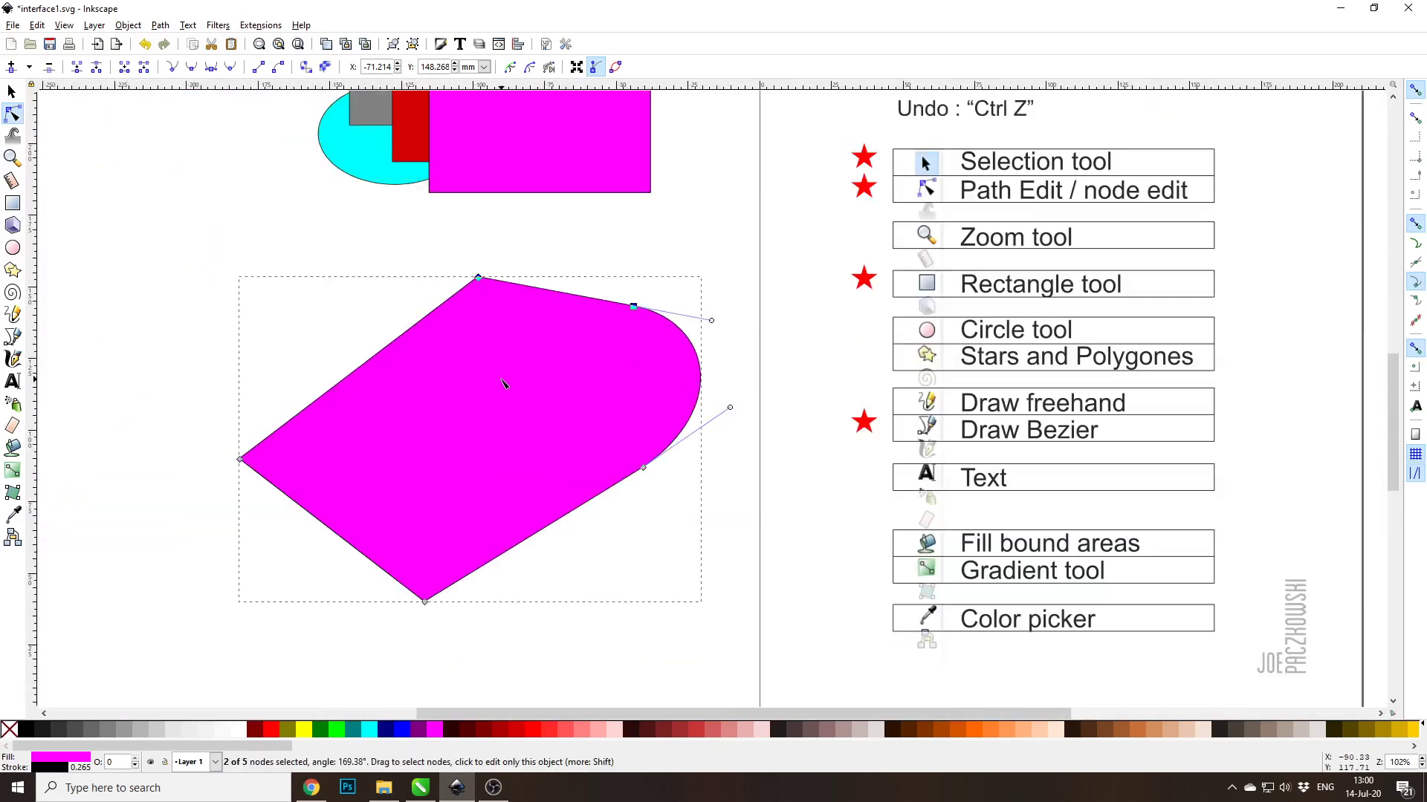
pyautogui.scroll(1, 500, 379)
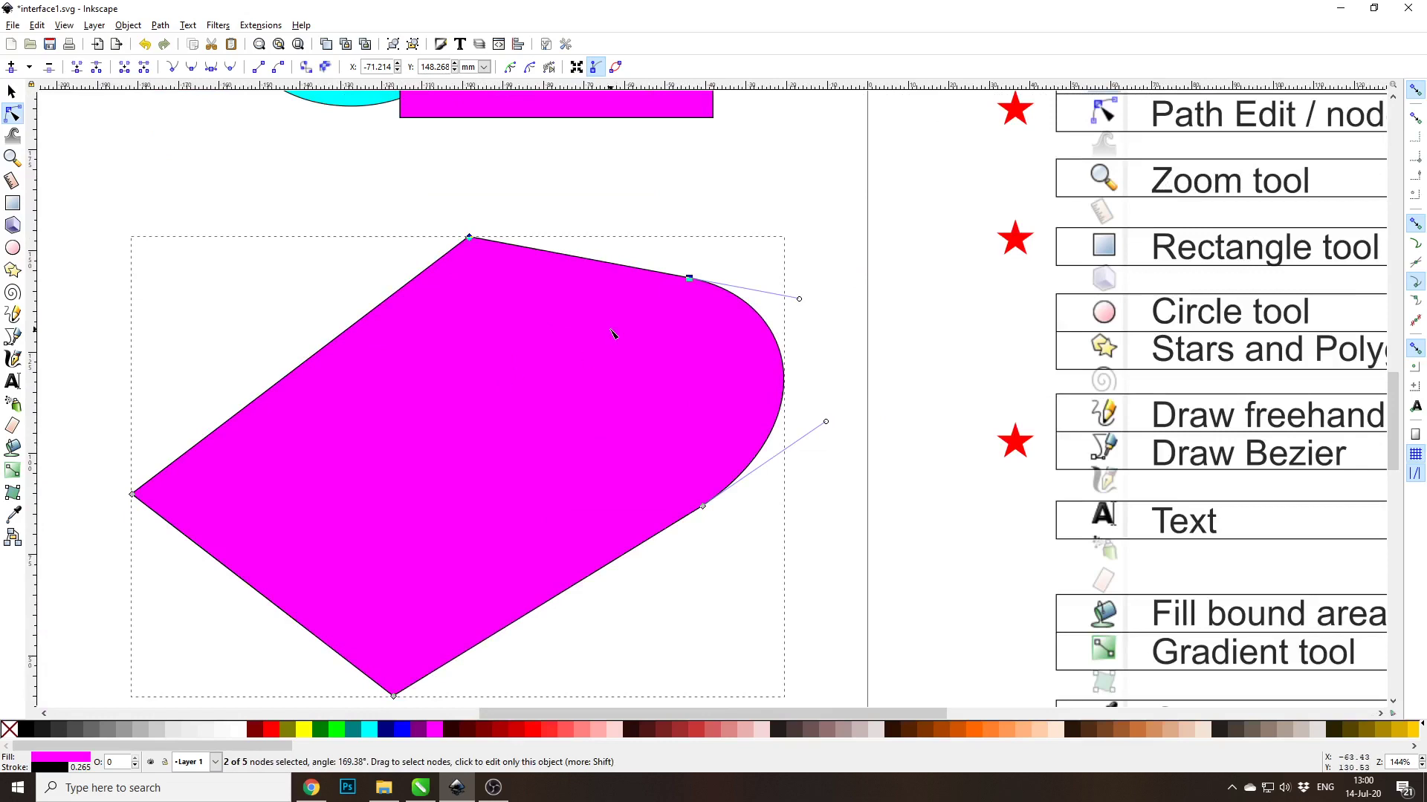
pyautogui.moveTo(689, 278); pyautogui.dragTo(530, 303)
pyautogui.click(279, 251)
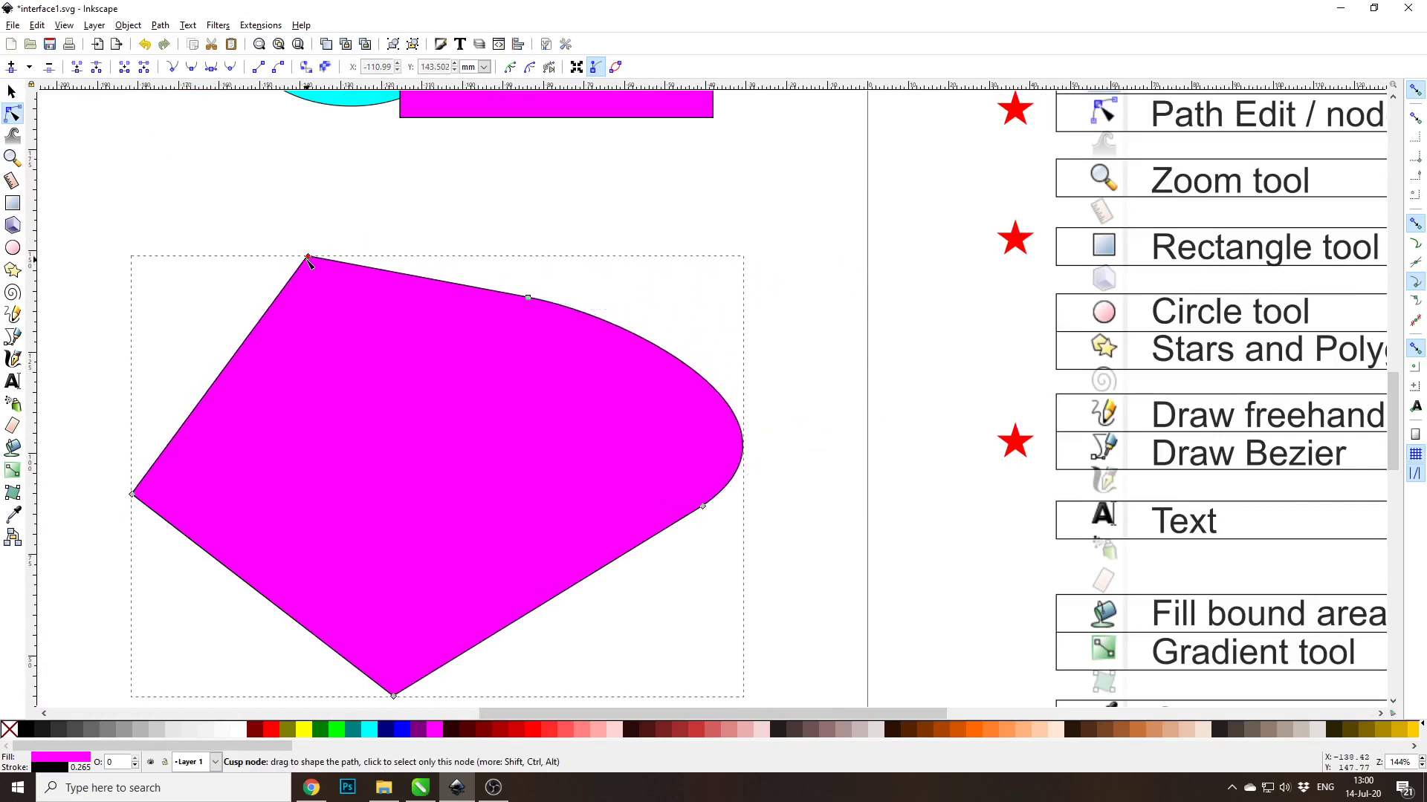
pyautogui.moveTo(308, 258); pyautogui.dragTo(476, 512)
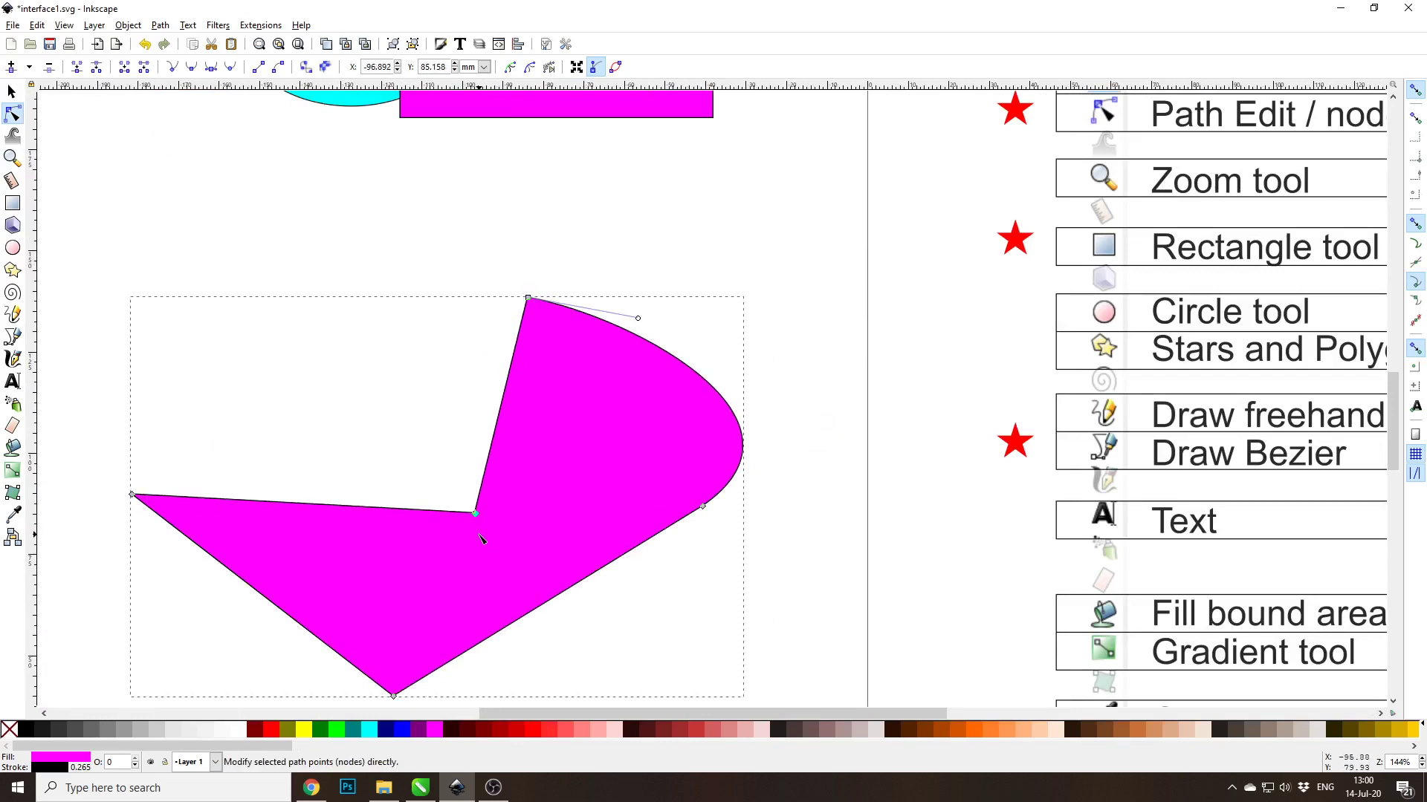
pyautogui.moveTo(476, 513); pyautogui.dragTo(290, 348)
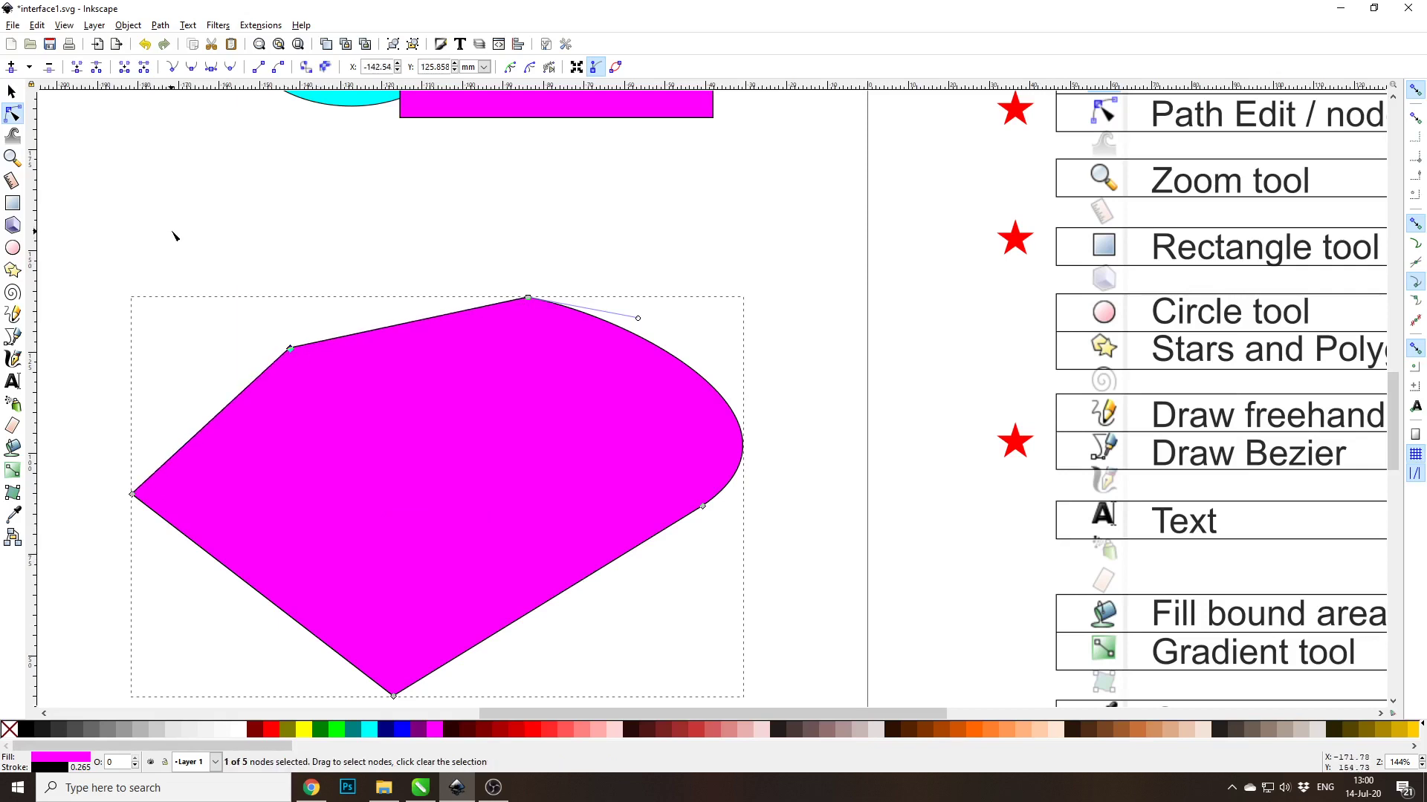
# Step: Draw an open wedge-shaped Bezier path above the magenta shape, with one curved side and a small gap between its end nodes
pyautogui.click(14, 338)
pyautogui.click(282, 185)
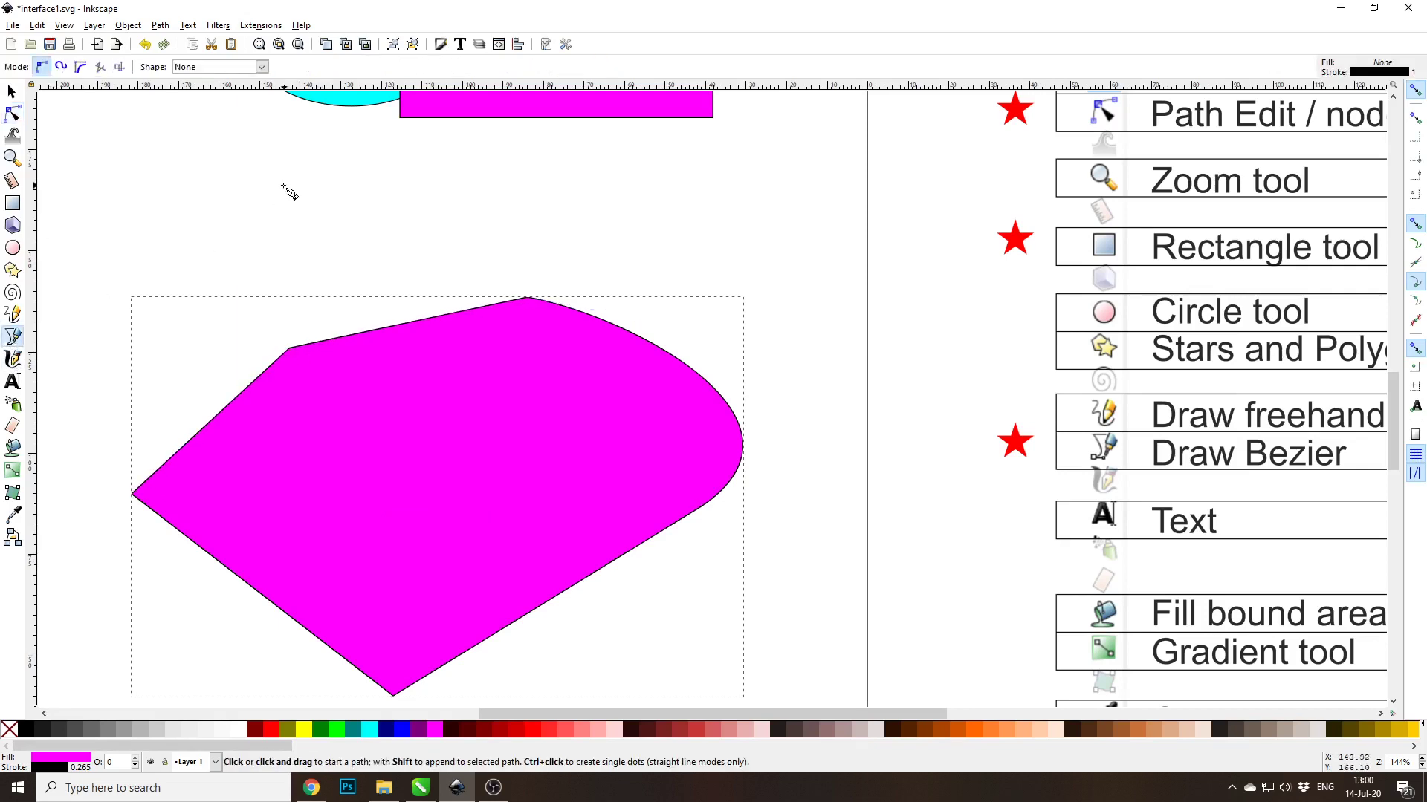
pyautogui.moveTo(329, 293); pyautogui.dragTo(352, 291)
pyautogui.click(87, 319)
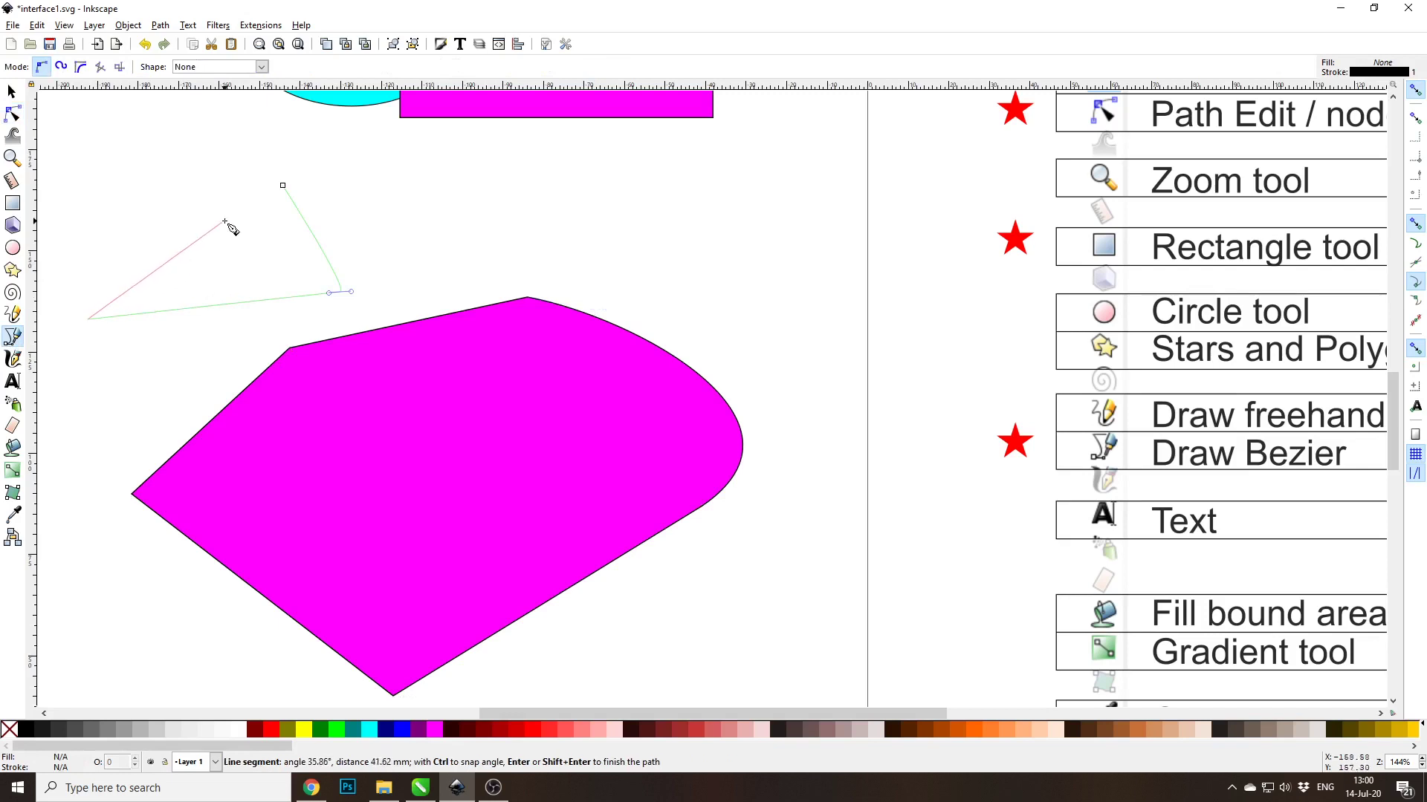
pyautogui.click(272, 187)
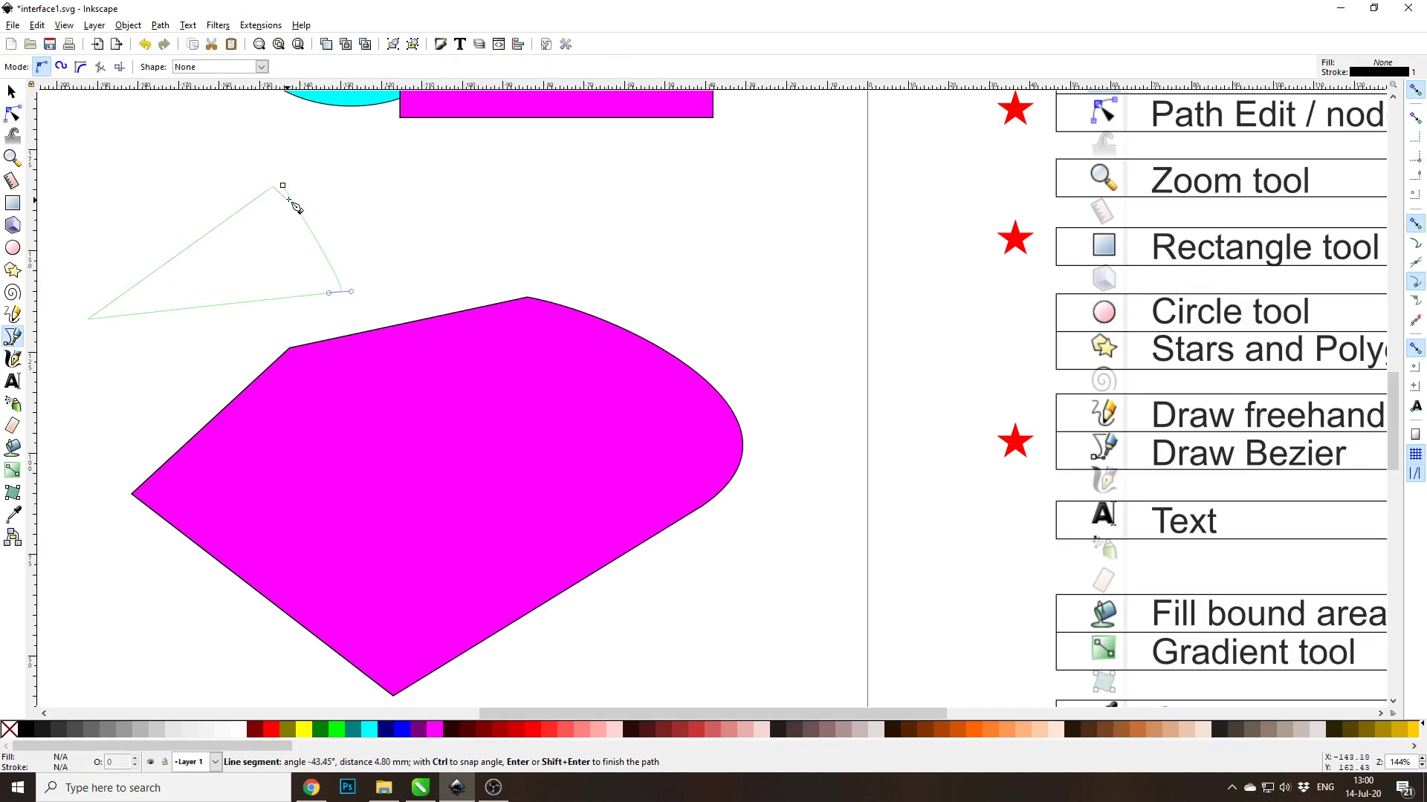
pyautogui.press('Return')
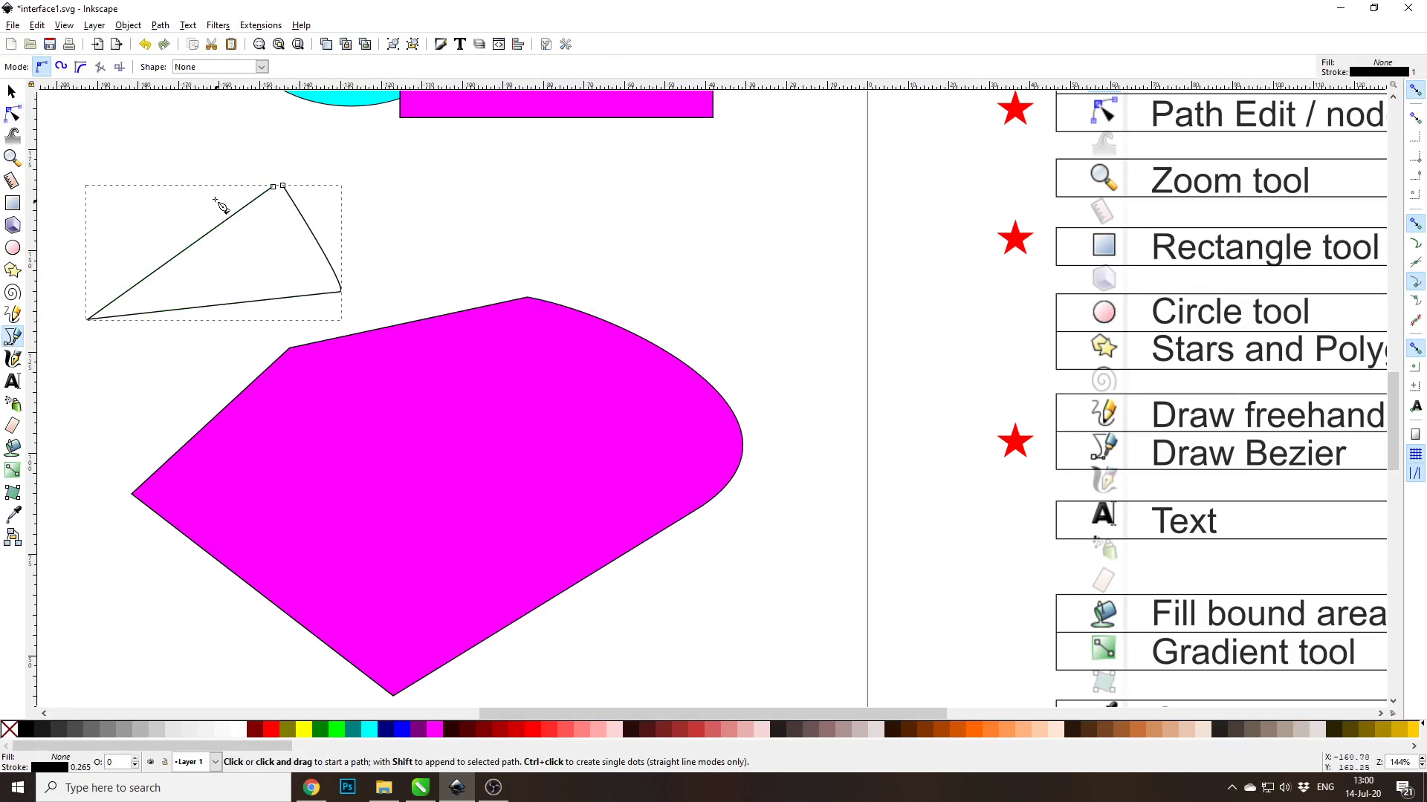
# Step: Join the open wedge path's two end nodes at its top into a single node
pyautogui.scroll(2, 281, 204)
pyautogui.scroll(-1, 294, 227)
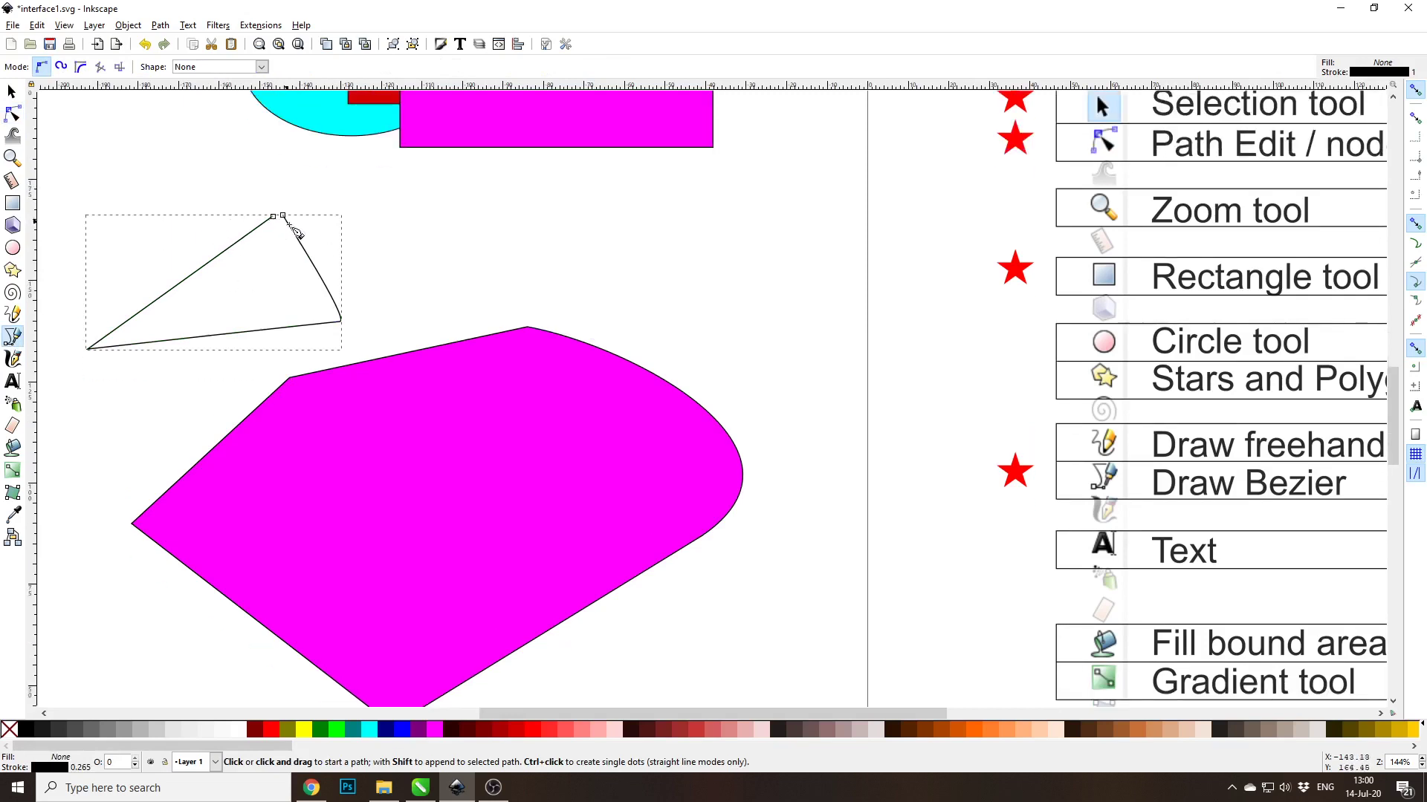
pyautogui.scroll(1, 235, 209)
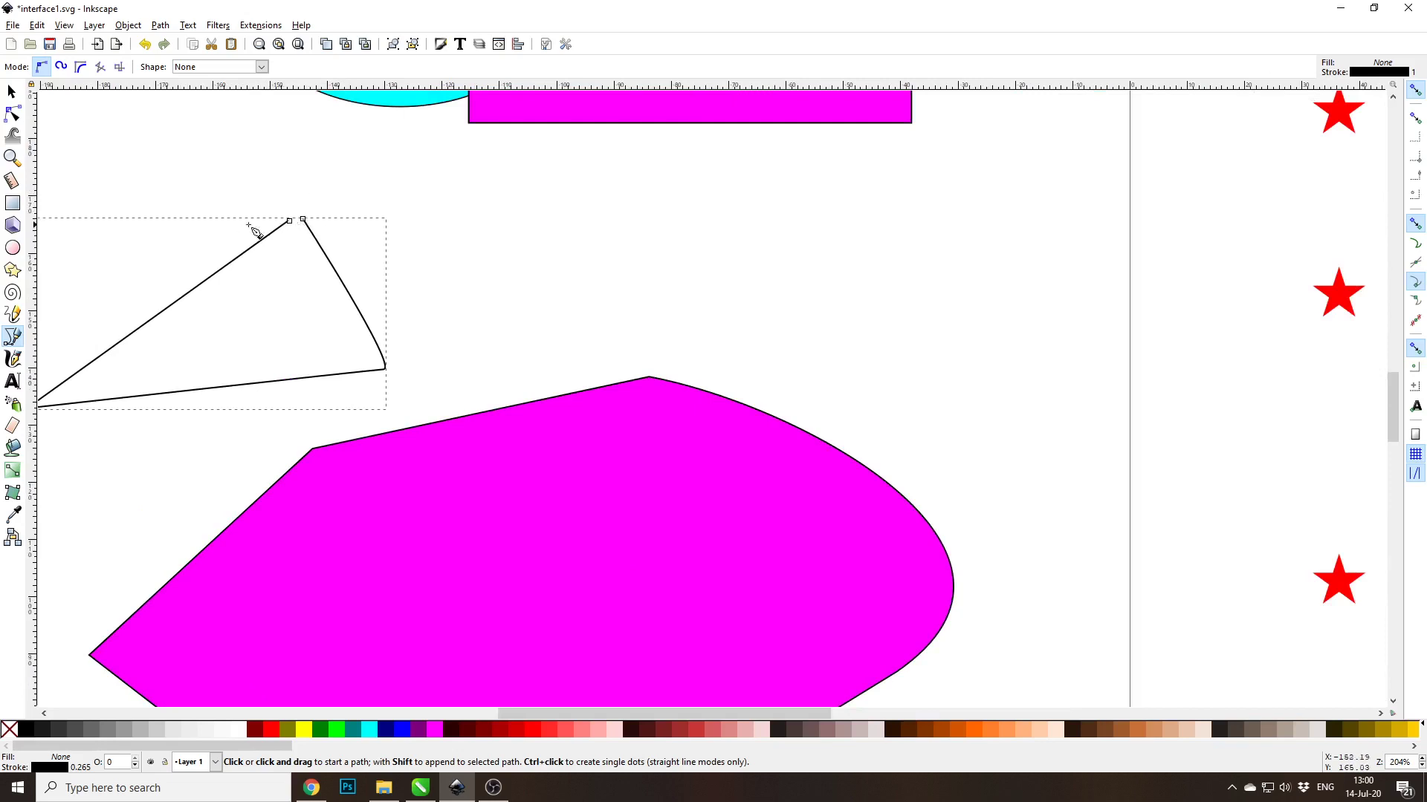
pyautogui.press('n')
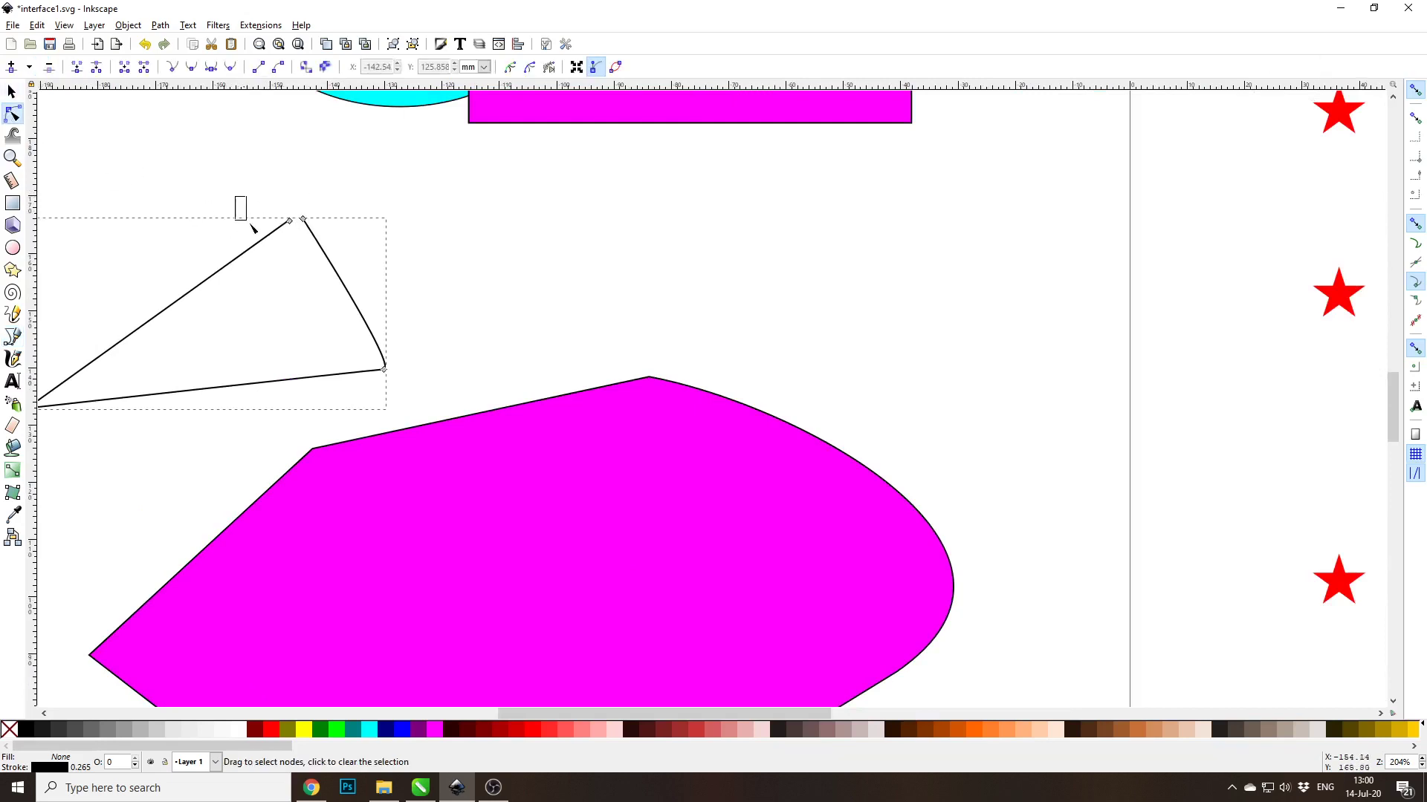
pyautogui.moveTo(251, 227); pyautogui.dragTo(350, 261)
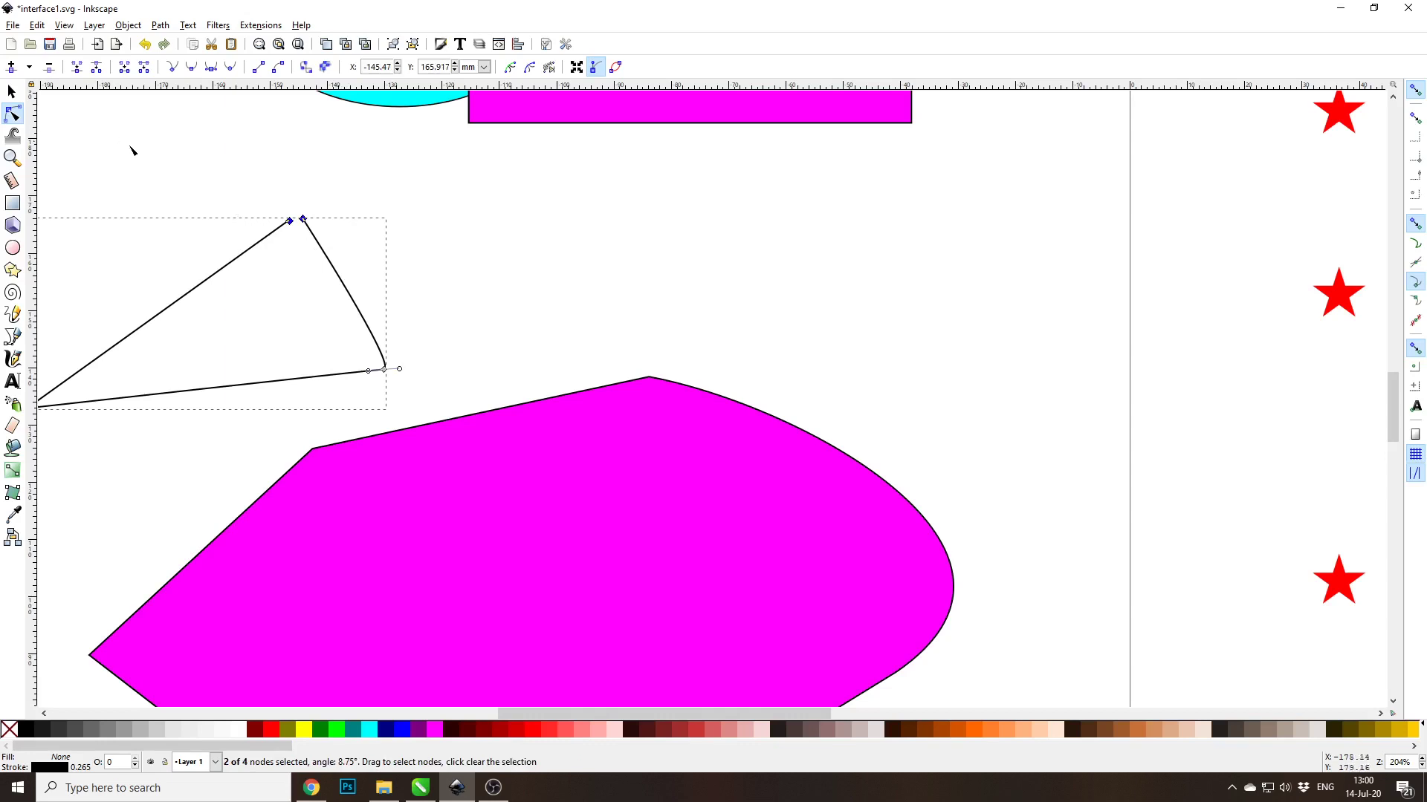
pyautogui.click(75, 70)
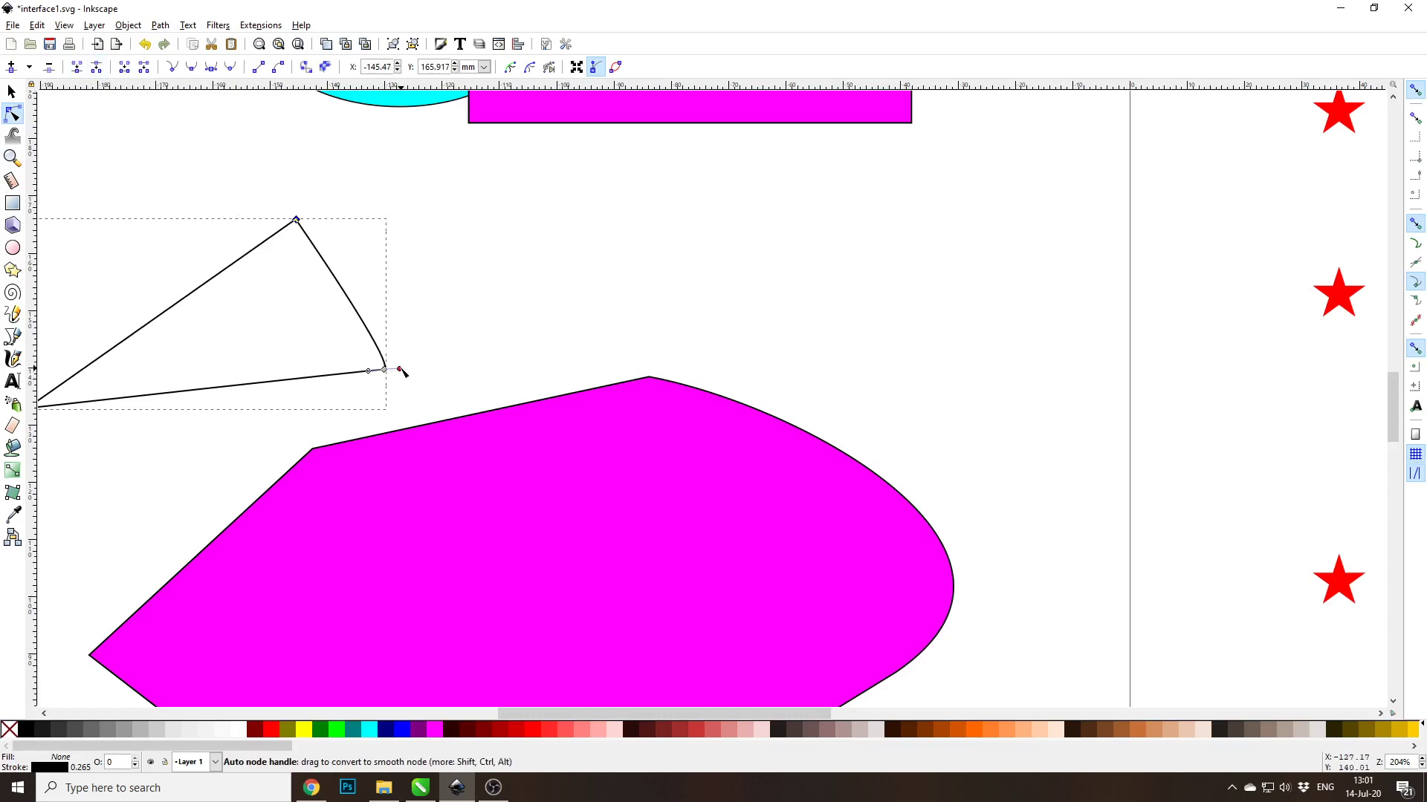
# Step: Pull the lower handle of the wedge's curved side outward and upward so that side bulges strongly
pyautogui.moveTo(399, 369); pyautogui.dragTo(493, 271)
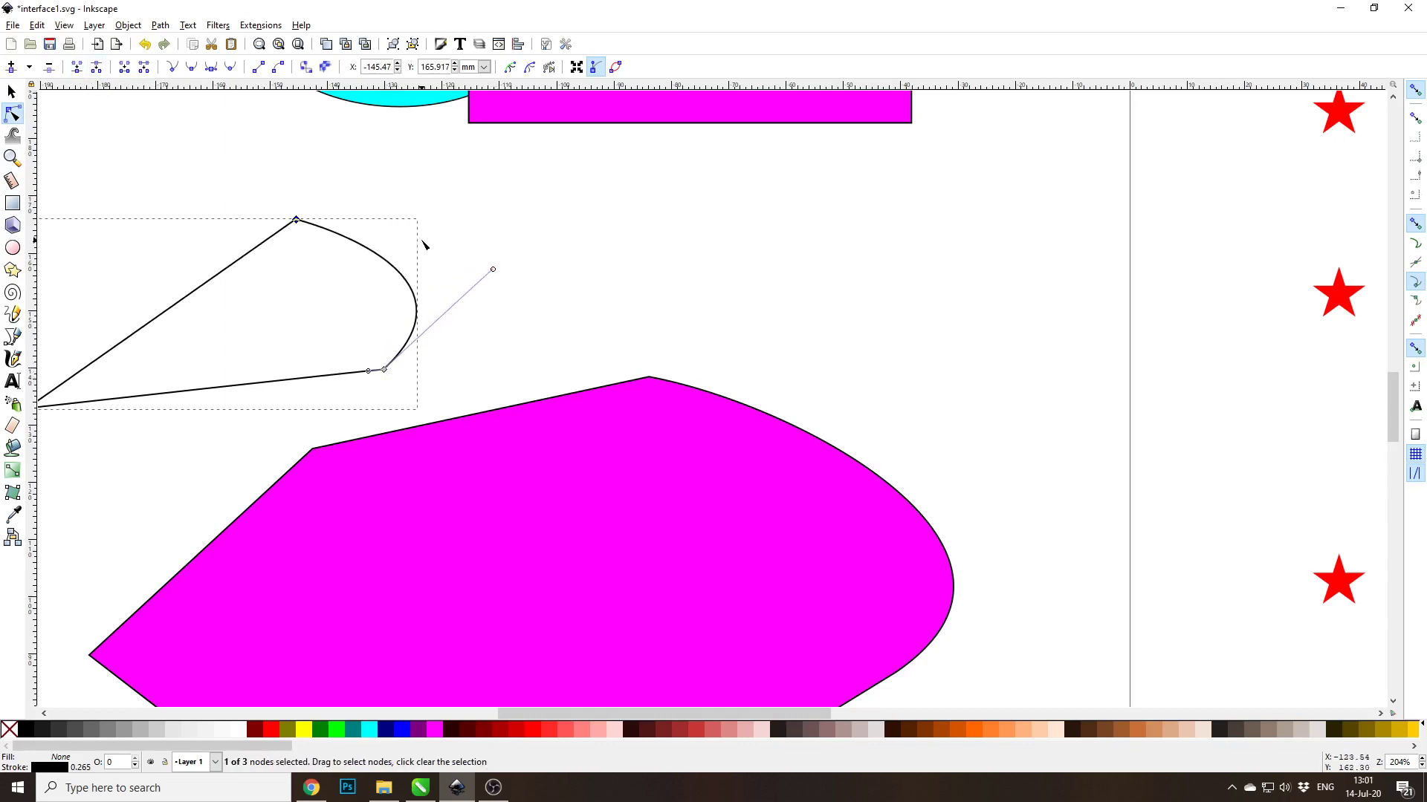
pyautogui.scroll(-2, 431, 234)
pyautogui.scroll(1, 380, 247)
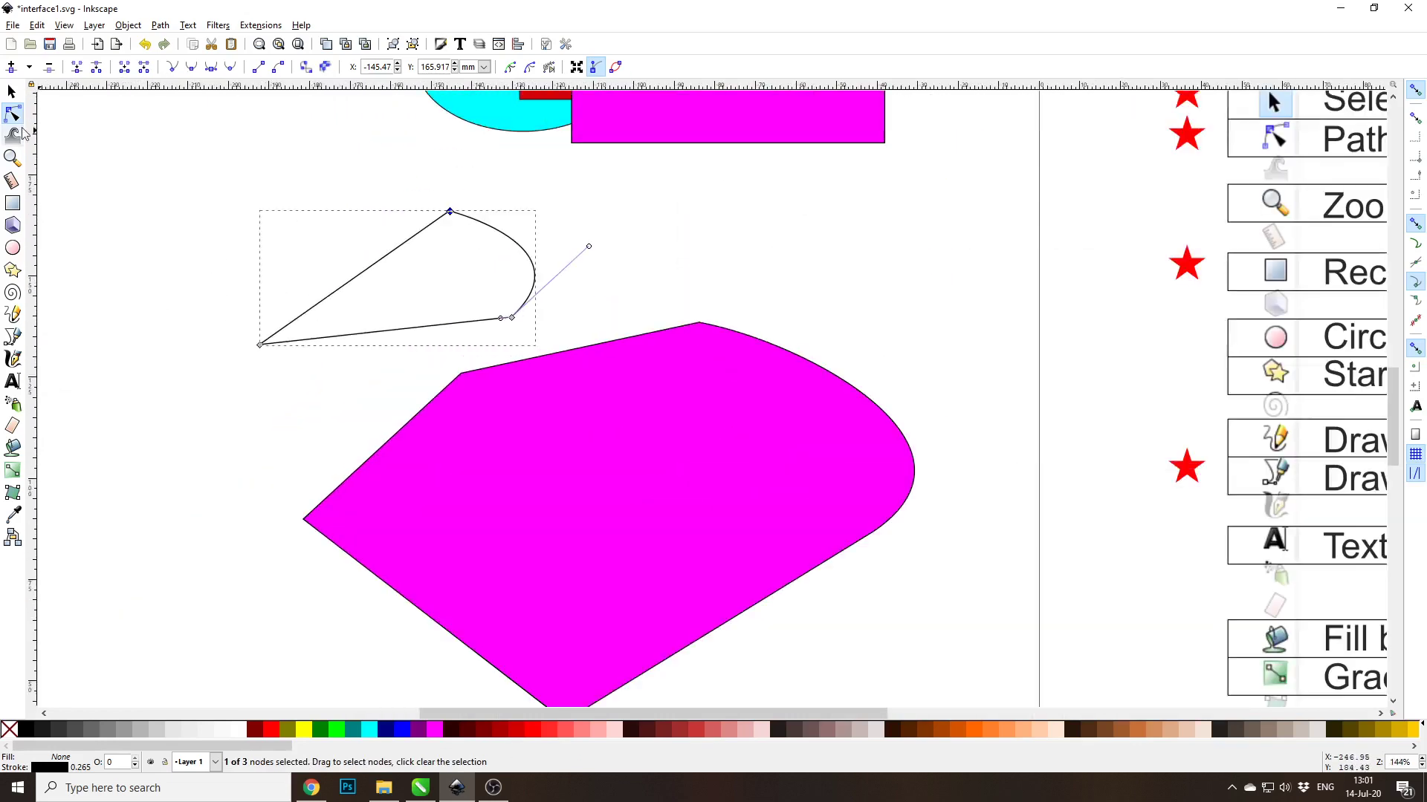
# Step: Delete the wedge-shaped path and the large magenta node-edited shape below it
pyautogui.click(12, 90)
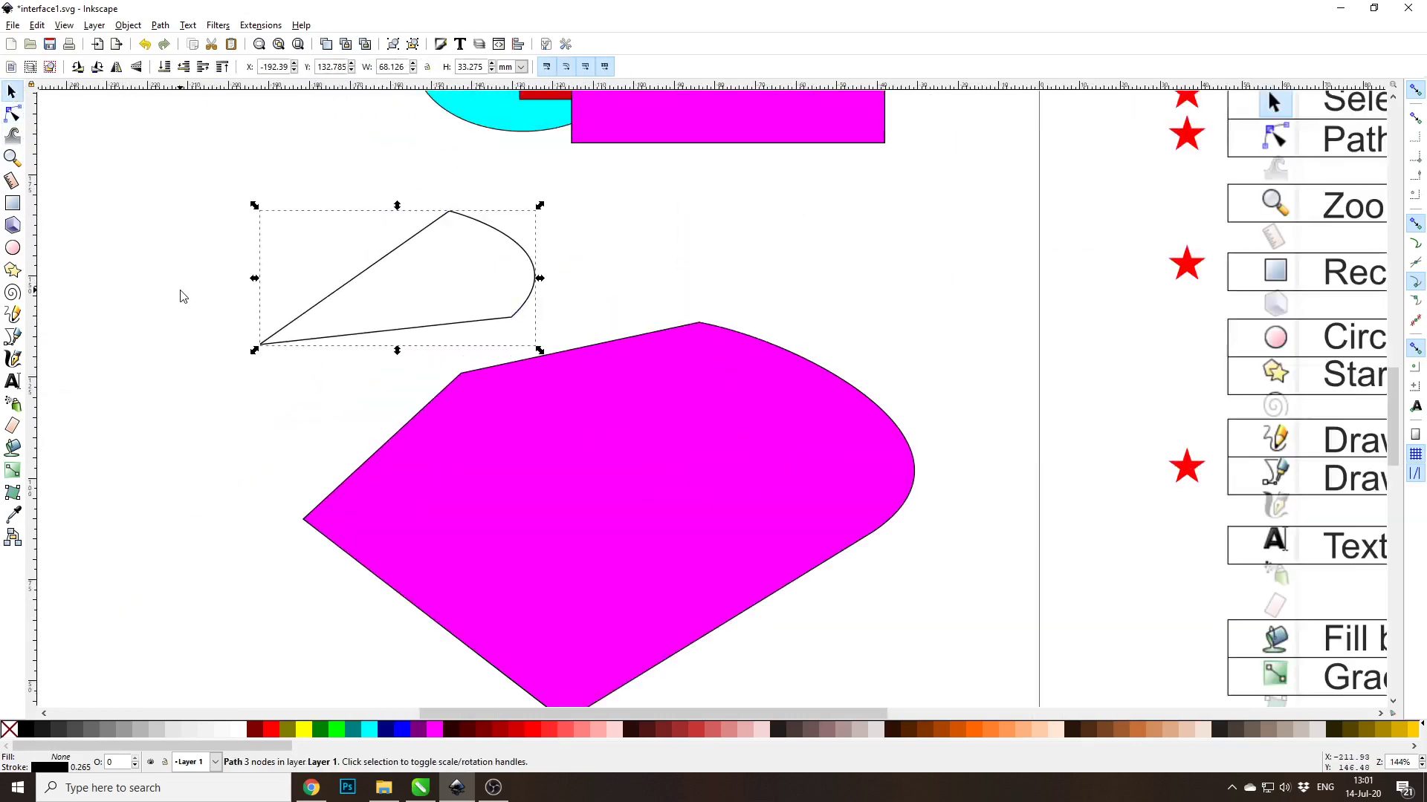
pyautogui.scroll(-4, 372, 357)
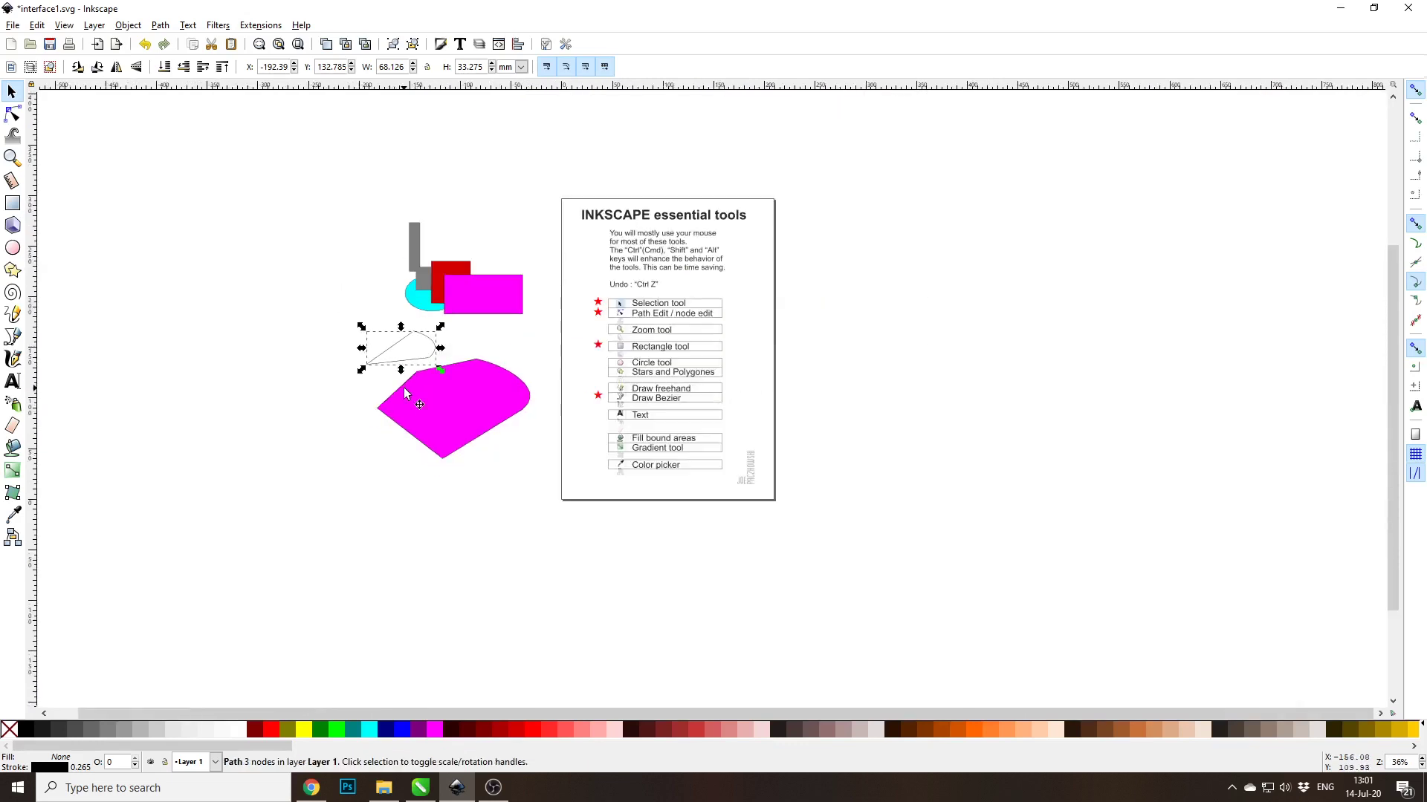
pyautogui.scroll(2, 386, 342)
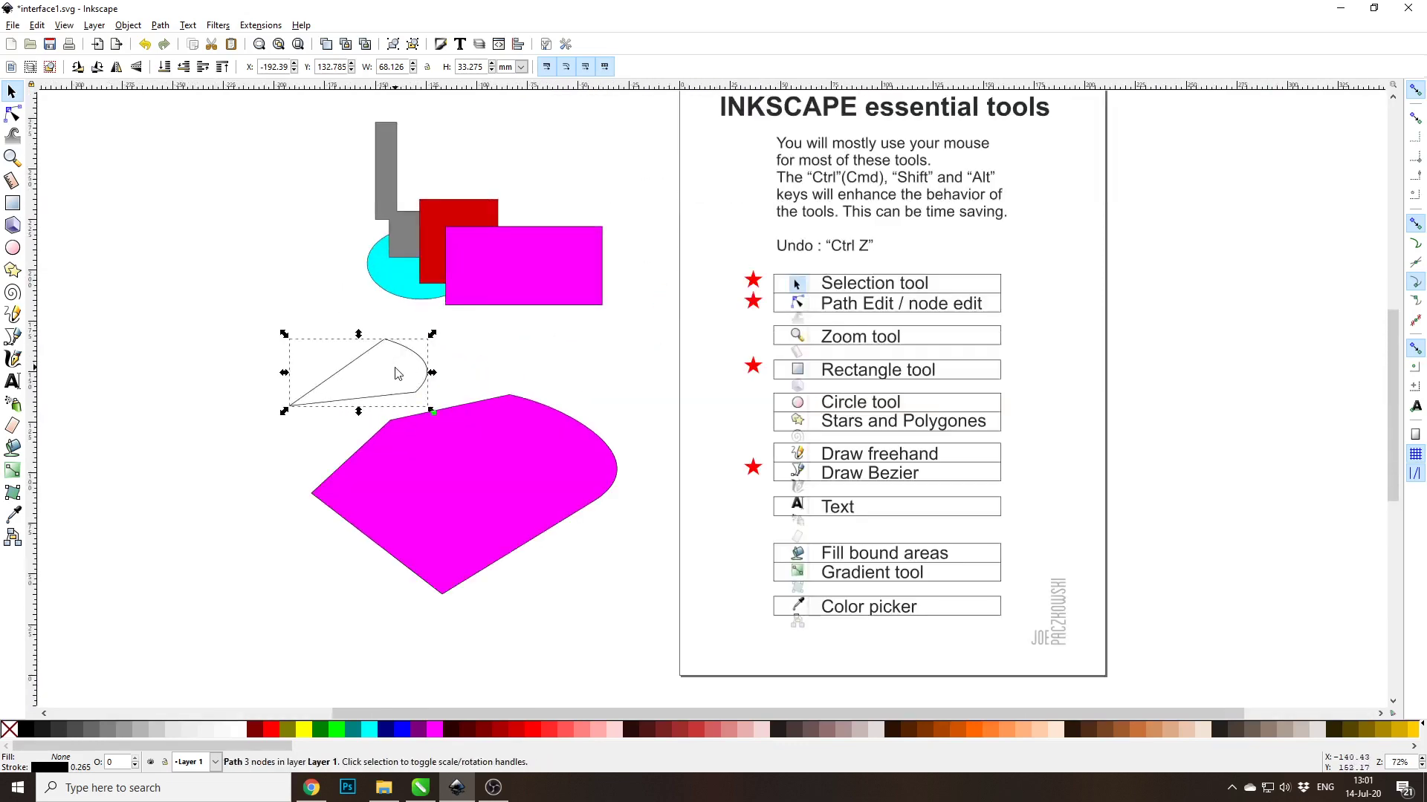
pyautogui.press('Delete')
pyautogui.click(455, 451)
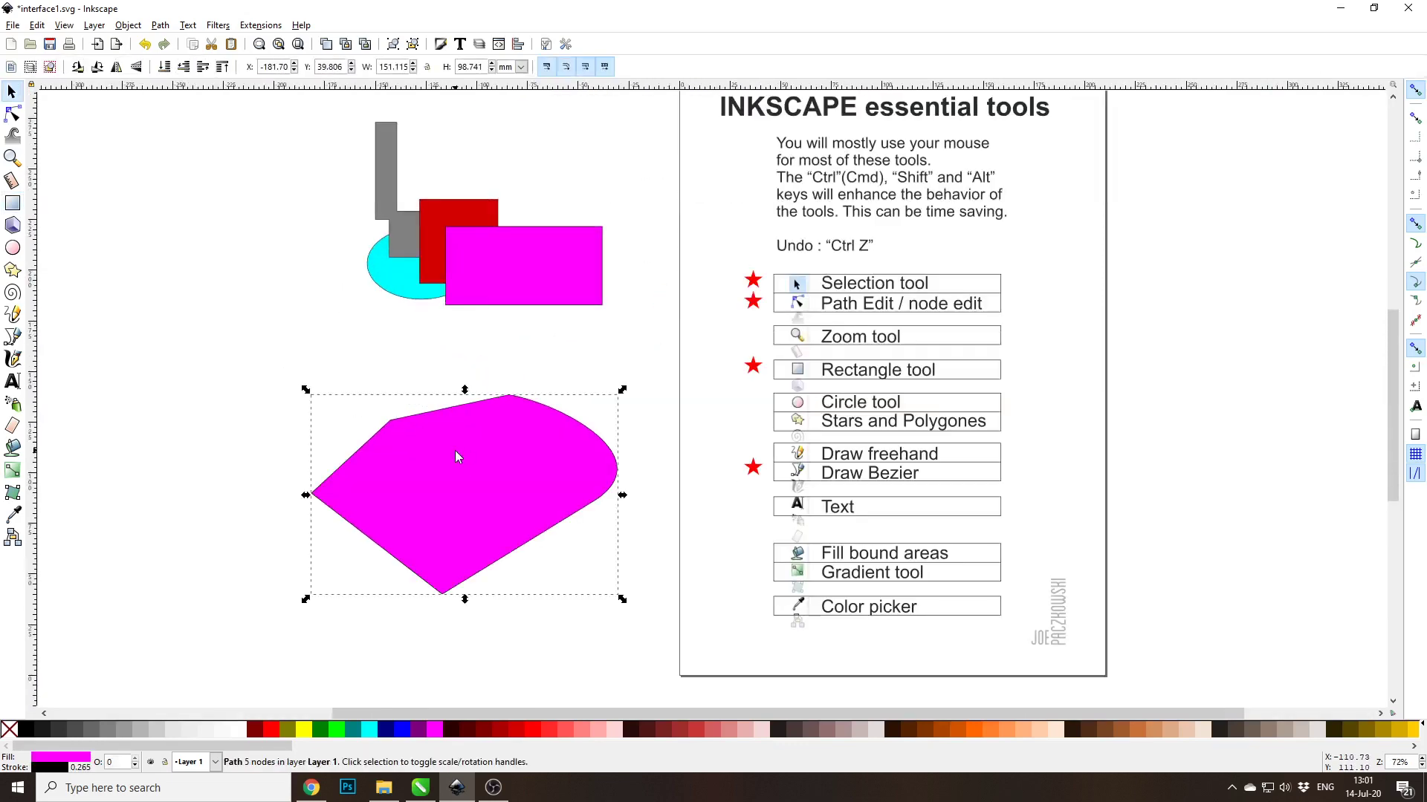
pyautogui.press('Delete')
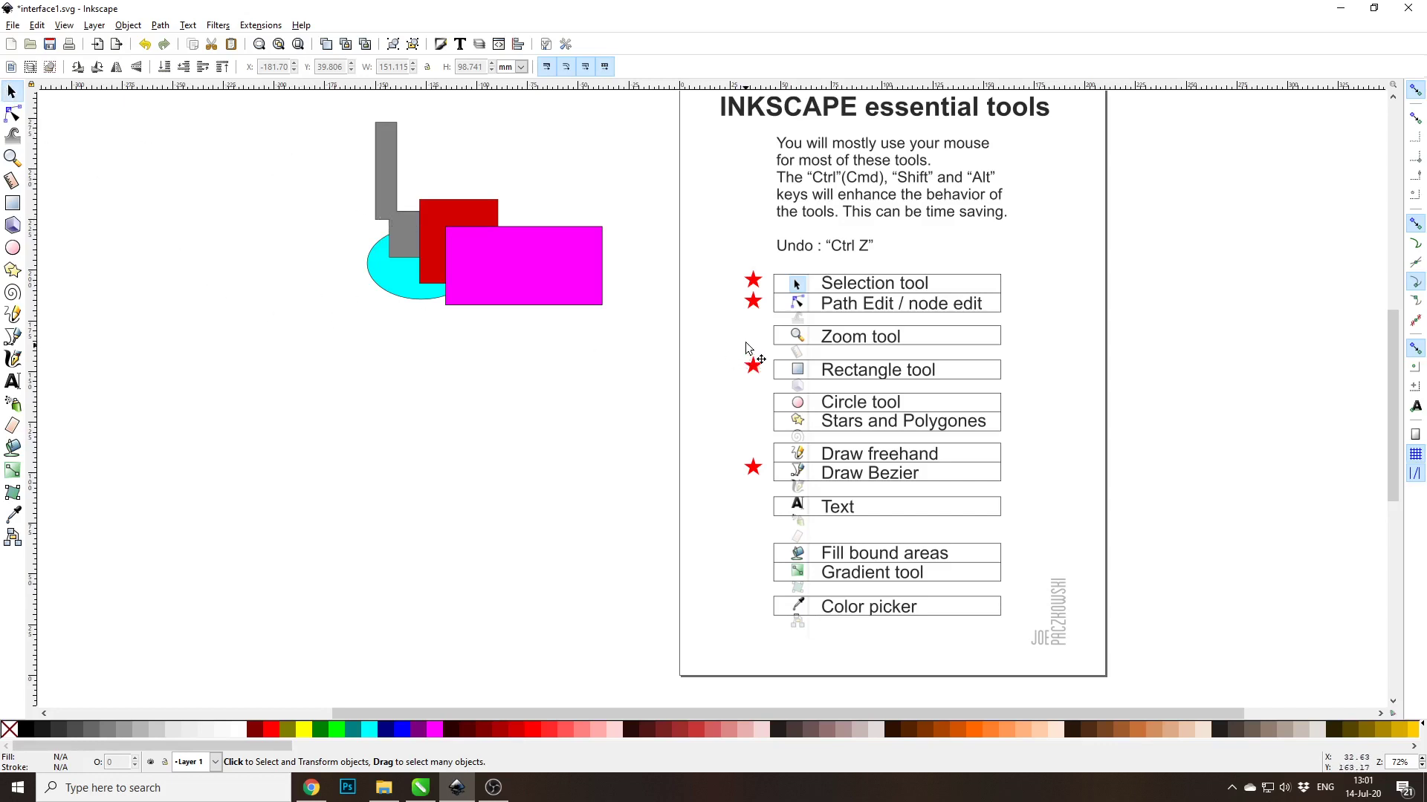
# Step: Rearrange the magenta rectangle over the ellipse's left part and the red square behind the rectangle's upper-left corner
pyautogui.moveTo(543, 281); pyautogui.dragTo(401, 395)
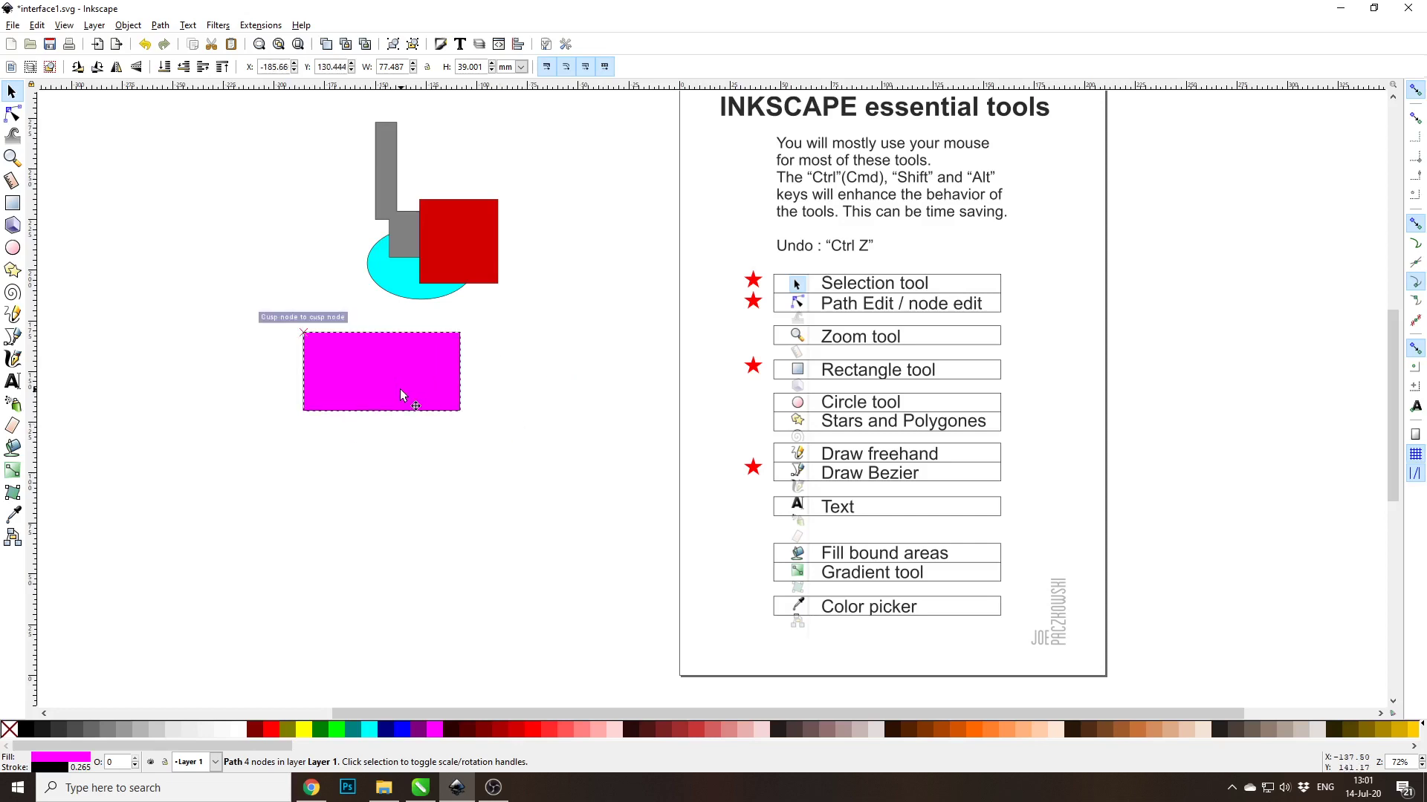
pyautogui.moveTo(440, 249); pyautogui.dragTo(511, 375)
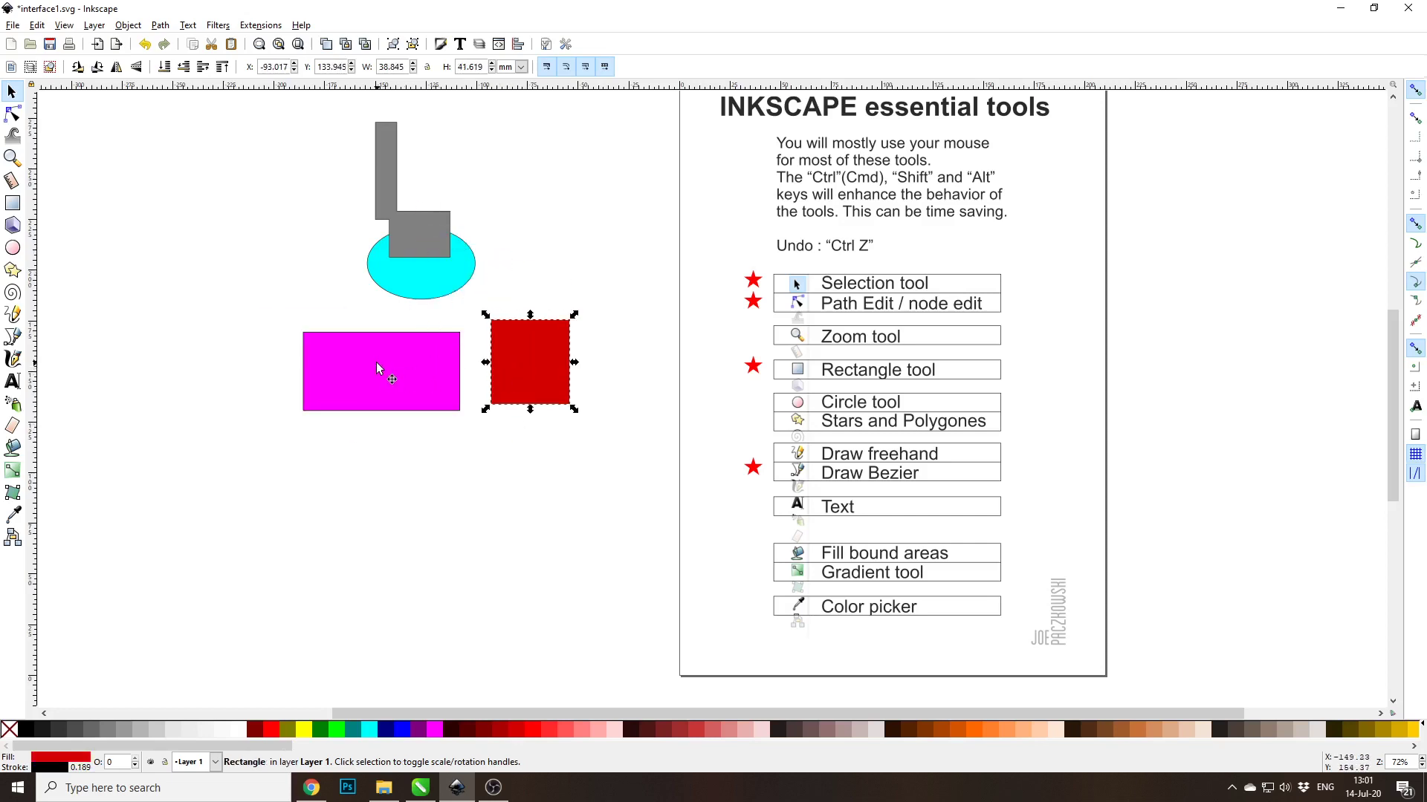
pyautogui.moveTo(377, 361); pyautogui.dragTo(341, 267)
pyautogui.moveTo(529, 377); pyautogui.dragTo(281, 250)
# Step: Recolour the cyan ellipse light red and clear the selection
pyautogui.click(460, 272)
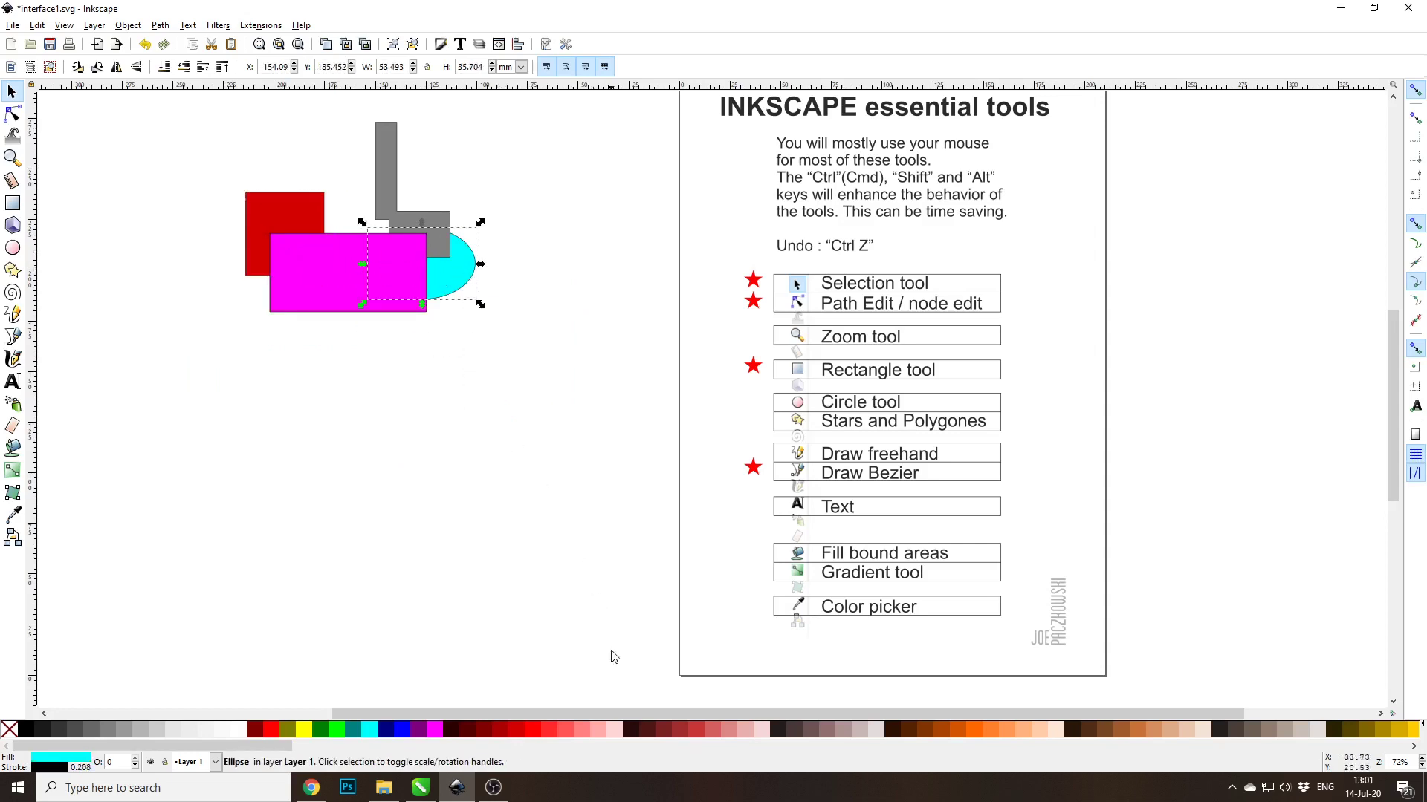
pyautogui.click(569, 725)
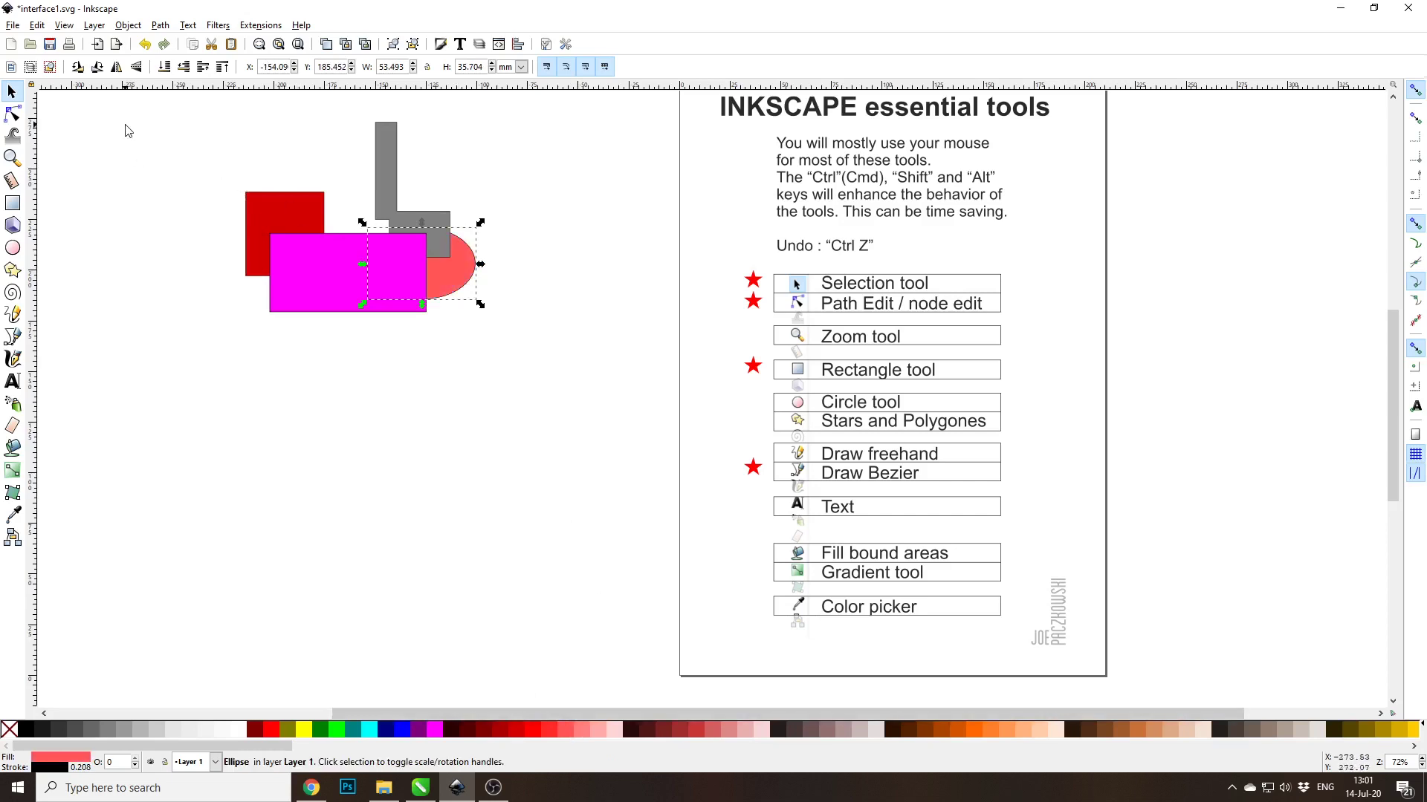
pyautogui.moveTo(124, 124)
pyautogui.mouseDown()
pyautogui.moveTo(395, 198)
pyautogui.moveTo(185, 166)
pyautogui.mouseUp()
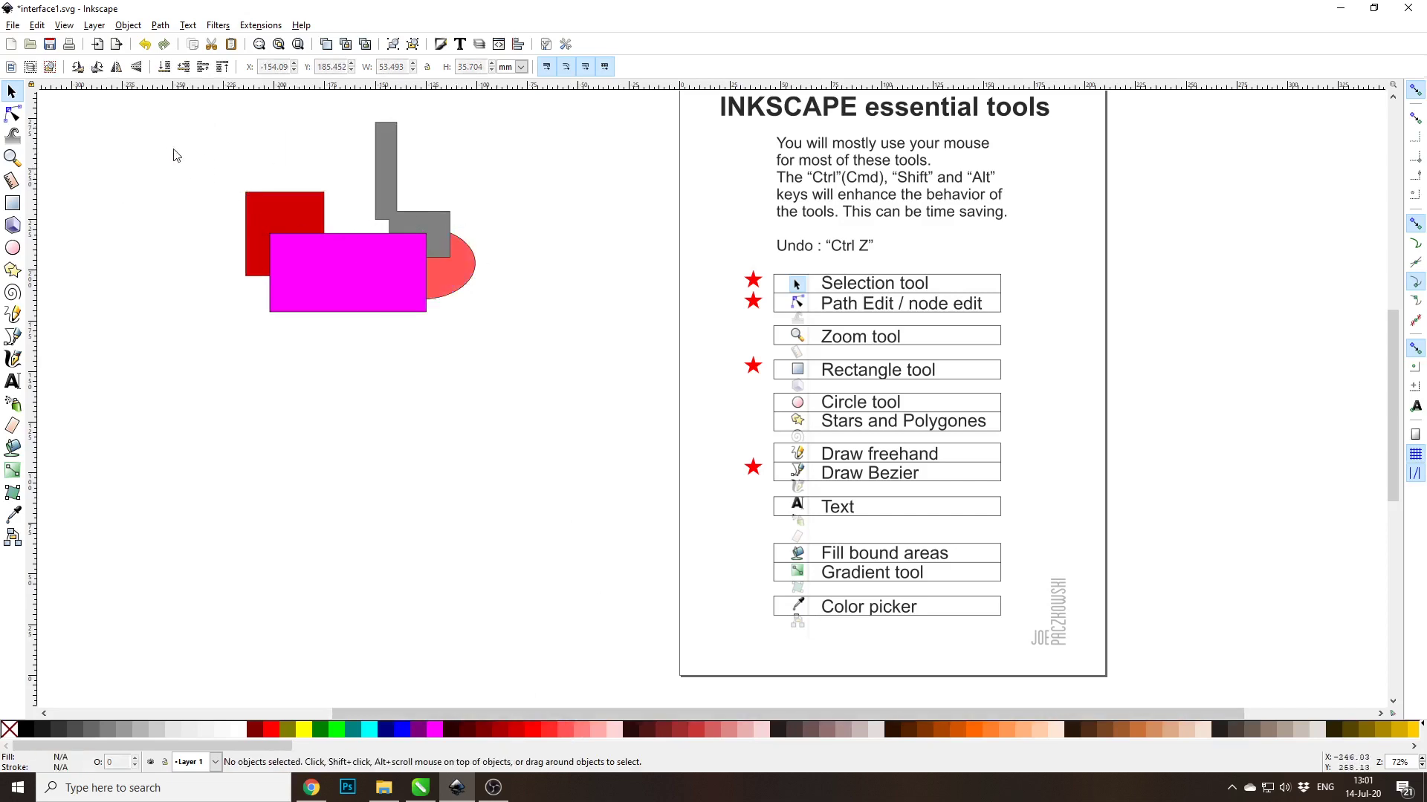
# Step: Move all four shapes together down to about X -204.9, Y 76.5 mm and group them
pyautogui.moveTo(139, 118); pyautogui.dragTo(580, 461)
pyautogui.moveTo(370, 292); pyautogui.dragTo(455, 287)
pyautogui.moveTo(462, 239); pyautogui.dragTo(358, 460)
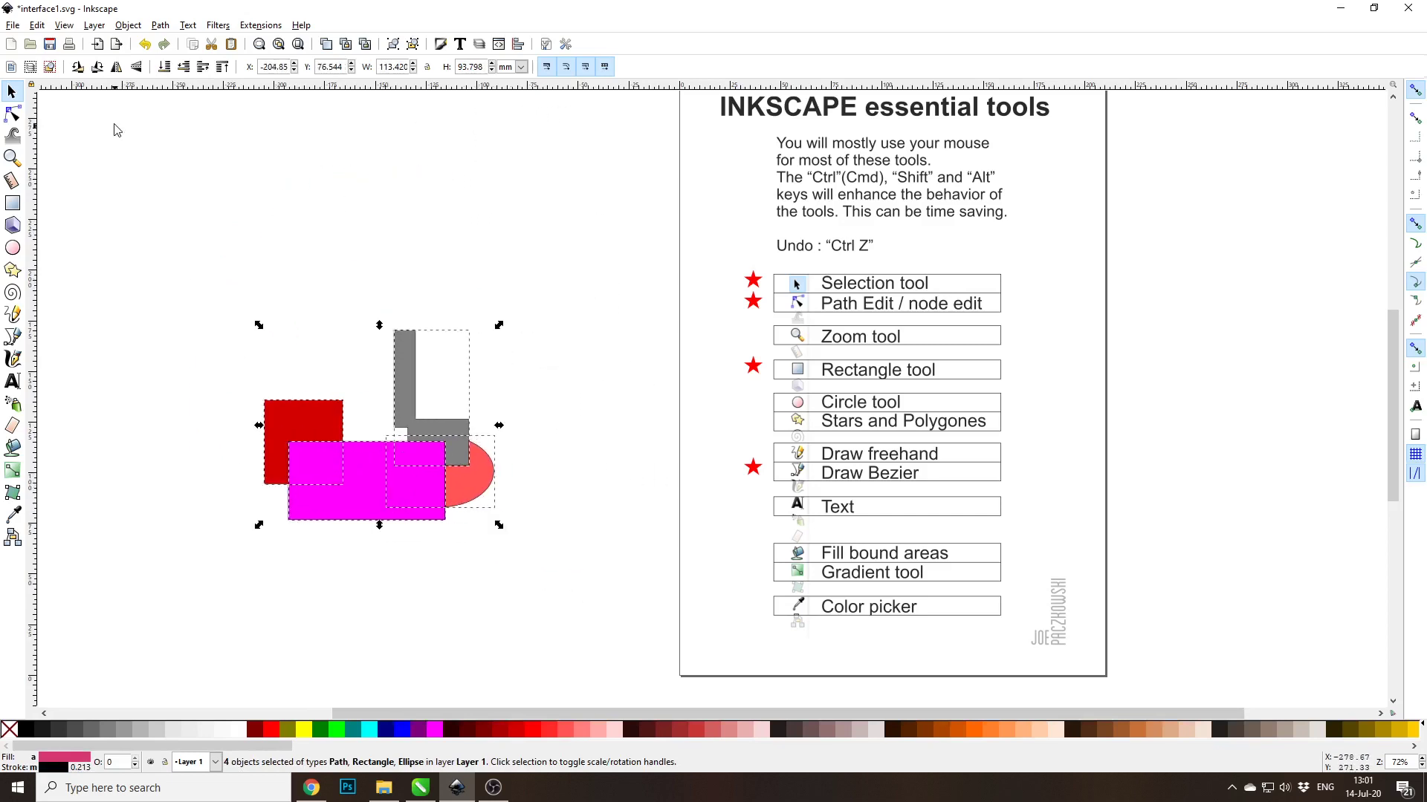
pyautogui.click(121, 26)
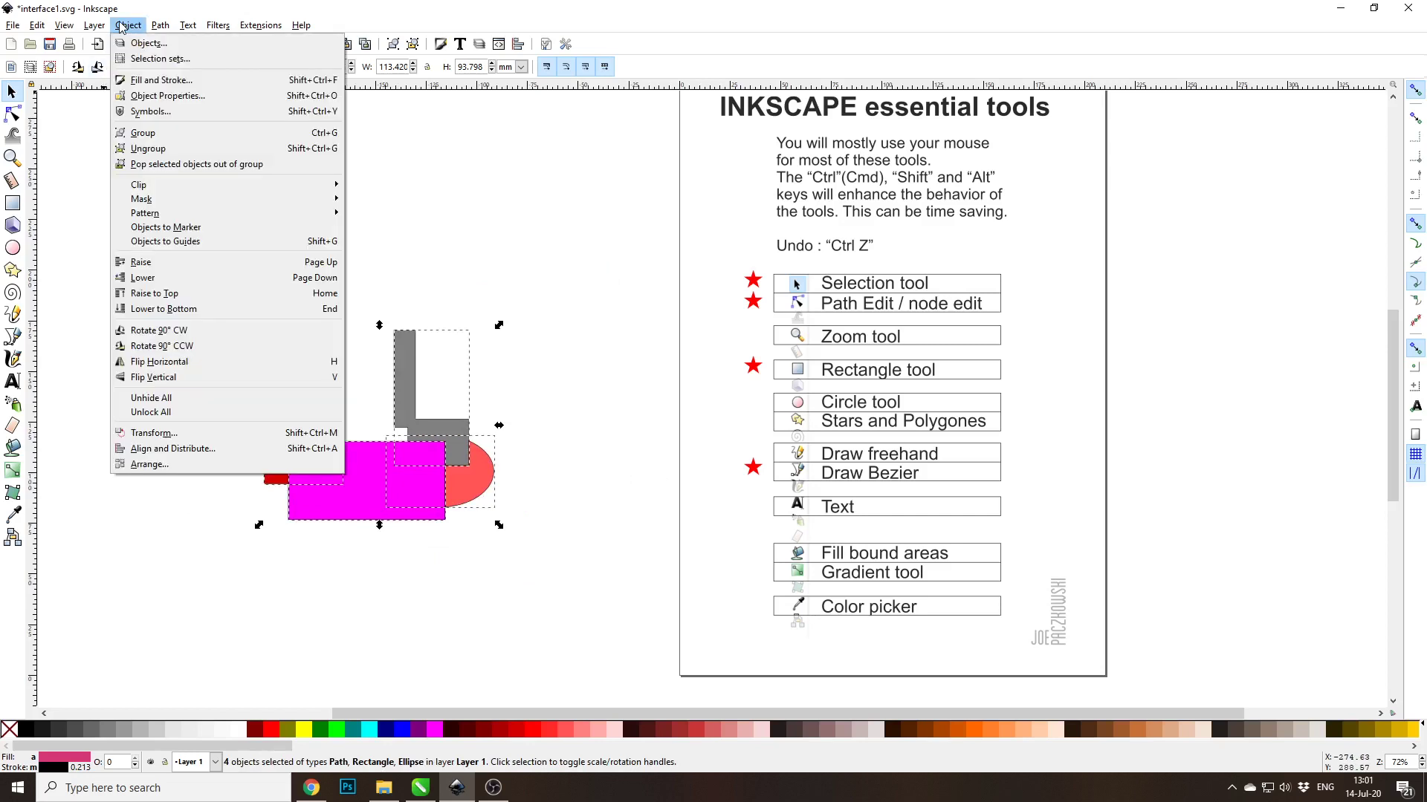
pyautogui.click(149, 135)
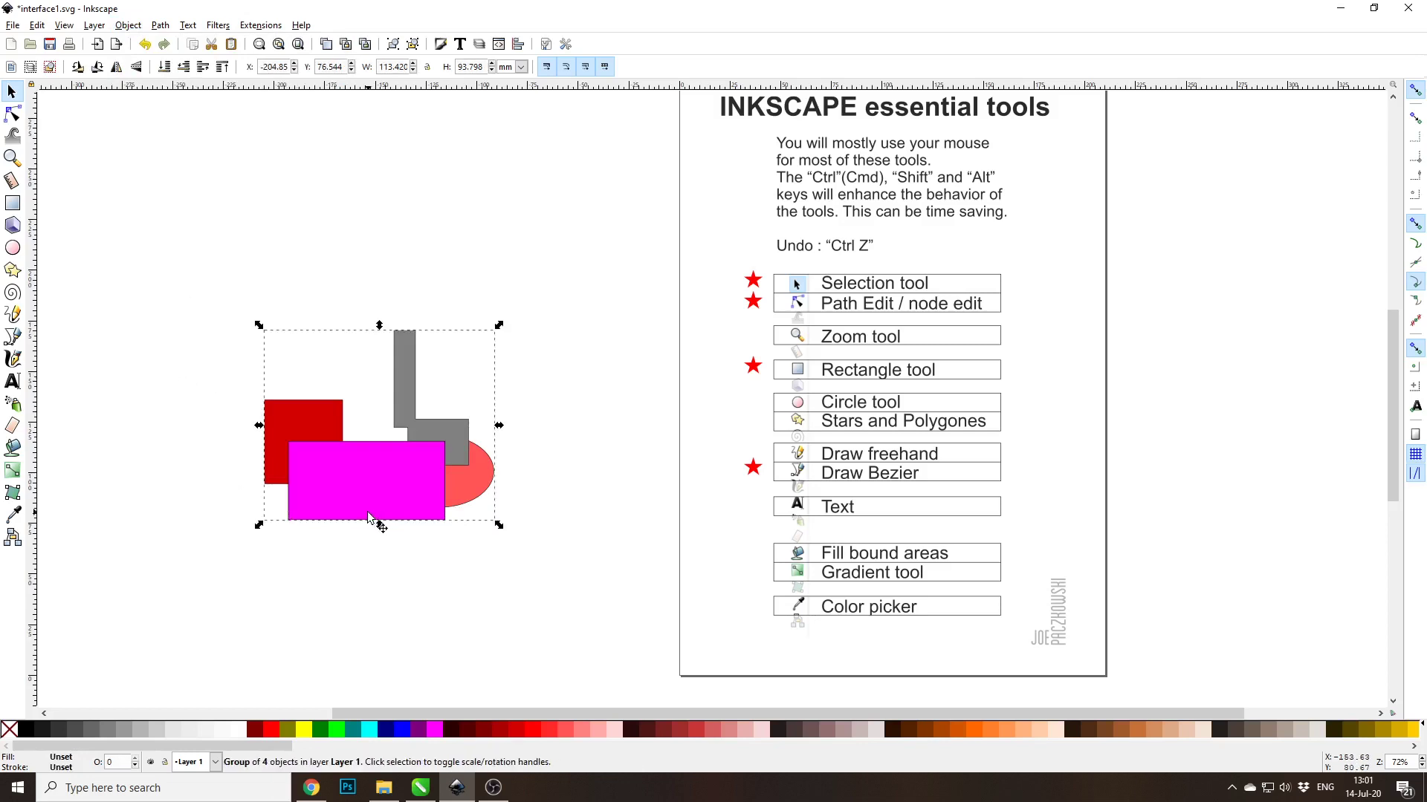
# Step: Move the group up to about X -215.3, Y 144.3 mm, then delete it
pyautogui.moveTo(376, 485); pyautogui.dragTo(331, 364)
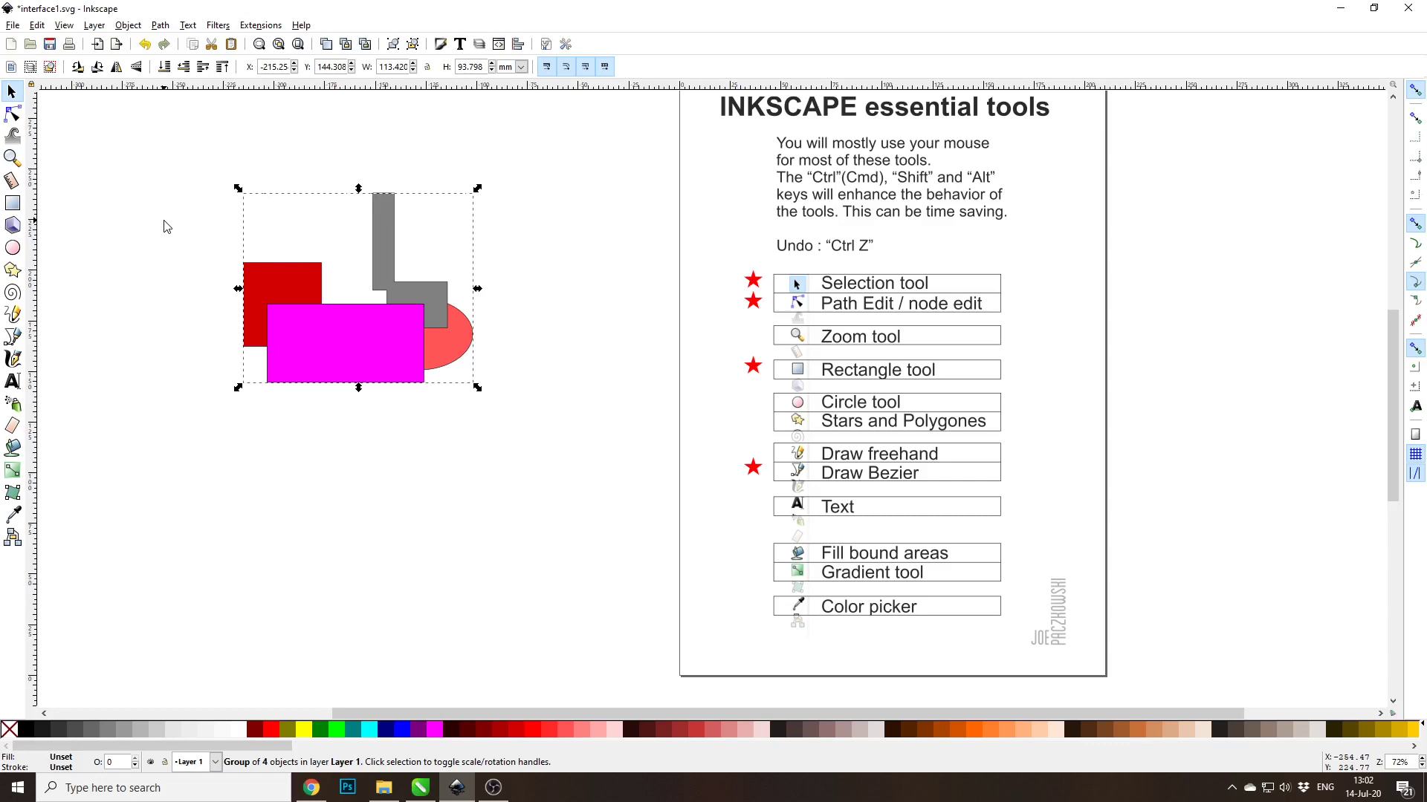
pyautogui.click(310, 352)
pyautogui.press('Delete')
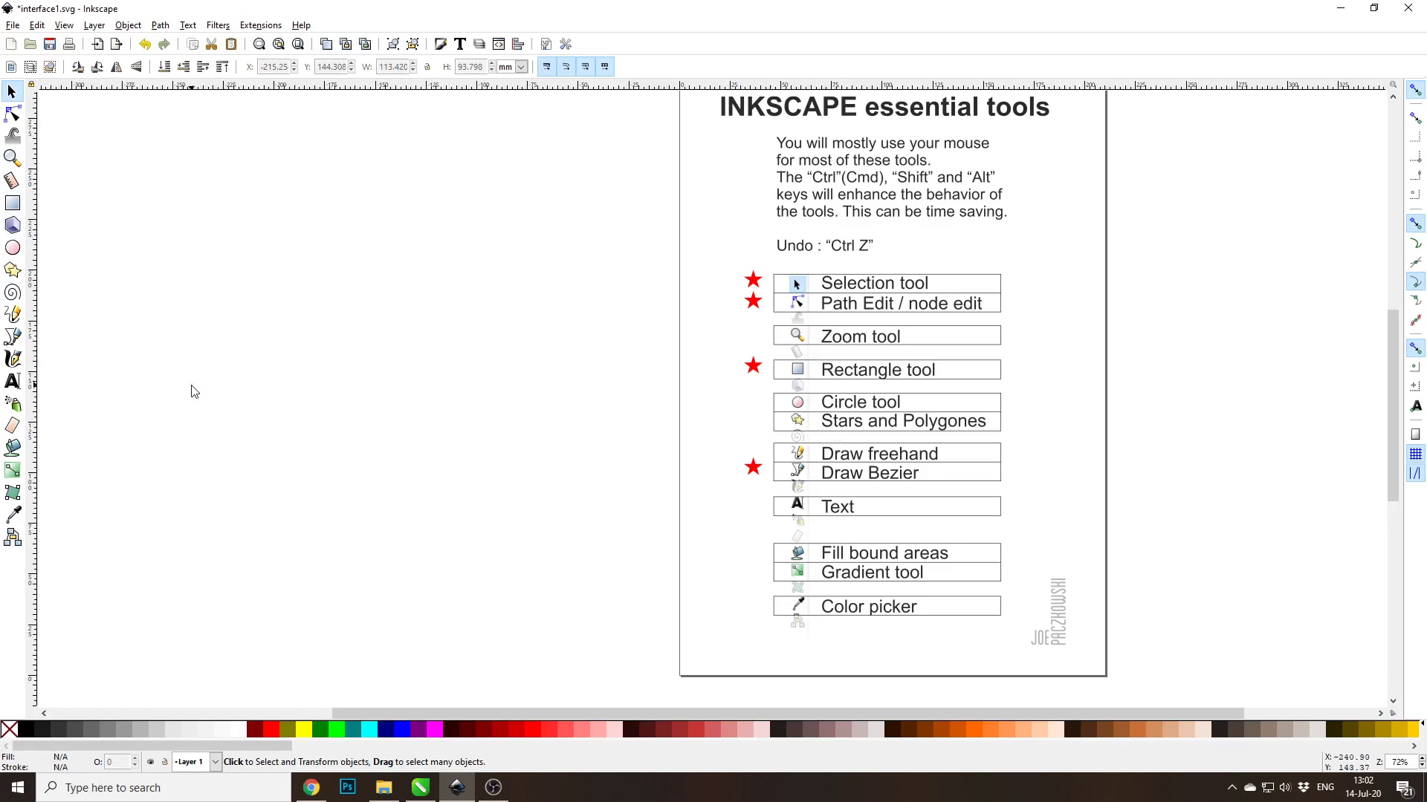
# Step: Draw a closed, straight-sided Bezier rectangle about 185 by 59 mm in the empty area beside the page
pyautogui.click(13, 203)
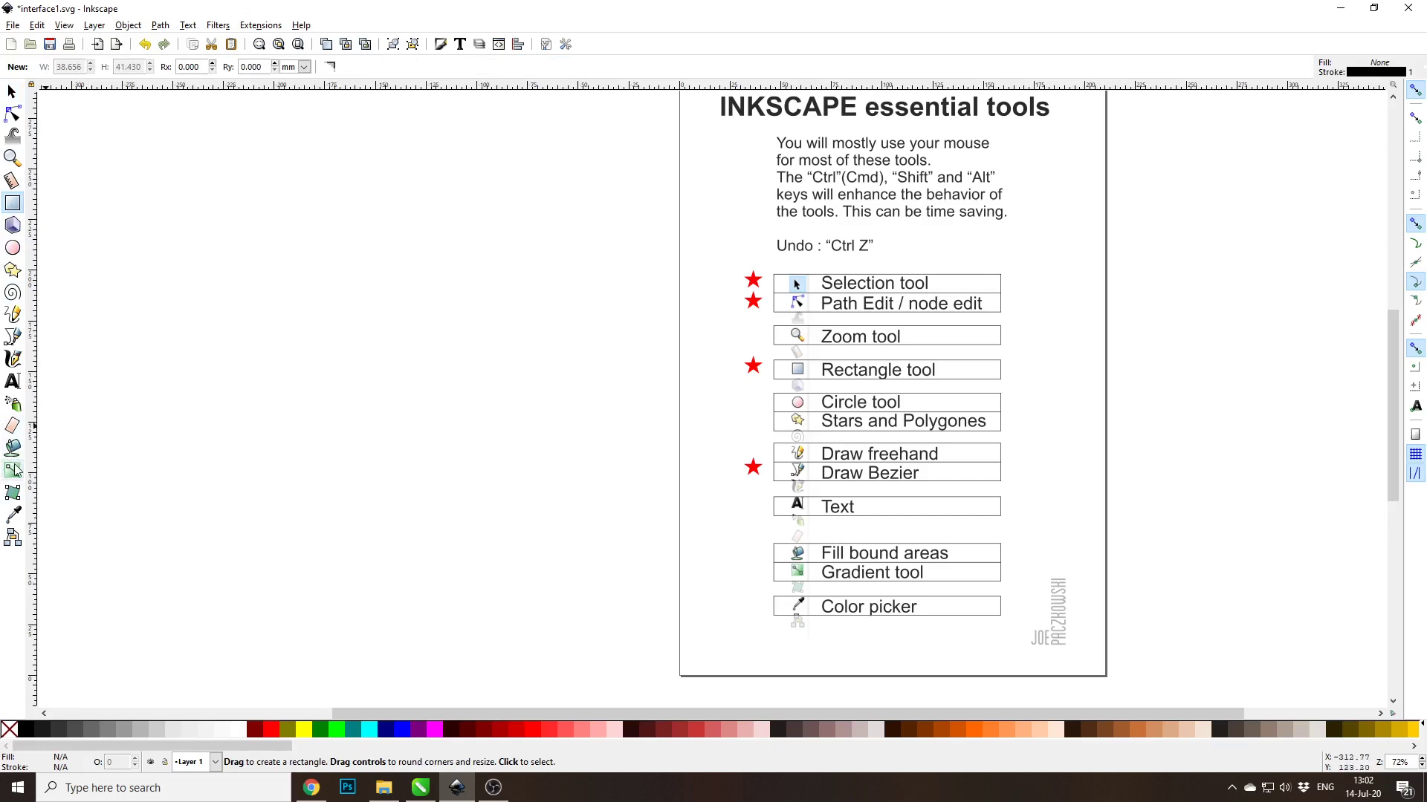
pyautogui.click(12, 335)
pyautogui.click(201, 340)
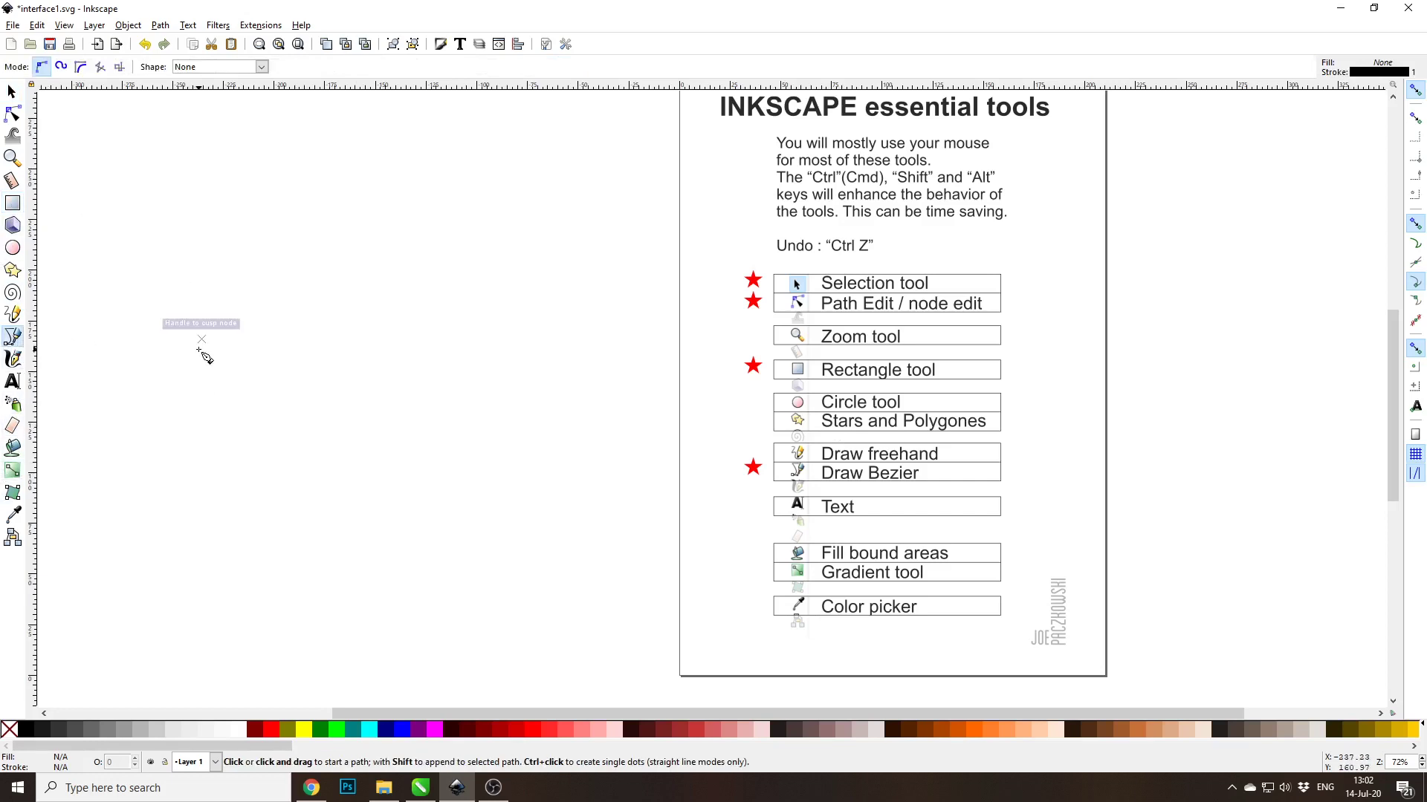
pyautogui.click(199, 350)
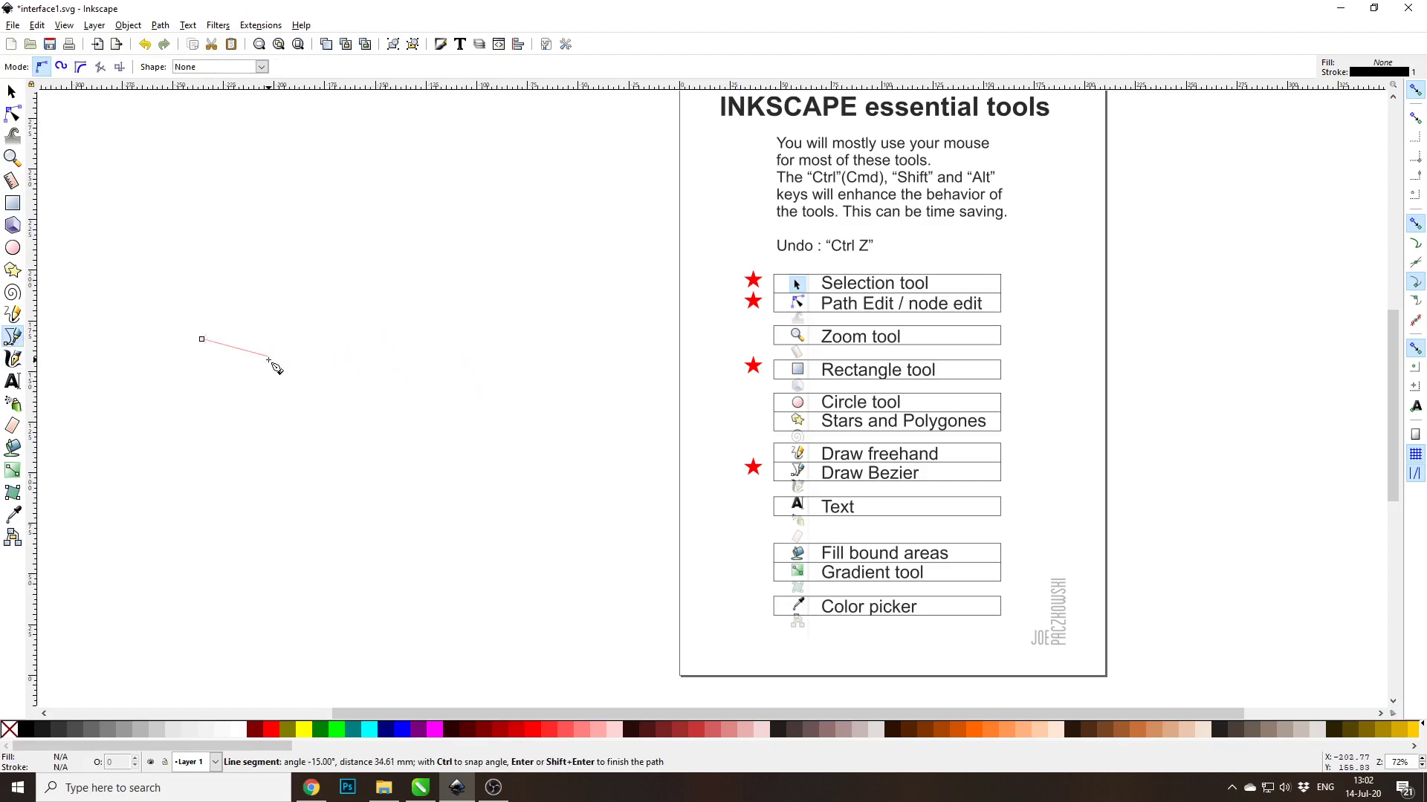
pyautogui.click(577, 341)
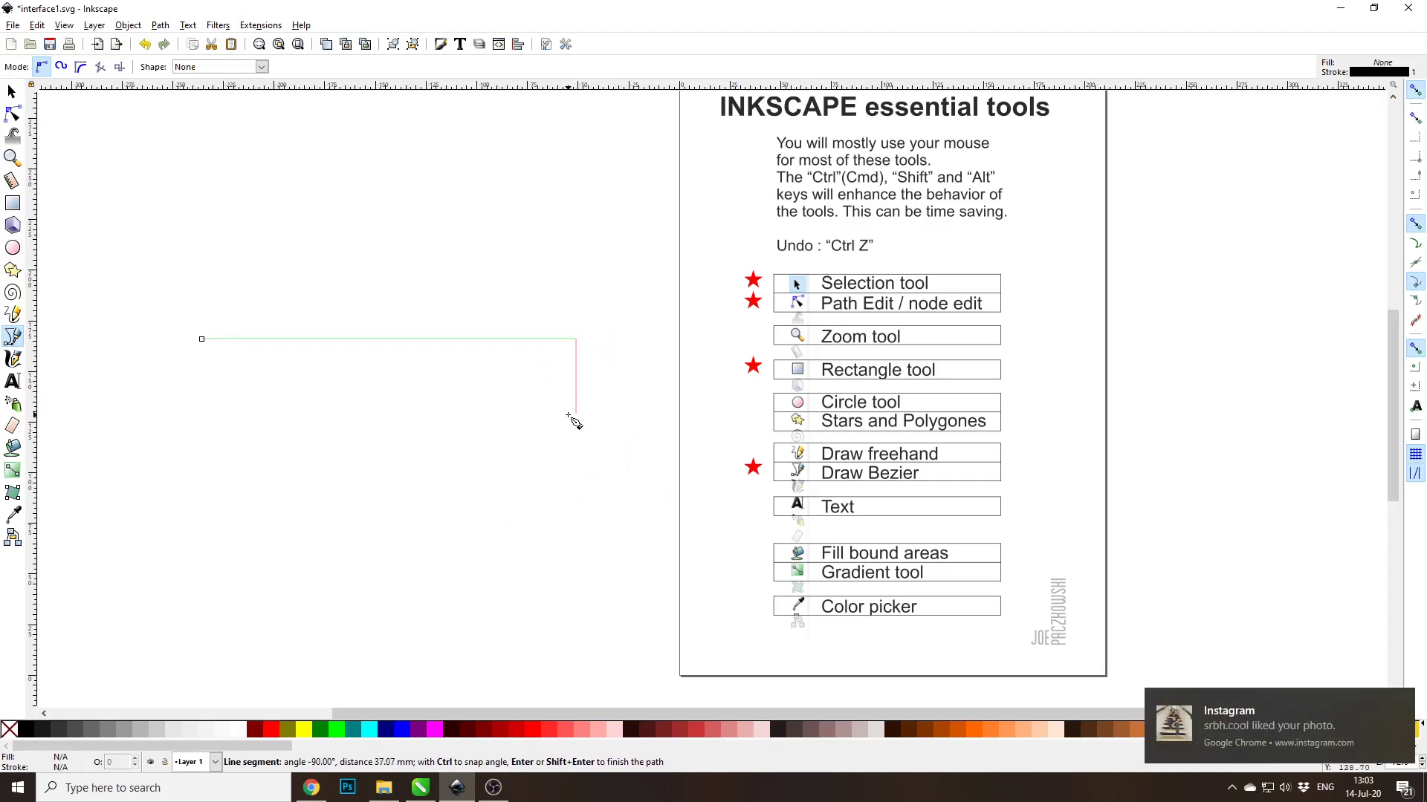
pyautogui.click(576, 458)
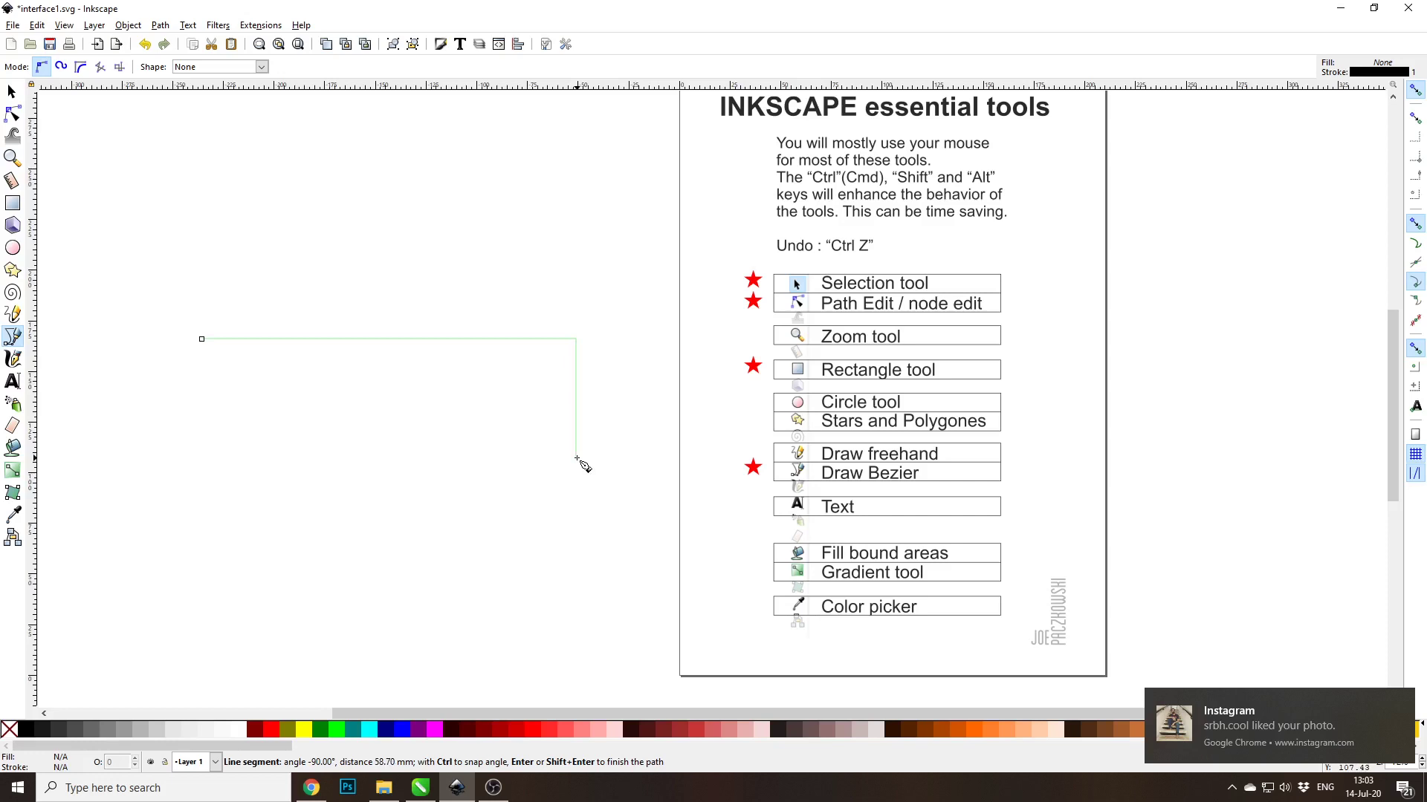
pyautogui.click(203, 448)
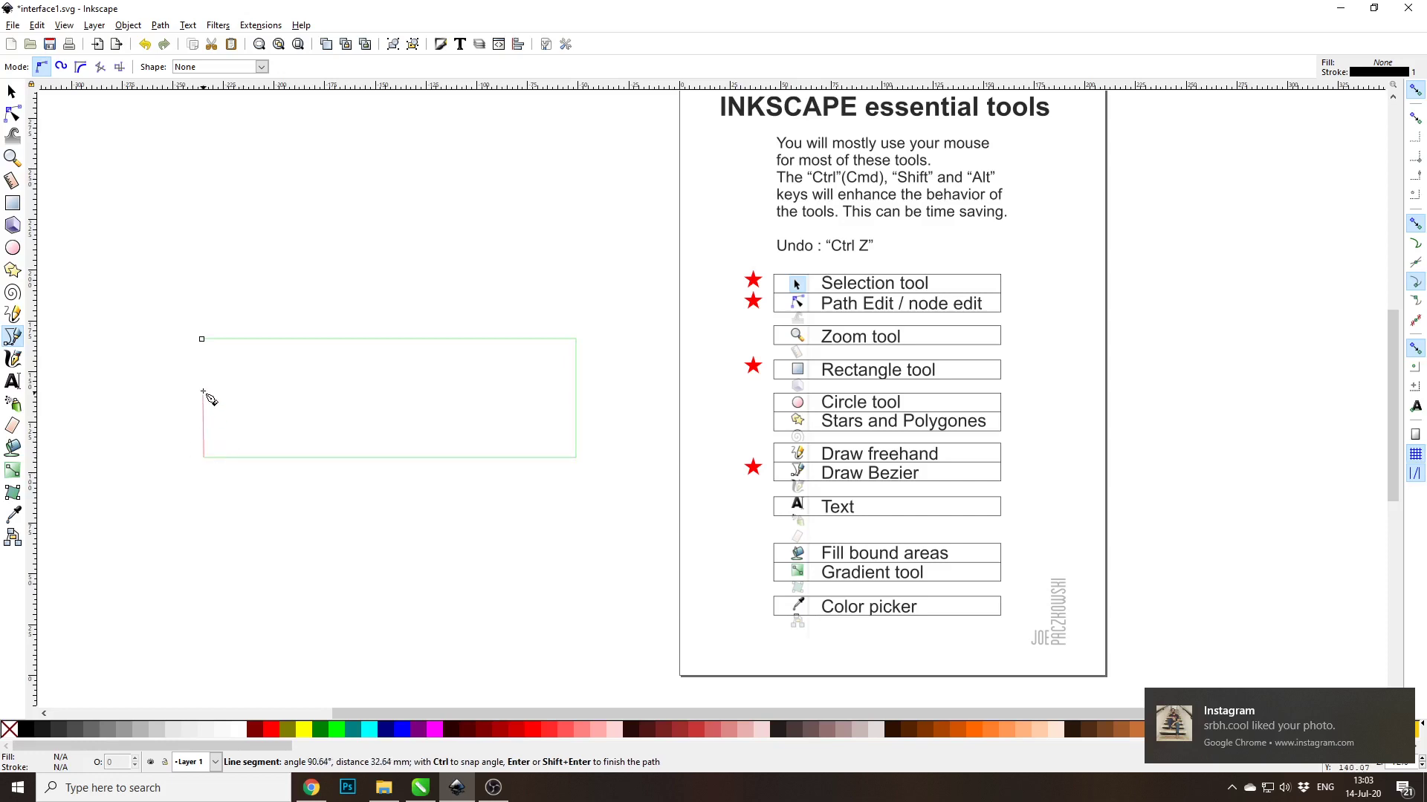
pyautogui.click(202, 340)
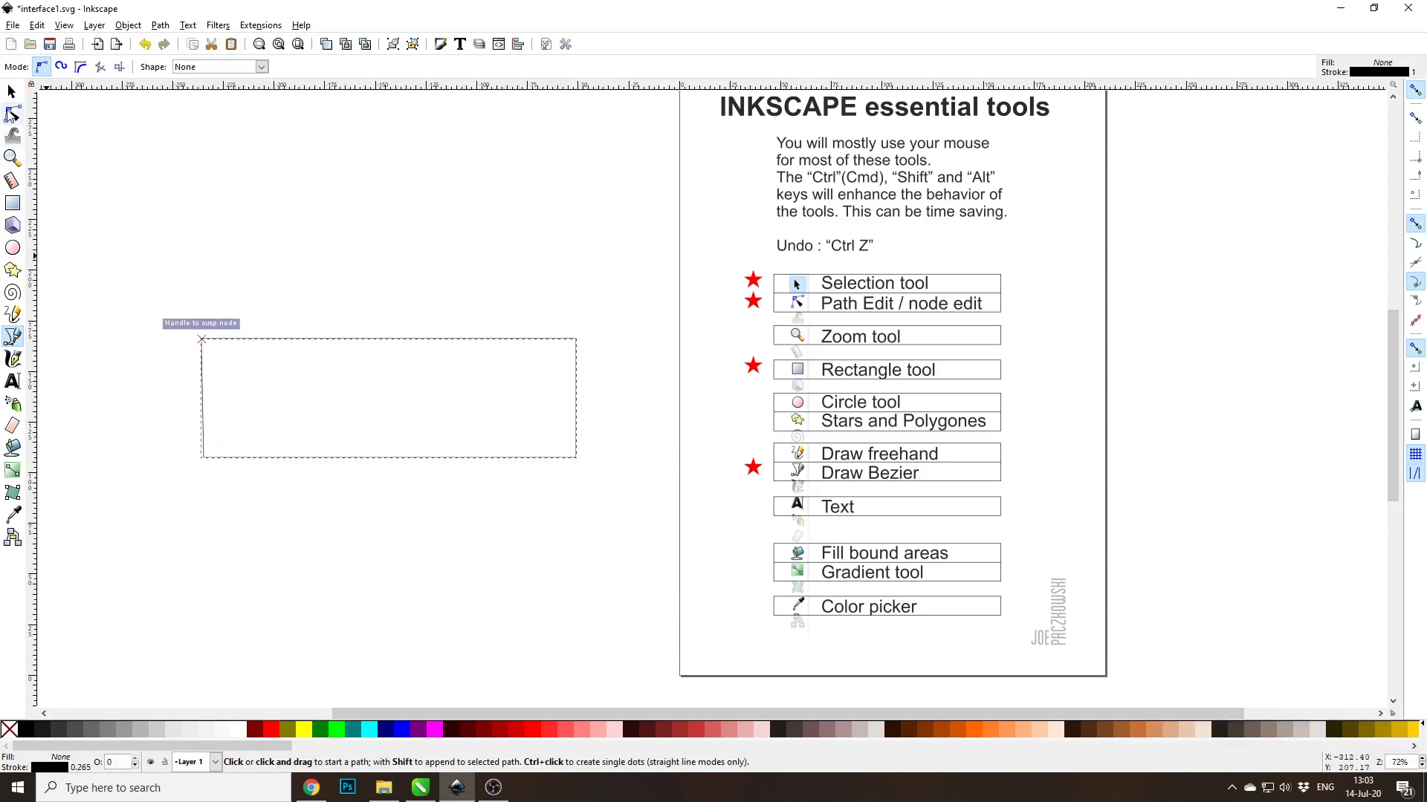
# Step: Align the rectangle's lower-left node with the upper-left one at about X -235.6, Y 107.4 mm
pyautogui.click(13, 113)
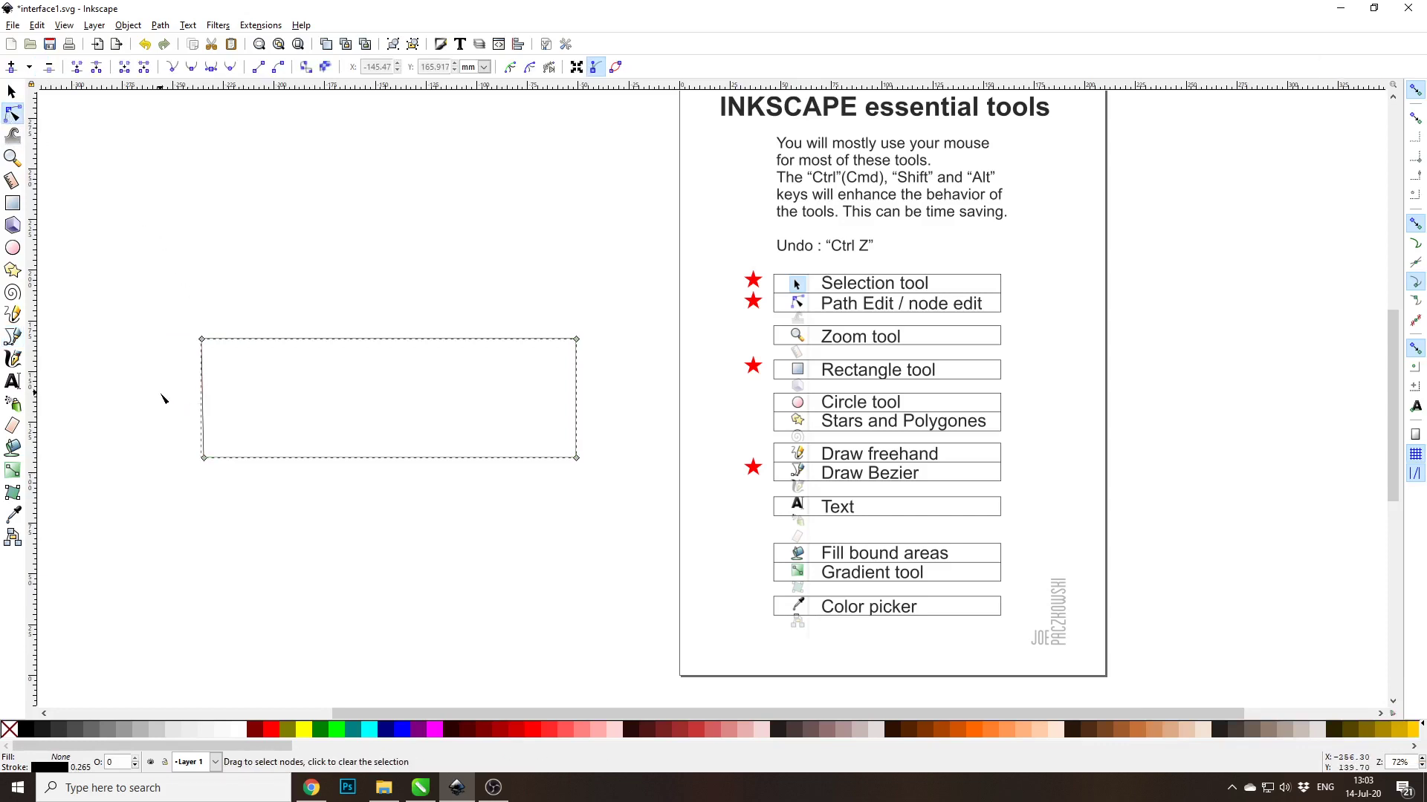
pyautogui.keyDown('ctrl'); pyautogui.scroll(3, 163, 399); pyautogui.keyUp('ctrl')
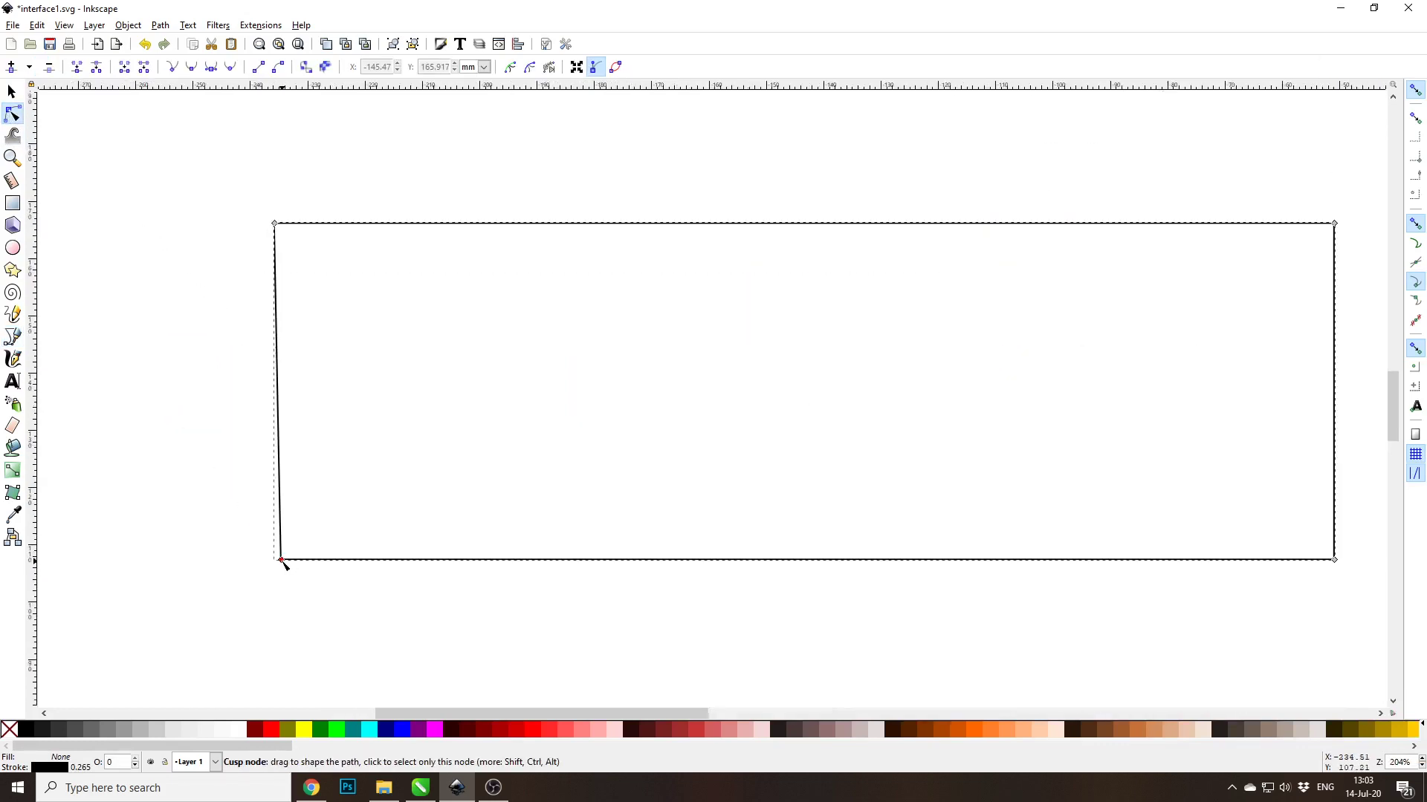
pyautogui.moveTo(282, 561); pyautogui.dragTo(275, 561)
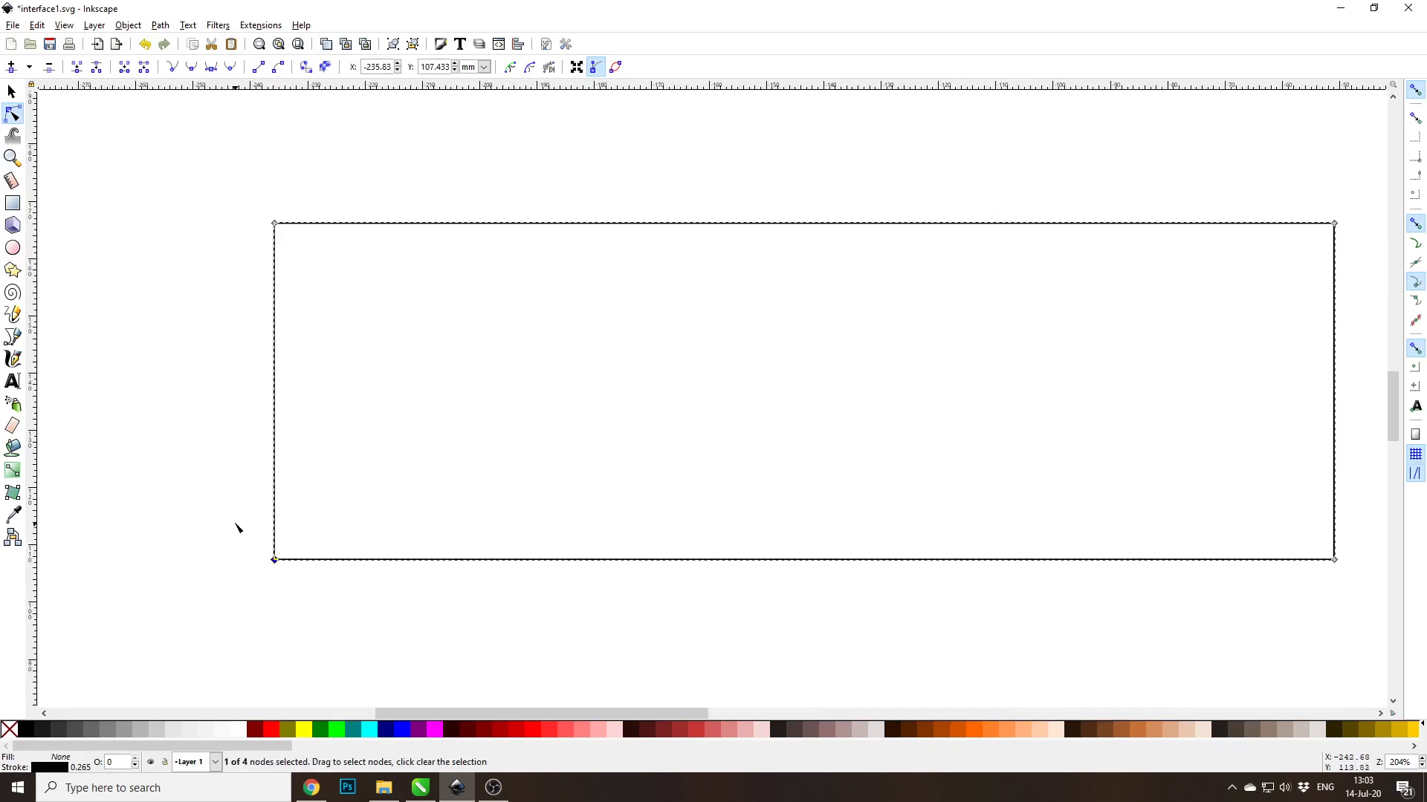
pyautogui.keyDown('ctrl'); pyautogui.scroll(-3, 239, 514); pyautogui.keyUp('ctrl')
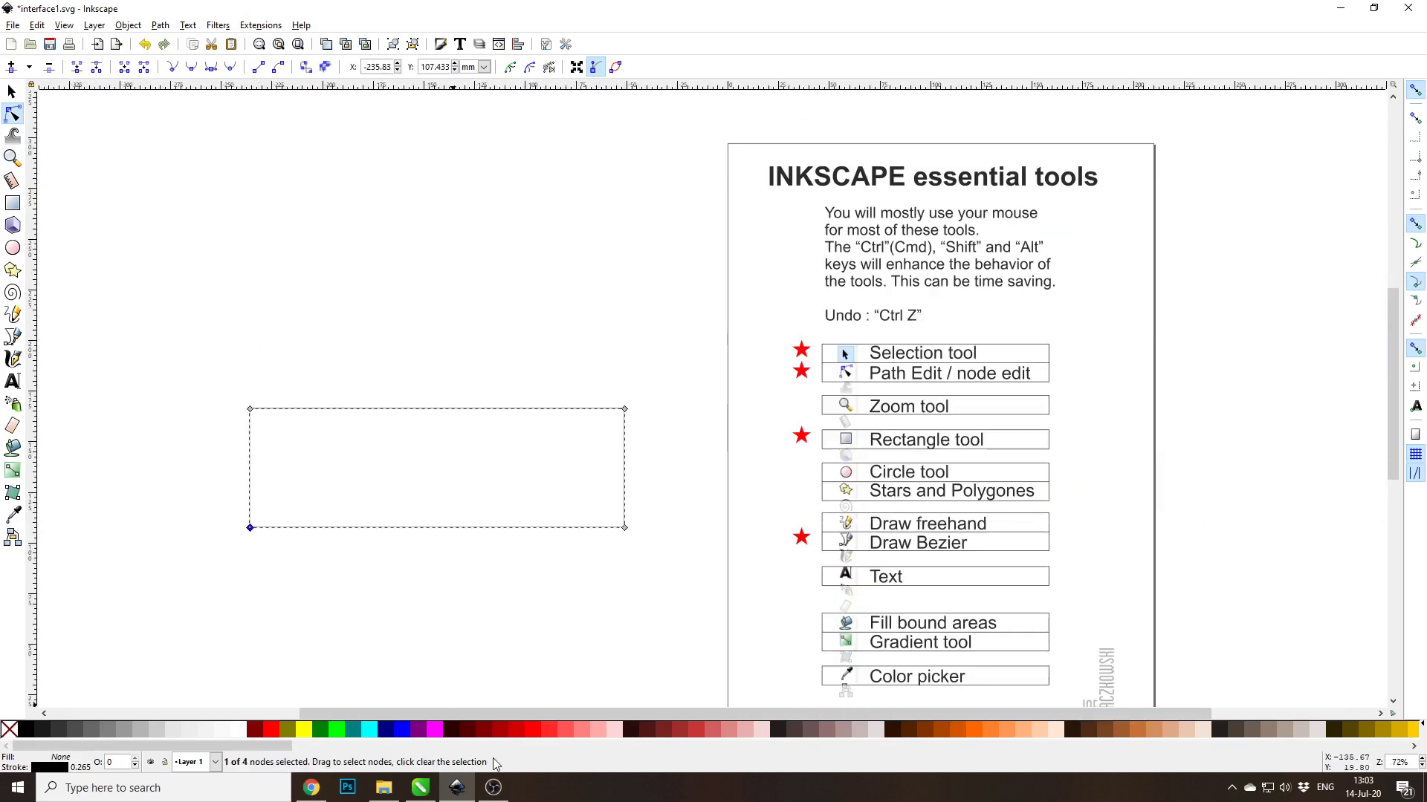
# Step: Fill the rectangular path with bright red and move it left to about X -271.2, Y 113.9 mm
pyautogui.click(546, 730)
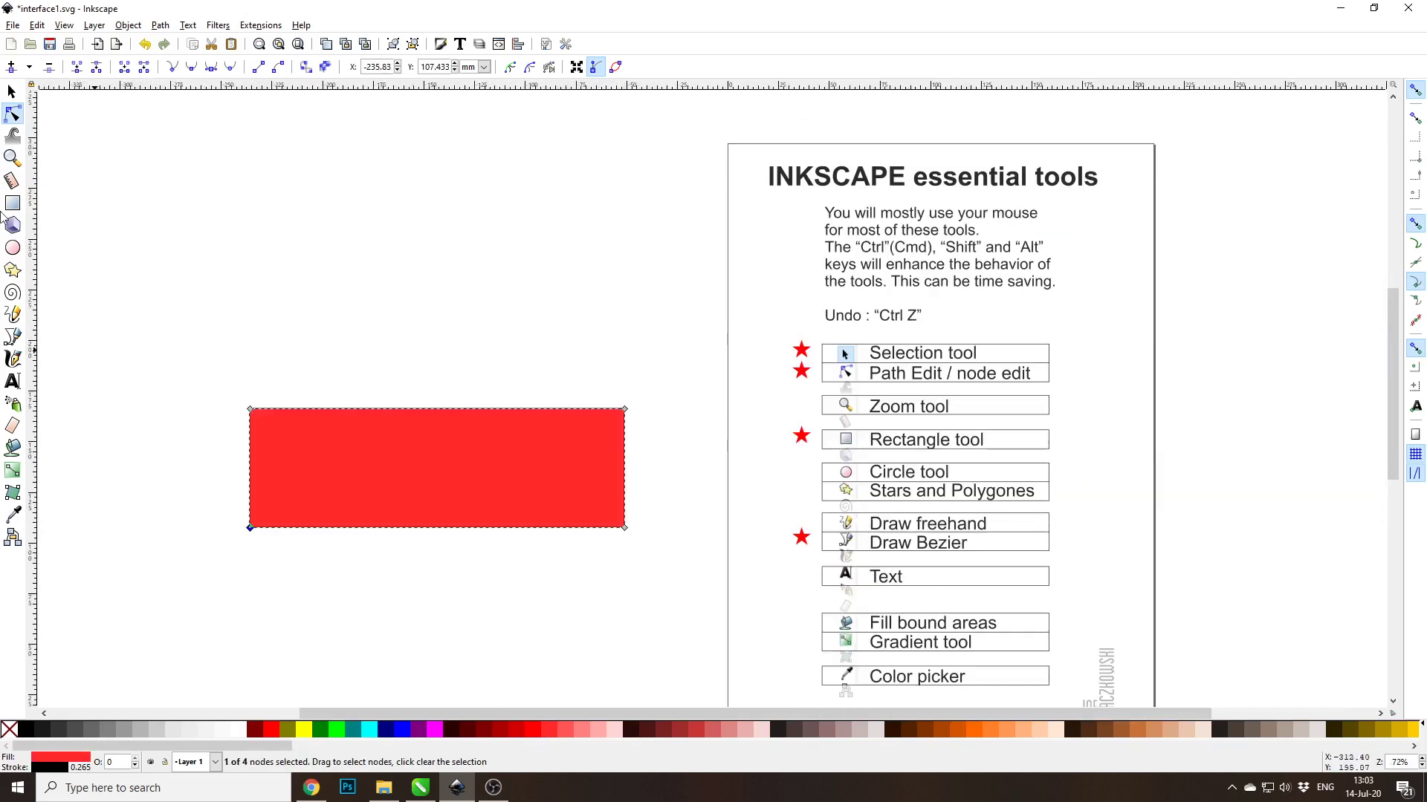
pyautogui.press('s')
pyautogui.moveTo(326, 450); pyautogui.dragTo(260, 447)
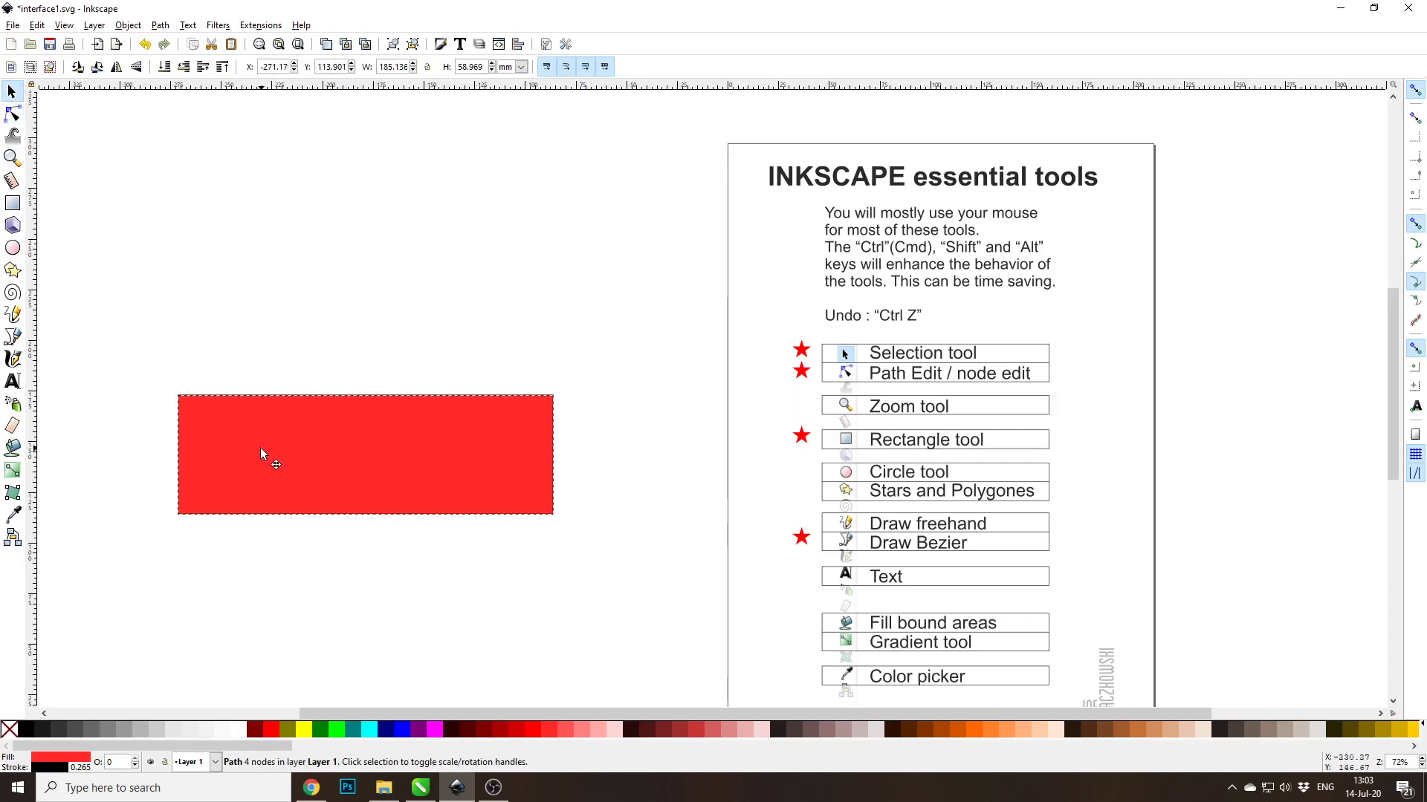
# Step: Draw a rectangle about 184 by 50 mm just above the red path, fill it with pure red and deselect it
pyautogui.click(13, 202)
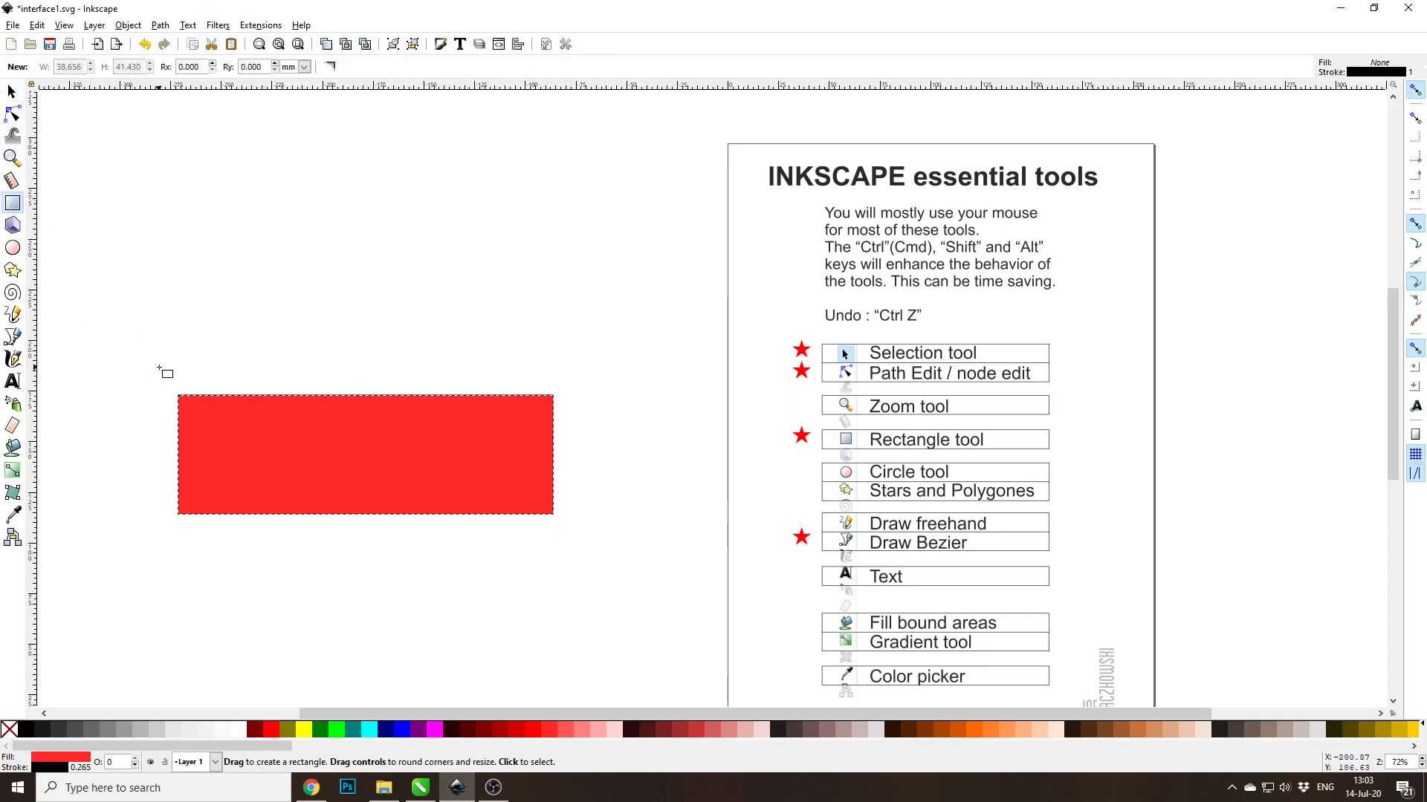
pyautogui.moveTo(173, 368); pyautogui.dragTo(546, 268)
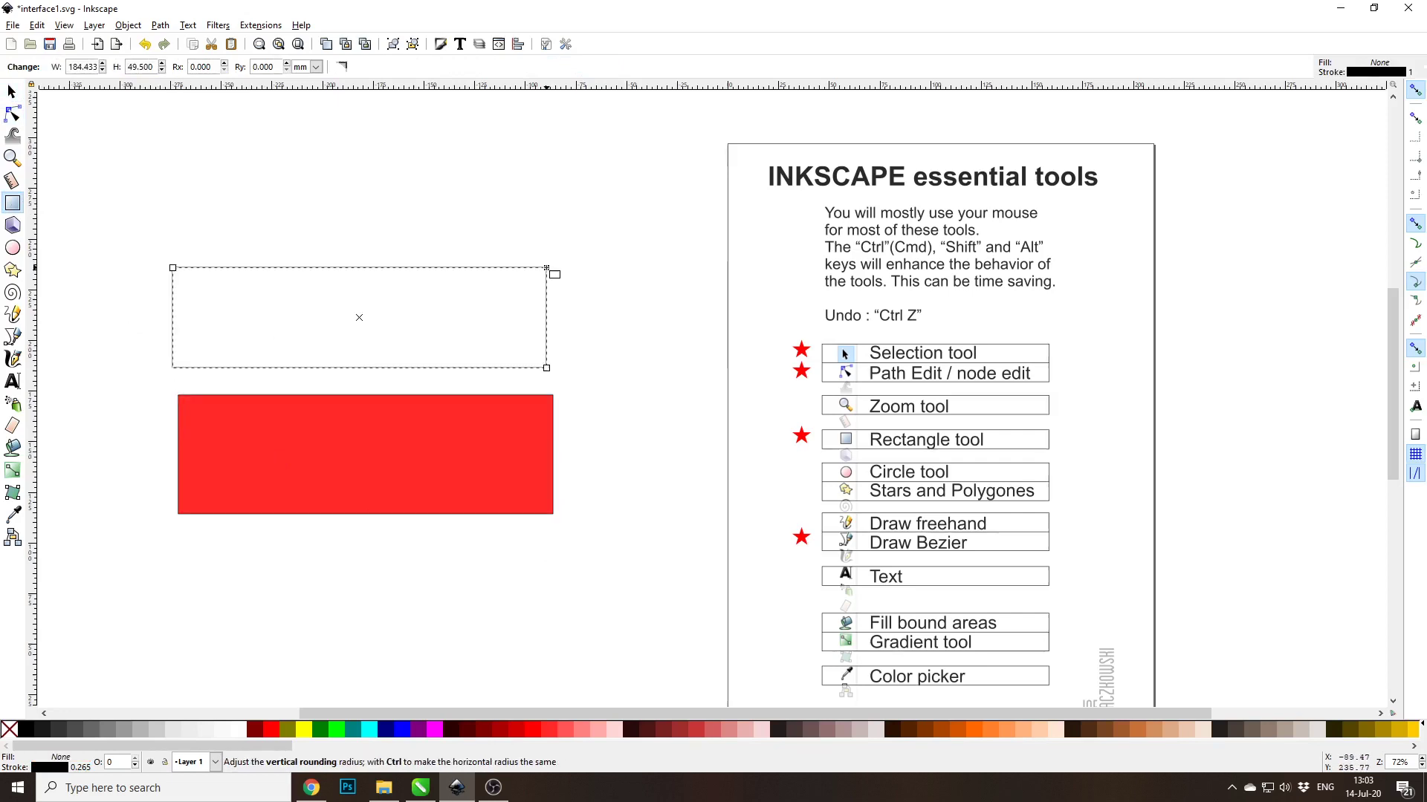
pyautogui.click(532, 734)
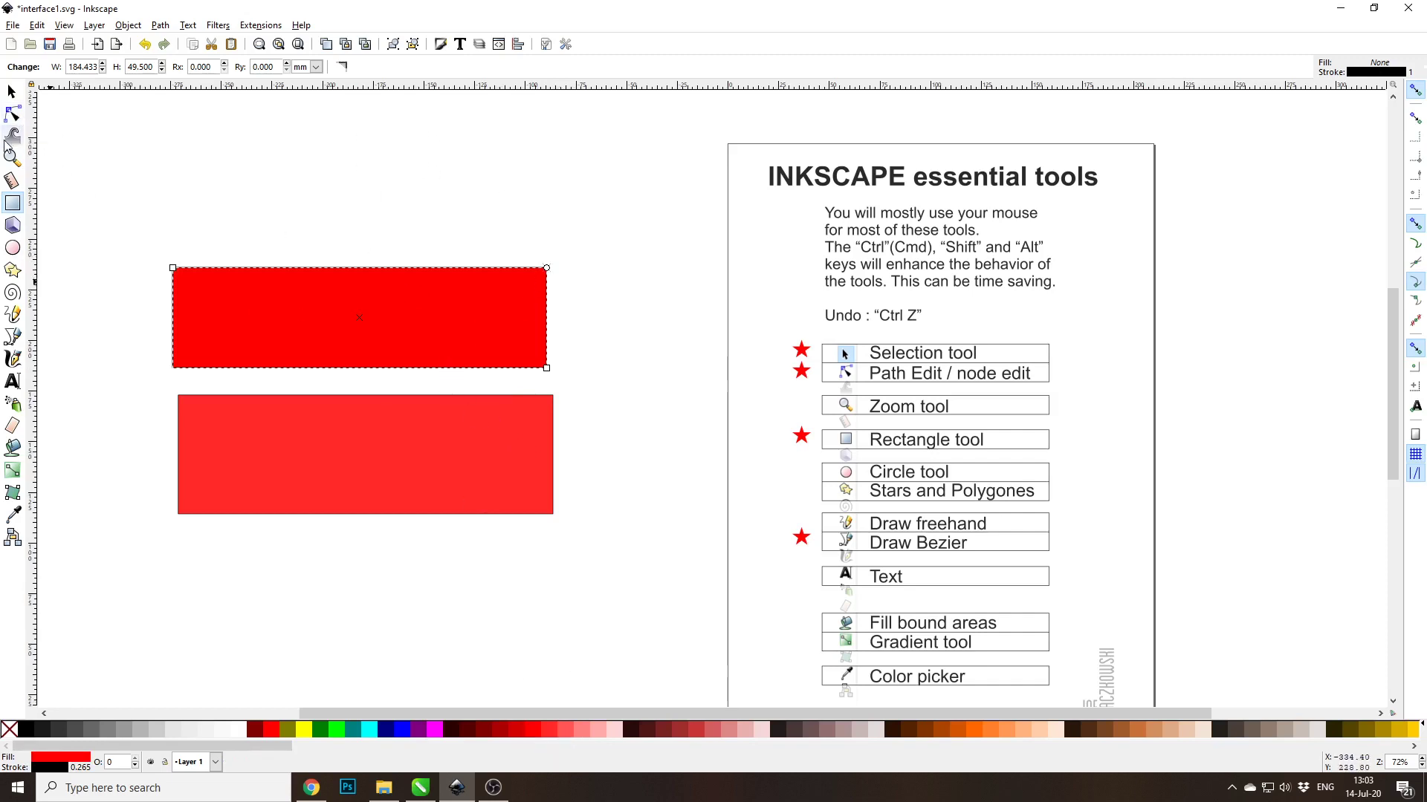
pyautogui.click(11, 91)
pyautogui.press('Escape')
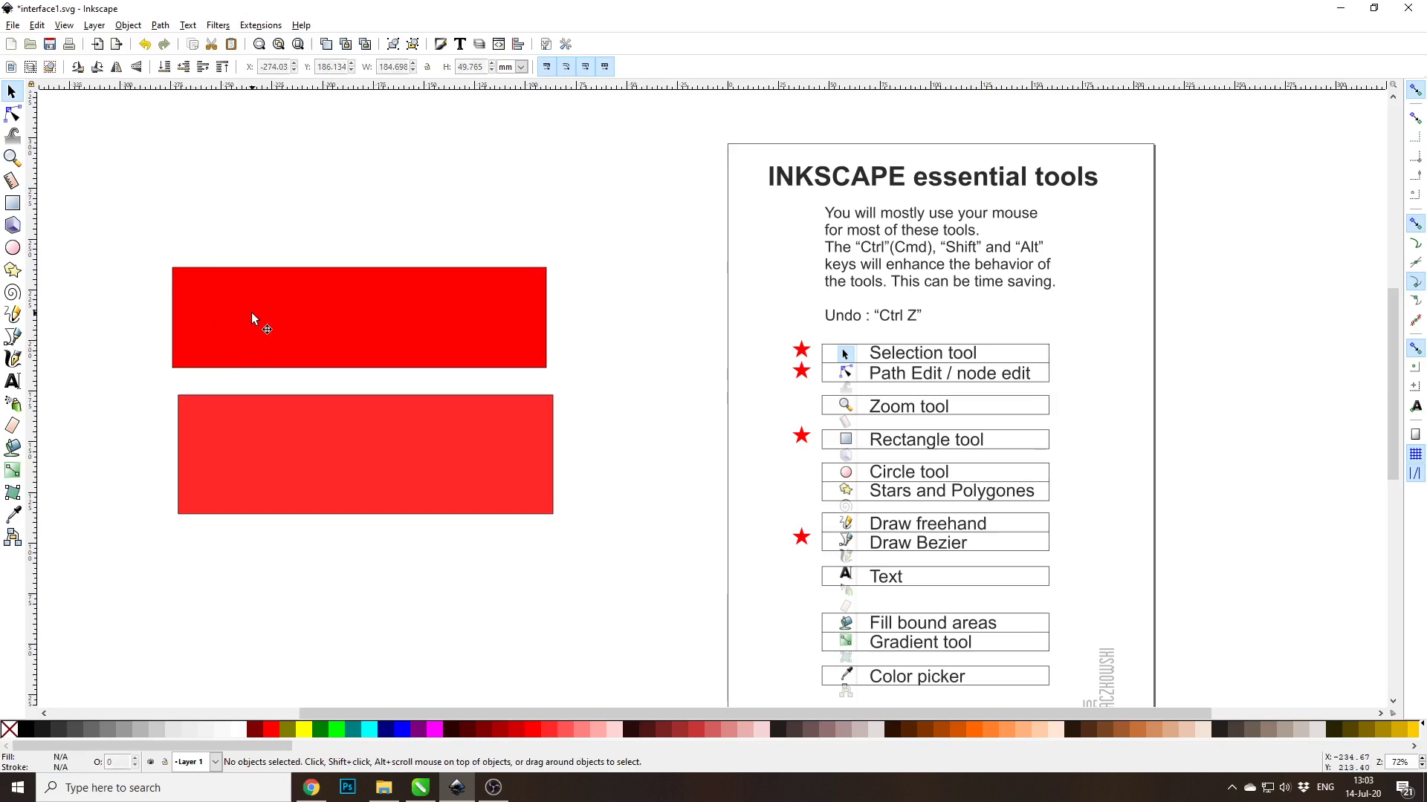
# Step: Resize the new upper red rectangle to a height of about 52 mm with the Rectangle tool
pyautogui.click(252, 318)
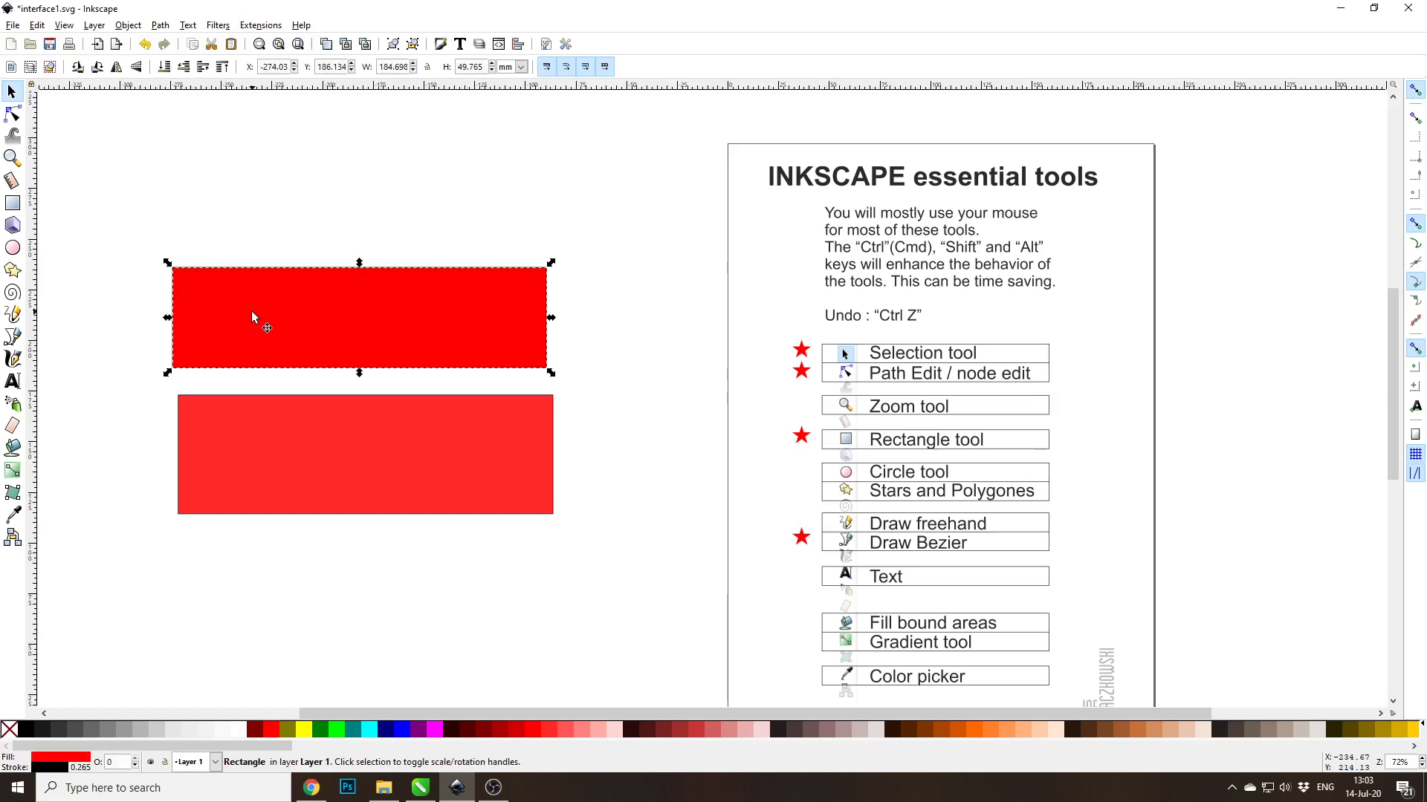
pyautogui.click(251, 312)
pyautogui.press('r')
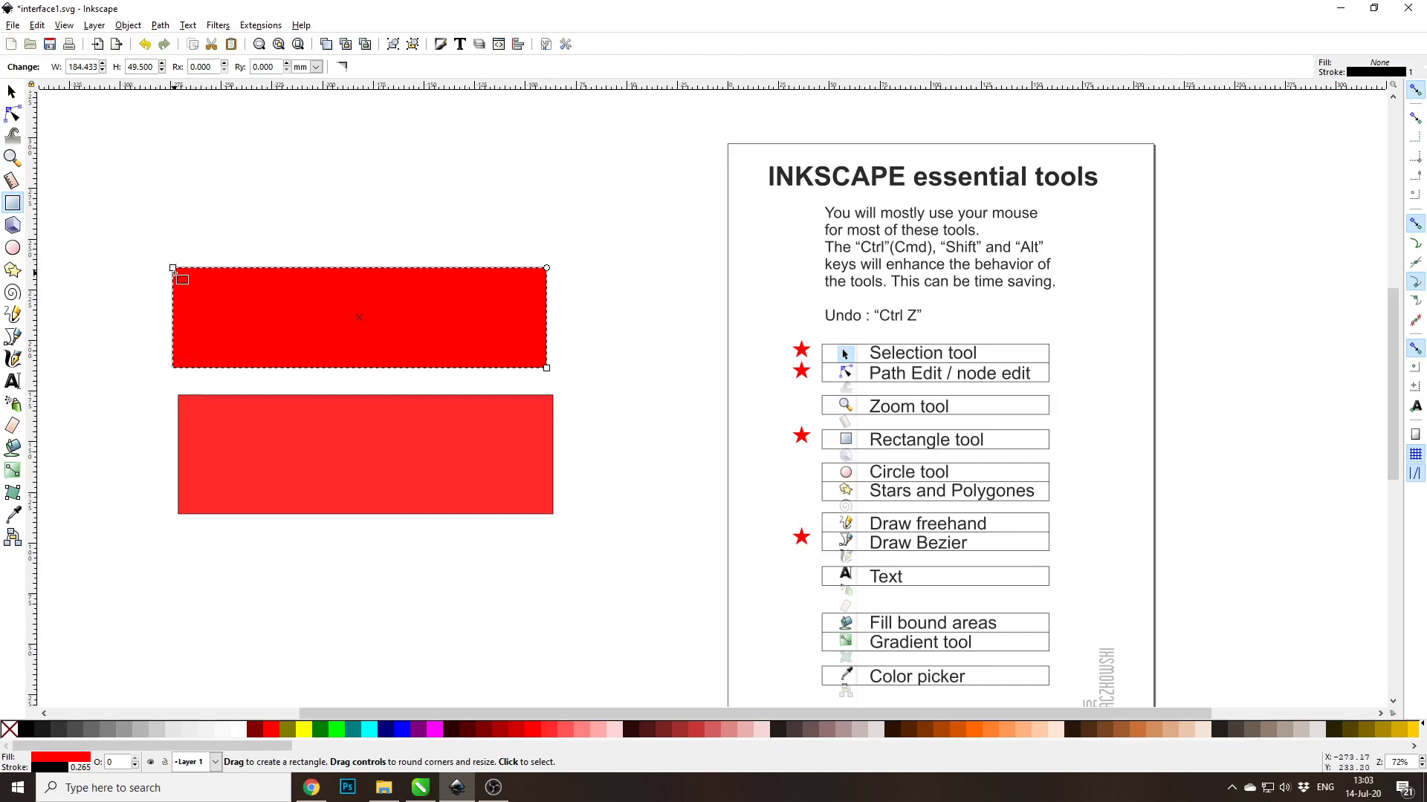
pyautogui.moveTo(547, 368)
pyautogui.mouseDown()
pyautogui.moveTo(497, 370)
pyautogui.moveTo(569, 369)
pyautogui.moveTo(564, 278)
pyautogui.moveTo(547, 373)
pyautogui.mouseUp()
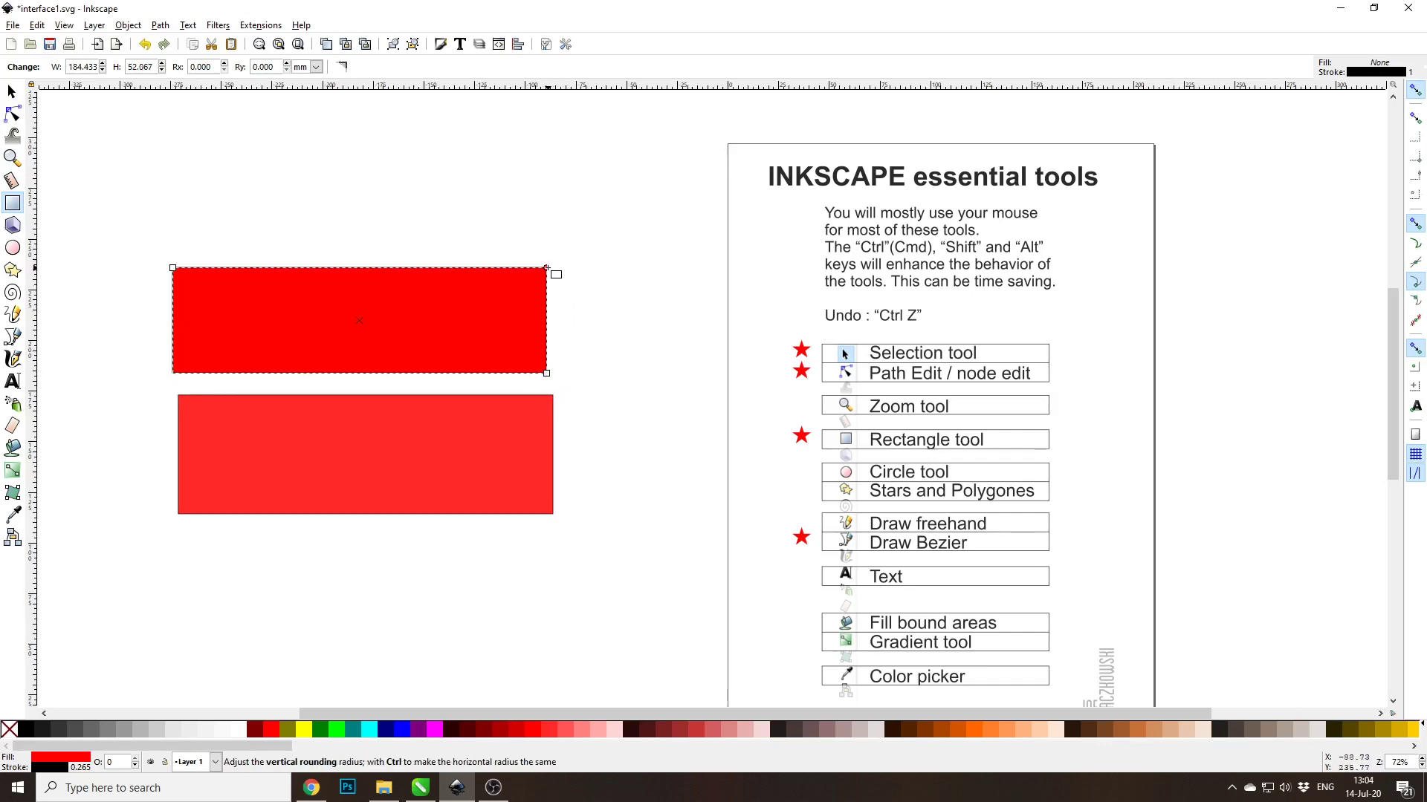
# Step: Round the upper red rectangle's corners to a vertical radius of about 9.9 mm and move it to about X -270.0, Y 182.8 mm
pyautogui.moveTo(546, 268); pyautogui.dragTo(553, 324)
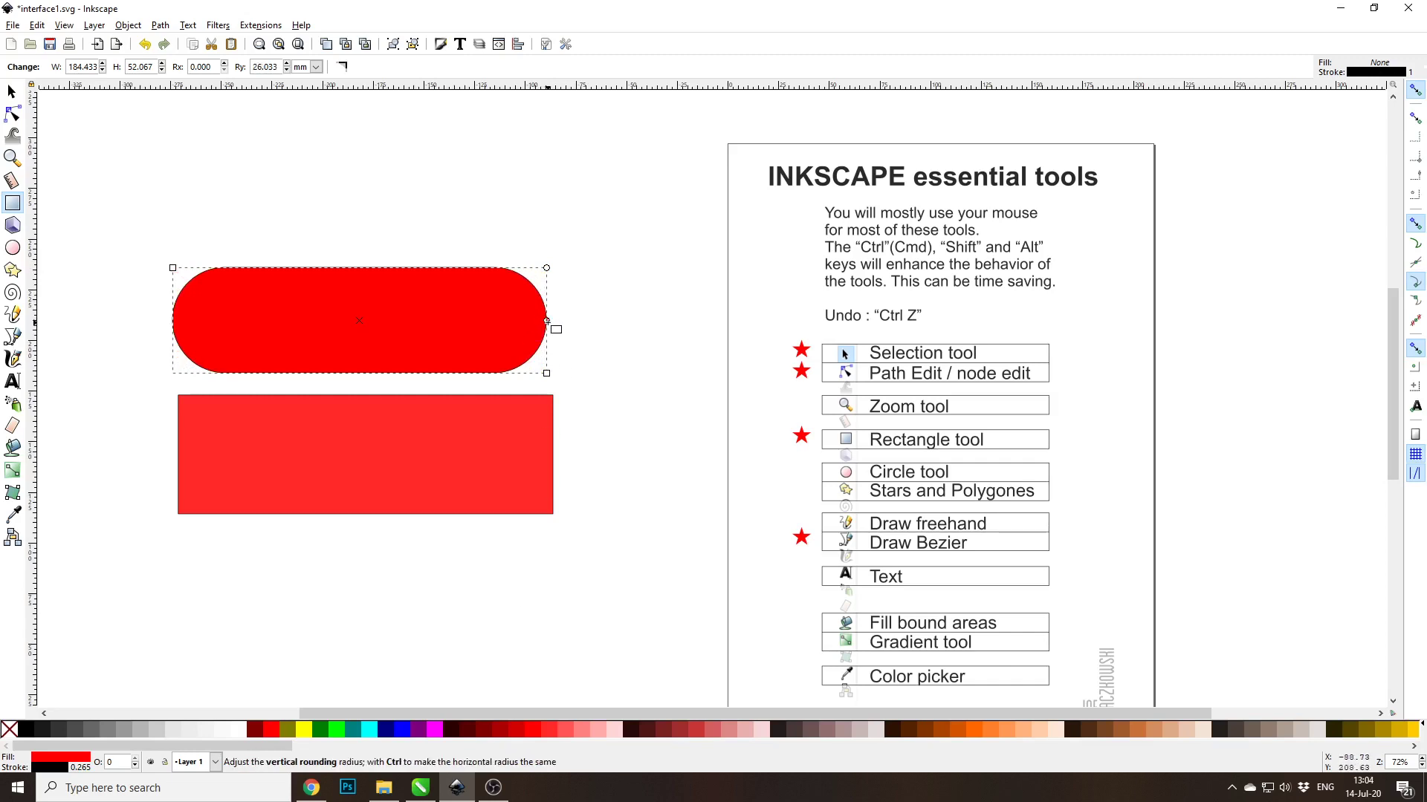
pyautogui.moveTo(547, 320); pyautogui.dragTo(548, 287)
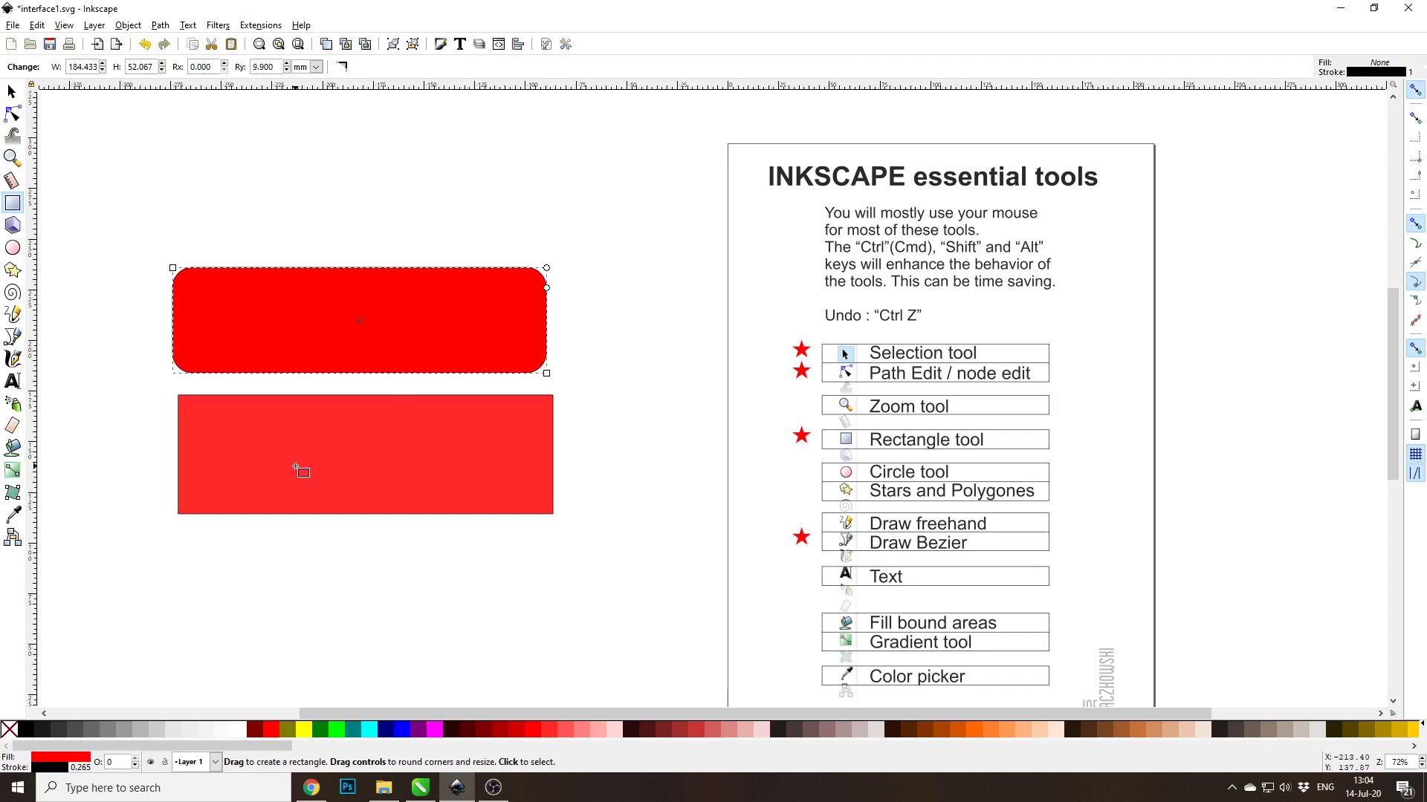
pyautogui.press('s')
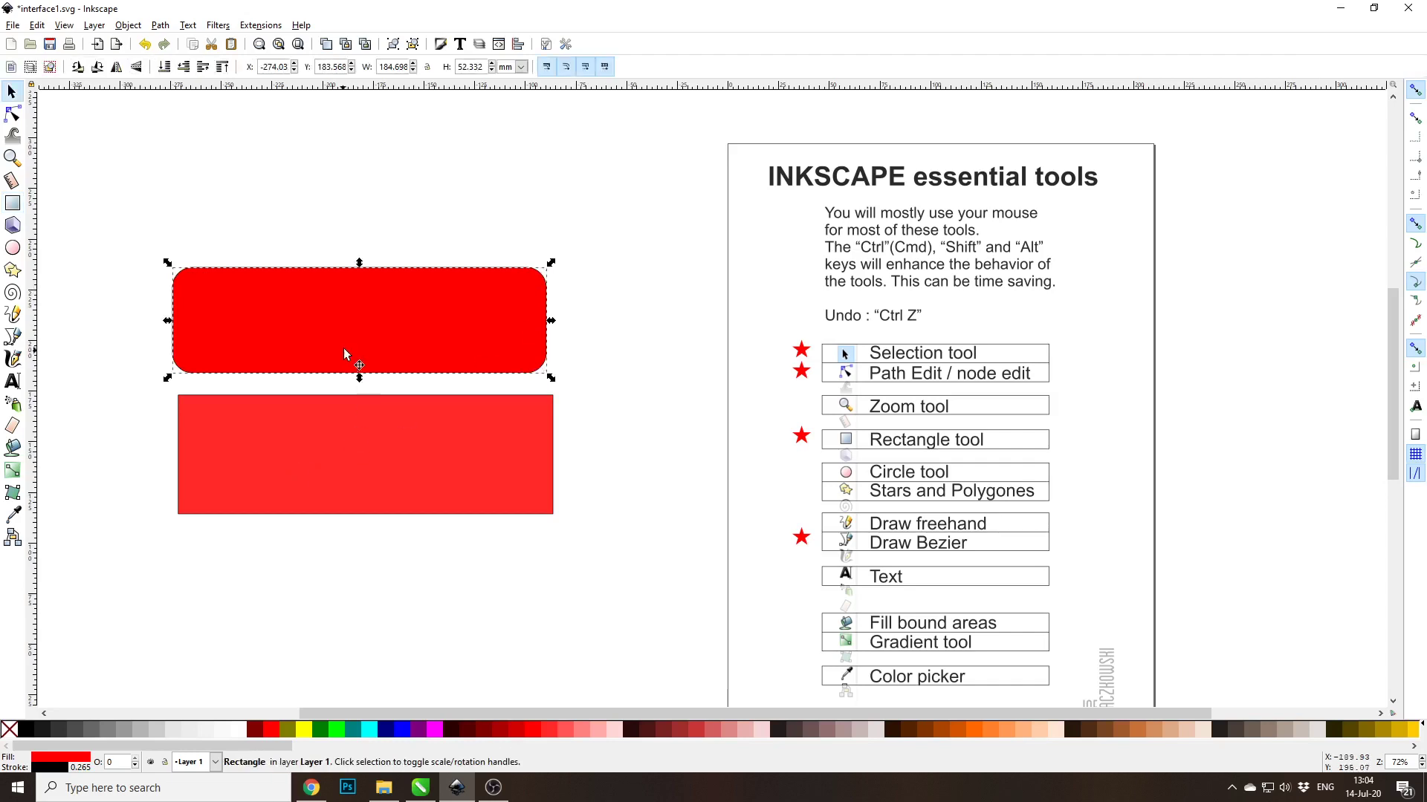
pyautogui.moveTo(350, 350); pyautogui.dragTo(360, 339)
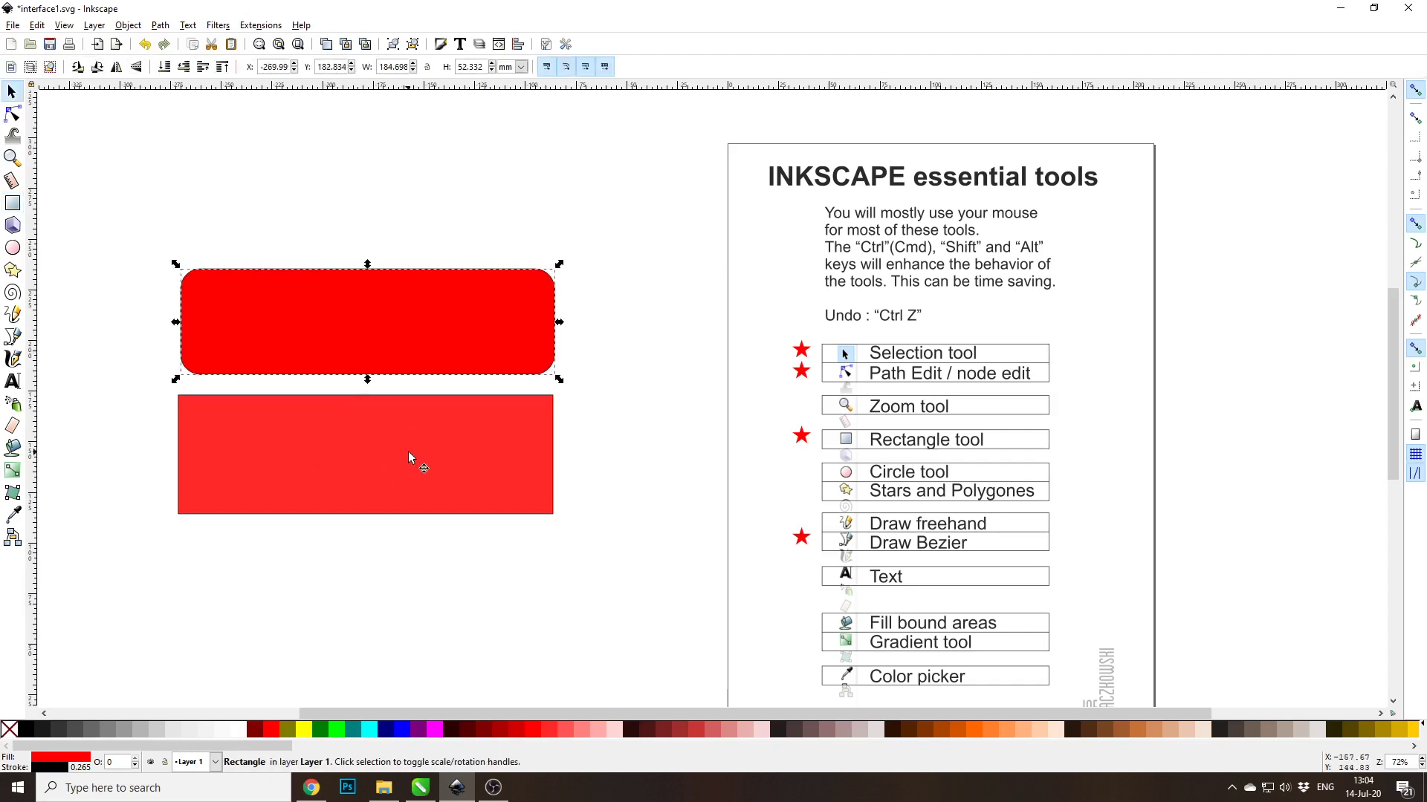
# Step: Pull the lower red path's upper-right node out to about X -34.1, Y 155.5 mm and undo the change
pyautogui.click(431, 452)
pyautogui.press('n')
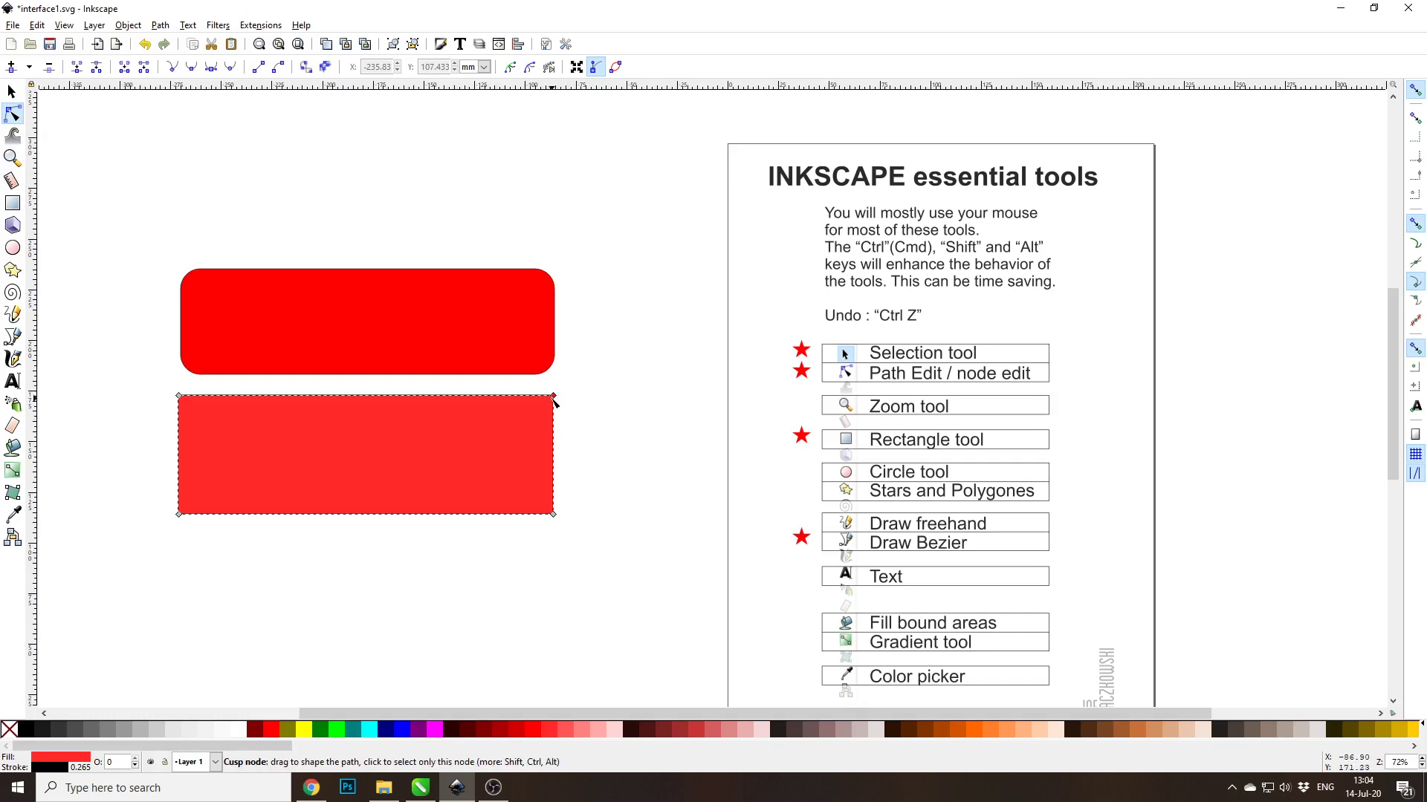
pyautogui.moveTo(553, 397); pyautogui.dragTo(659, 431)
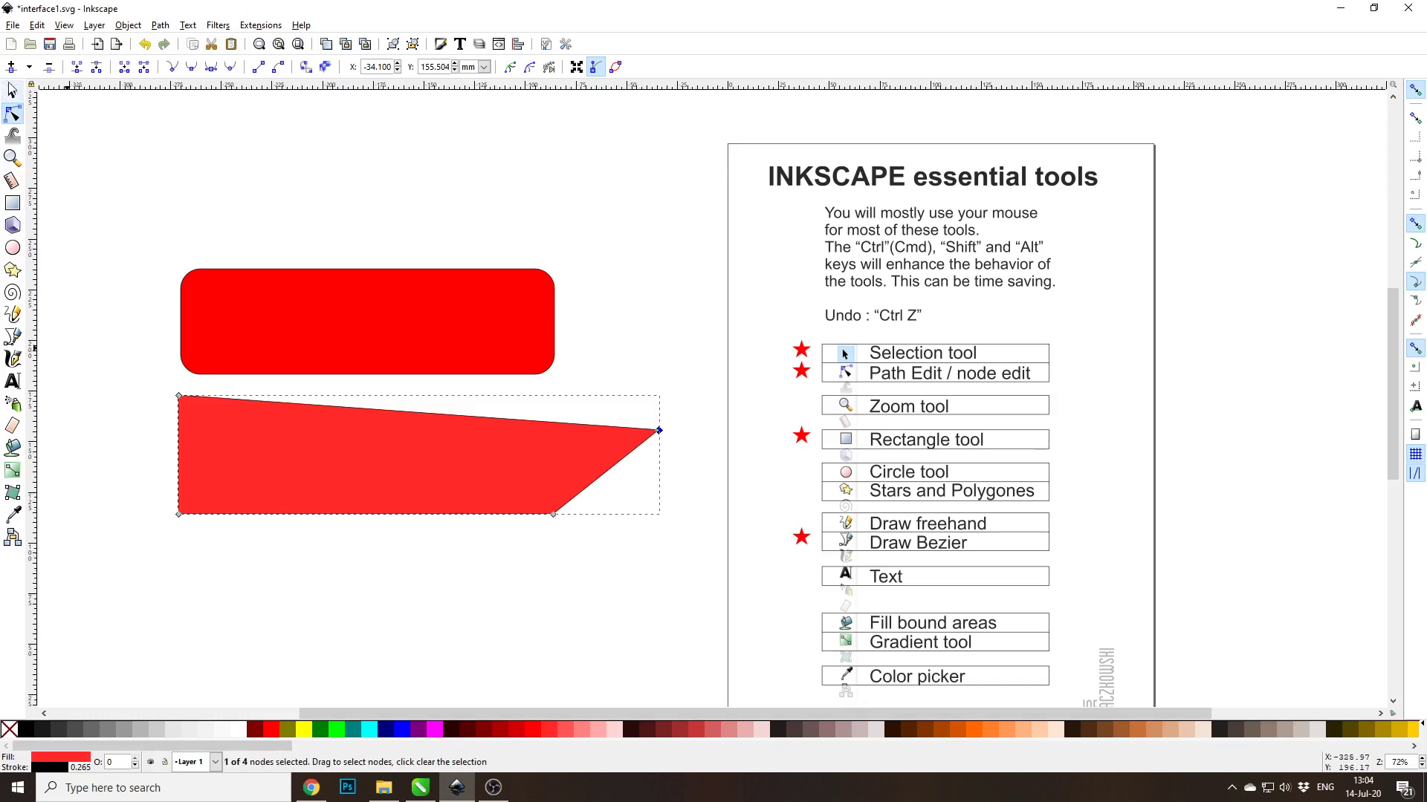
pyautogui.click(11, 91)
pyautogui.hotkey('ctrl', 'z')
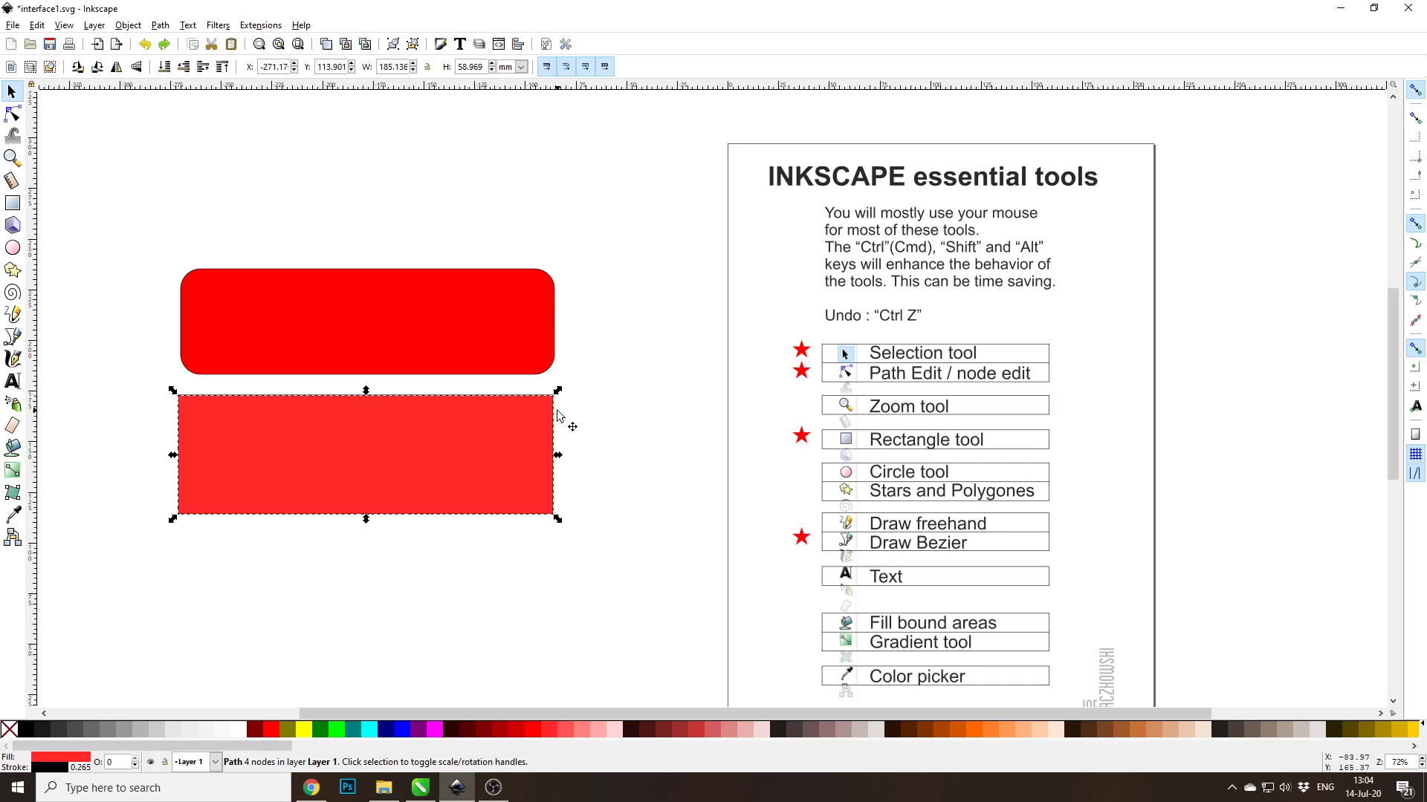
# Step: Draw an unfilled rectangle about 178 by 46 mm above the rounded red one and make its corners sharp
pyautogui.scroll(4, 538, 402)
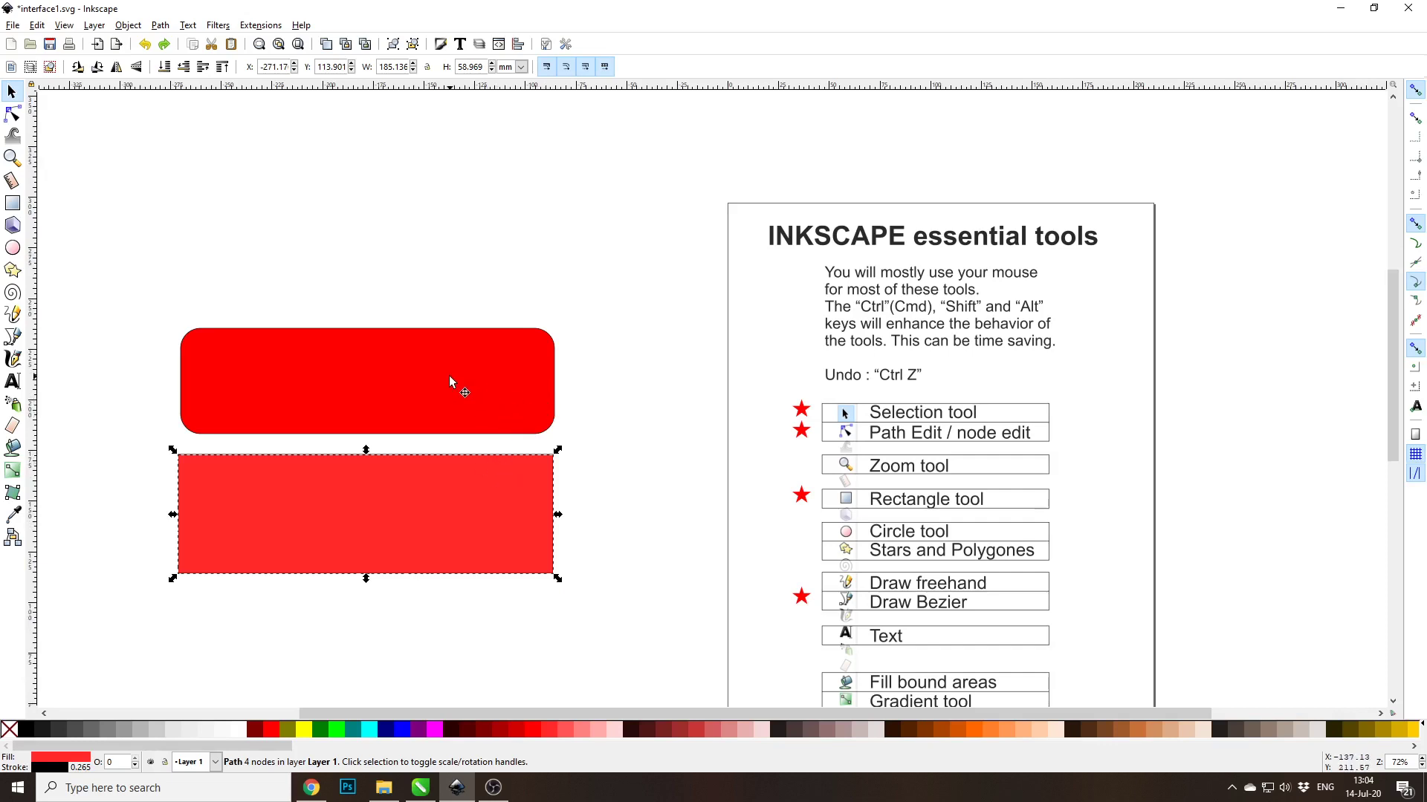
pyautogui.click(16, 207)
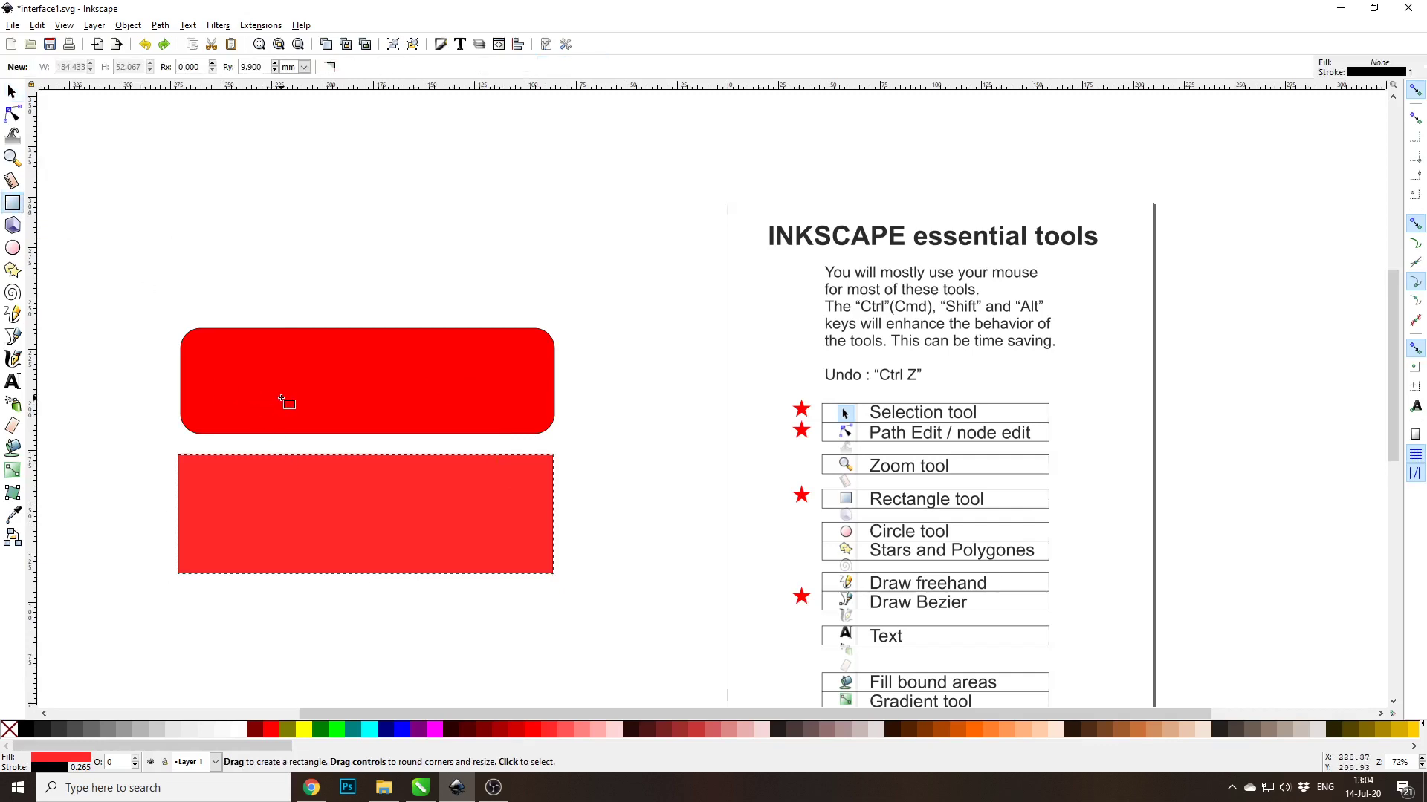
pyautogui.moveTo(141, 179)
pyautogui.mouseDown()
pyautogui.moveTo(437, 290)
pyautogui.moveTo(502, 272)
pyautogui.mouseUp()
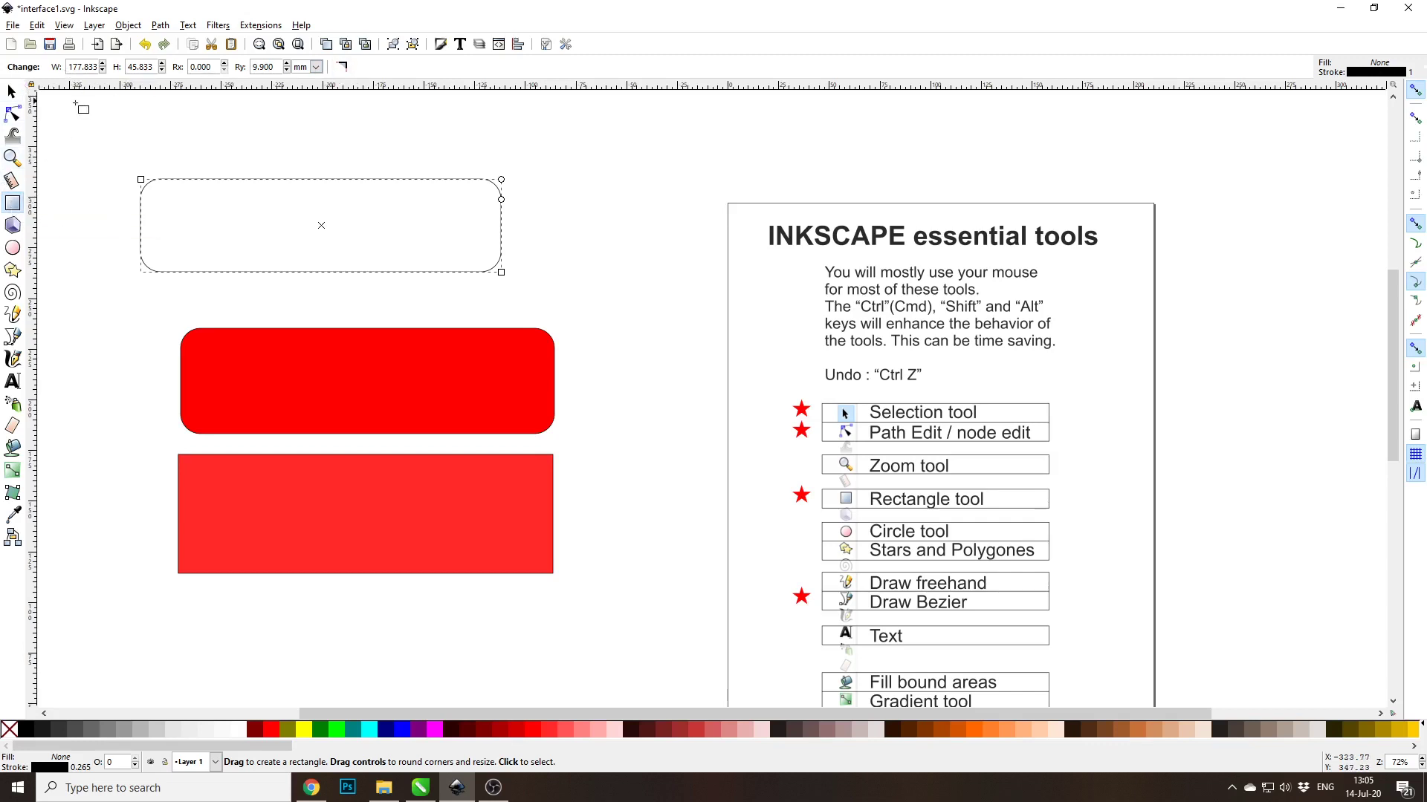
pyautogui.click(343, 67)
# Step: Draw a smaller rectangle about 55 by 45 mm and place it beside the long unfilled rectangle, at about X -102.8, Y 262.0 mm
pyautogui.moveTo(591, 243); pyautogui.dragTo(703, 334)
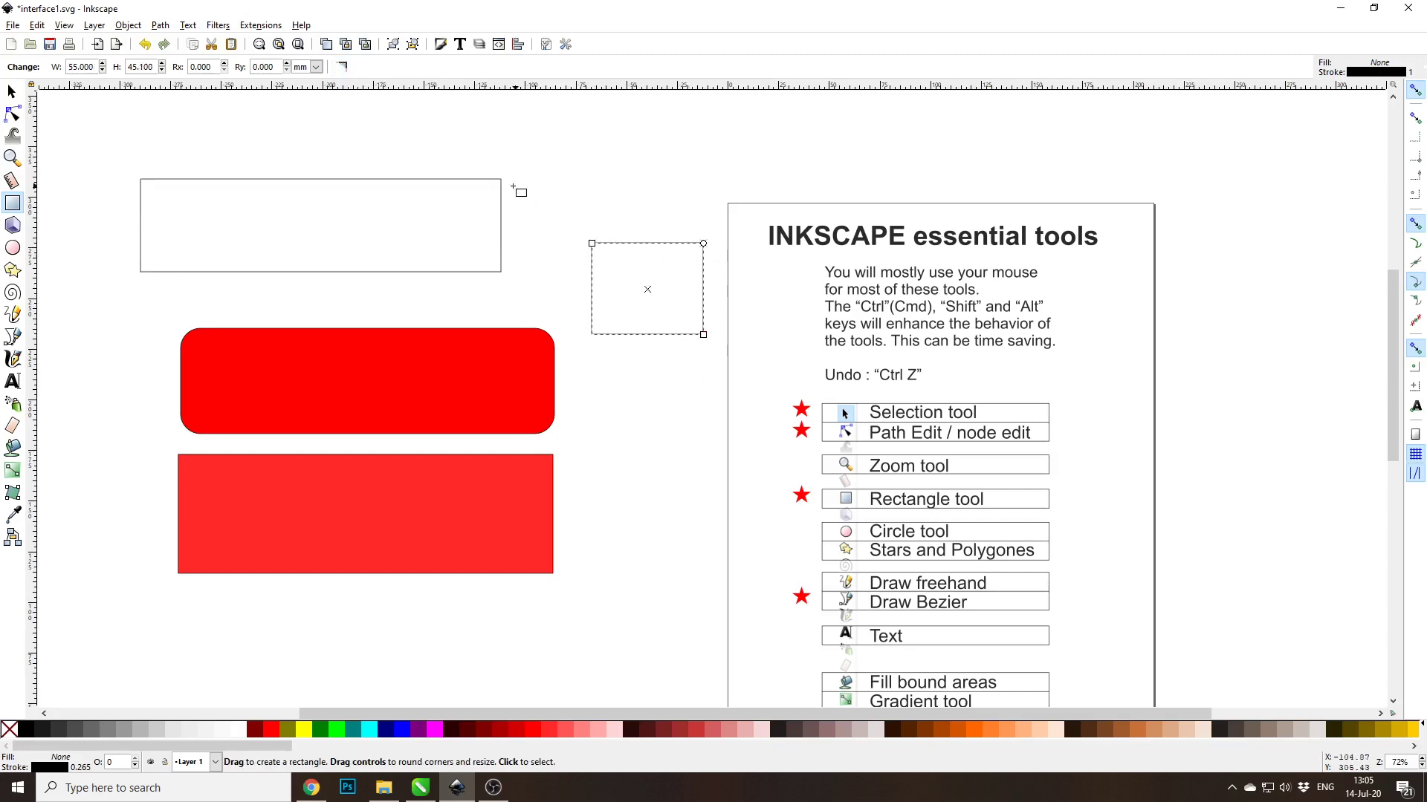
pyautogui.click(11, 91)
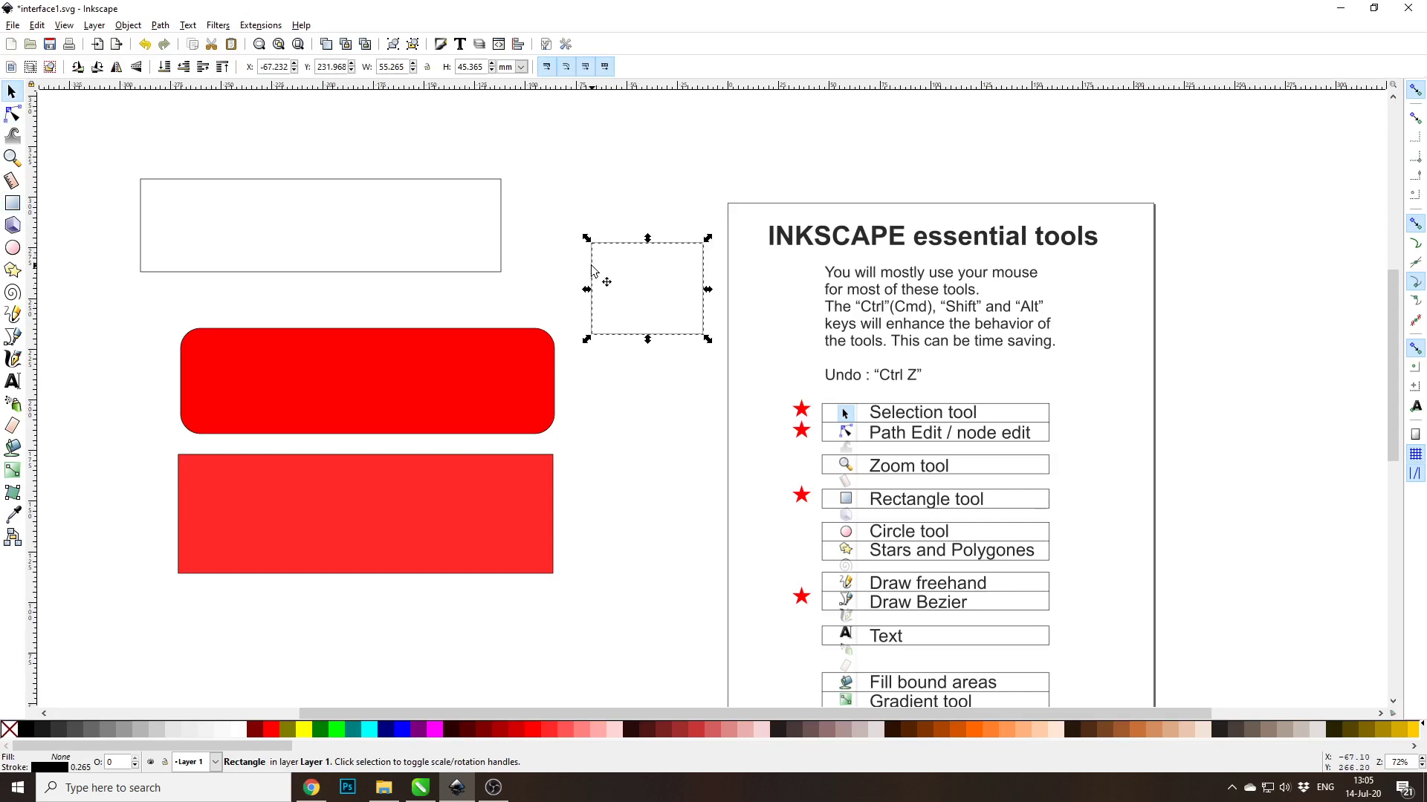
pyautogui.moveTo(591, 272); pyautogui.dragTo(519, 211)
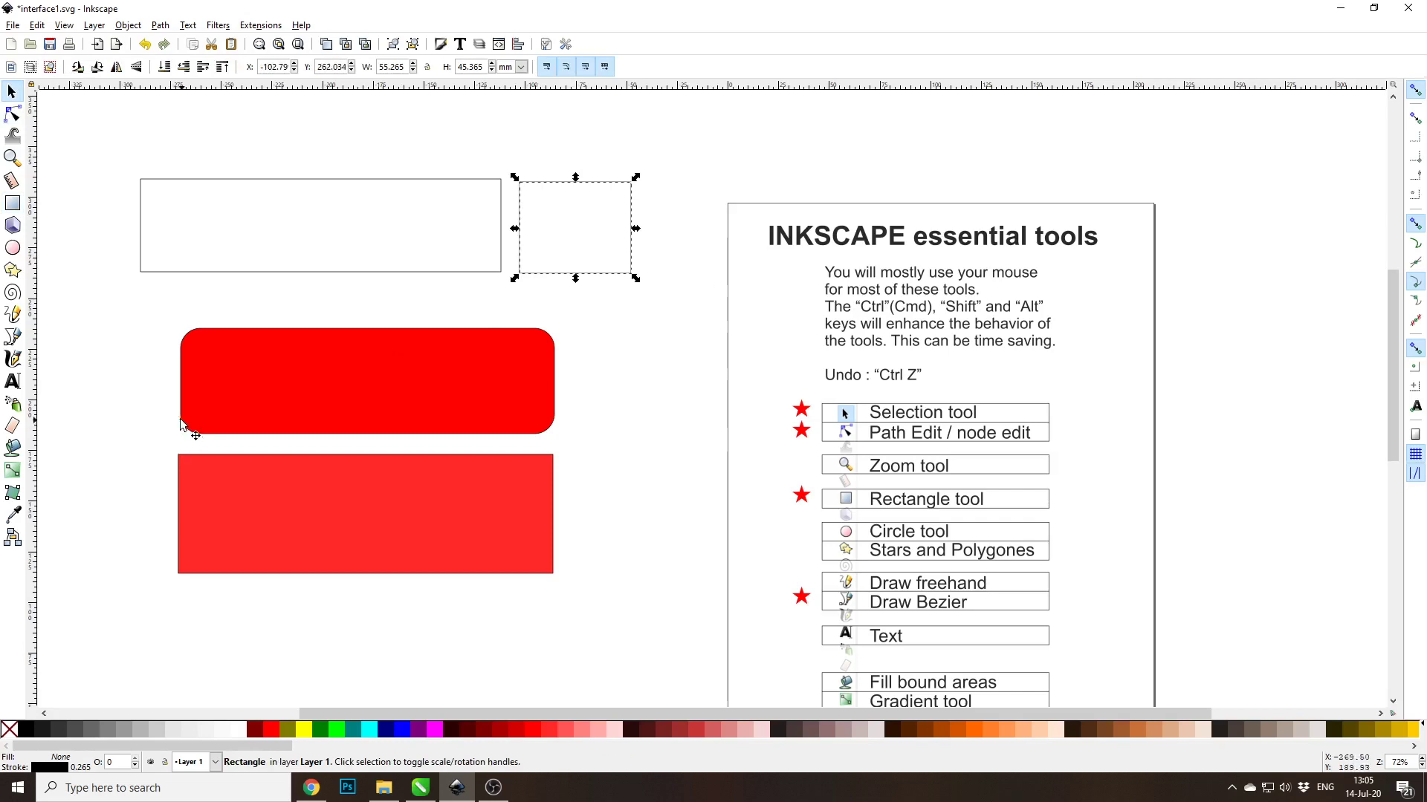
pyautogui.click(116, 160)
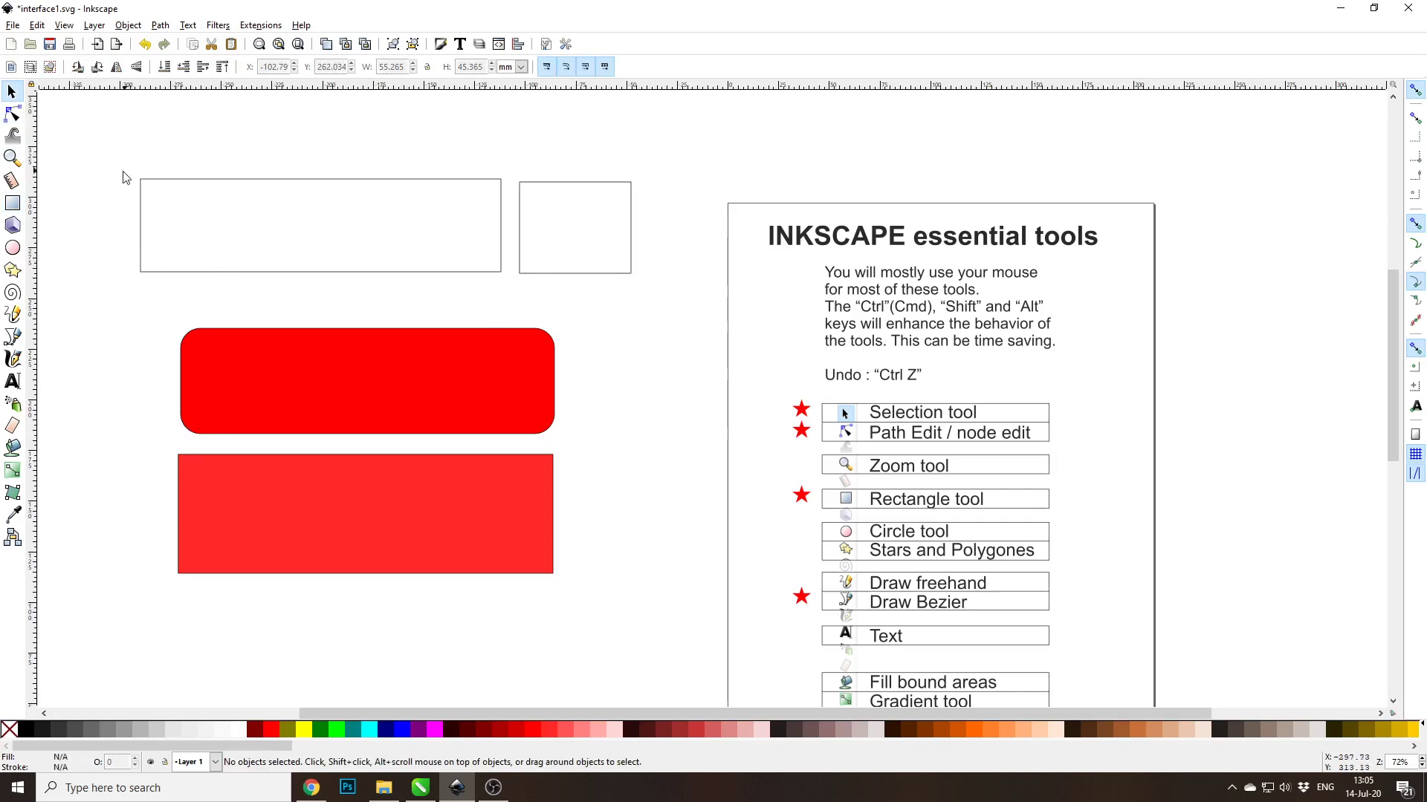
pyautogui.moveTo(113, 155); pyautogui.dragTo(472, 243)
# Step: Remove the corner rounding from the red rounded rectangle
pyautogui.click(522, 385)
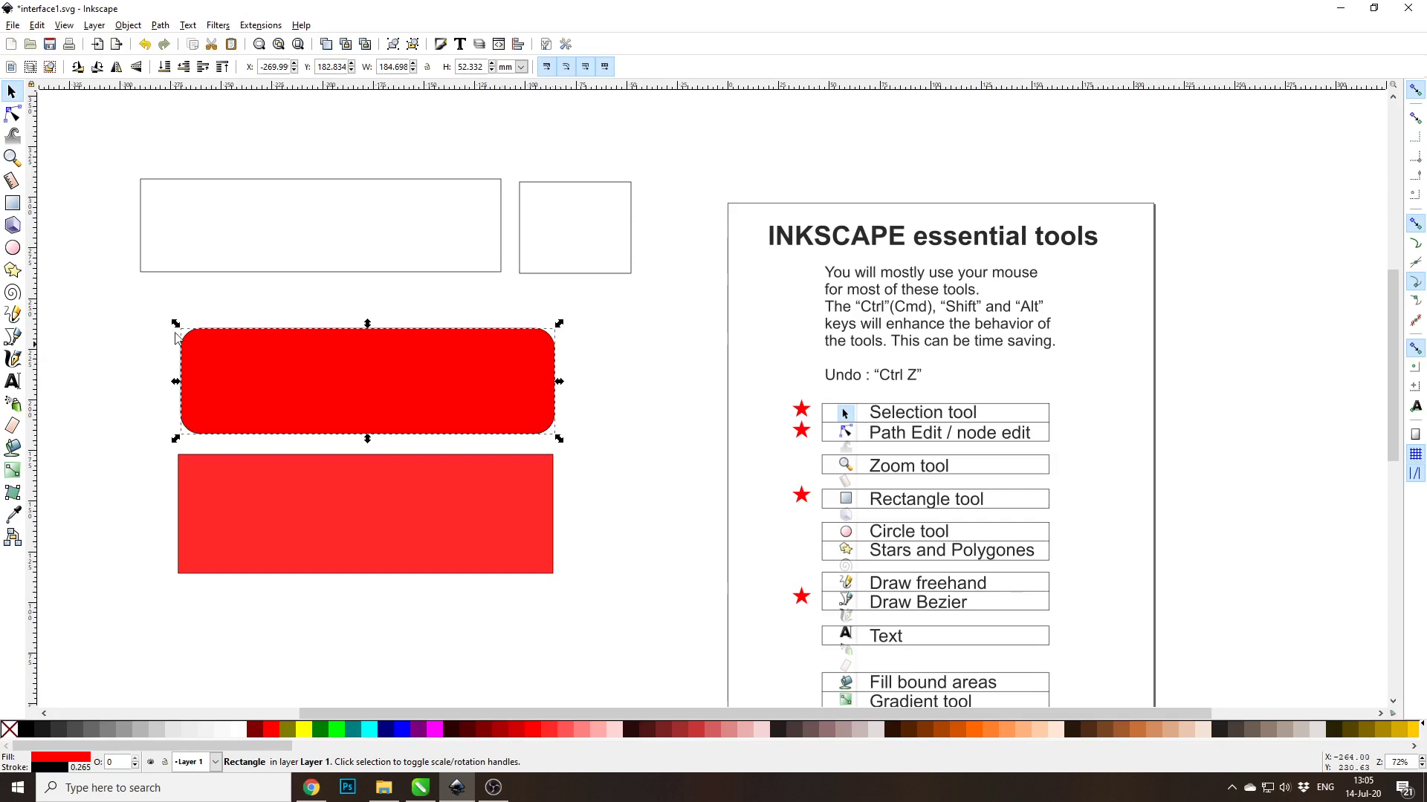
pyautogui.click(13, 205)
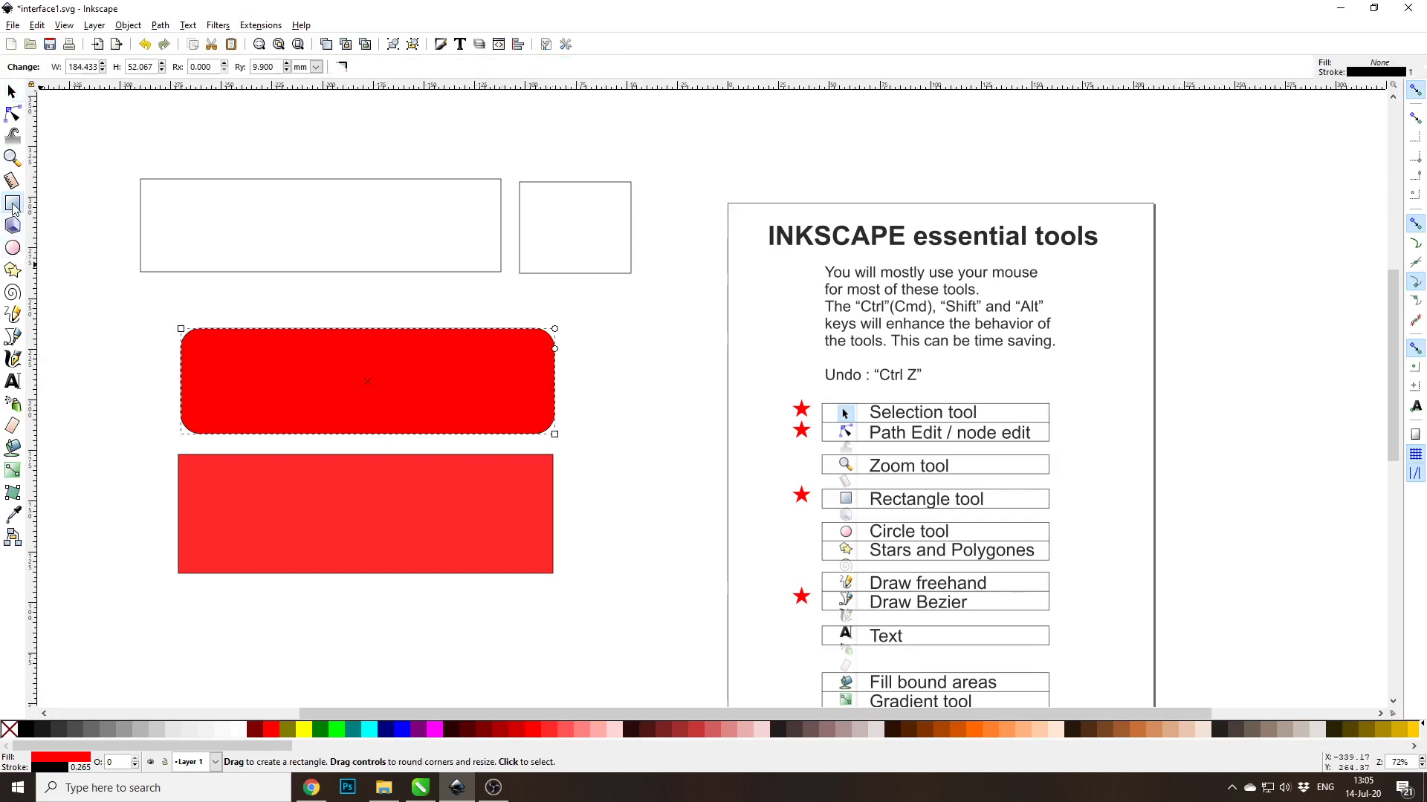
pyautogui.click(342, 66)
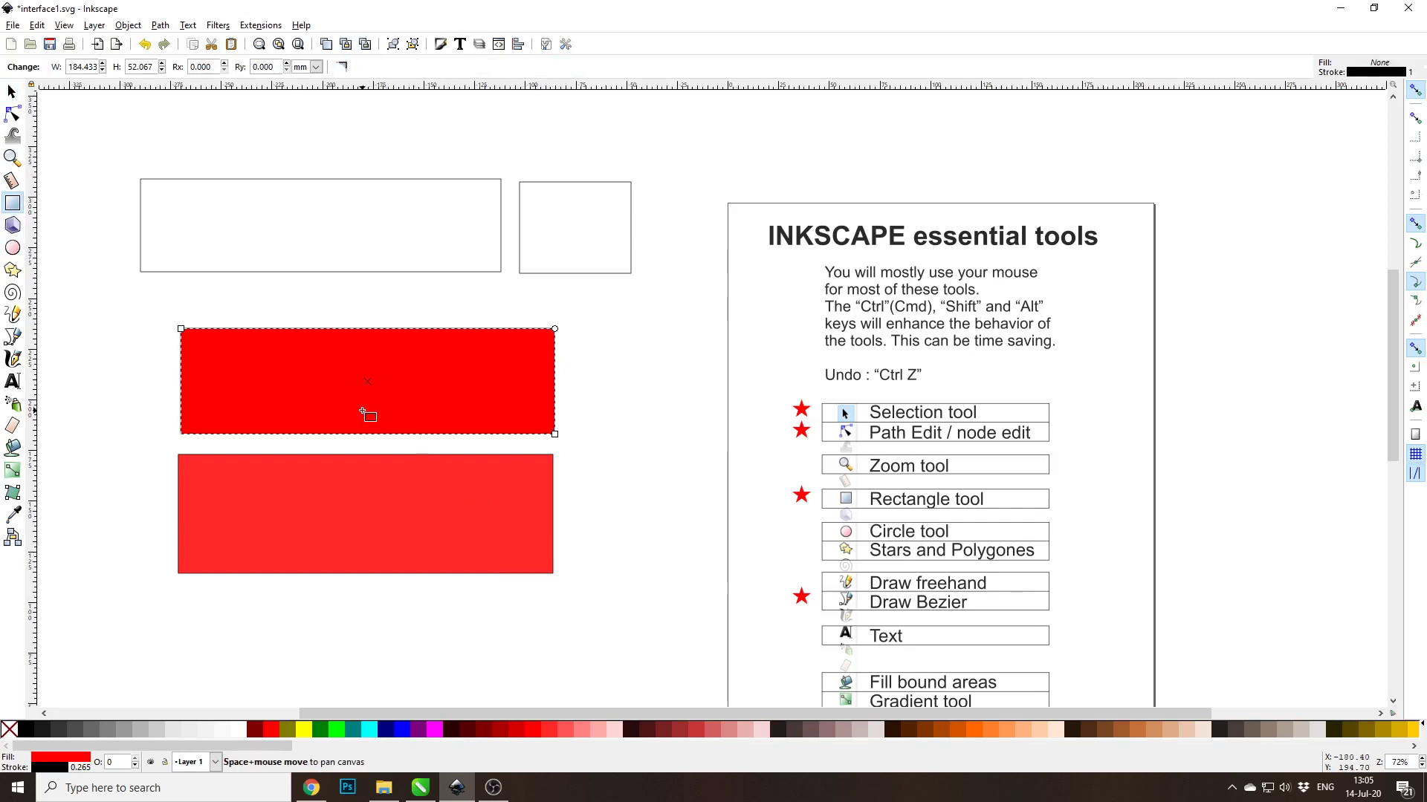
# Step: Delete the red rectangle, the red path and both unfilled rectangles beside the page
pyautogui.press('s')
pyautogui.press('Delete')
pyautogui.click(332, 471)
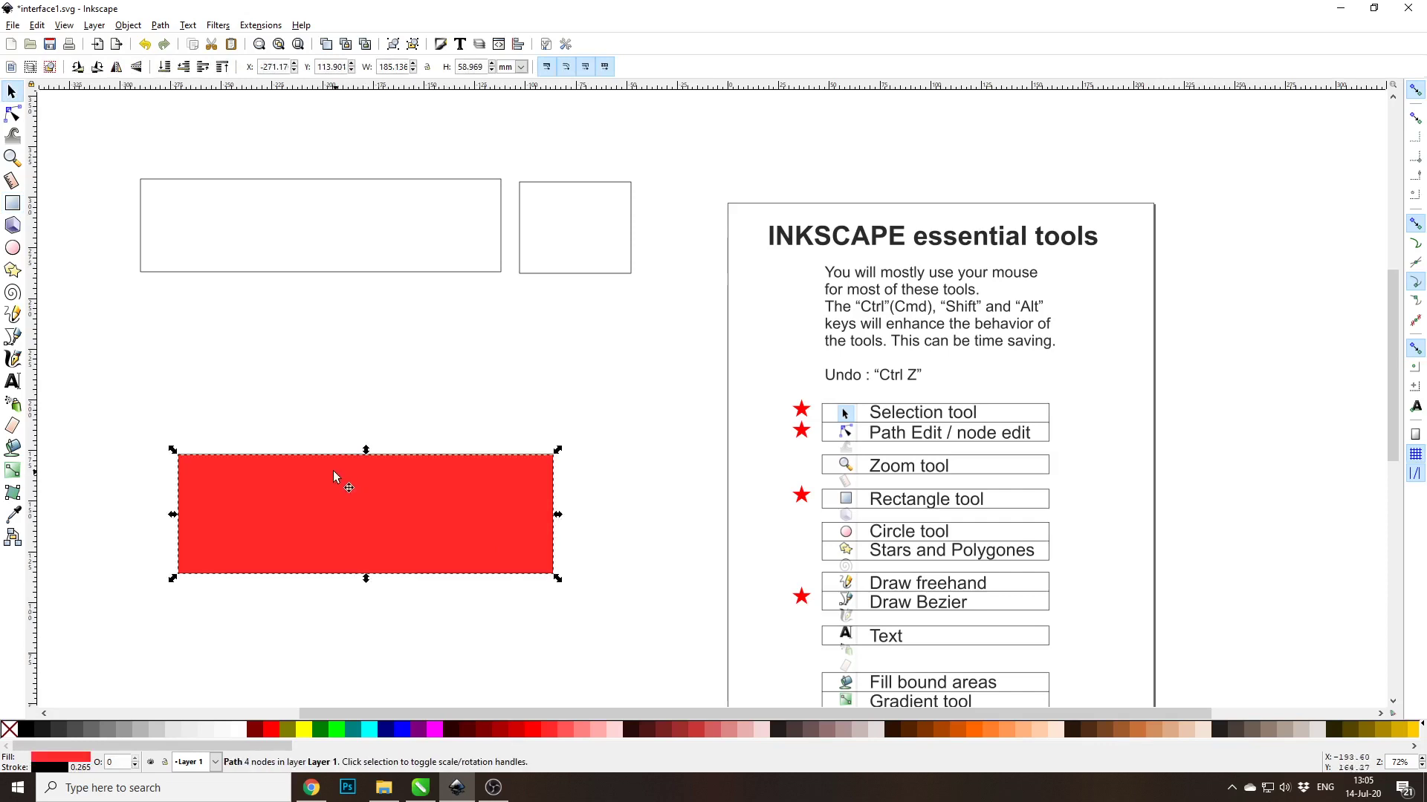
pyautogui.press('Delete')
pyautogui.moveTo(76, 154); pyautogui.dragTo(691, 338)
pyautogui.press('Delete')
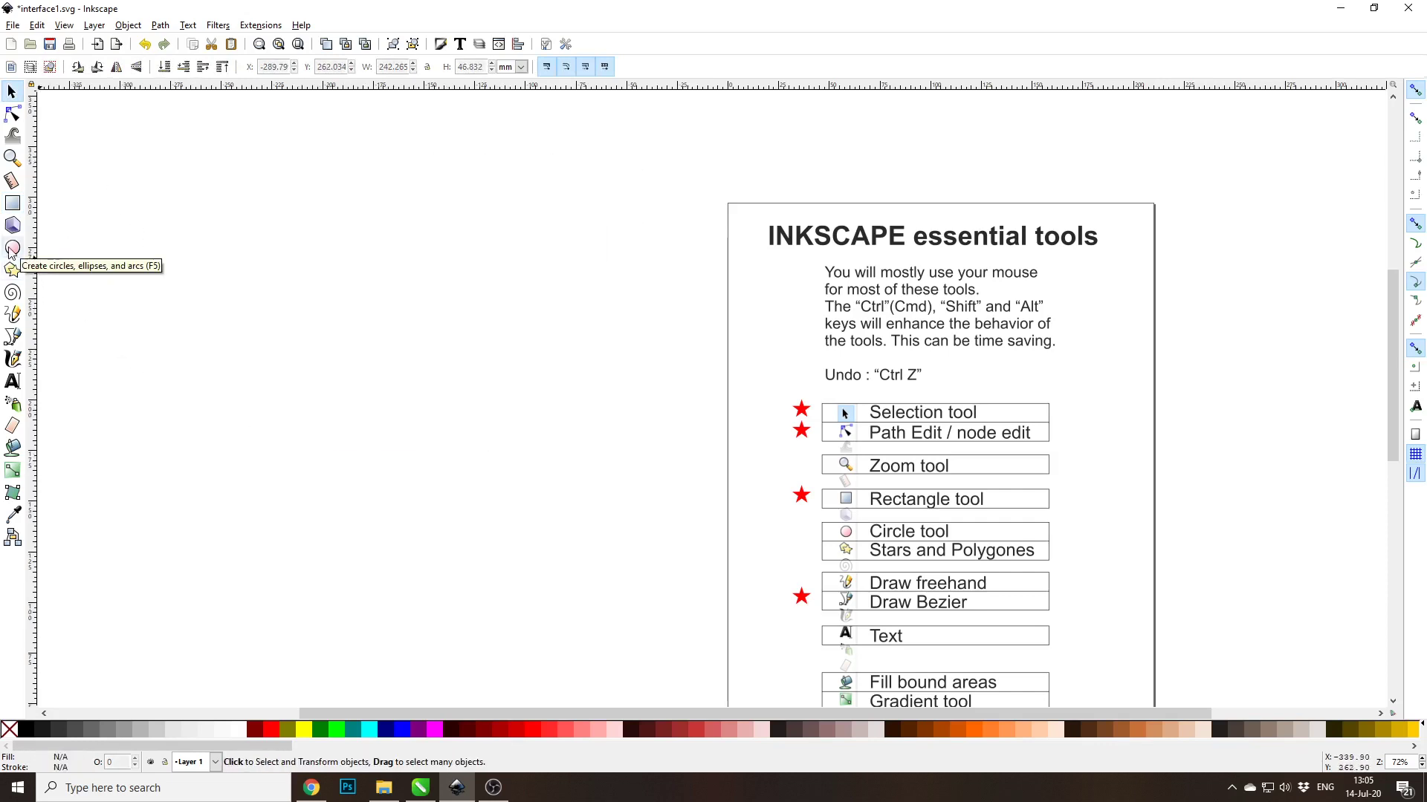
# Step: Draw a square about 72.6 mm wide beside the page and a perfect circle about 50.2 mm in radius to its right
pyautogui.click(16, 207)
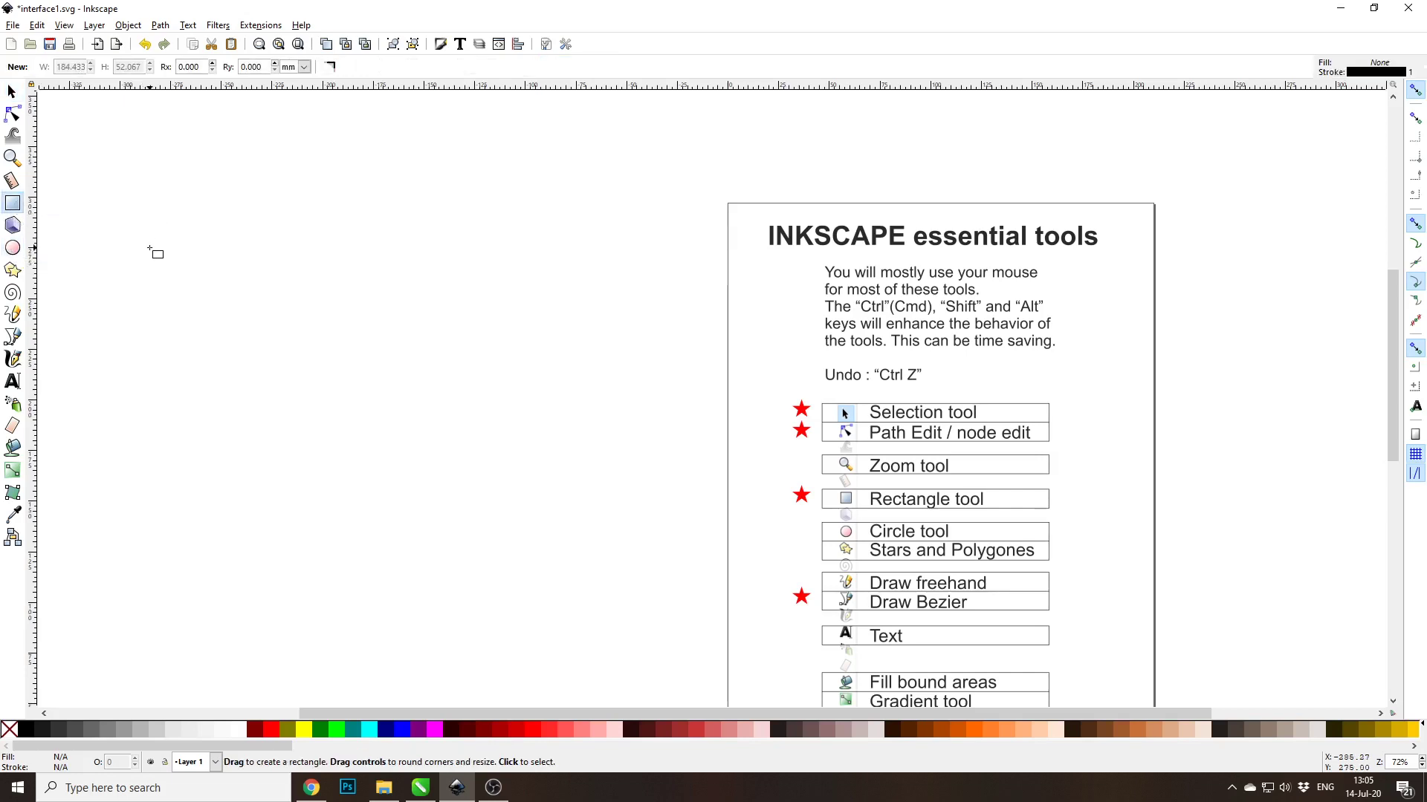
pyautogui.moveTo(183, 225)
pyautogui.mouseDown()
pyautogui.moveTo(393, 442)
pyautogui.moveTo(263, 304)
pyautogui.moveTo(317, 372)
pyautogui.moveTo(283, 302)
pyautogui.moveTo(258, 296)
pyautogui.moveTo(403, 368)
pyautogui.moveTo(255, 322)
pyautogui.moveTo(449, 327)
pyautogui.moveTo(599, 440)
pyautogui.moveTo(572, 509)
pyautogui.moveTo(421, 398)
pyautogui.moveTo(564, 500)
pyautogui.moveTo(577, 319)
pyautogui.moveTo(677, 252)
pyautogui.moveTo(372, 269)
pyautogui.moveTo(375, 343)
pyautogui.moveTo(402, 338)
pyautogui.moveTo(426, 255)
pyautogui.moveTo(379, 293)
pyautogui.moveTo(384, 313)
pyautogui.moveTo(472, 332)
pyautogui.moveTo(366, 310)
pyautogui.moveTo(434, 508)
pyautogui.moveTo(409, 452)
pyautogui.moveTo(341, 414)
pyautogui.moveTo(453, 576)
pyautogui.moveTo(294, 343)
pyautogui.moveTo(331, 402)
pyautogui.mouseUp()
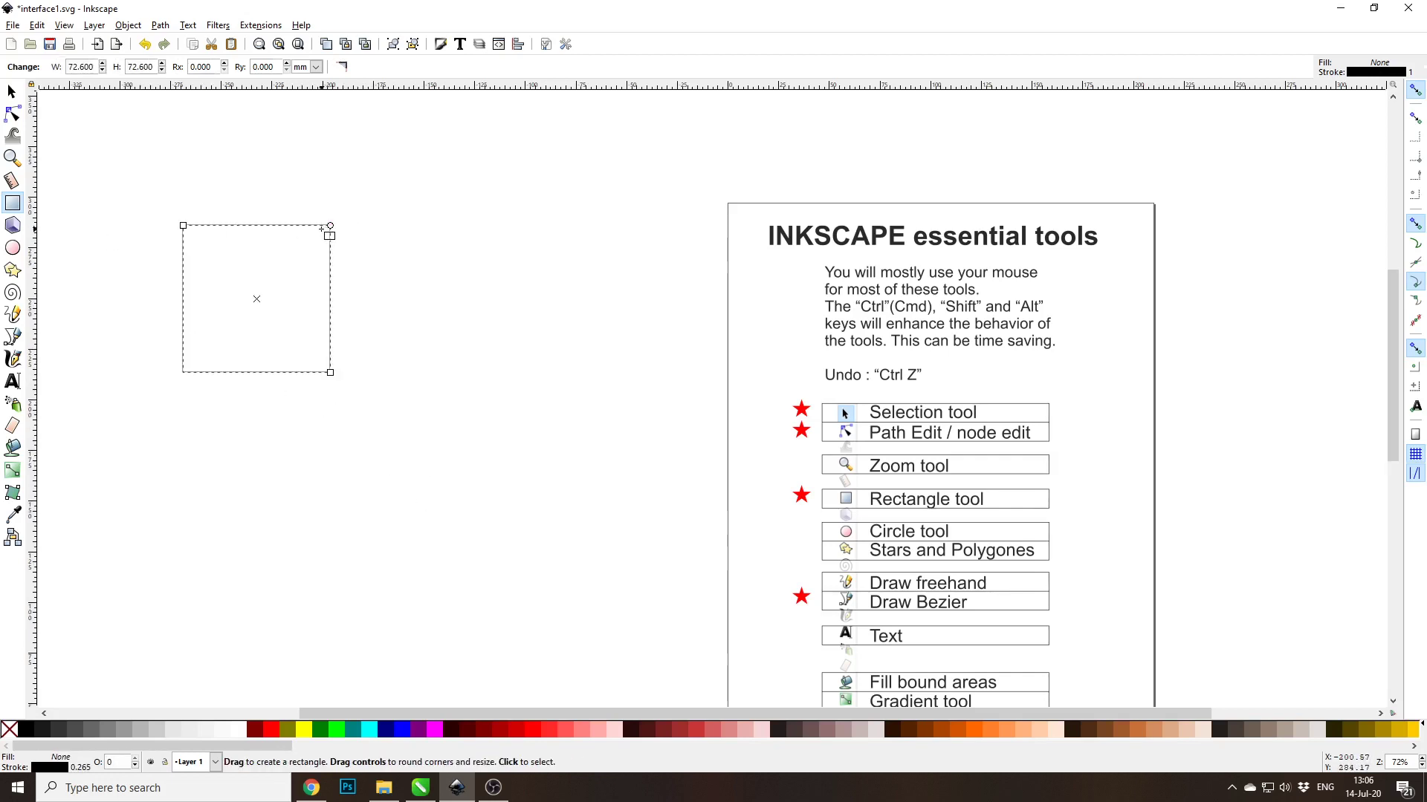
pyautogui.click(13, 247)
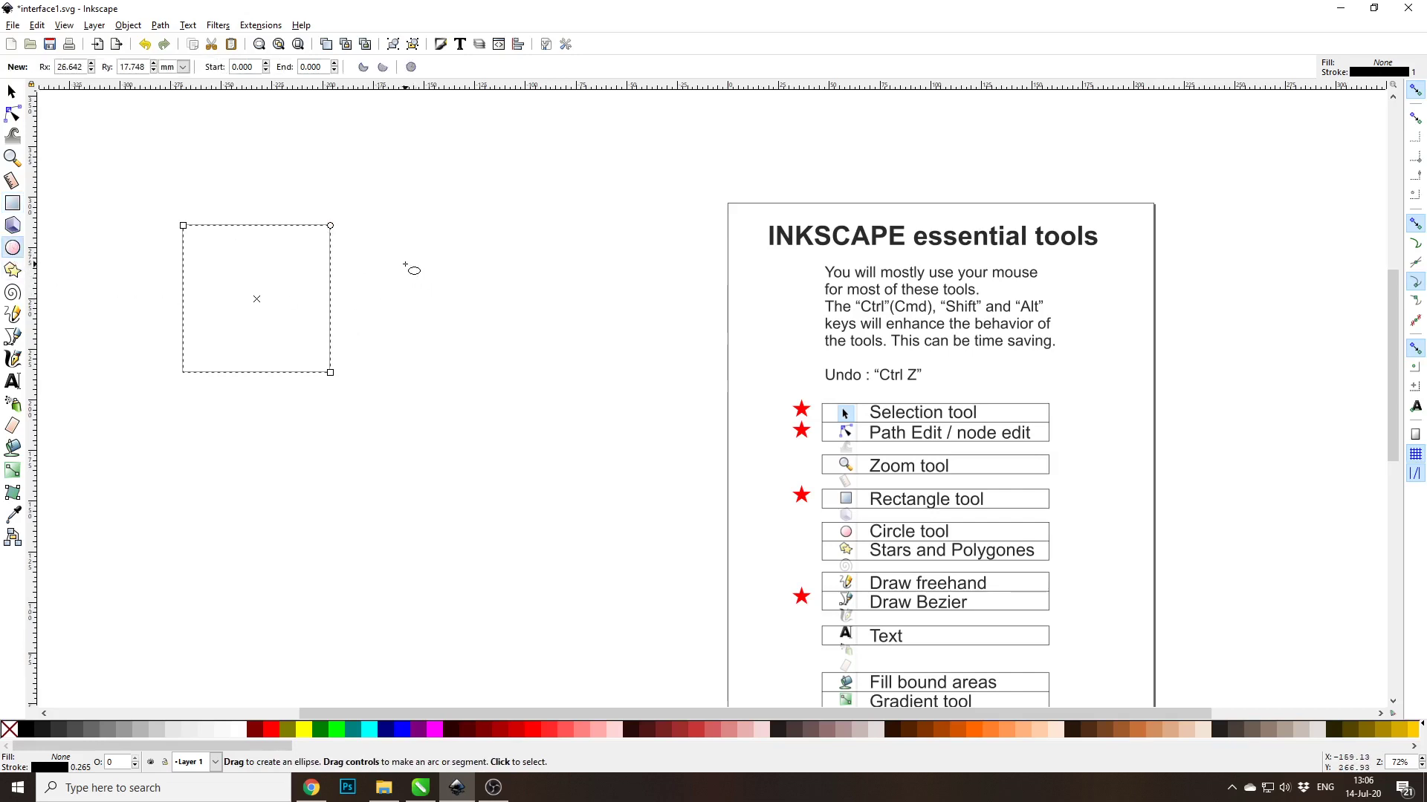
pyautogui.moveTo(413, 258); pyautogui.dragTo(626, 460)
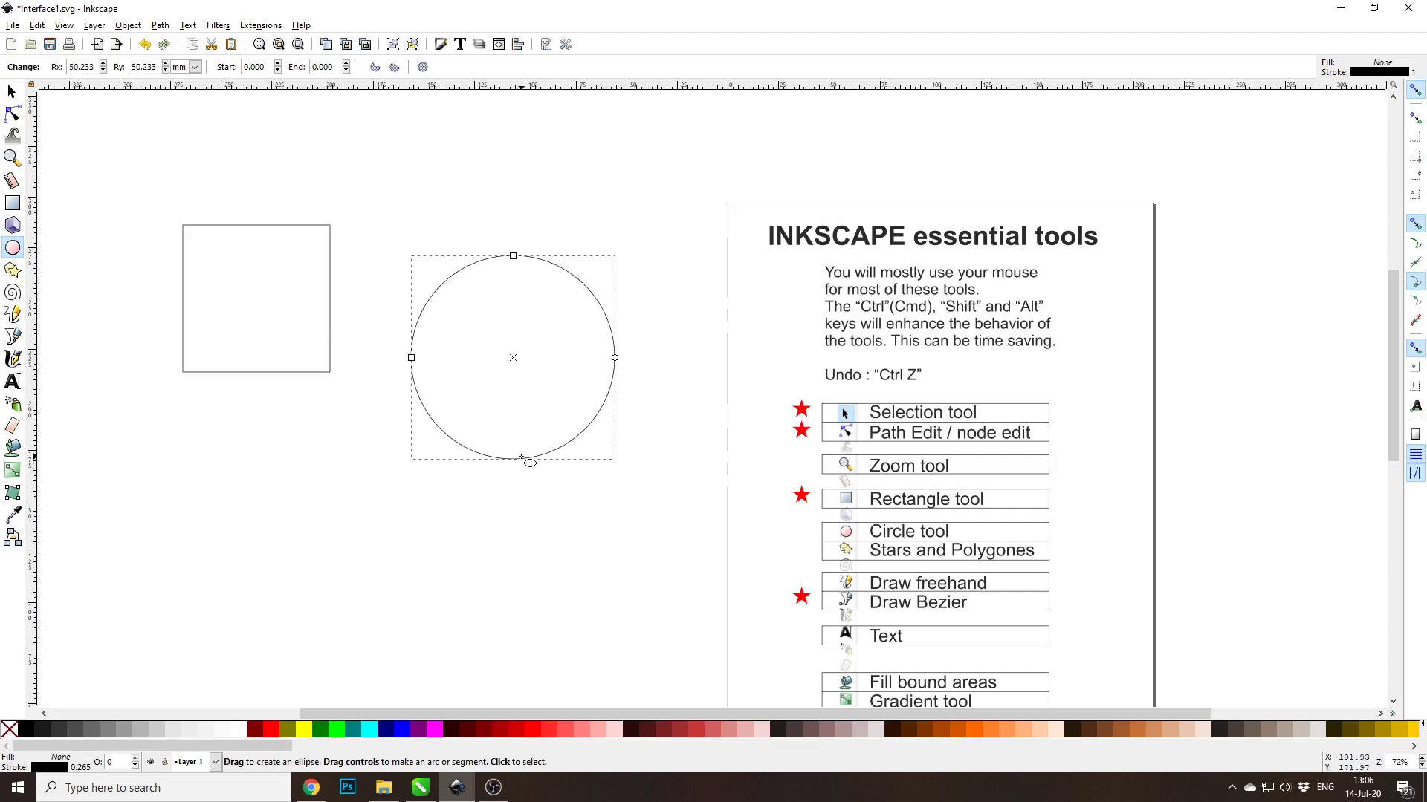
# Step: Fill the circle with 30% gray and scale it up proportionally to about 119.8 mm wide
pyautogui.click(148, 732)
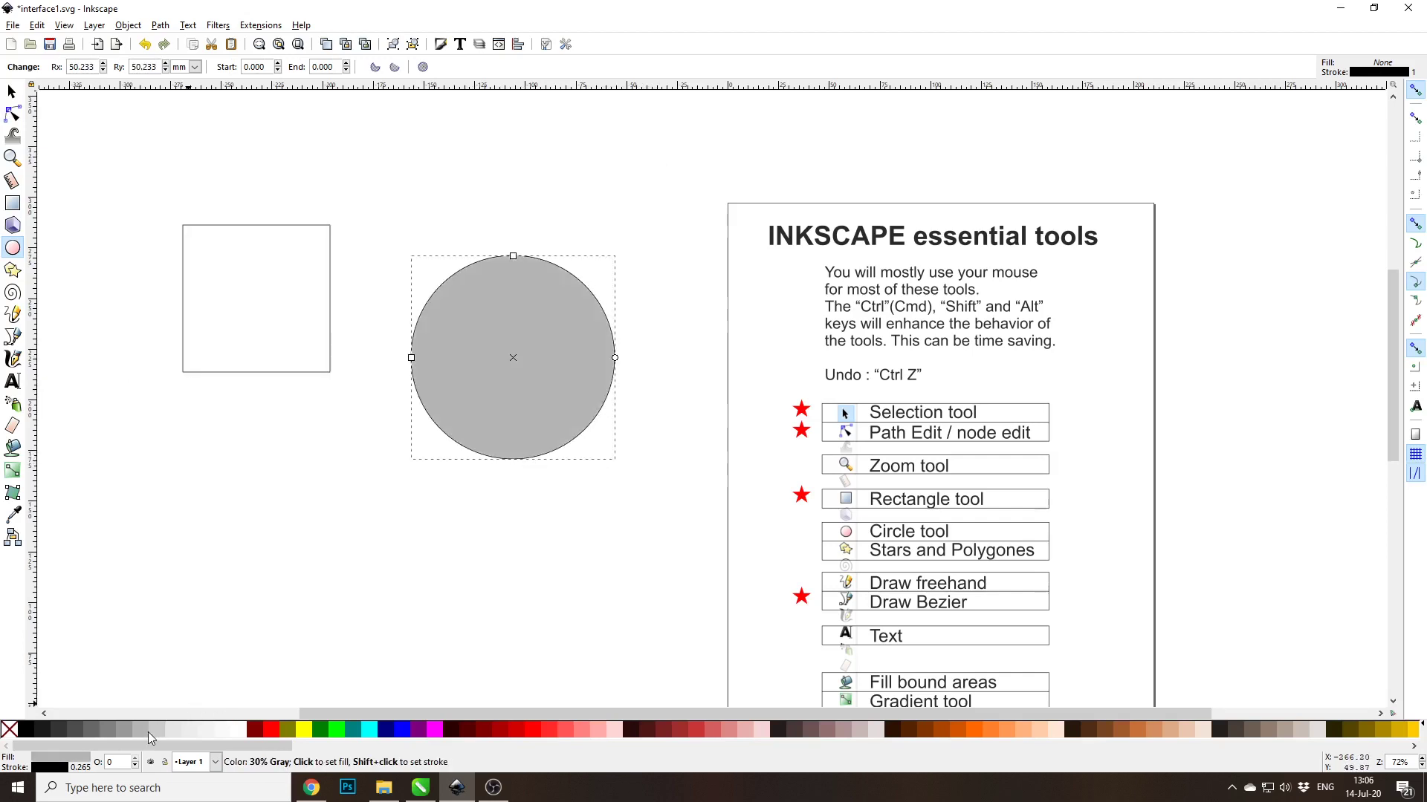
pyautogui.click(13, 92)
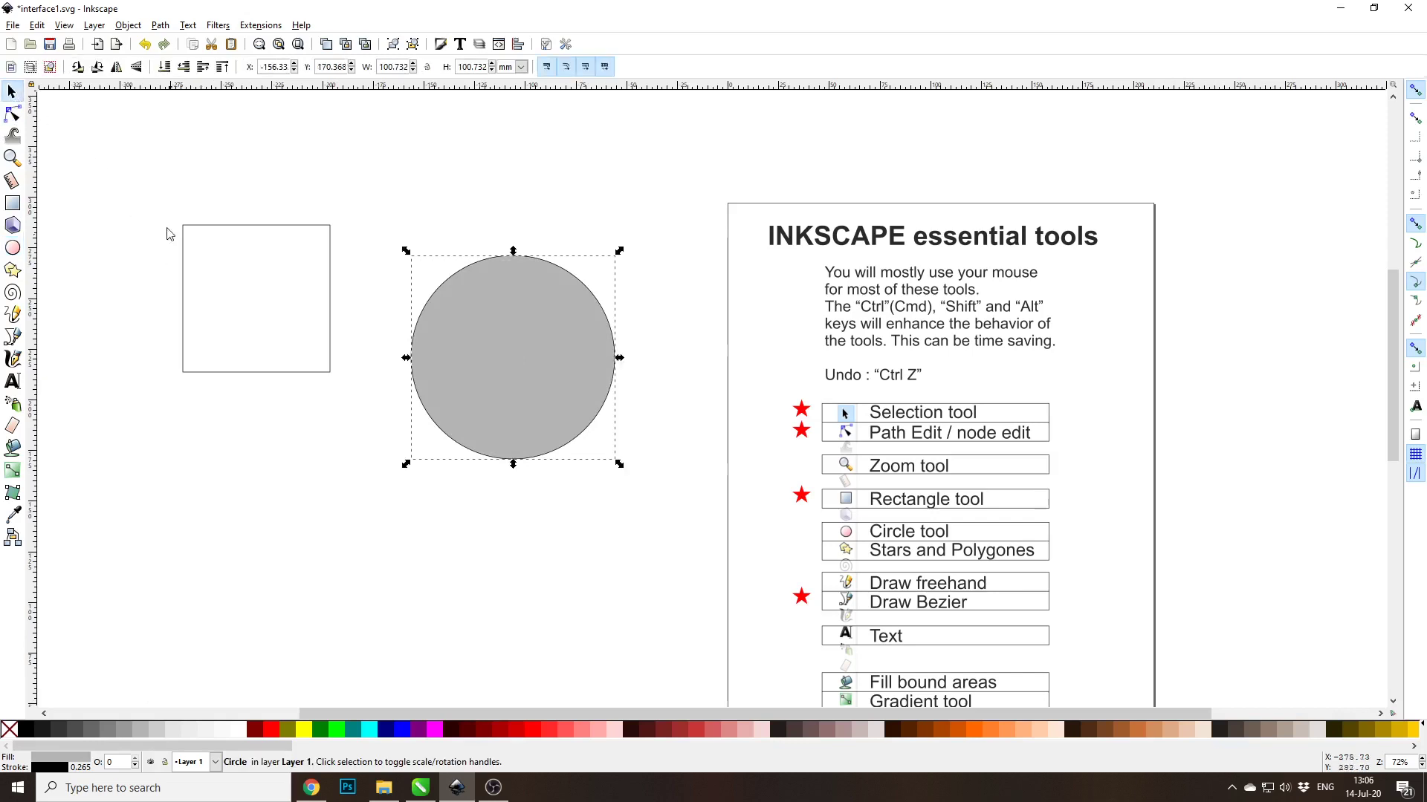
pyautogui.click(153, 147)
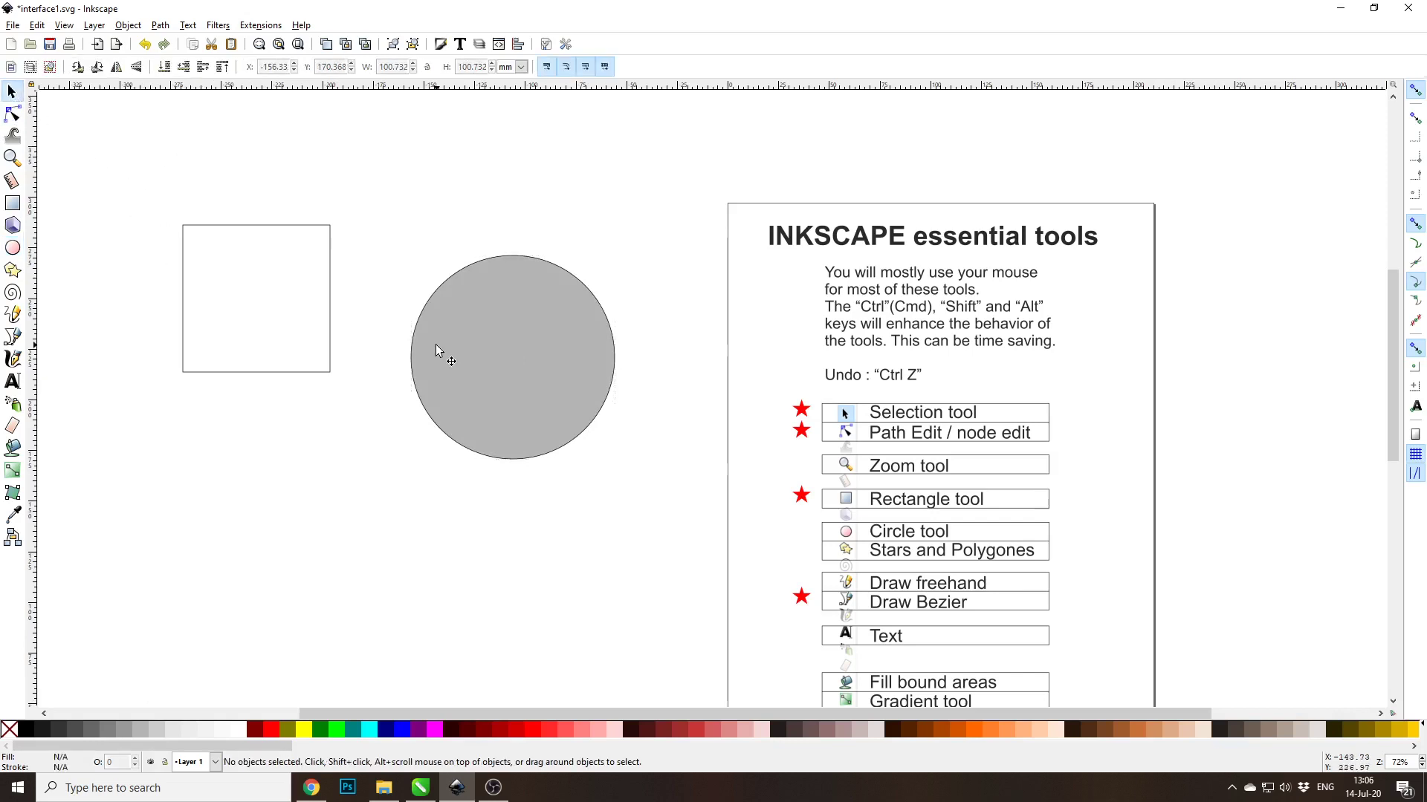
pyautogui.click(512, 314)
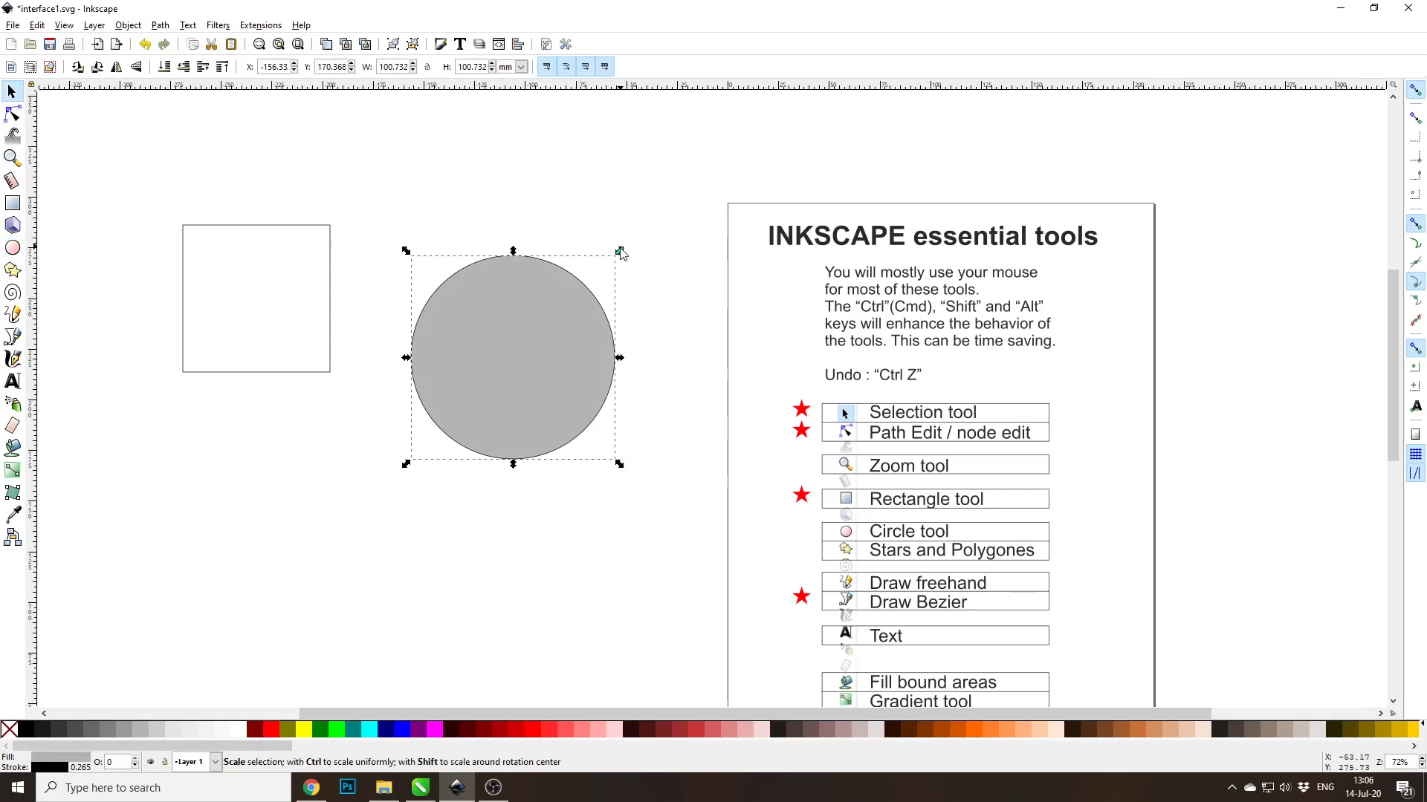
pyautogui.moveTo(620, 252); pyautogui.dragTo(700, 217)
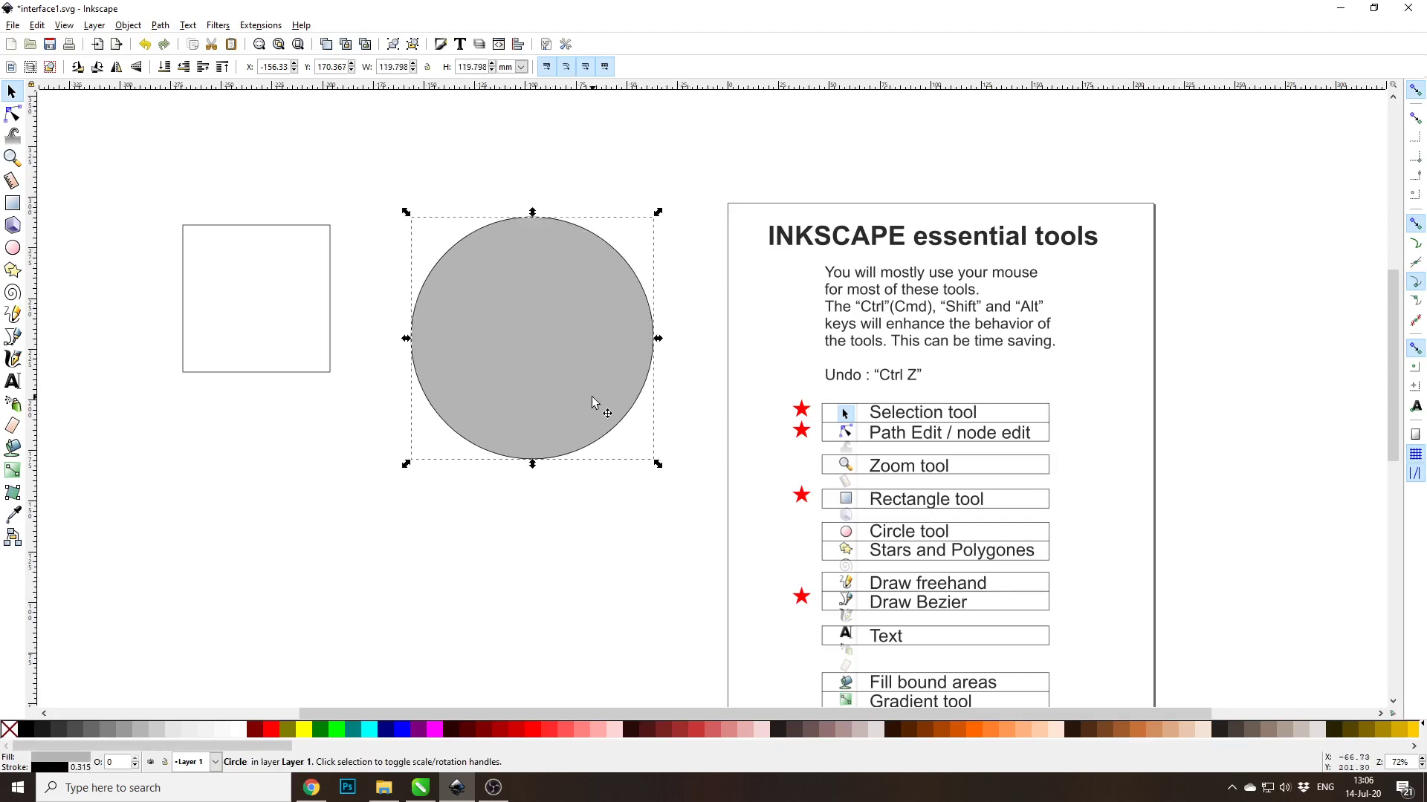
# Step: Rotate the gray circle about its own centre
pyautogui.click(526, 272)
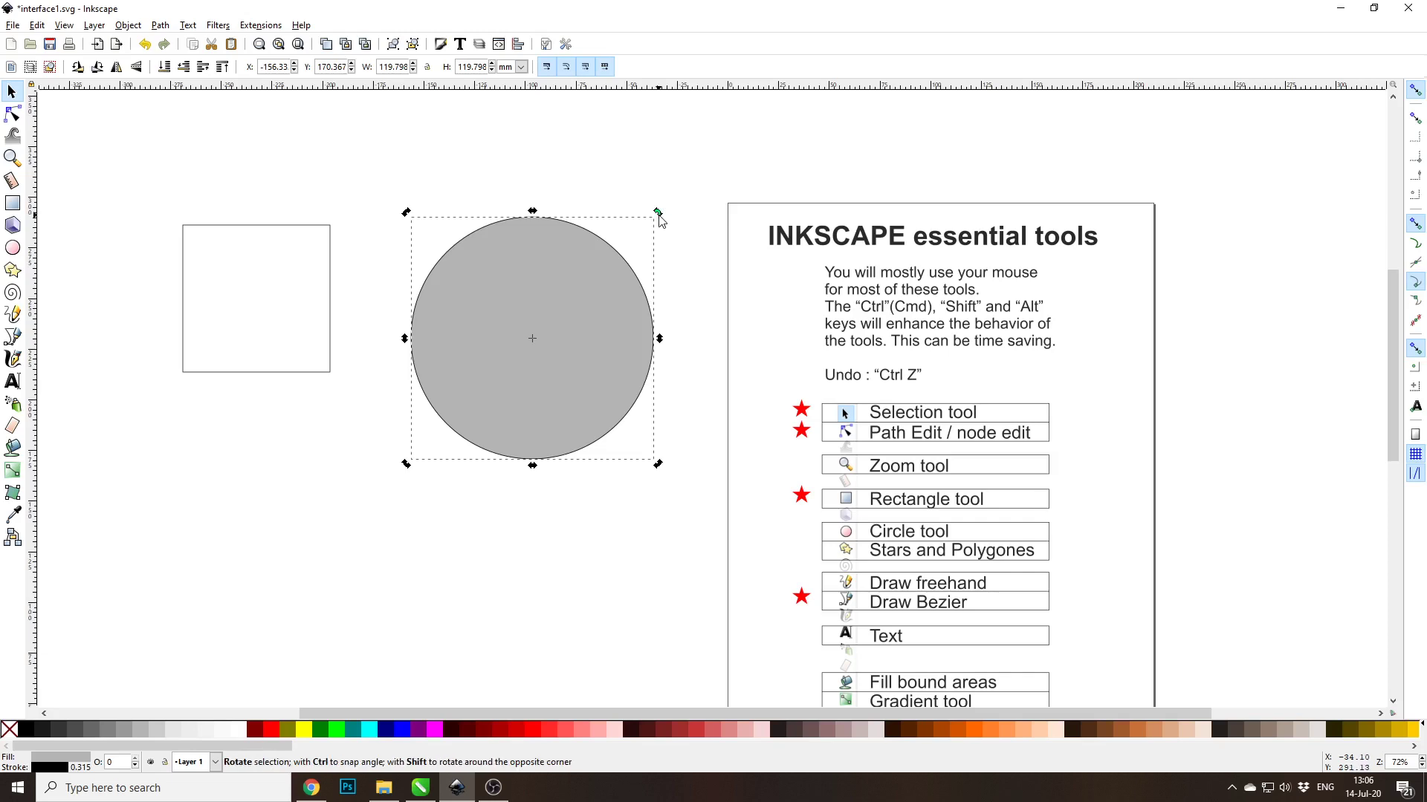
pyautogui.moveTo(660, 219); pyautogui.dragTo(605, 297)
pyautogui.moveTo(656, 216); pyautogui.dragTo(569, 298)
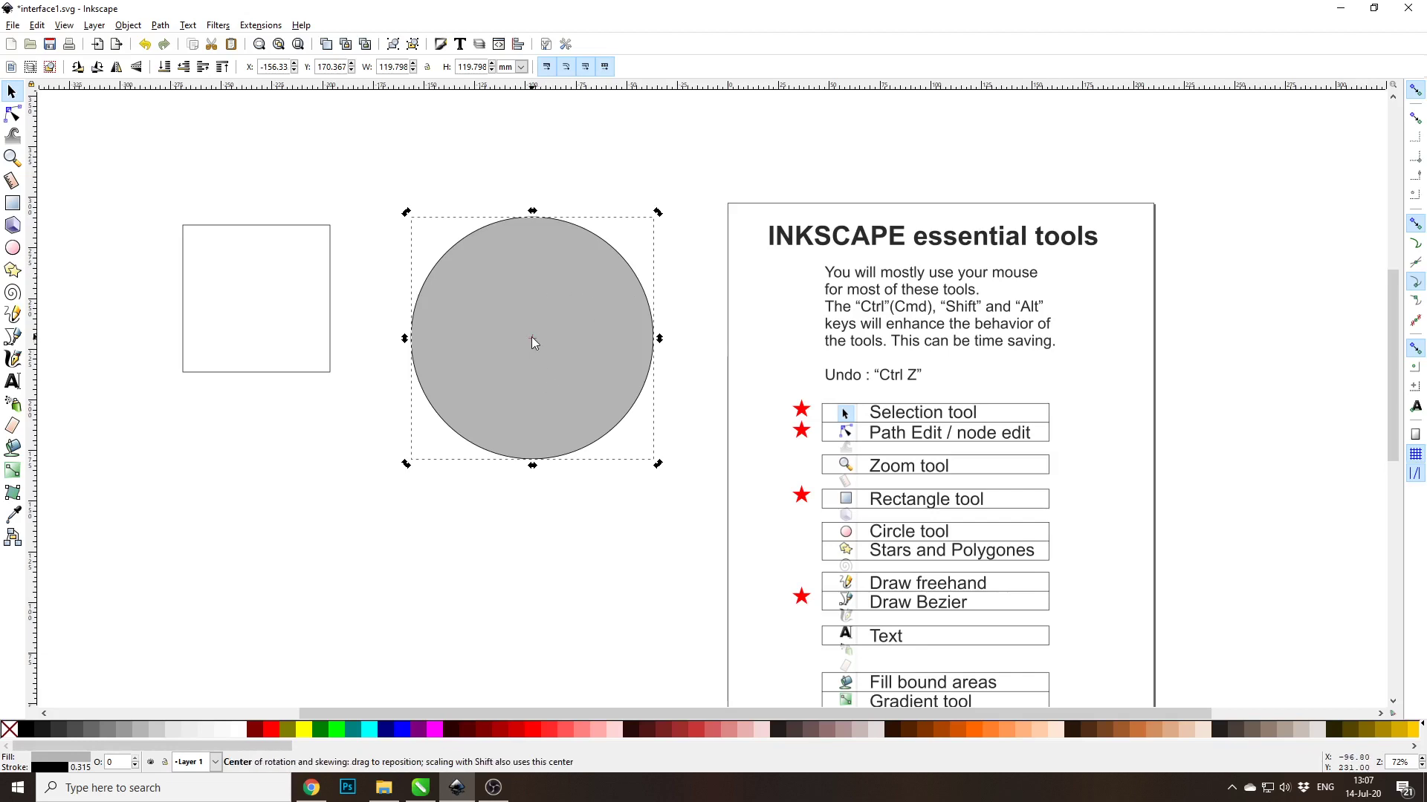
# Step: Move the gray circle's rotation centre outside its lower-left edge and rotate the circle around that point
pyautogui.moveTo(532, 337); pyautogui.dragTo(507, 363)
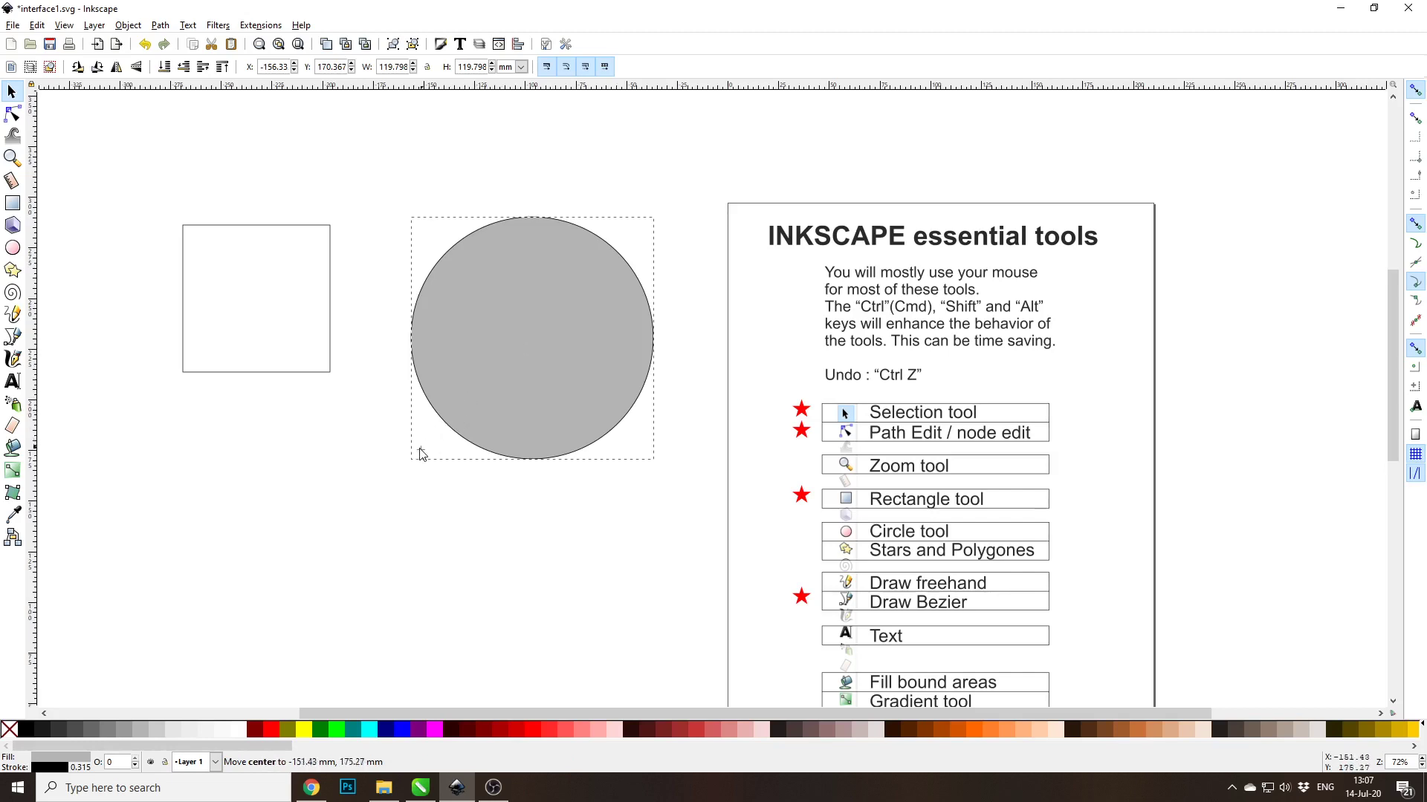
pyautogui.moveTo(420, 450); pyautogui.dragTo(368, 462)
pyautogui.click(456, 381)
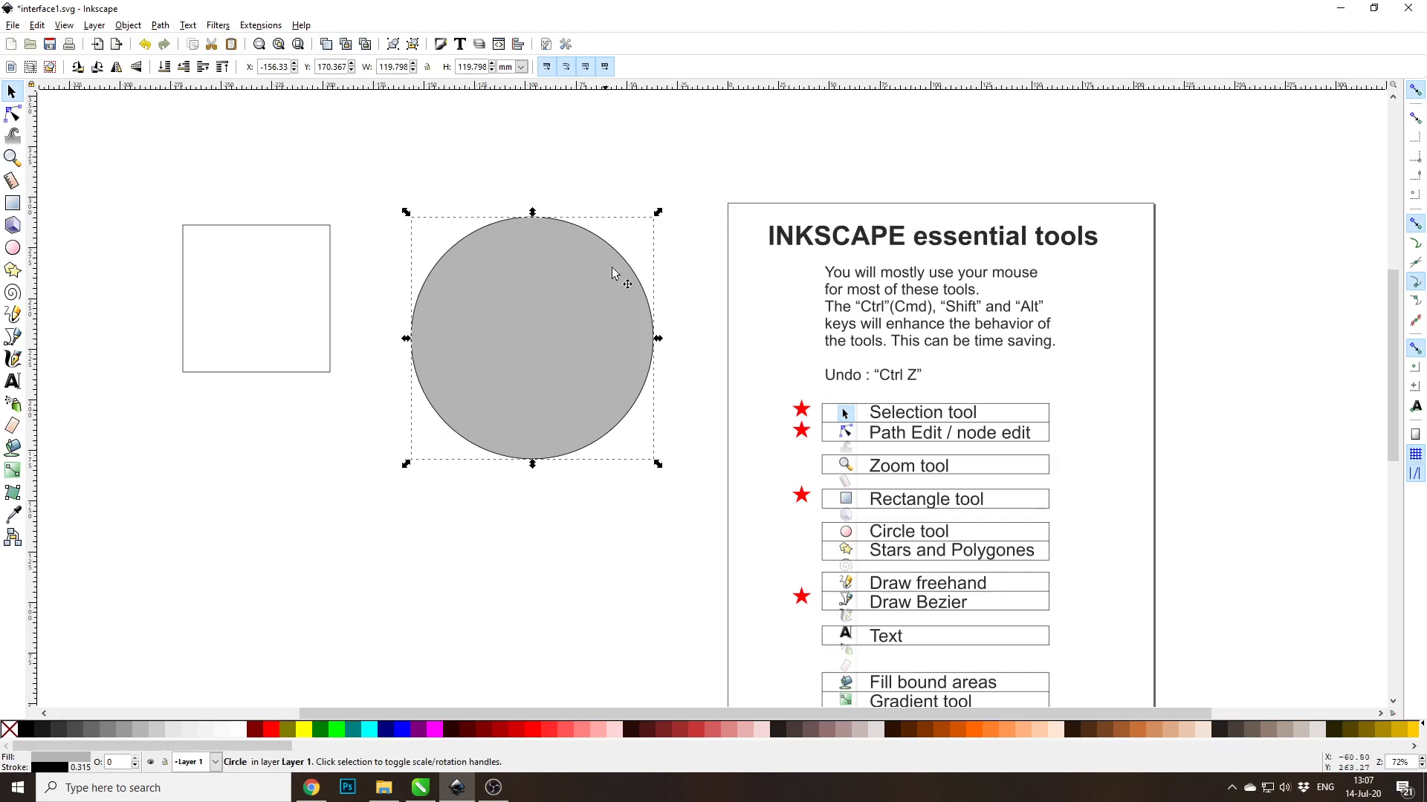
pyautogui.click(578, 297)
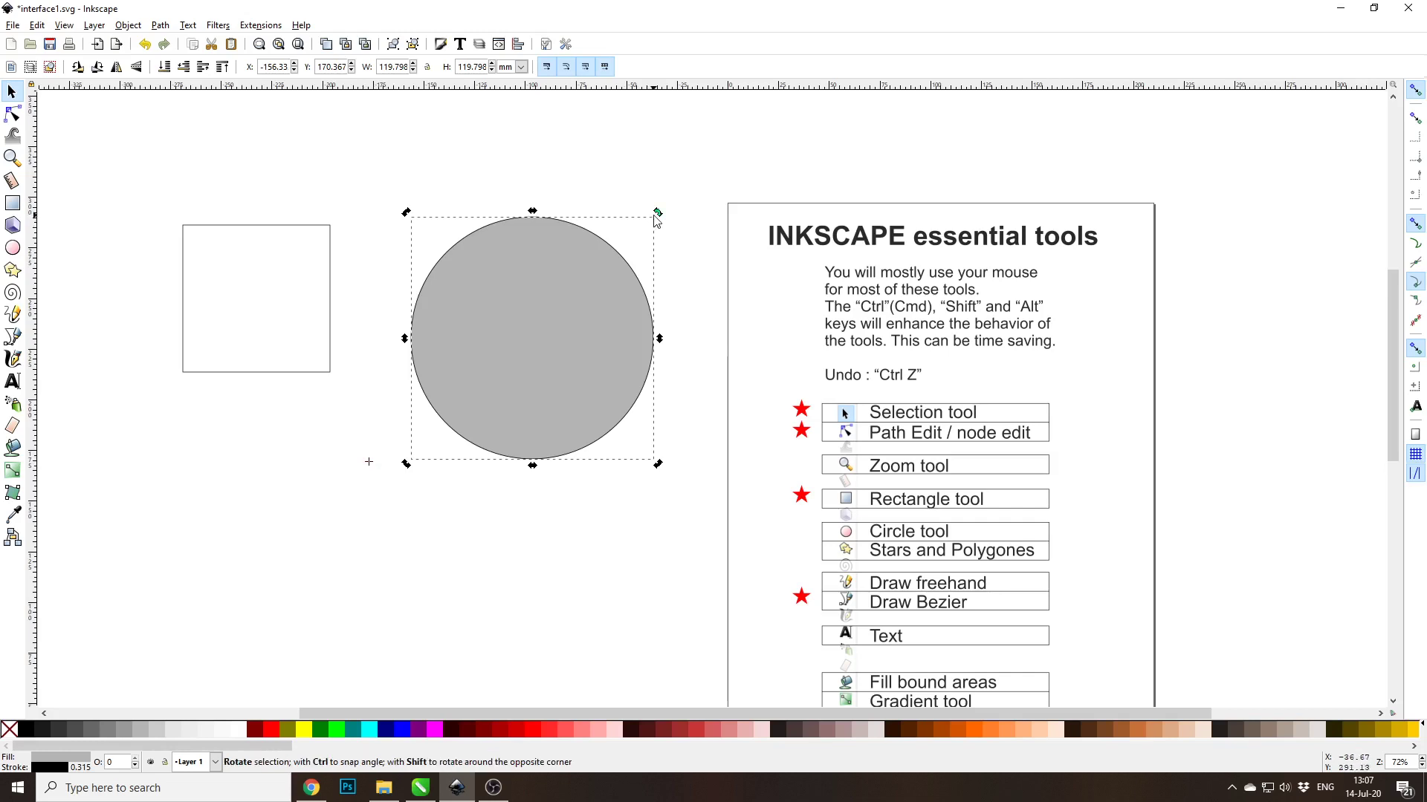
pyautogui.moveTo(657, 213); pyautogui.dragTo(498, 279)
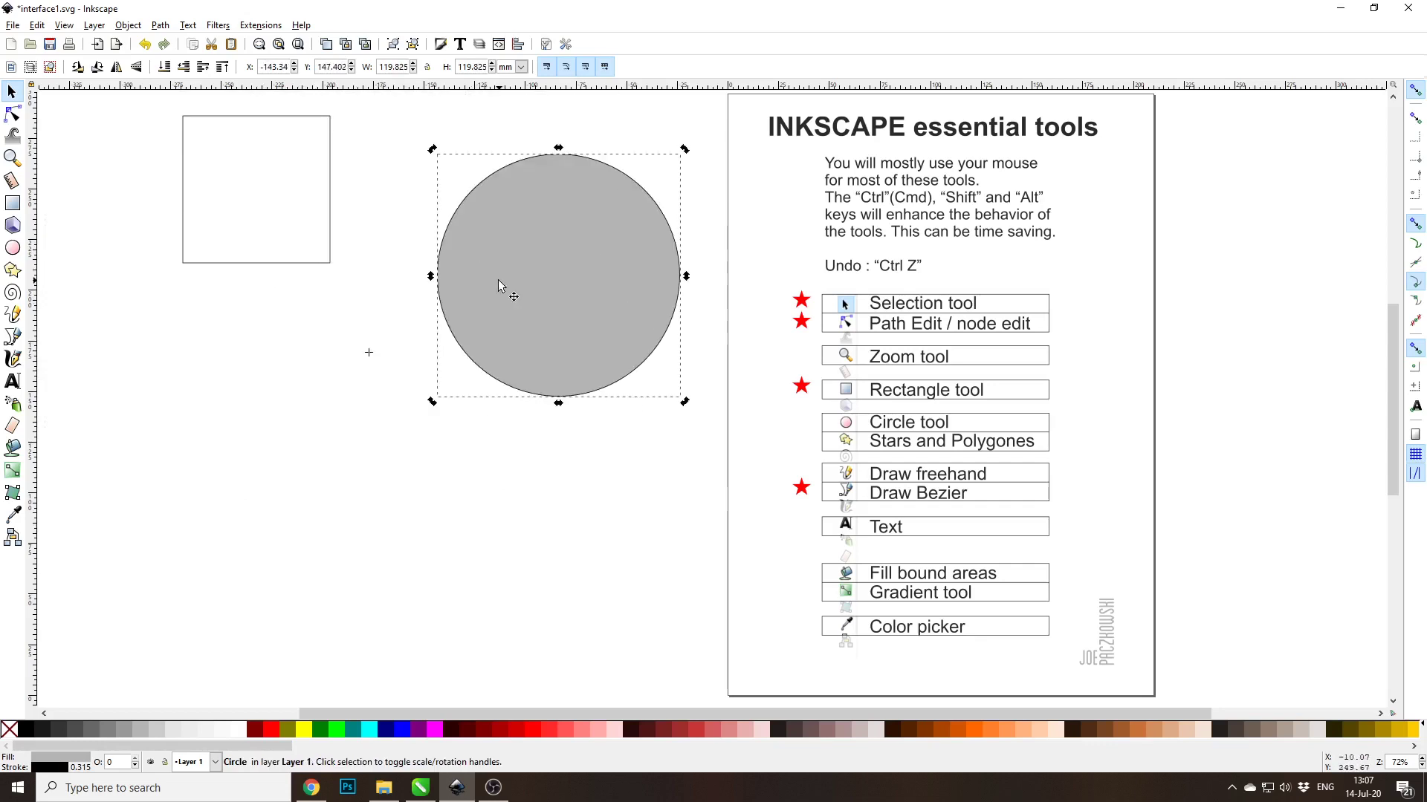
# Step: Move the square's rotation centre to a point below and right of it and try rotating the square around that point
pyautogui.click(257, 264)
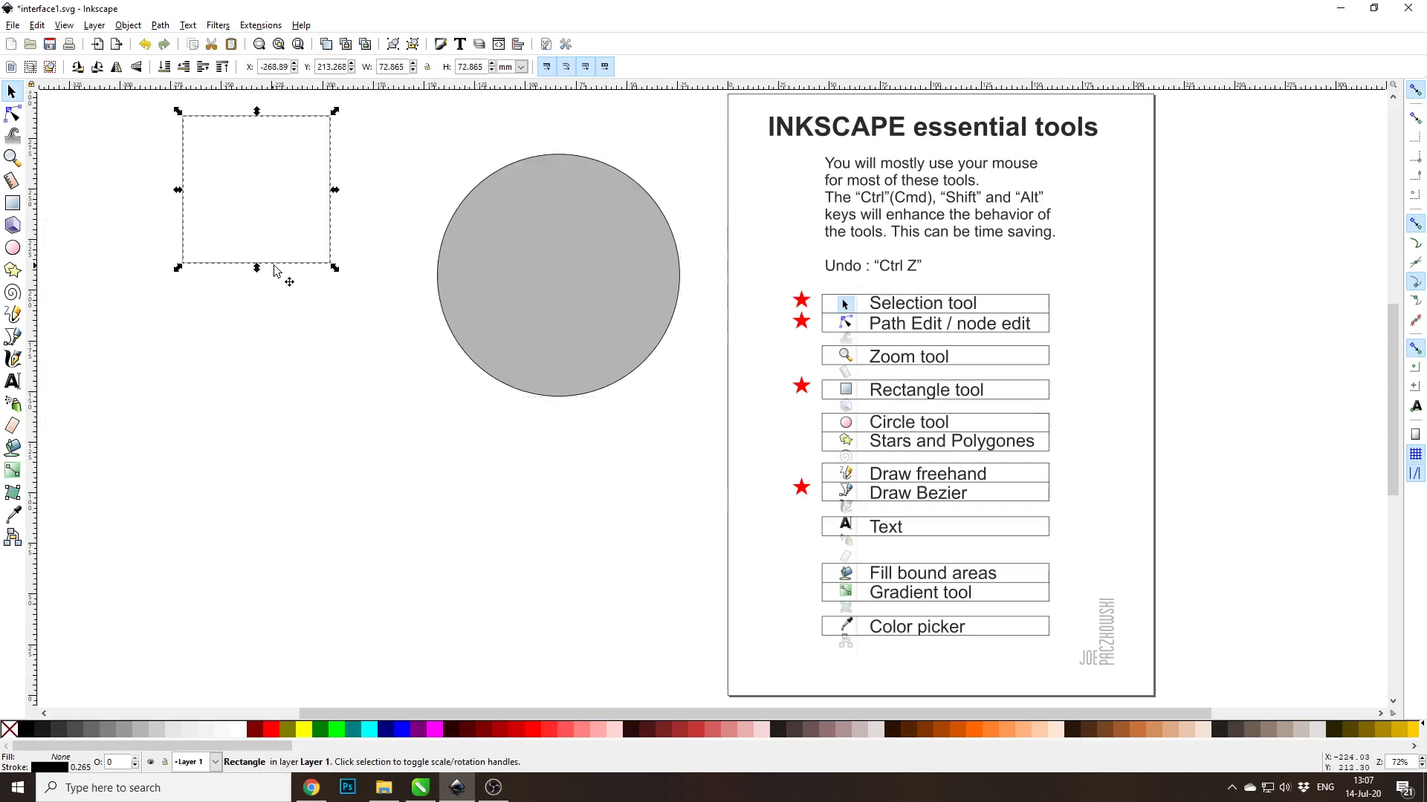
pyautogui.click(276, 268)
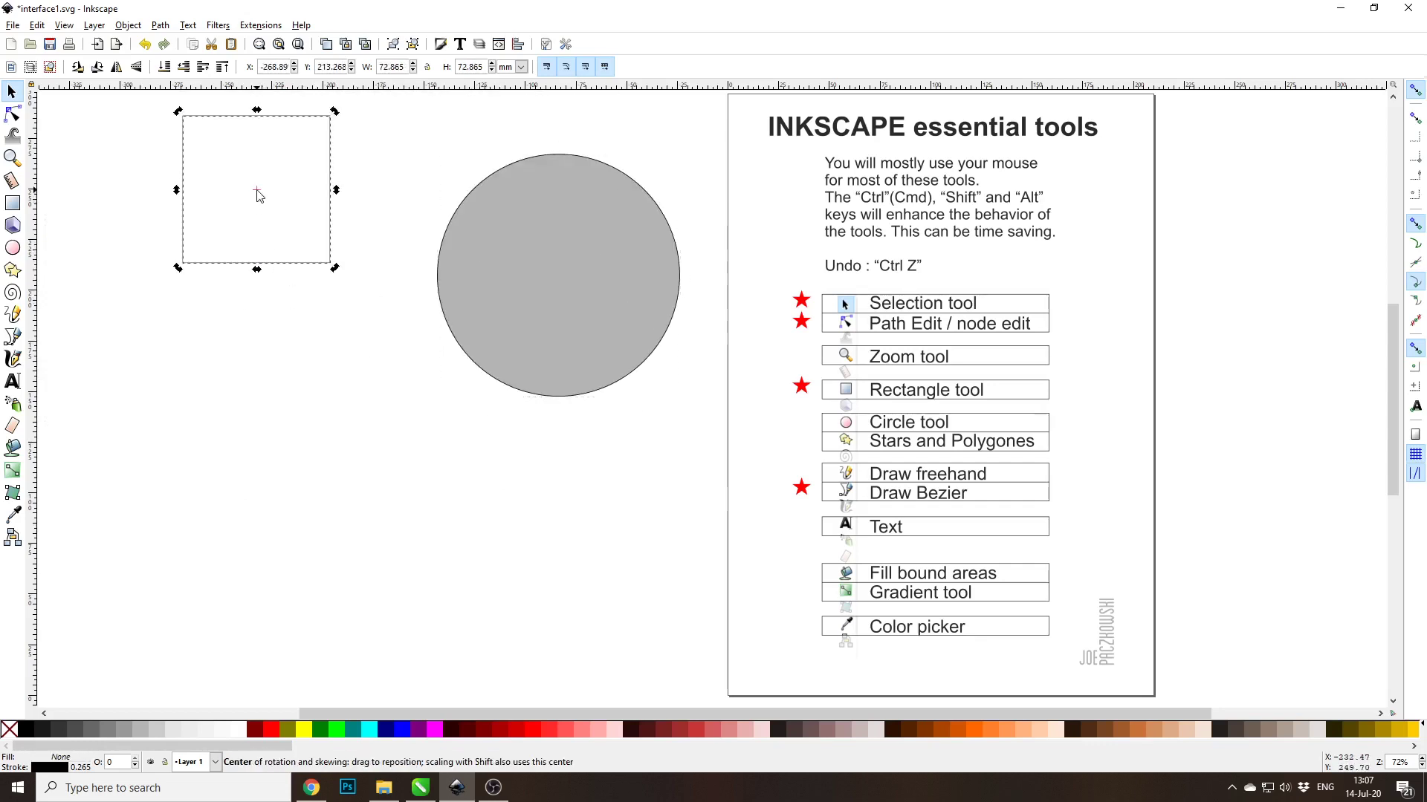
pyautogui.moveTo(258, 196); pyautogui.dragTo(354, 410)
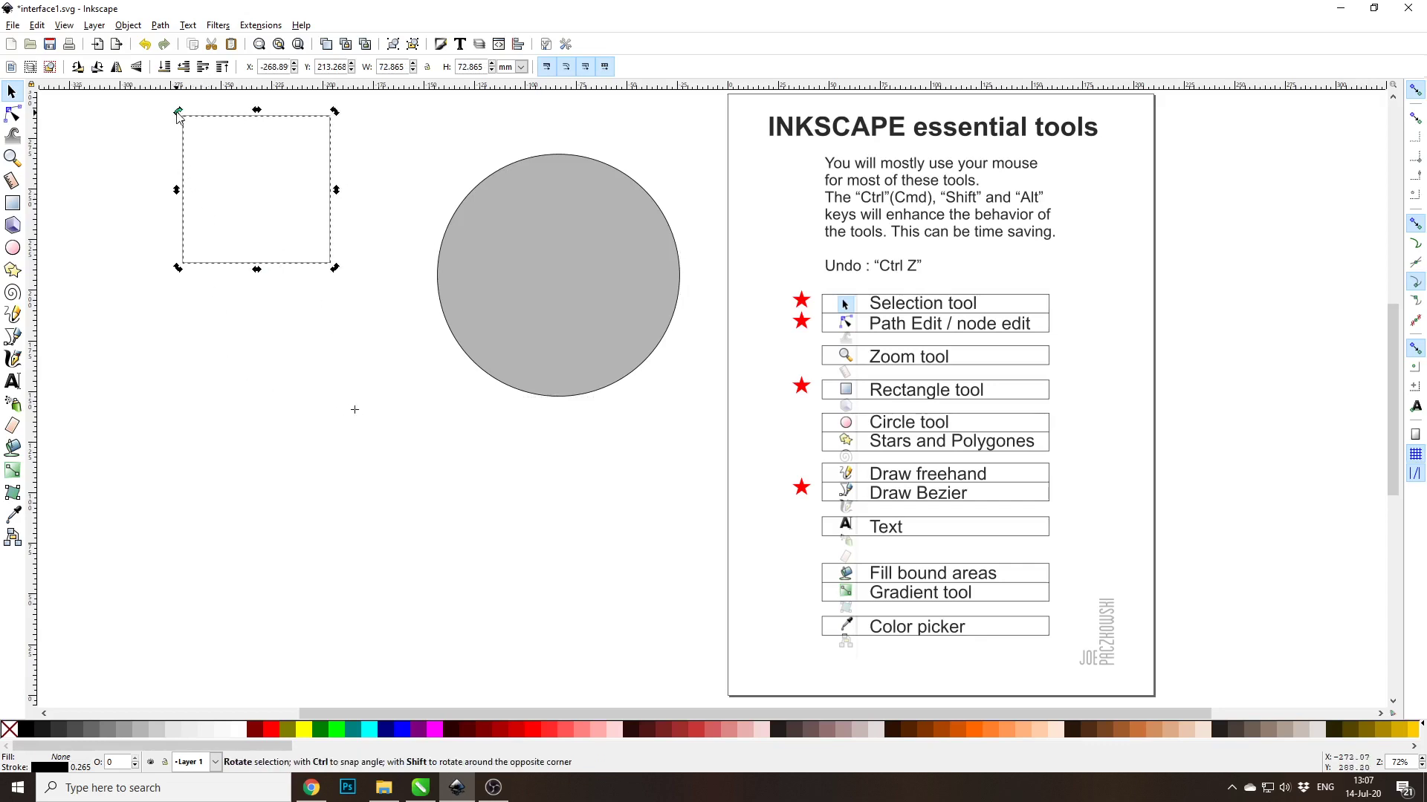
pyautogui.moveTo(179, 113); pyautogui.dragTo(344, 327)
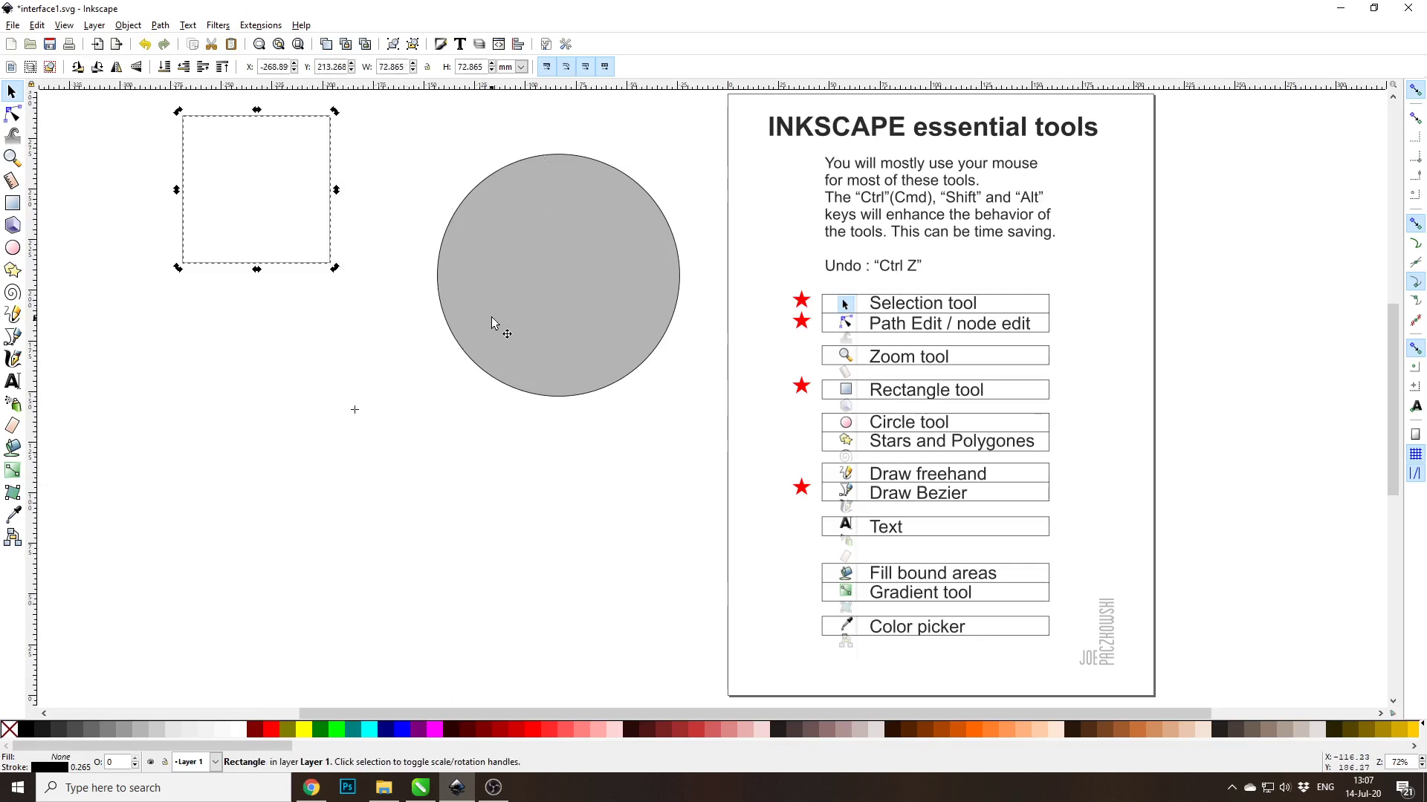
# Step: Try stretching the gray circle into an ellipse with radii of about 79.9 and 64.4 mm and undo both changes
pyautogui.click(501, 260)
pyautogui.press('e')
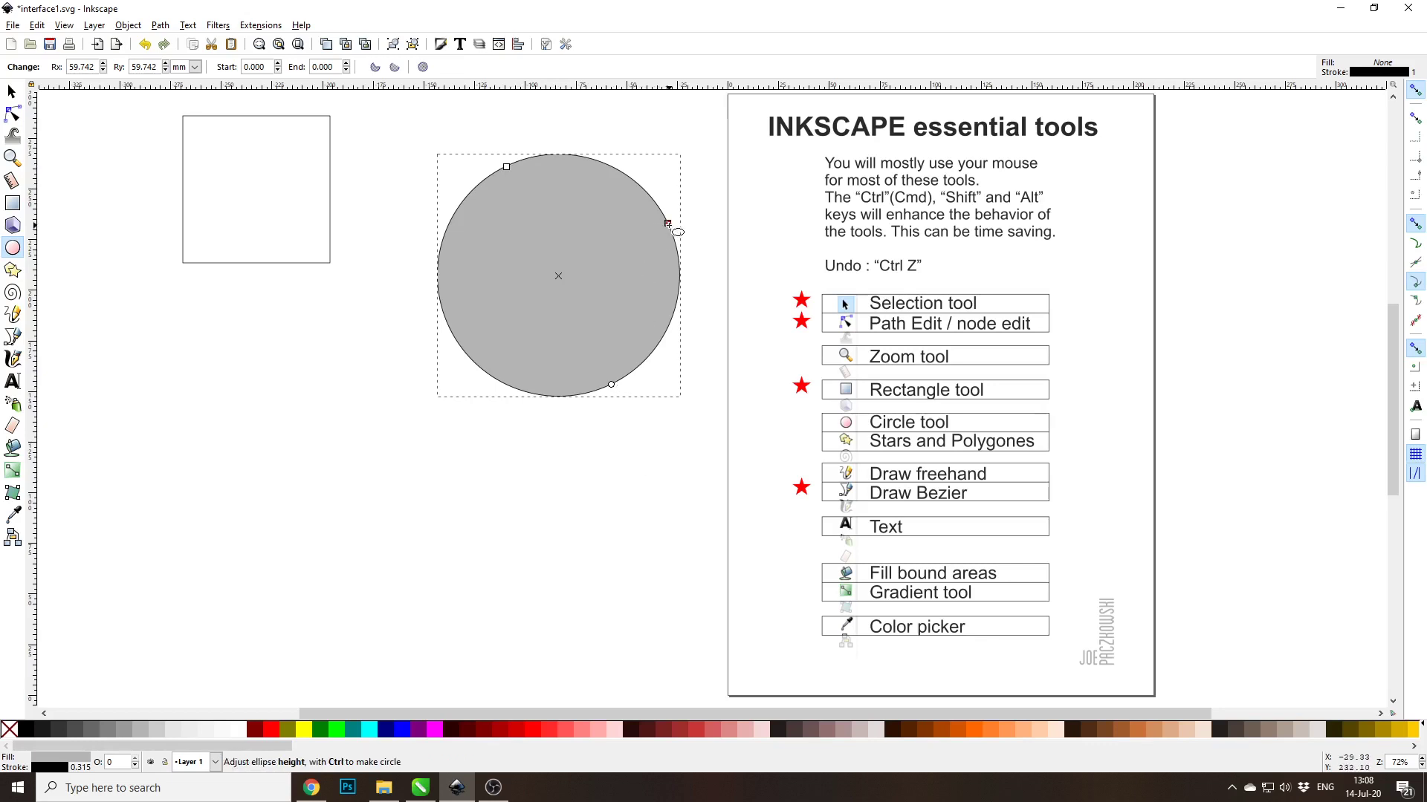
pyautogui.moveTo(667, 223)
pyautogui.mouseDown()
pyautogui.moveTo(621, 304)
pyautogui.moveTo(696, 207)
pyautogui.moveTo(570, 268)
pyautogui.moveTo(650, 220)
pyautogui.moveTo(565, 236)
pyautogui.moveTo(676, 219)
pyautogui.mouseUp()
pyautogui.moveTo(506, 165); pyautogui.dragTo(488, 127)
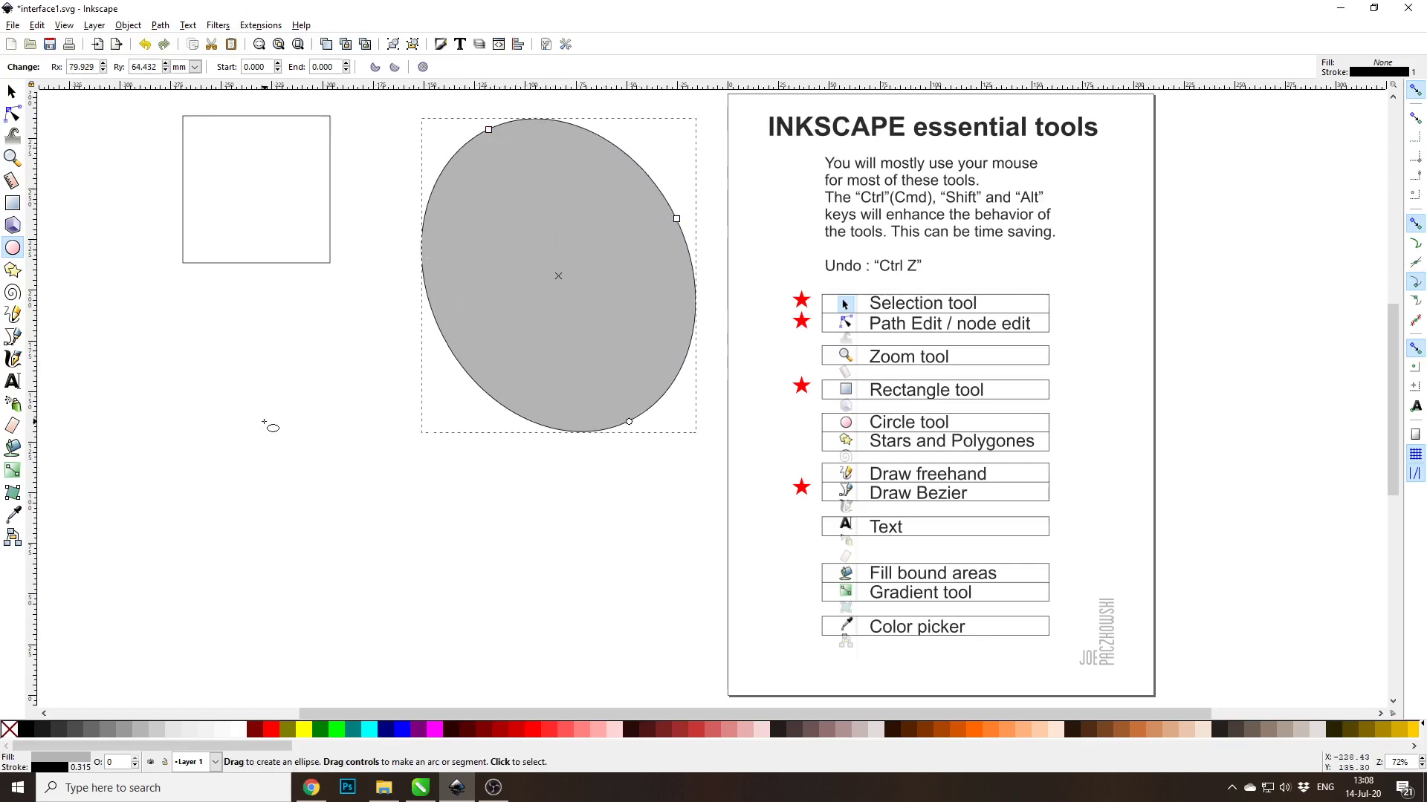
pyautogui.hotkey('ctrl', 'z')
pyautogui.hotkey('ctrl', 'z')
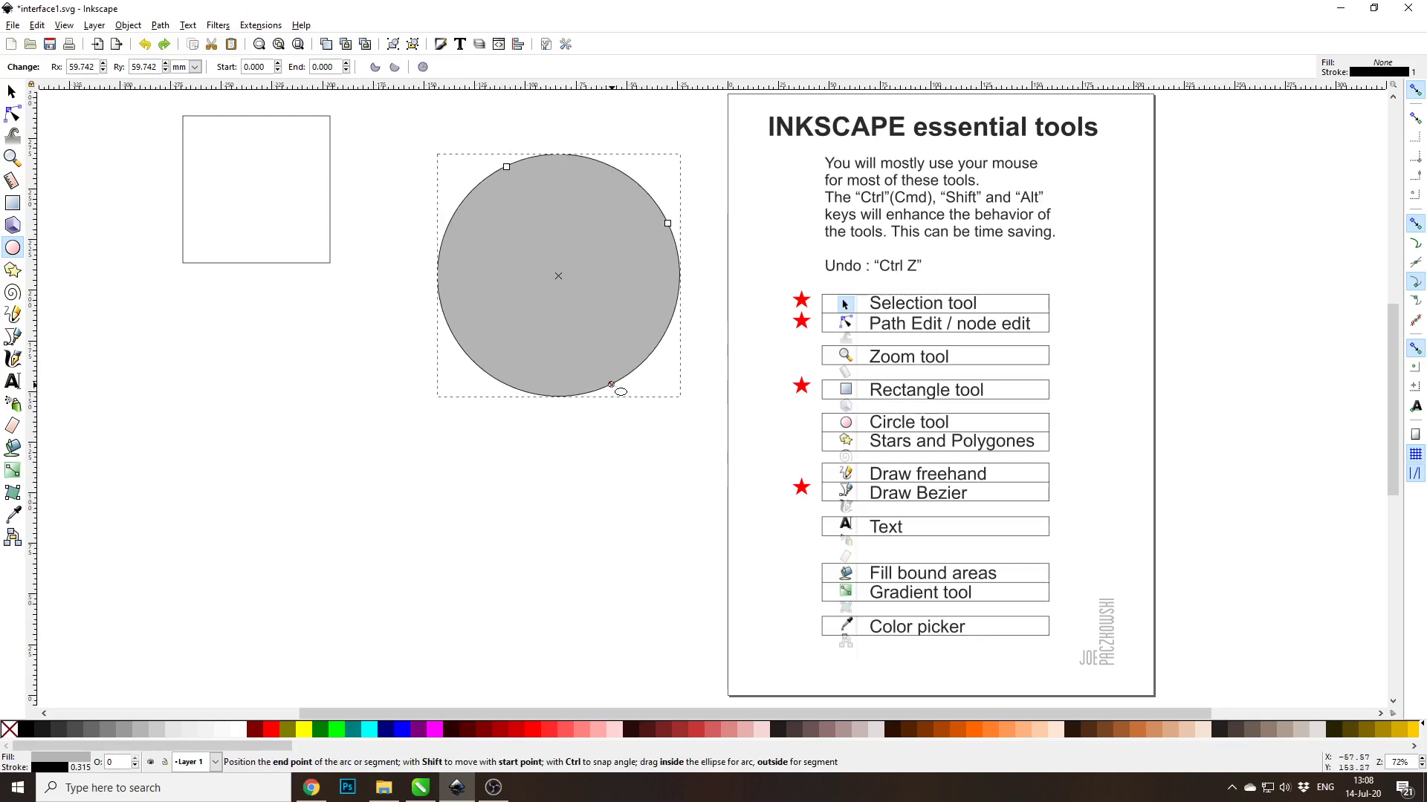
# Step: Cut a wedge out of the gray circle to make a pie segment with an end angle of about 332.8 degrees
pyautogui.moveTo(611, 384); pyautogui.dragTo(520, 414)
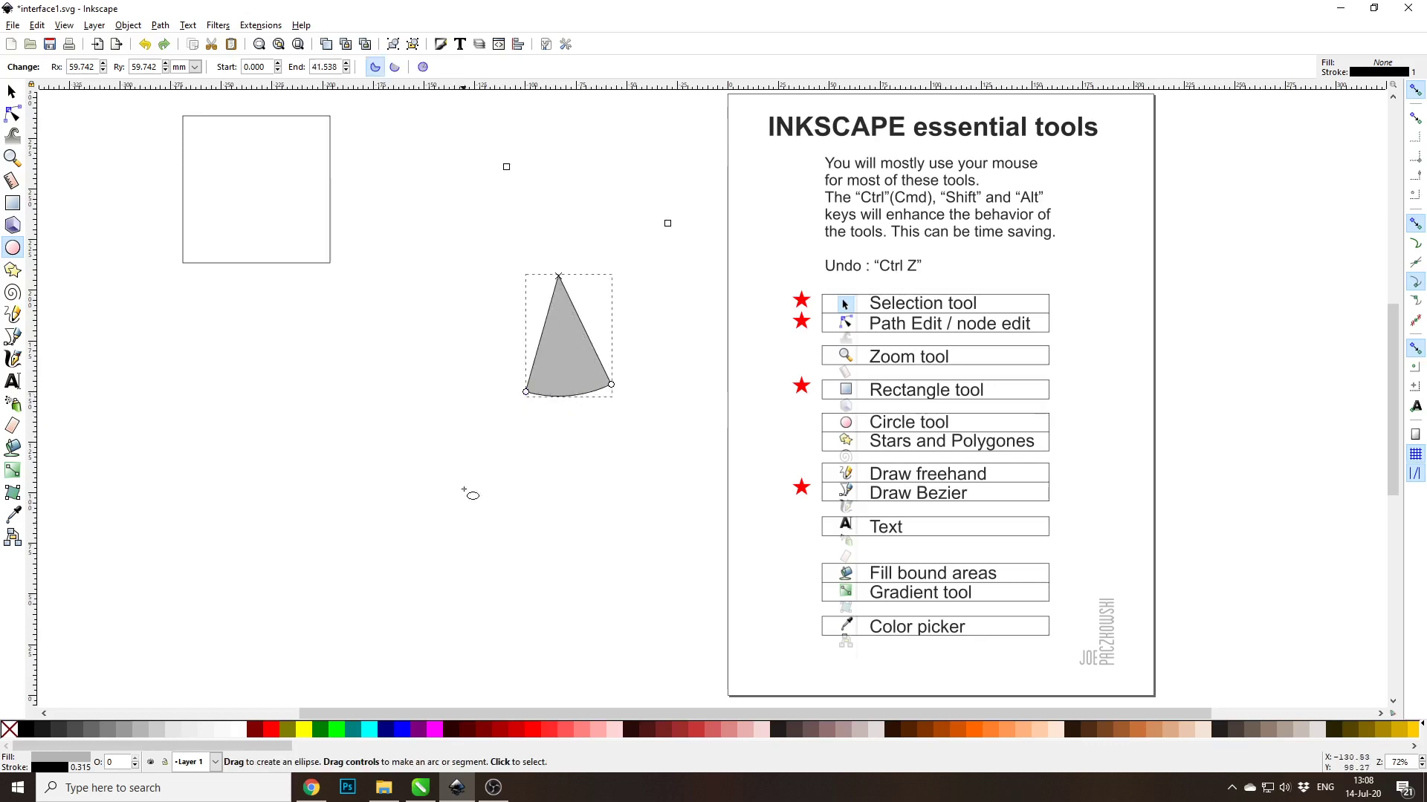
pyautogui.moveTo(527, 383); pyautogui.dragTo(685, 372)
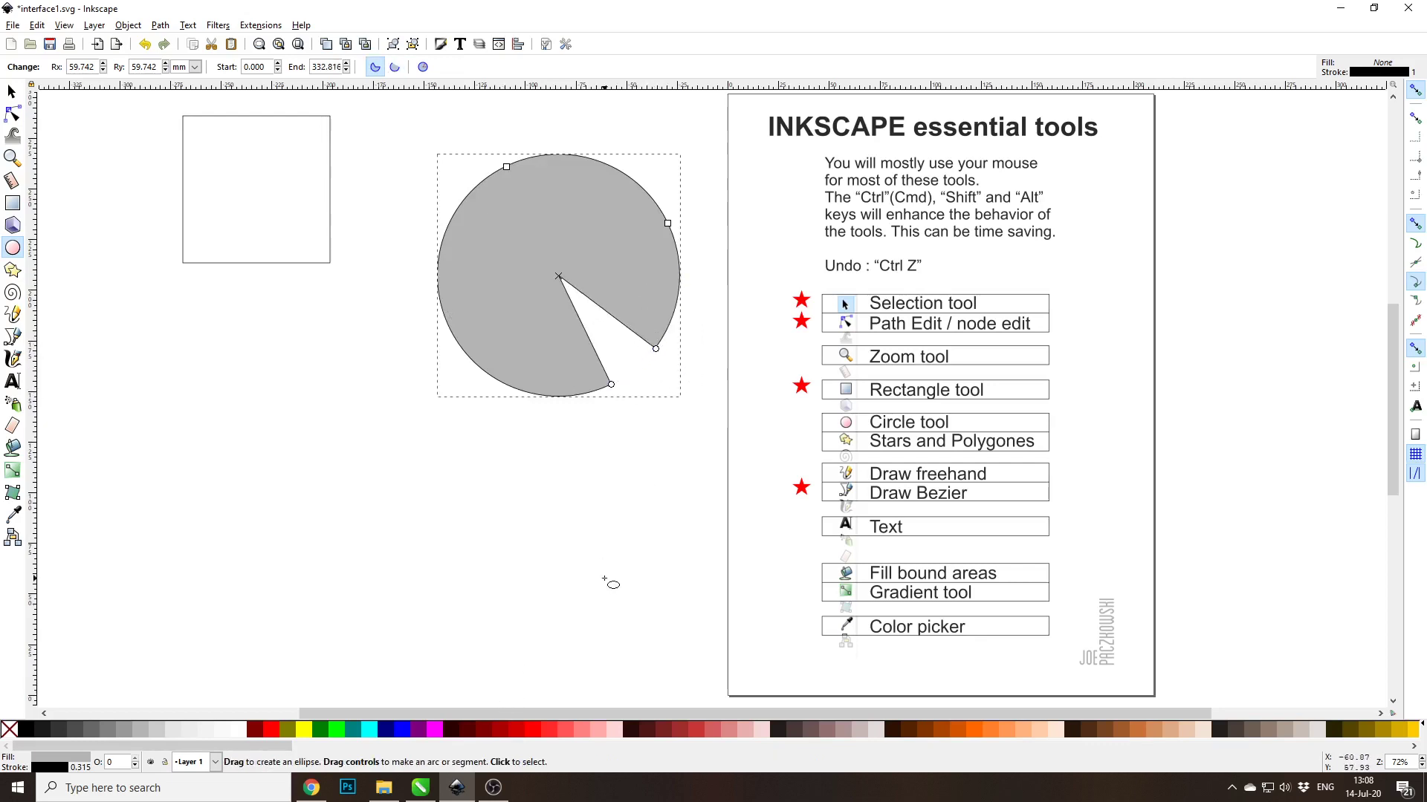
pyautogui.press('s')
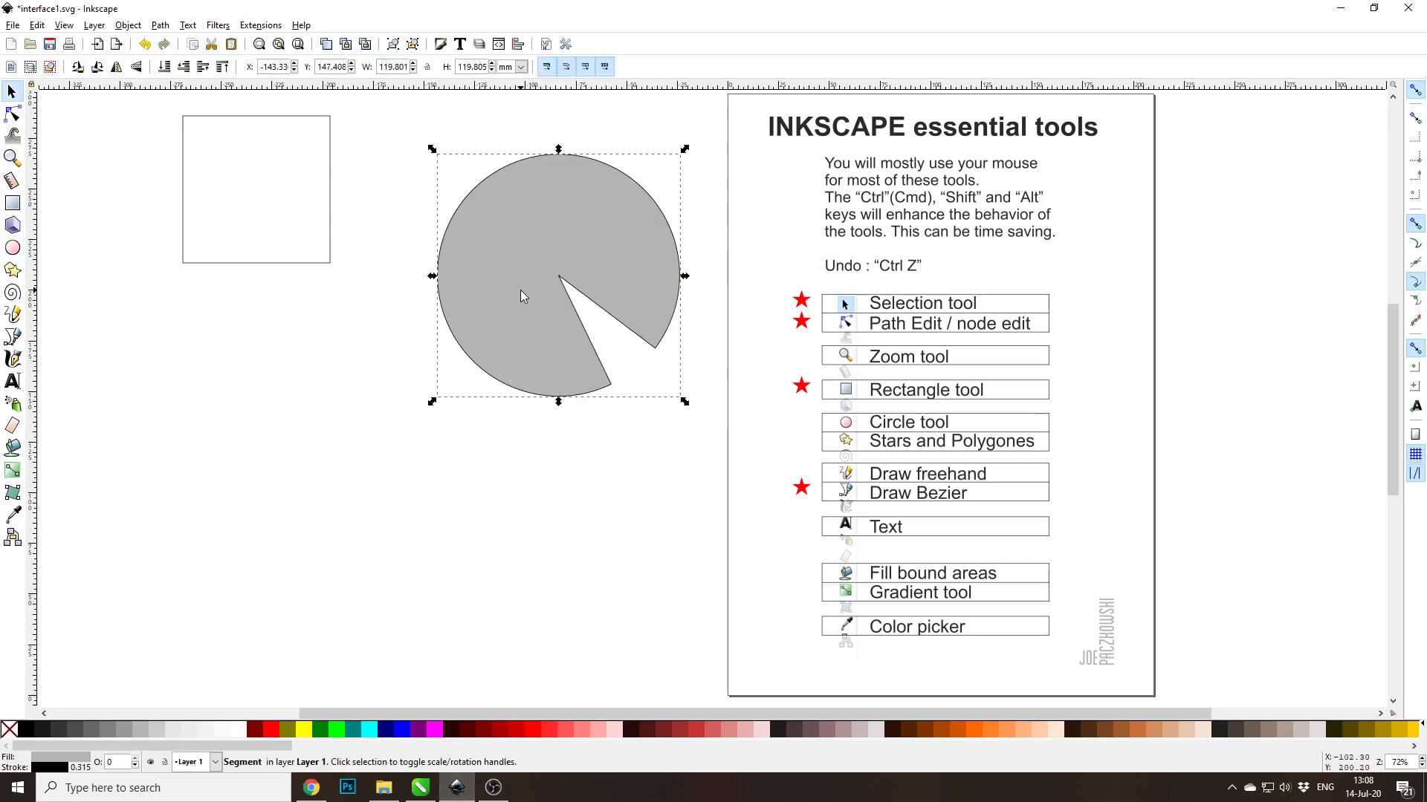
# Step: Rotate the pie segment, return its rotation centre to the middle, and rotate it so the open wedge faces right
pyautogui.click(520, 291)
pyautogui.moveTo(433, 149); pyautogui.dragTo(377, 238)
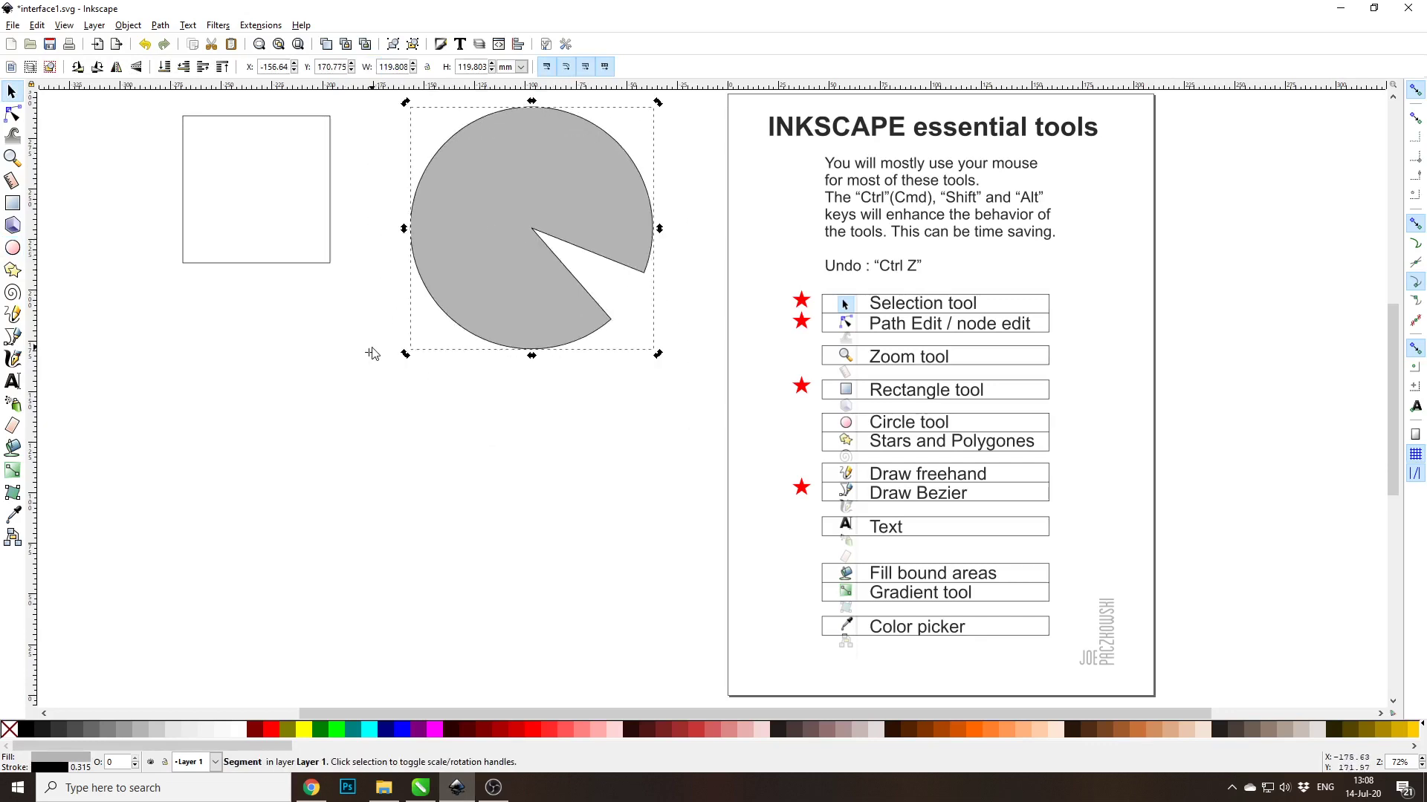
pyautogui.moveTo(369, 352)
pyautogui.mouseDown()
pyautogui.moveTo(494, 220)
pyautogui.moveTo(528, 213)
pyautogui.moveTo(531, 225)
pyautogui.mouseUp()
pyautogui.moveTo(406, 356); pyautogui.dragTo(503, 408)
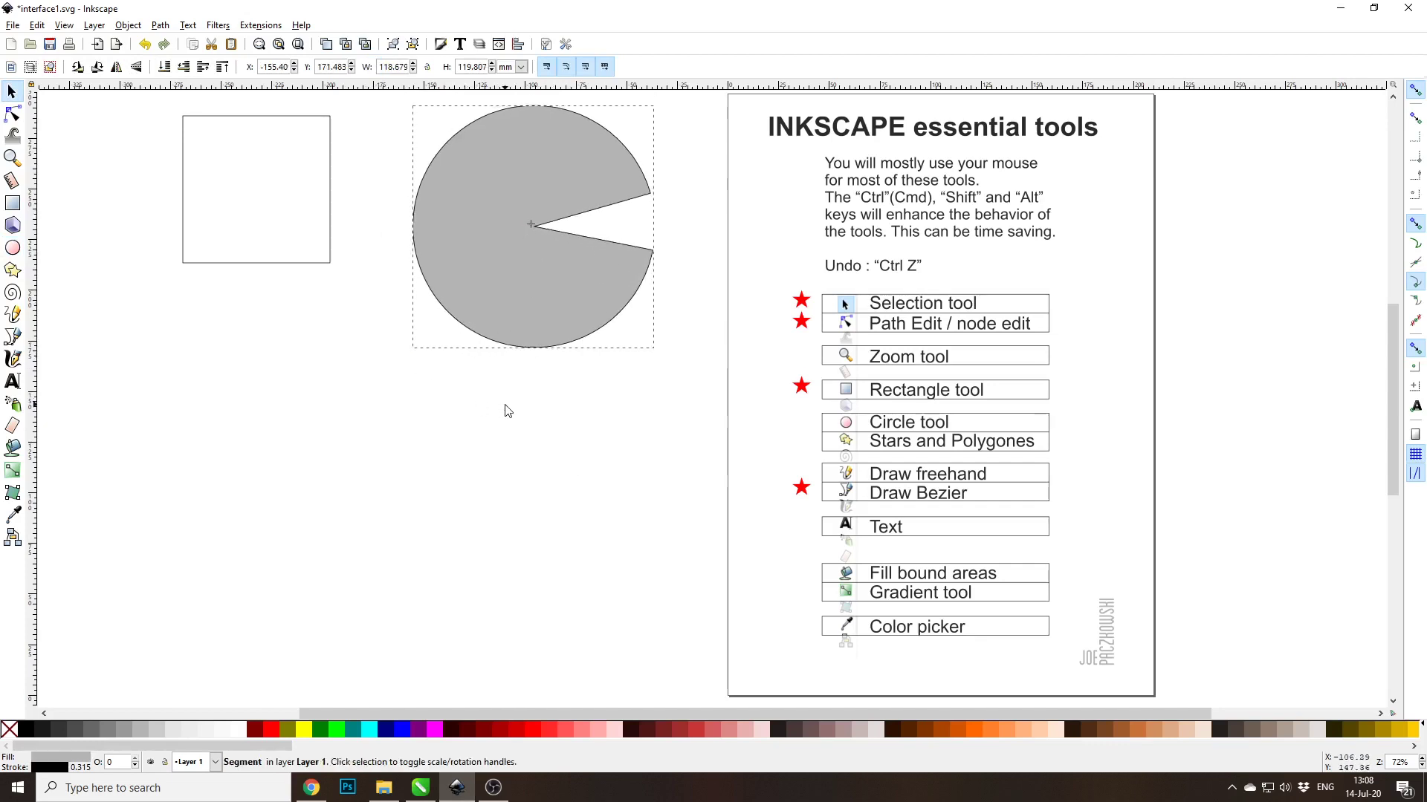
# Step: Fill the pie segment with yellow and move both it and the square further down beside the page
pyautogui.click(303, 729)
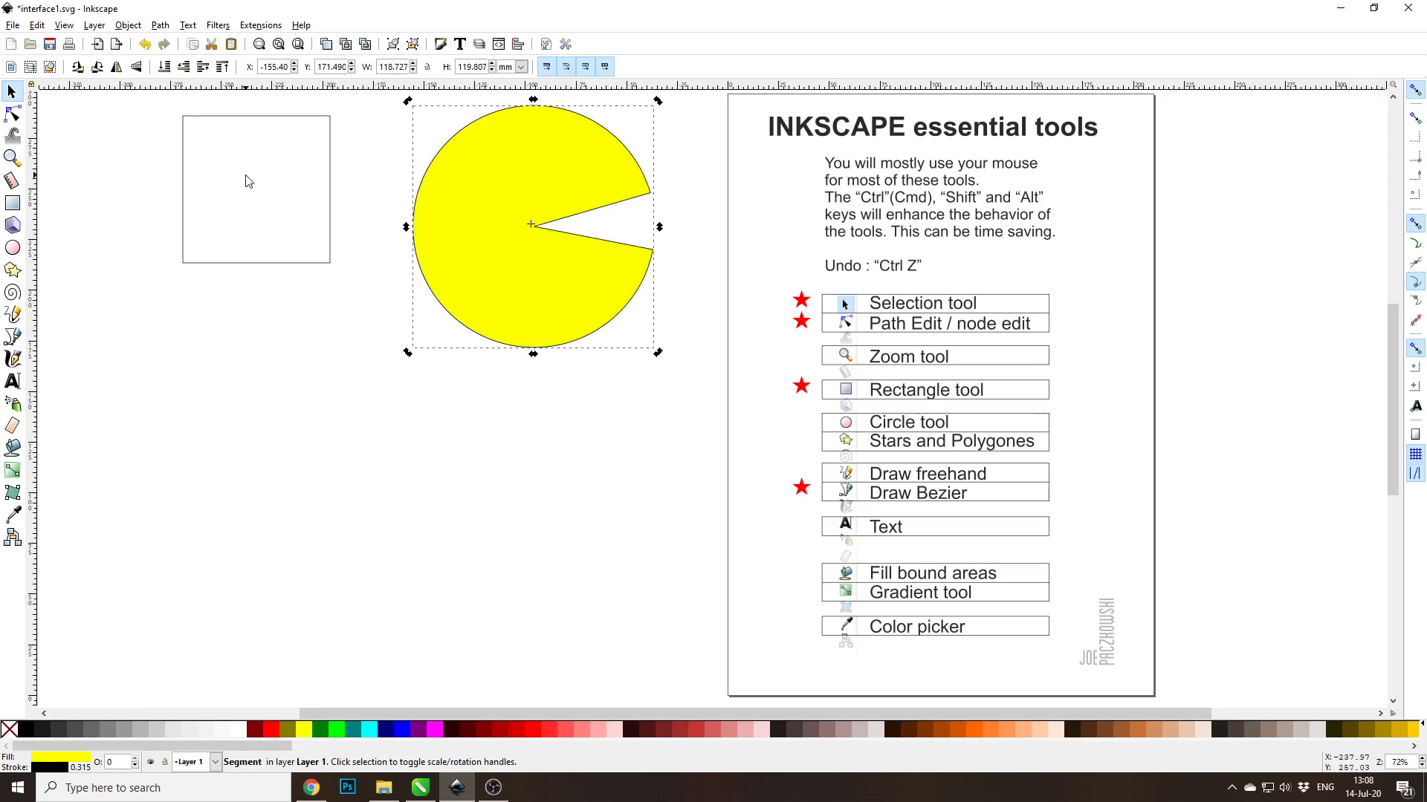
pyautogui.moveTo(500, 251); pyautogui.dragTo(469, 392)
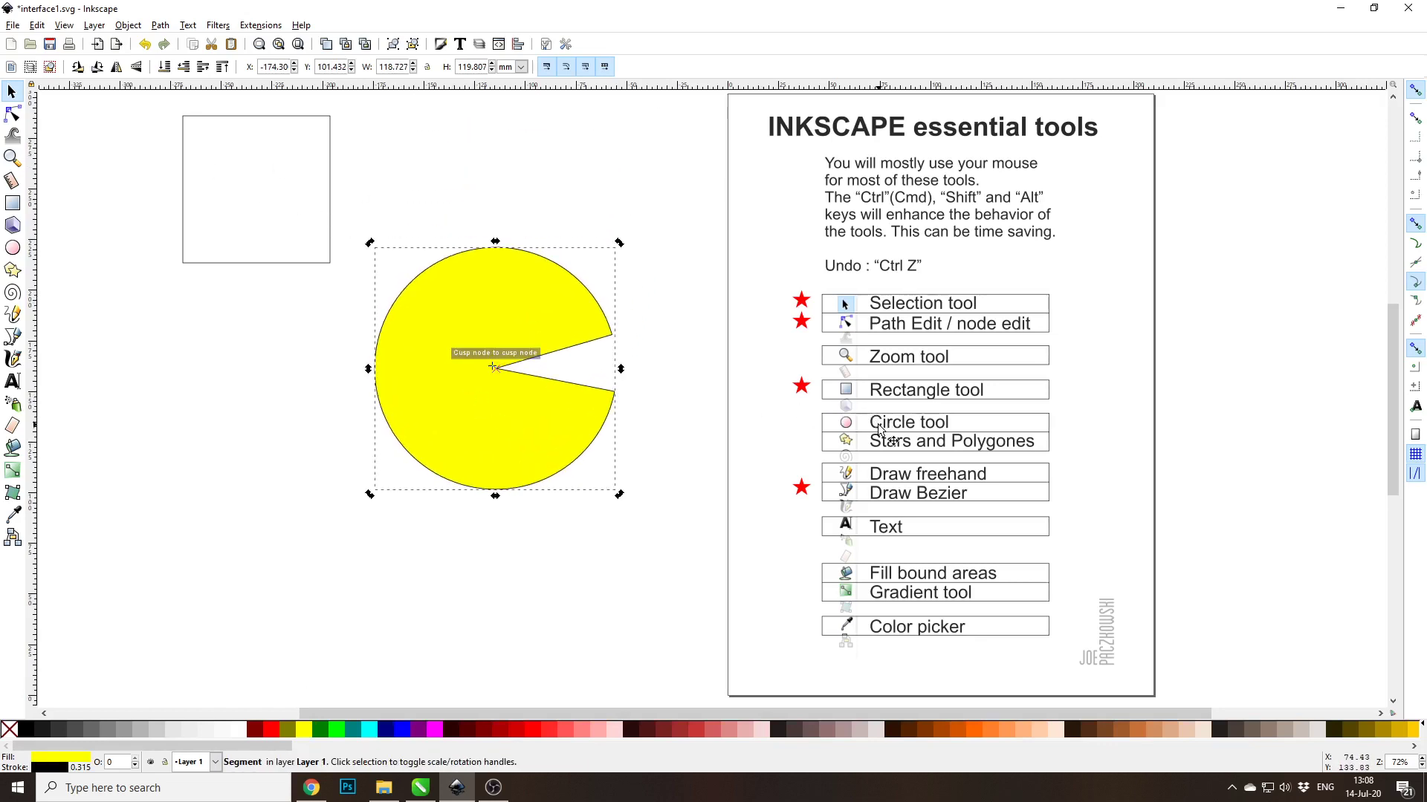
pyautogui.click(283, 264)
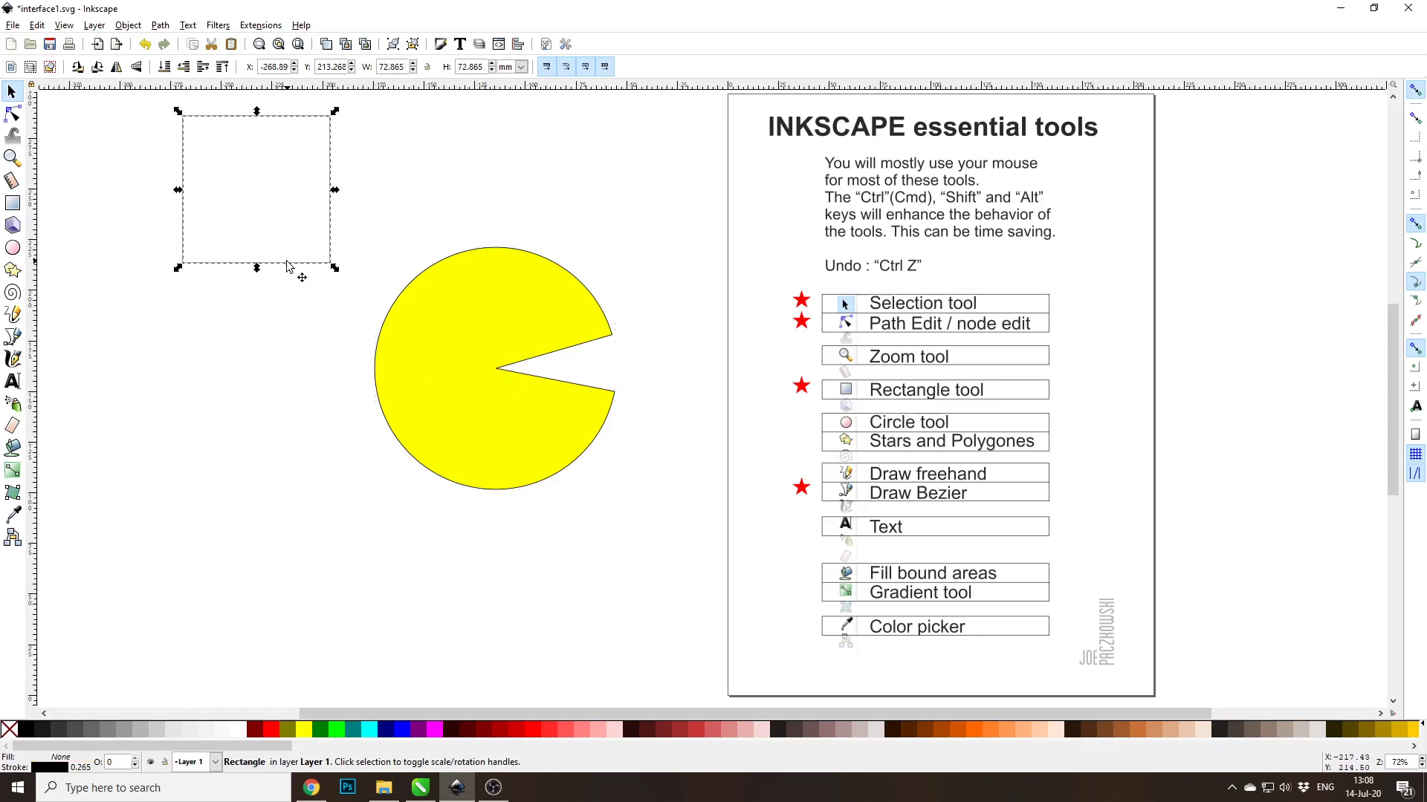
pyautogui.moveTo(289, 266); pyautogui.dragTo(291, 433)
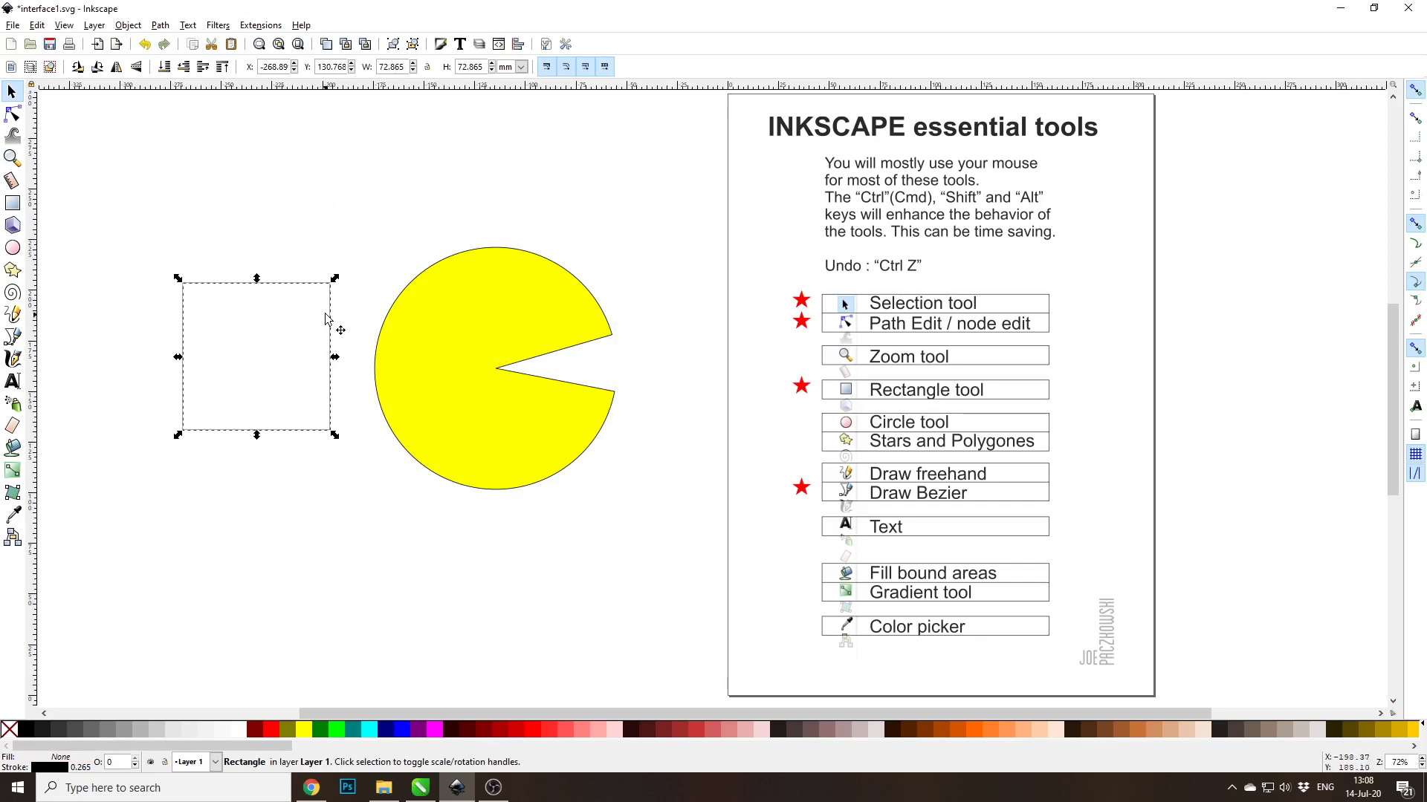
# Step: Convert the square to a path and move its upper-right corner node slightly up and outward
pyautogui.press('r')
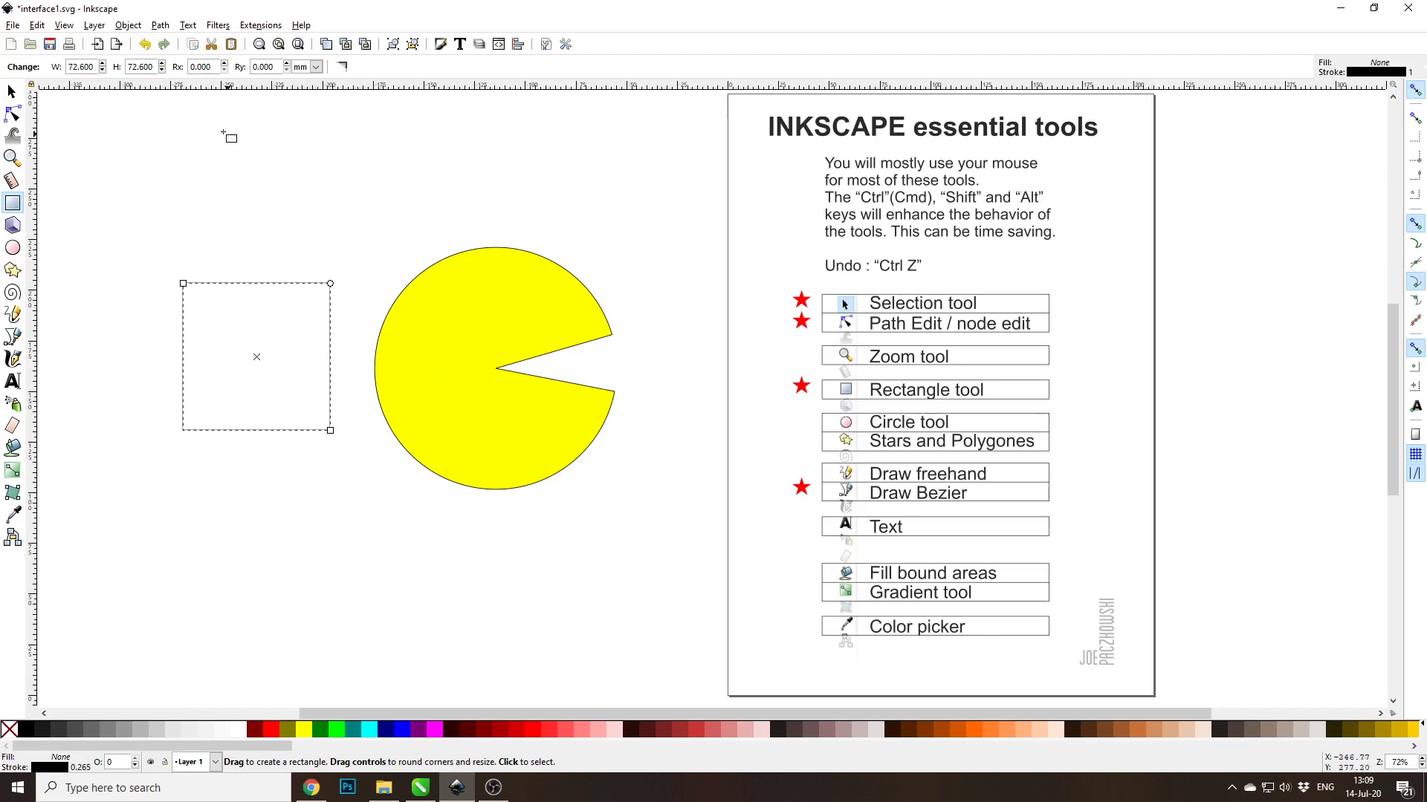
pyautogui.click(159, 28)
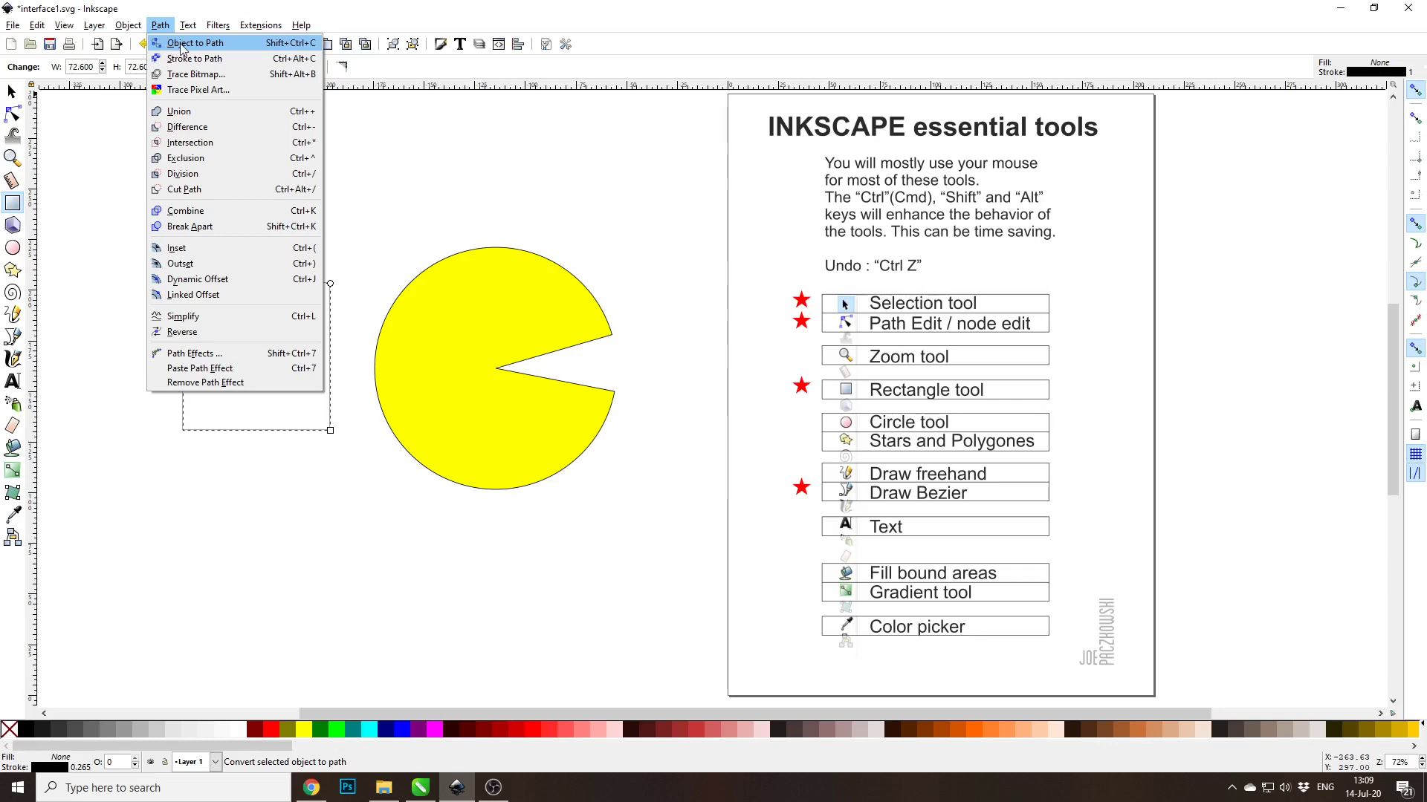
pyautogui.click(181, 44)
pyautogui.click(12, 114)
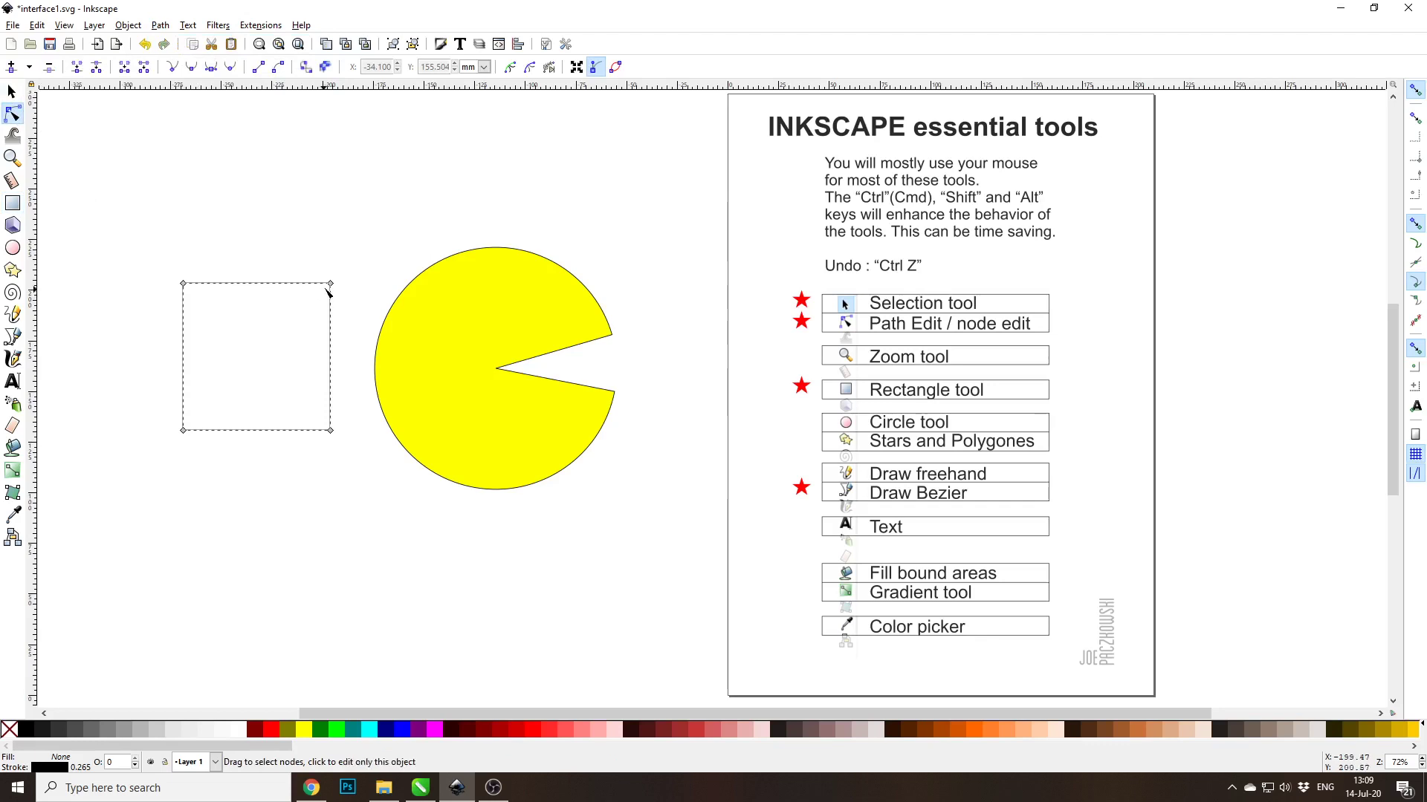
pyautogui.moveTo(330, 284)
pyautogui.mouseDown()
pyautogui.moveTo(256, 362)
pyautogui.moveTo(382, 205)
pyautogui.moveTo(322, 319)
pyautogui.moveTo(301, 325)
pyautogui.moveTo(216, 274)
pyautogui.moveTo(350, 274)
pyautogui.moveTo(334, 274)
pyautogui.mouseUp()
# Step: Convert the yellow pie segment to a path, lower the wedge's upper node slightly and move its inner node left to deepen the opening
pyautogui.click(470, 321)
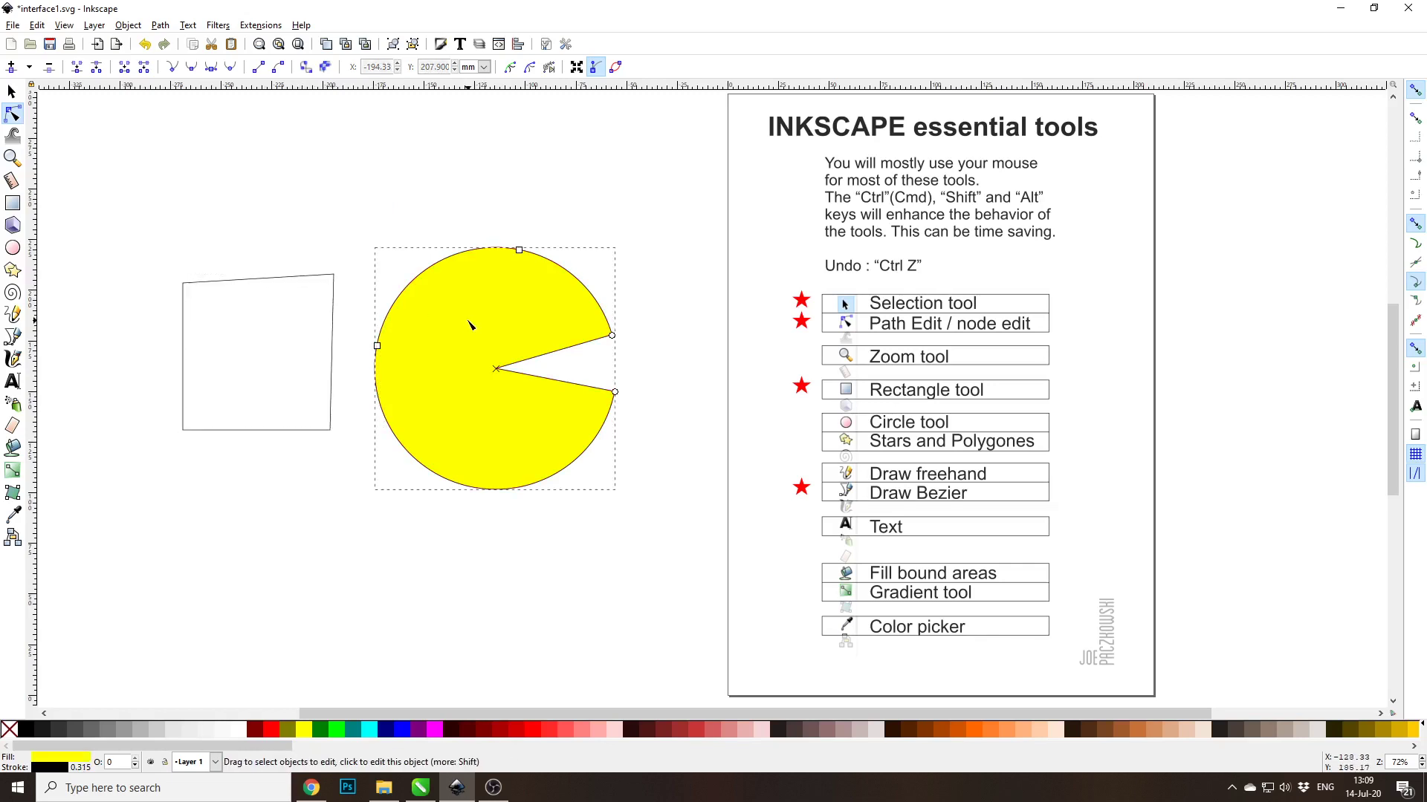
pyautogui.click(159, 26)
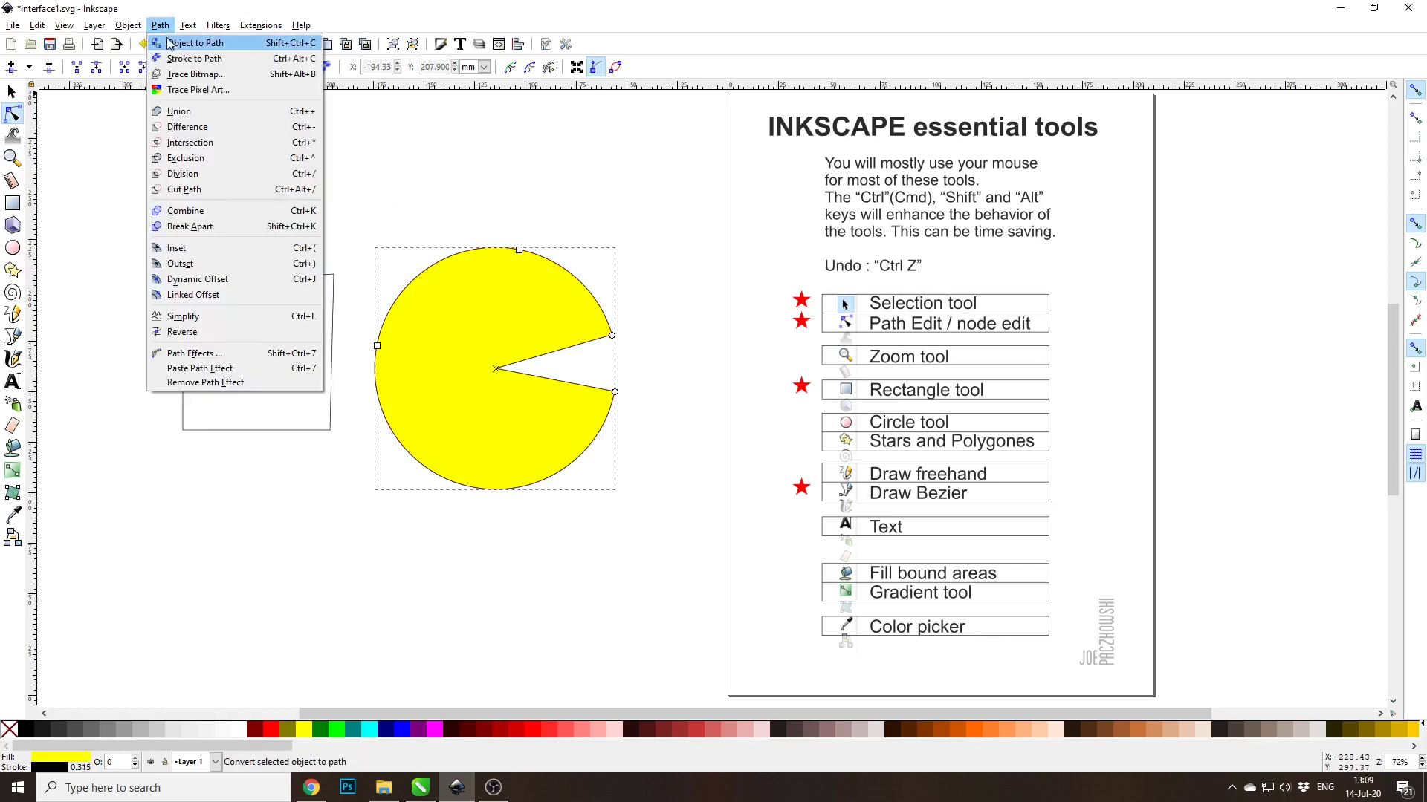
pyautogui.click(173, 43)
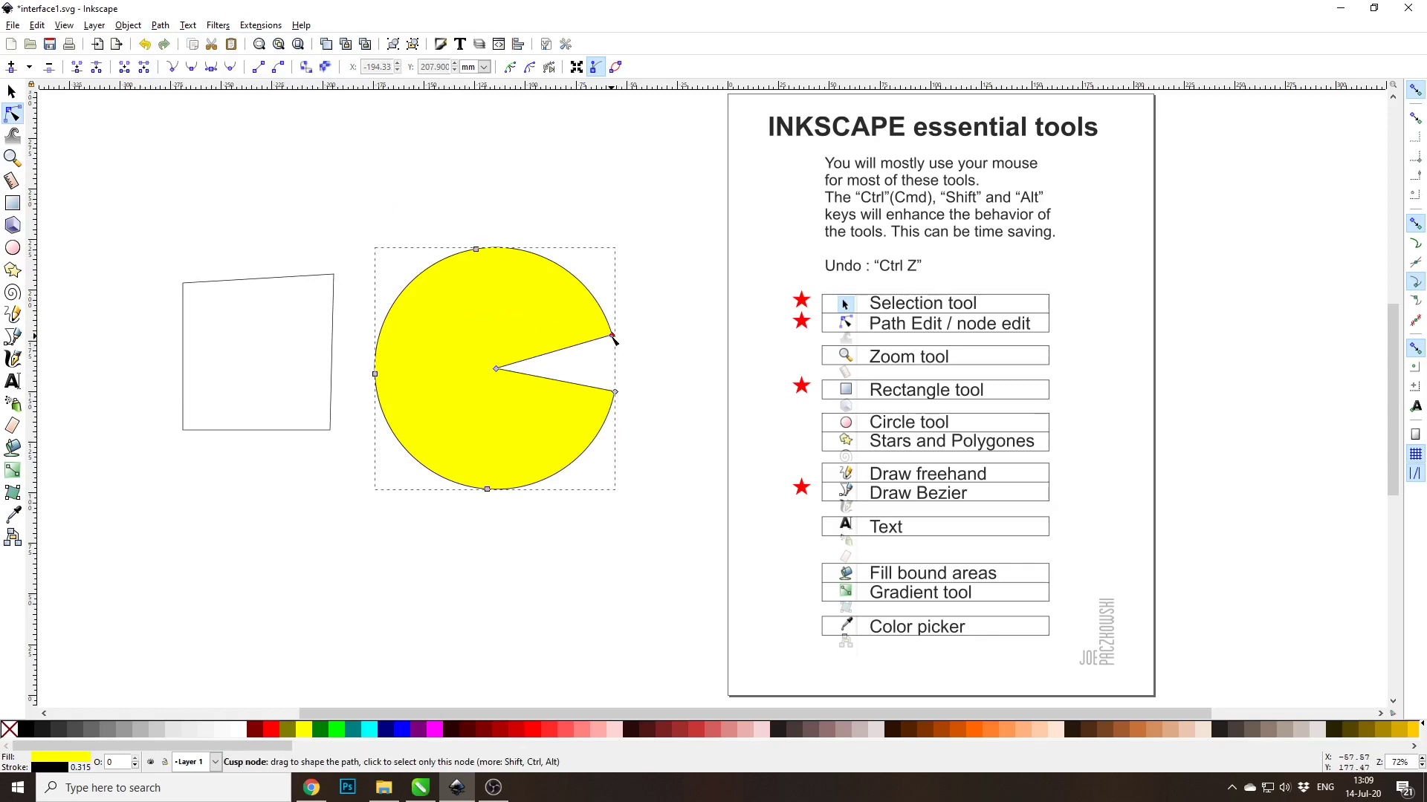
pyautogui.moveTo(613, 336)
pyautogui.mouseDown()
pyautogui.moveTo(562, 277)
pyautogui.moveTo(528, 332)
pyautogui.moveTo(640, 334)
pyautogui.moveTo(599, 290)
pyautogui.moveTo(634, 362)
pyautogui.moveTo(654, 345)
pyautogui.moveTo(633, 329)
pyautogui.moveTo(614, 347)
pyautogui.mouseUp()
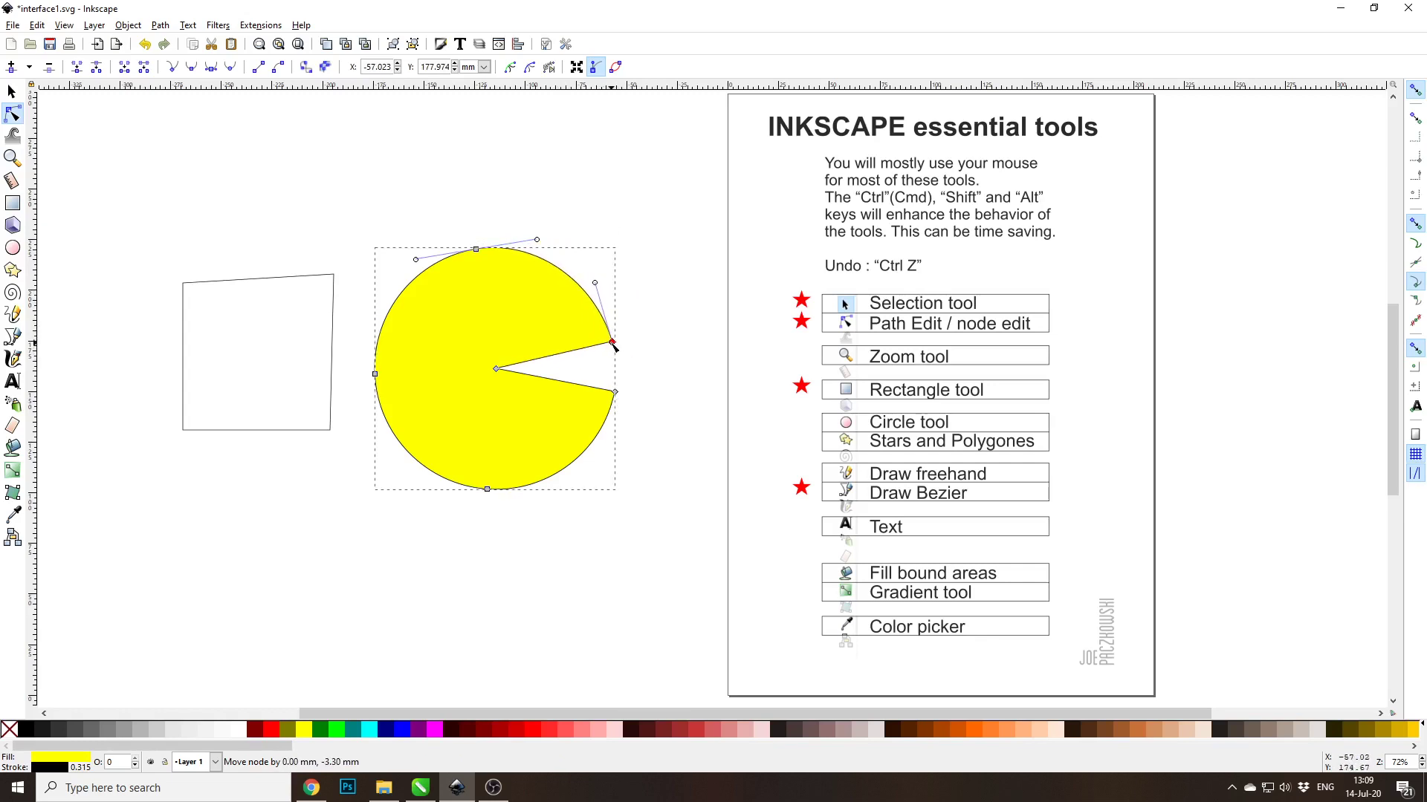
pyautogui.moveTo(496, 368); pyautogui.dragTo(429, 370)
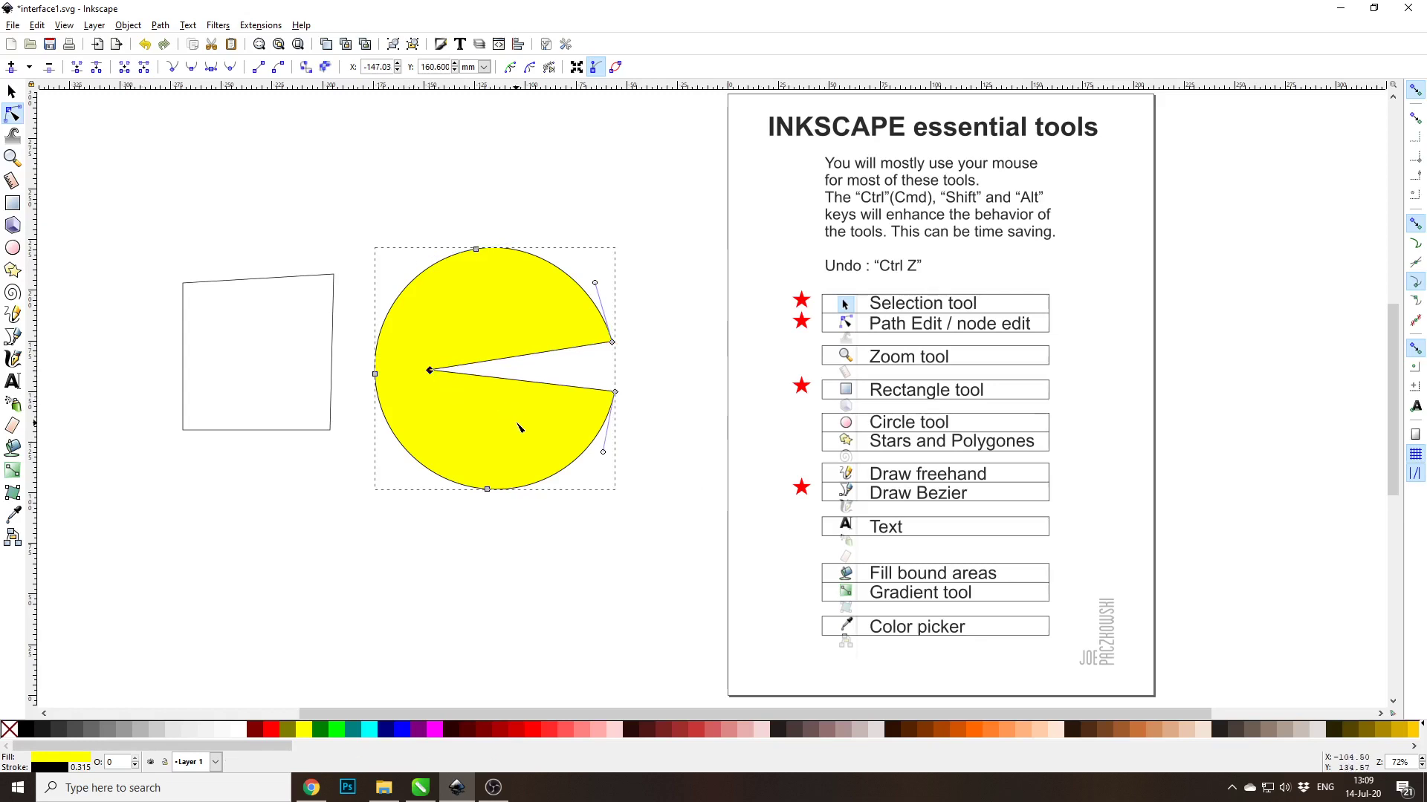
# Step: Delete the distorted square and the yellow pie shape together
pyautogui.press('space')
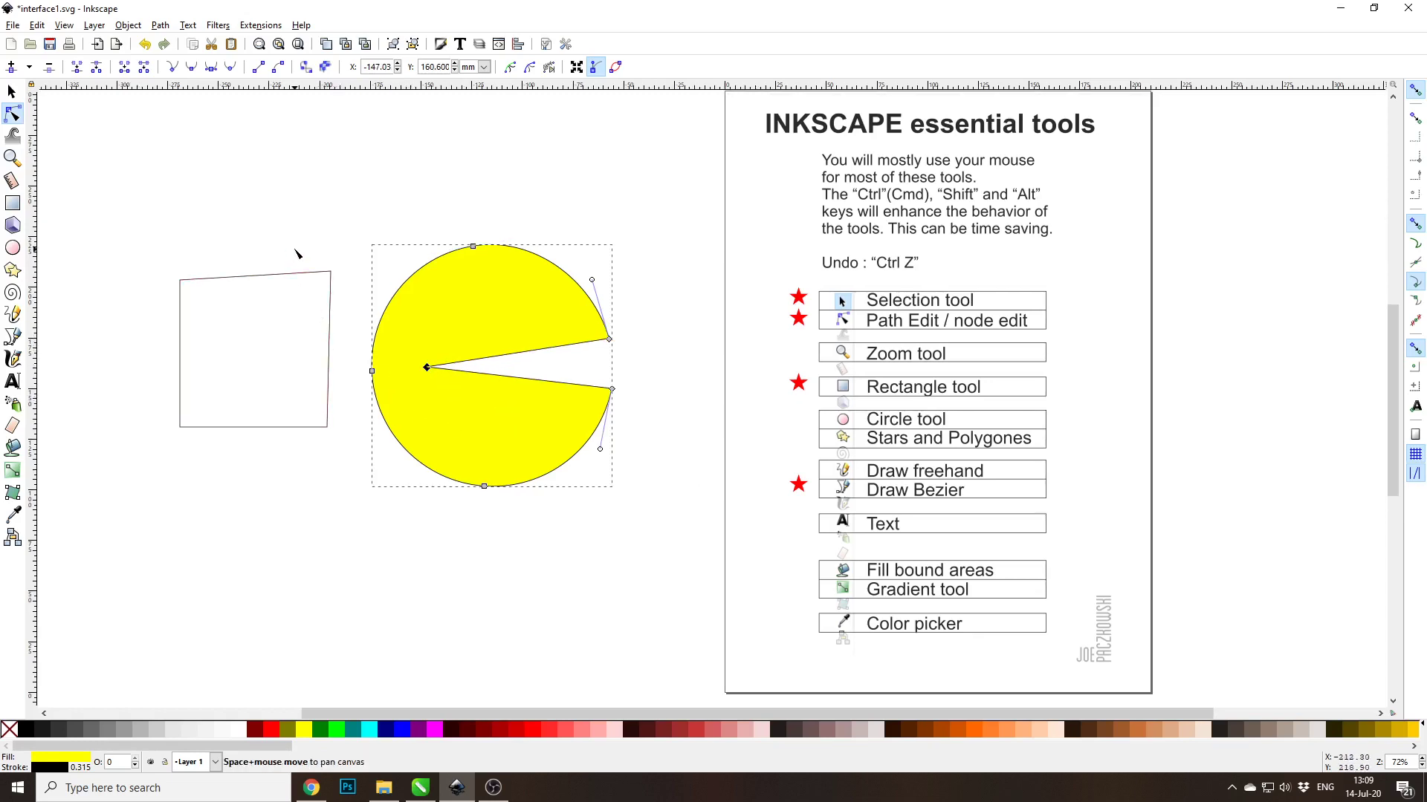
pyautogui.press('Escape')
pyautogui.moveTo(131, 180); pyautogui.dragTo(654, 533)
pyautogui.press('Delete')
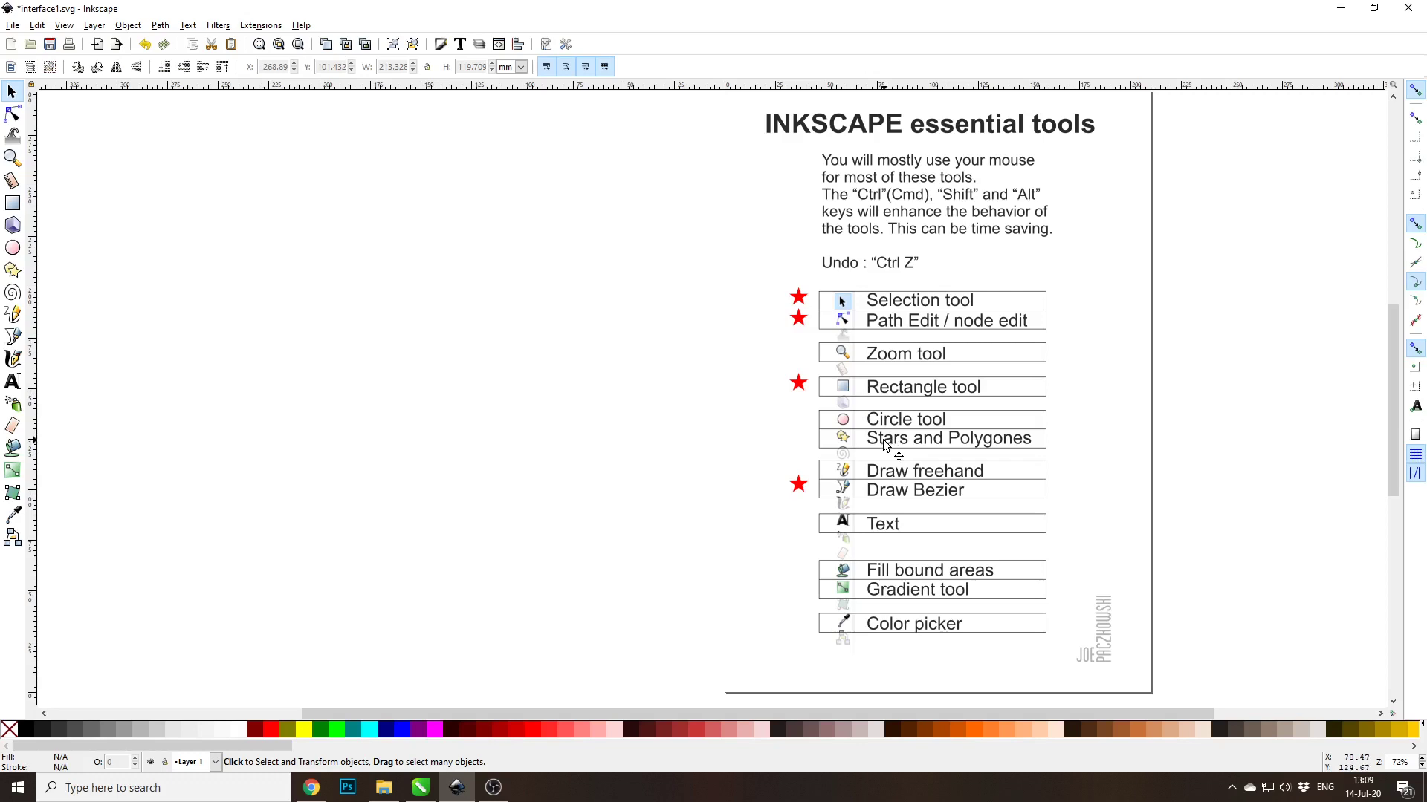
# Step: Draw an ellipse with radii of about 60.1 and 56.7 mm beside the page and make it a whole ellipse instead of a segment
pyautogui.click(13, 248)
pyautogui.moveTo(218, 264); pyautogui.dragTo(455, 483)
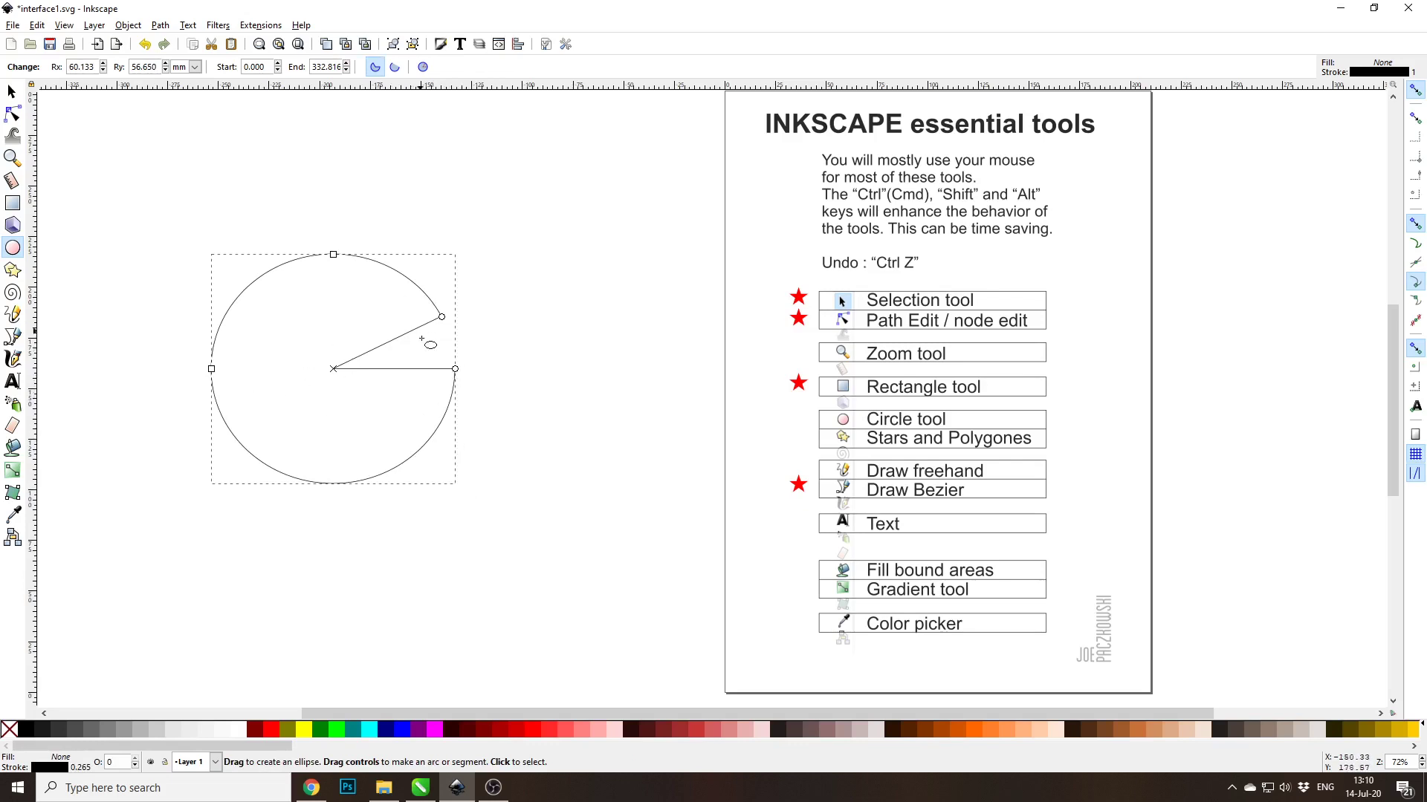
pyautogui.click(422, 67)
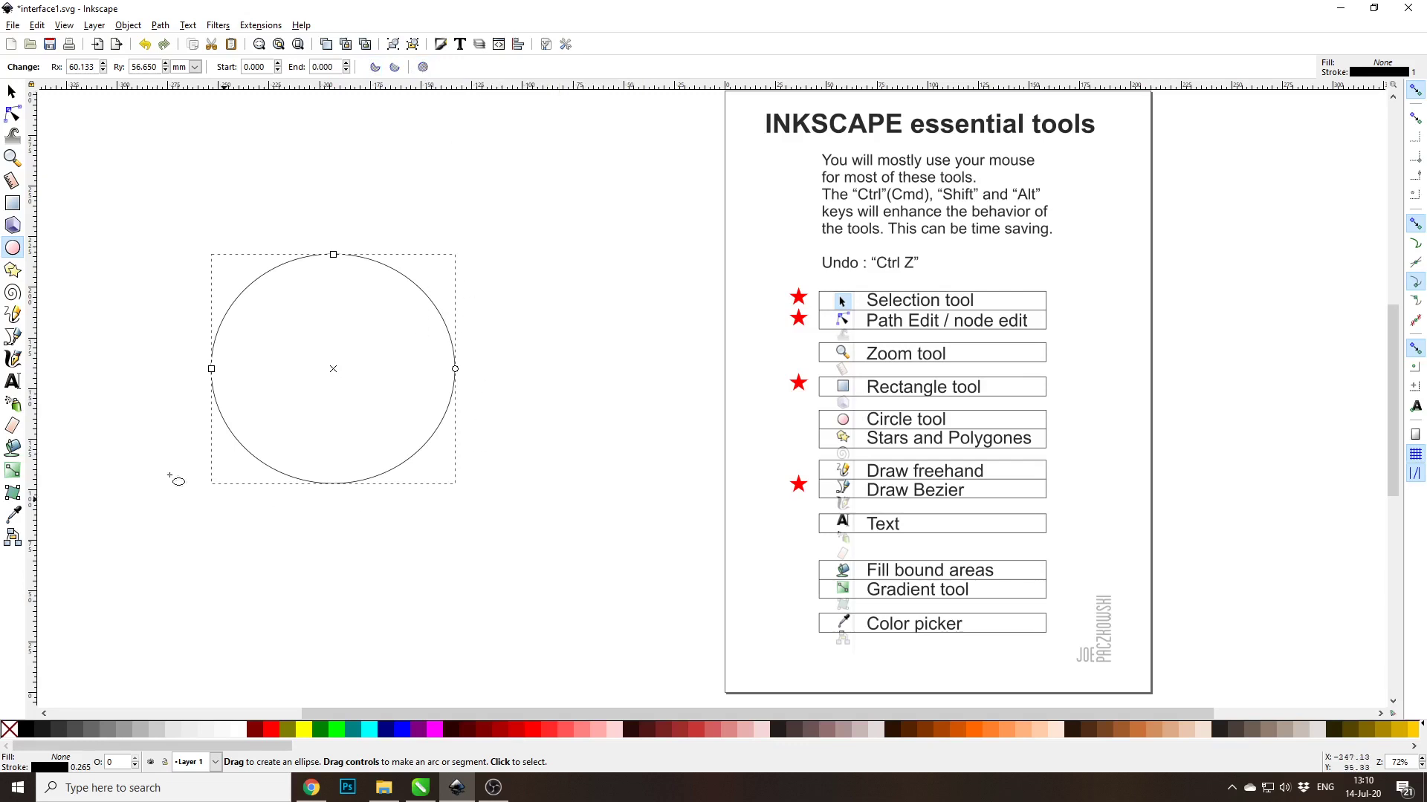
pyautogui.click(12, 91)
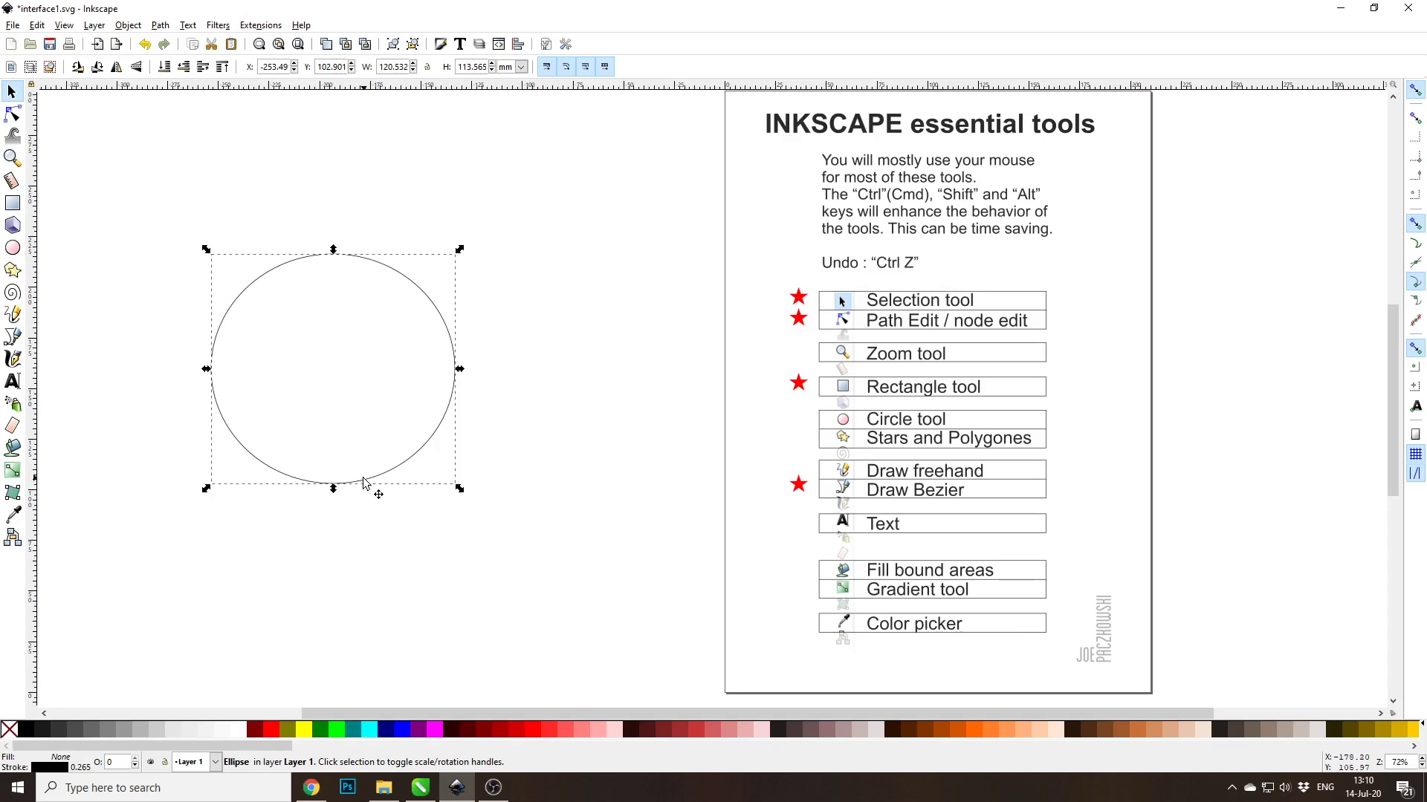
# Step: Delete the ellipse and draw a closed five-sided straight-edged Bezier path about 234 by 232 mm beside the page
pyautogui.press('Delete')
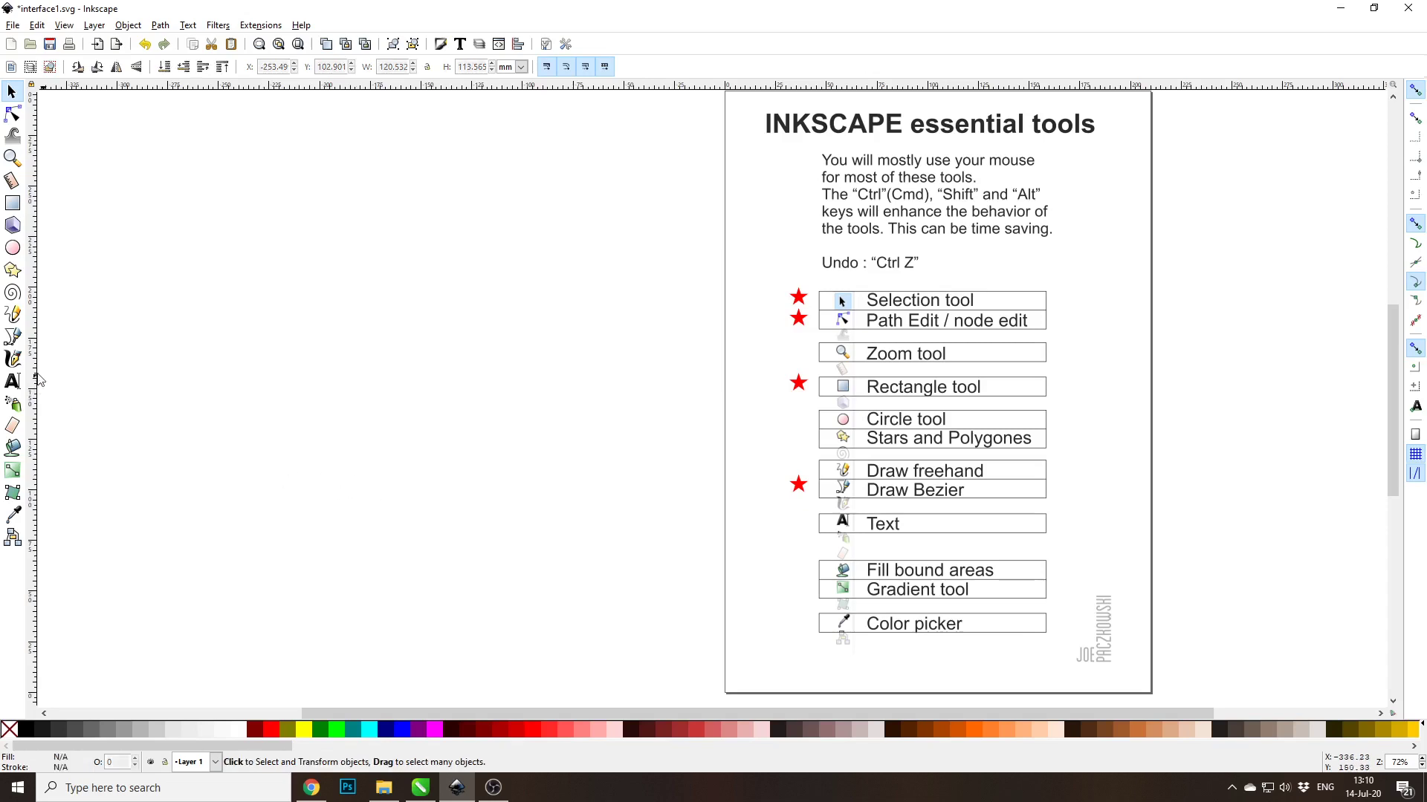
pyautogui.click(13, 336)
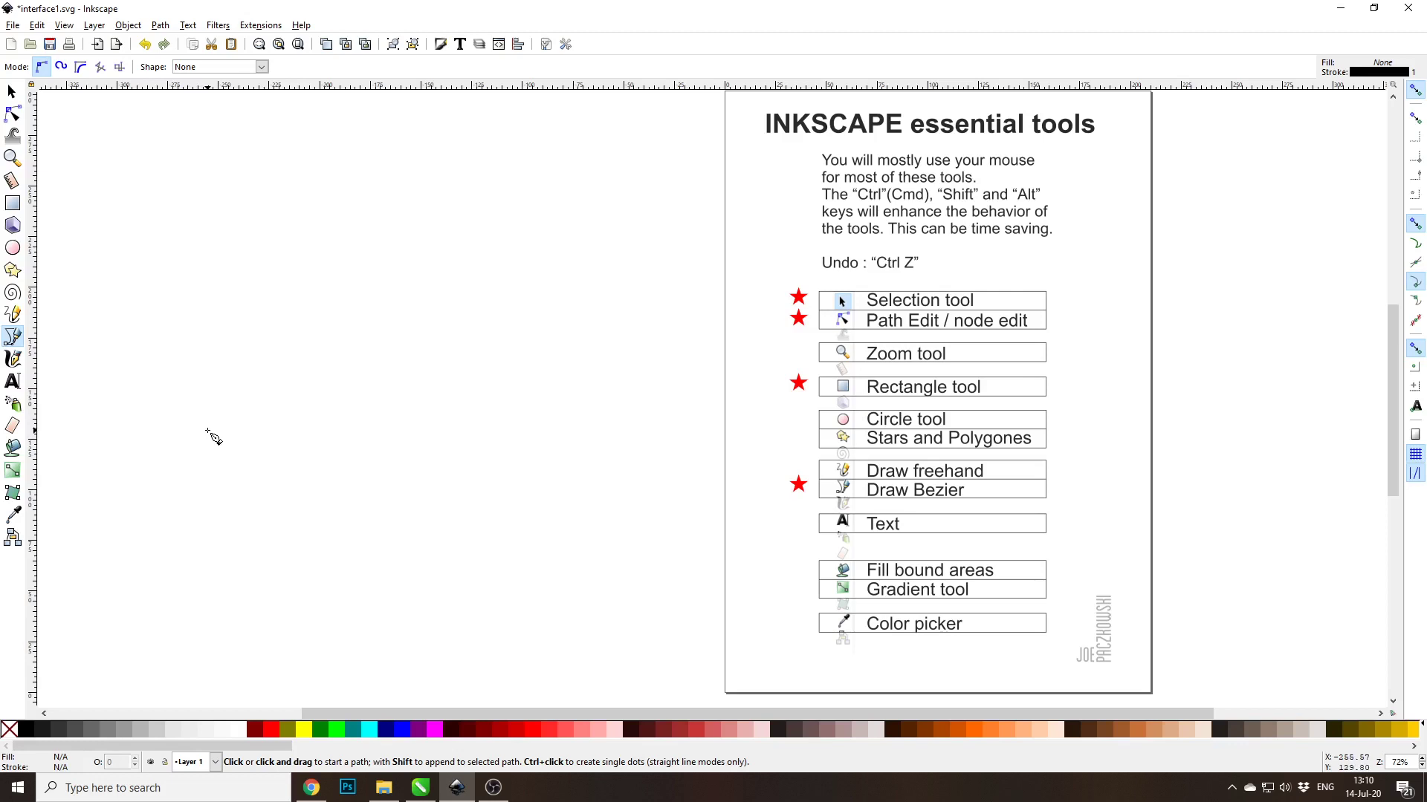
pyautogui.click(274, 447)
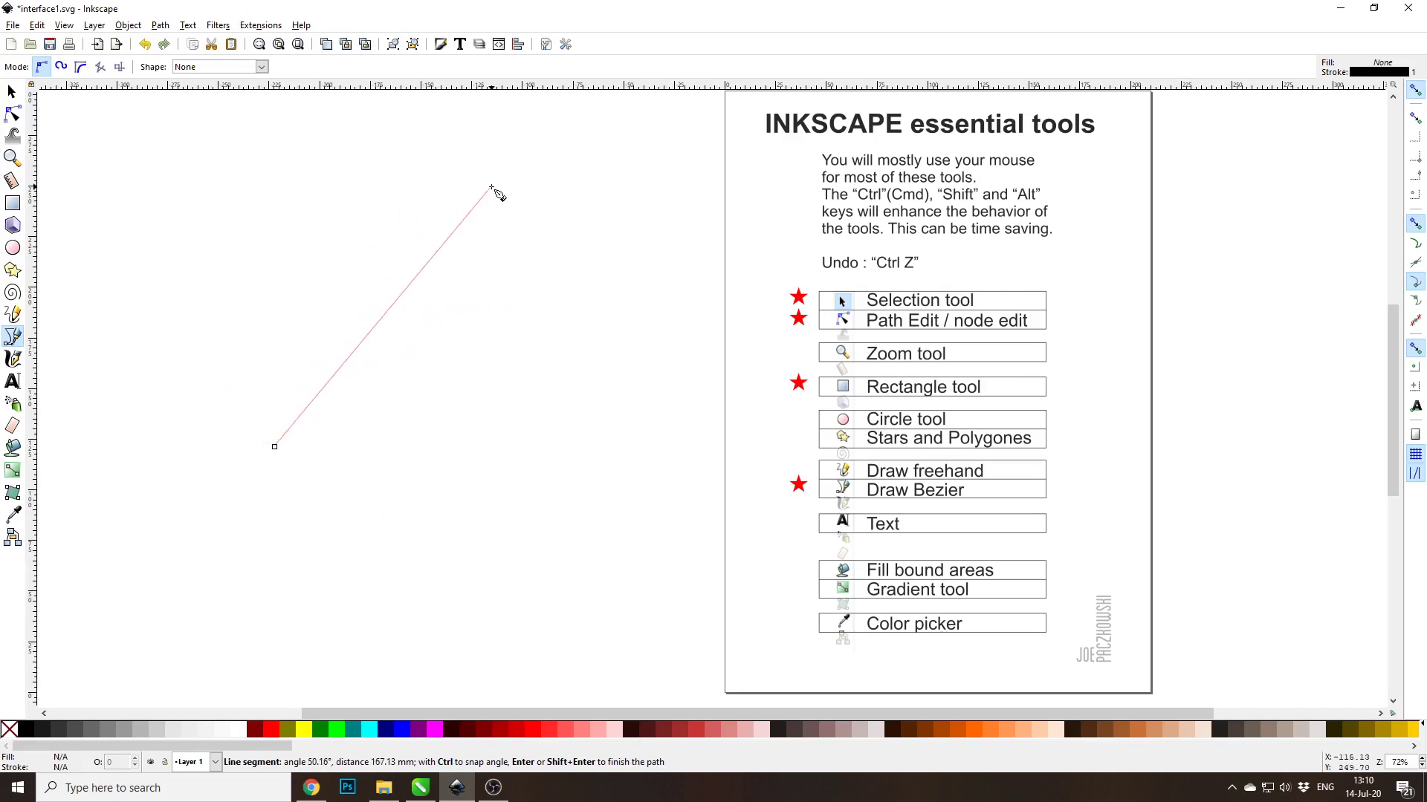
pyautogui.click(574, 175)
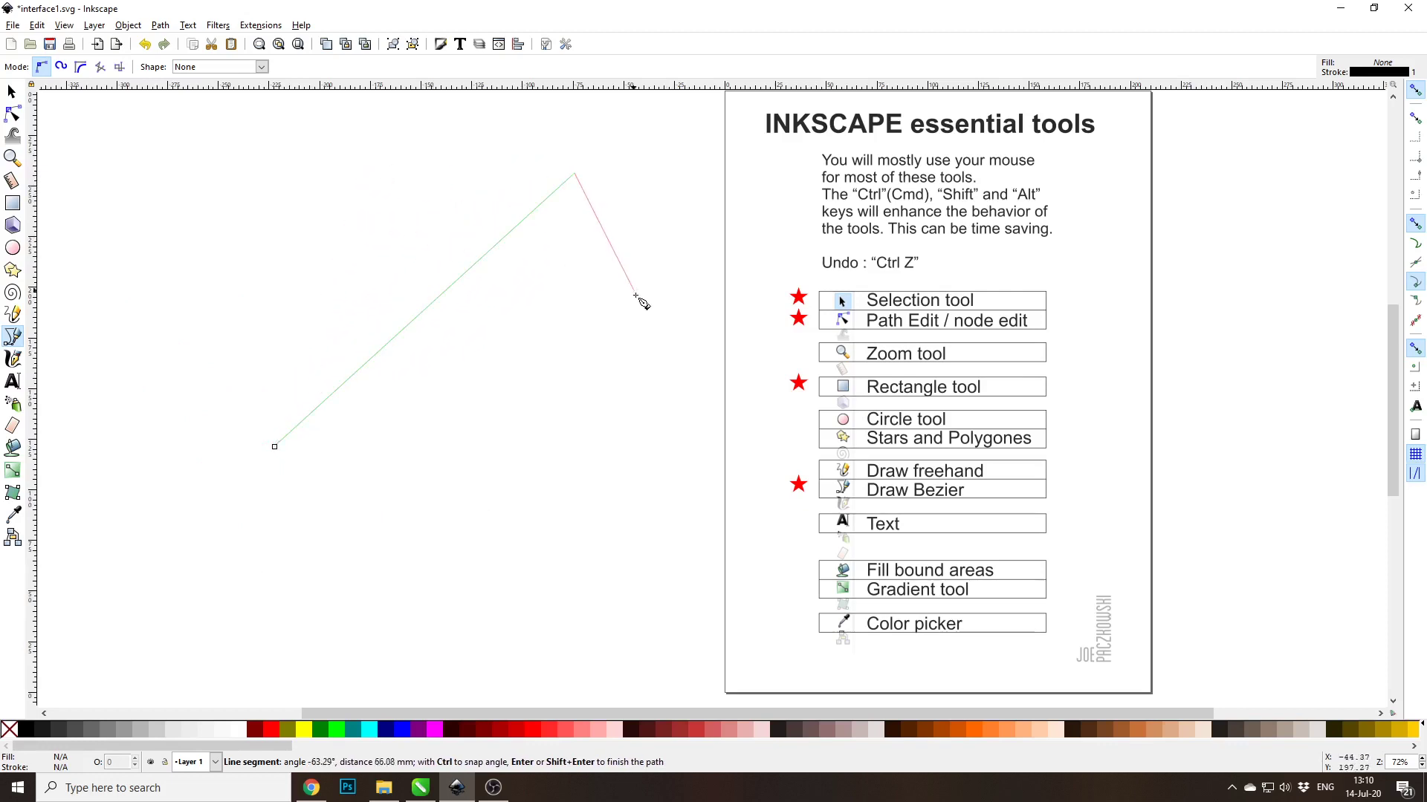
pyautogui.click(658, 459)
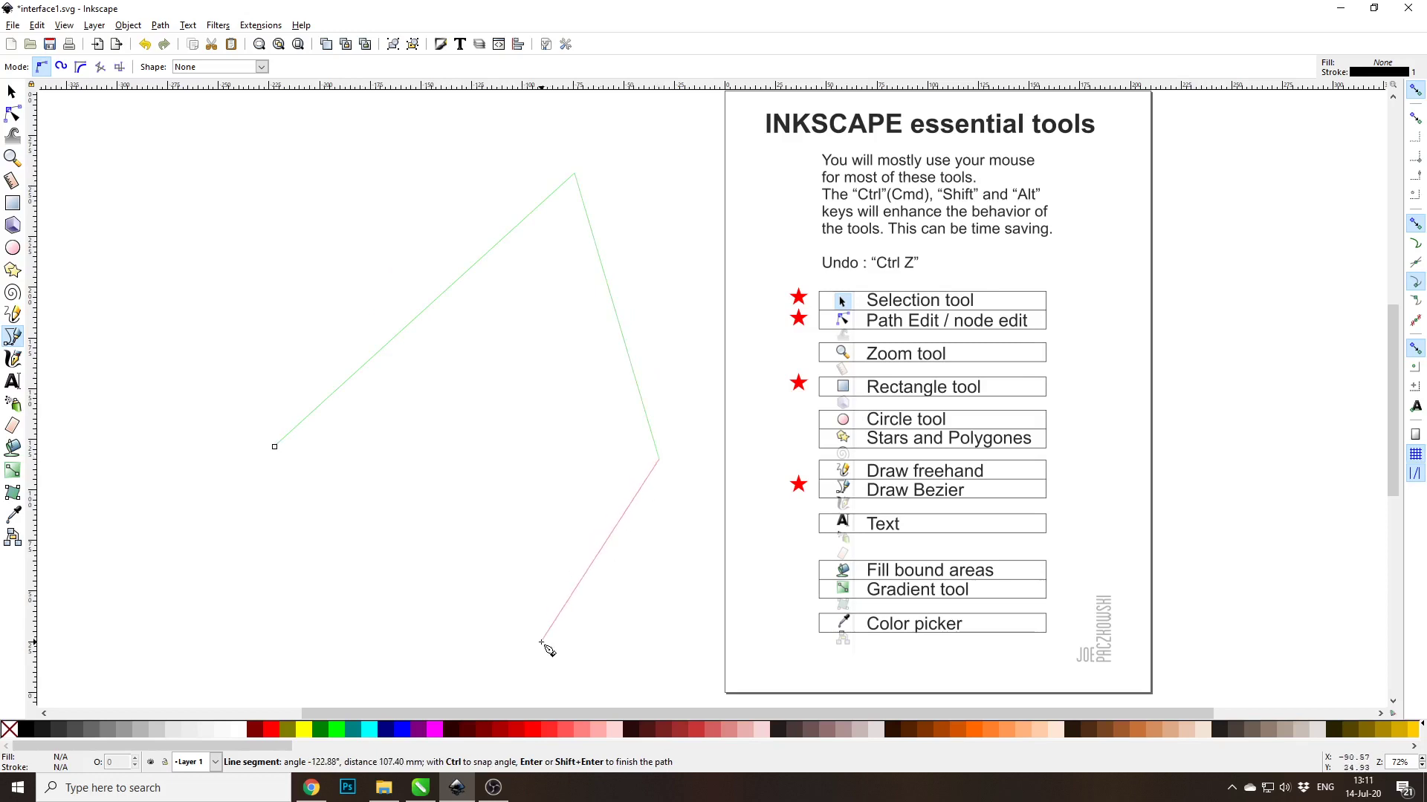
pyautogui.click(541, 642)
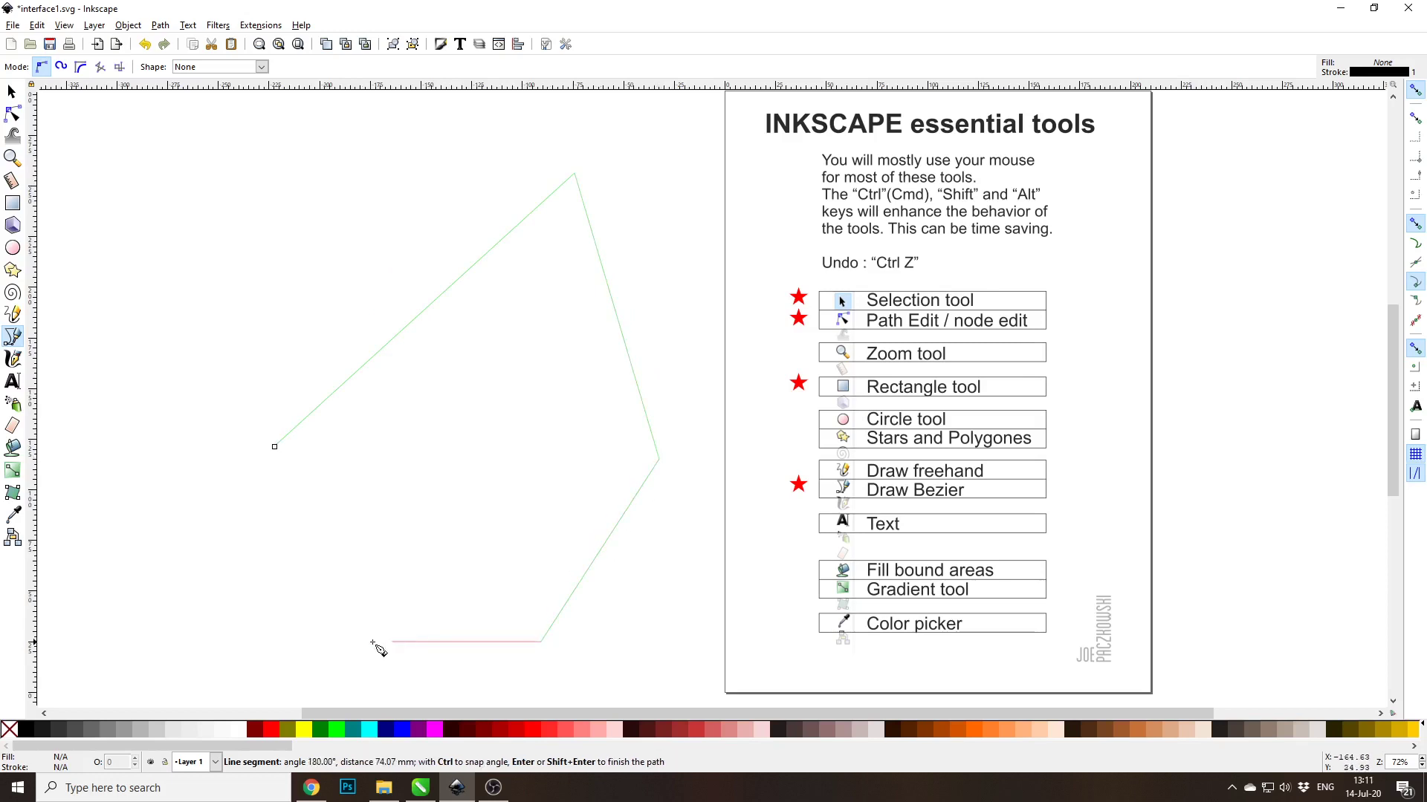
pyautogui.click(186, 632)
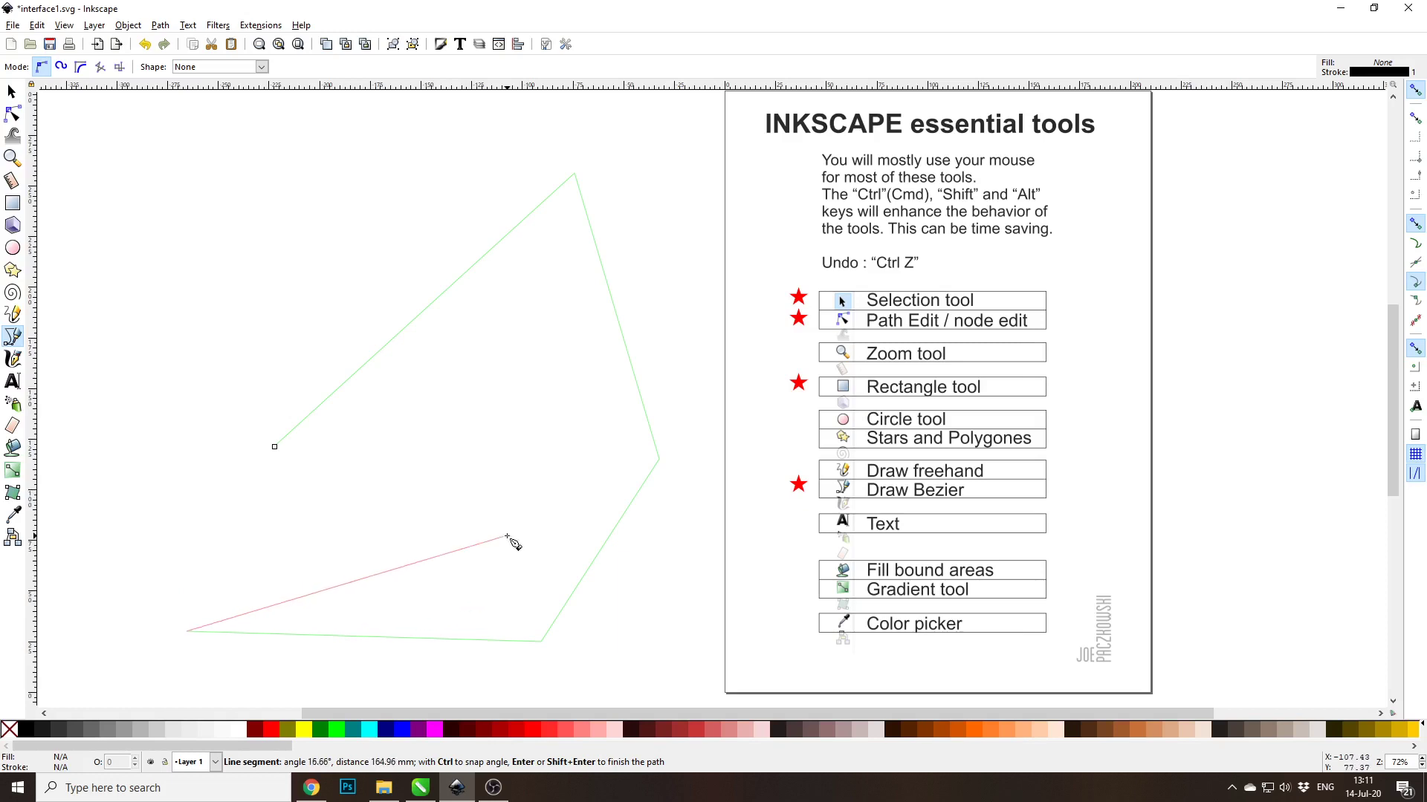
pyautogui.click(274, 447)
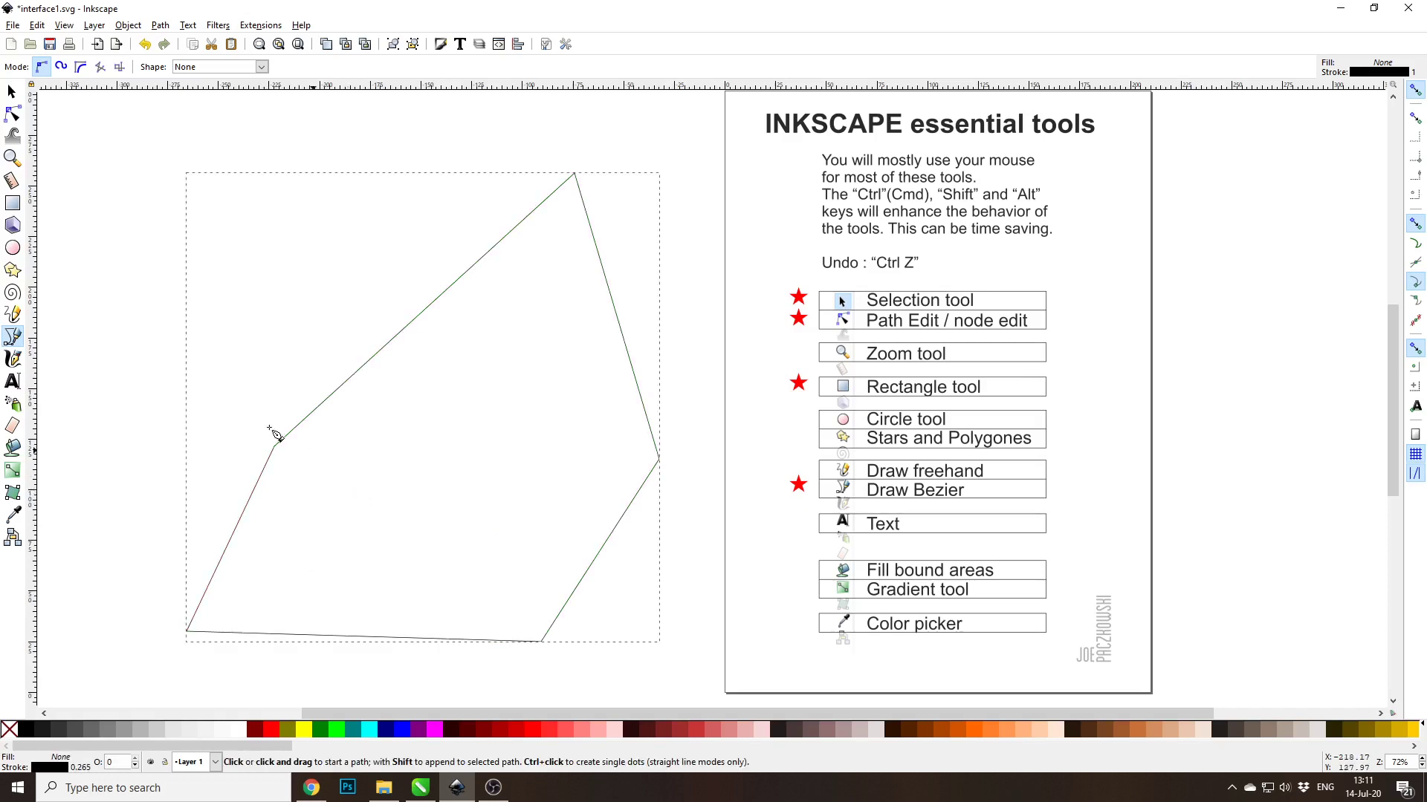
# Step: Shift the polygon slightly up and left, and pull its lower-right and topmost nodes inward
pyautogui.press('s')
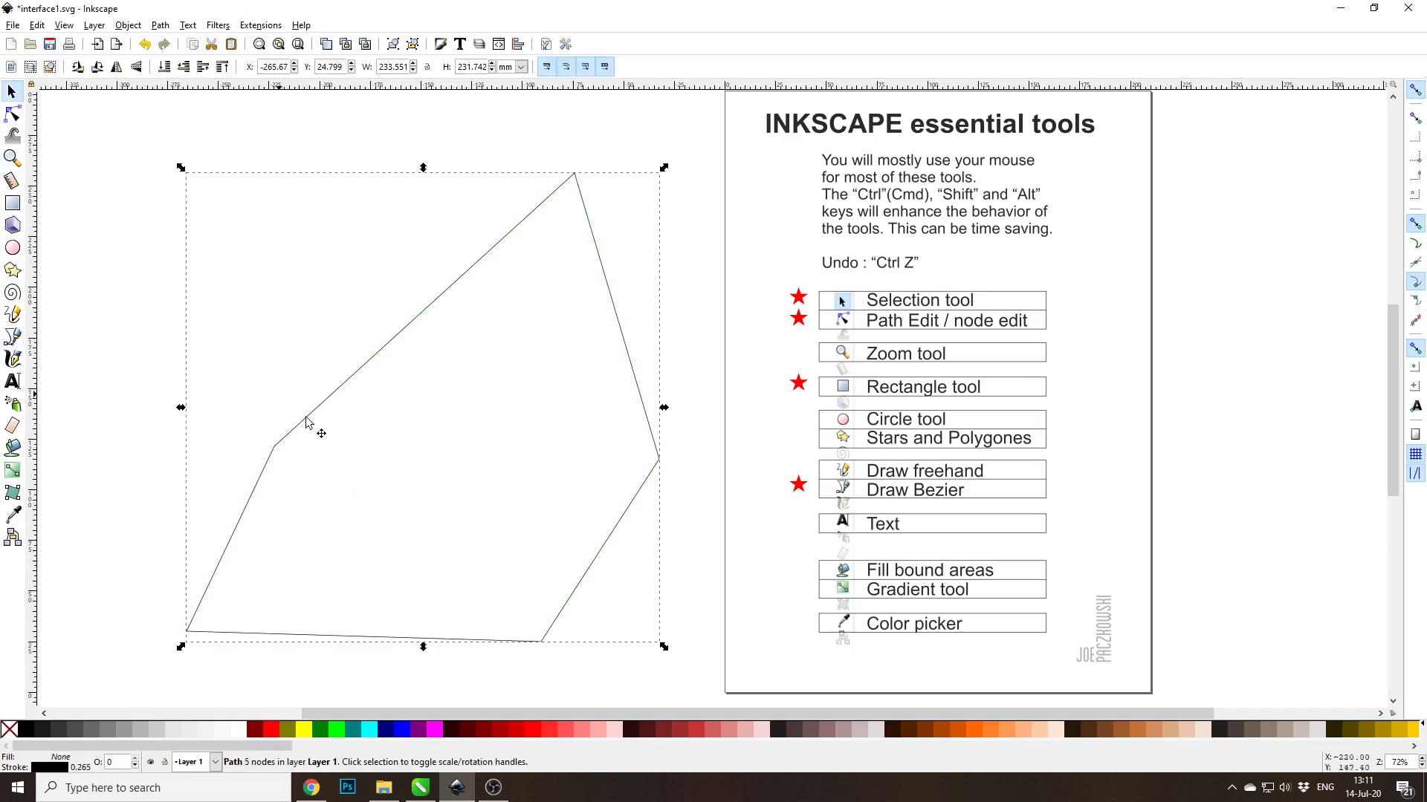
pyautogui.moveTo(312, 416); pyautogui.dragTo(295, 394)
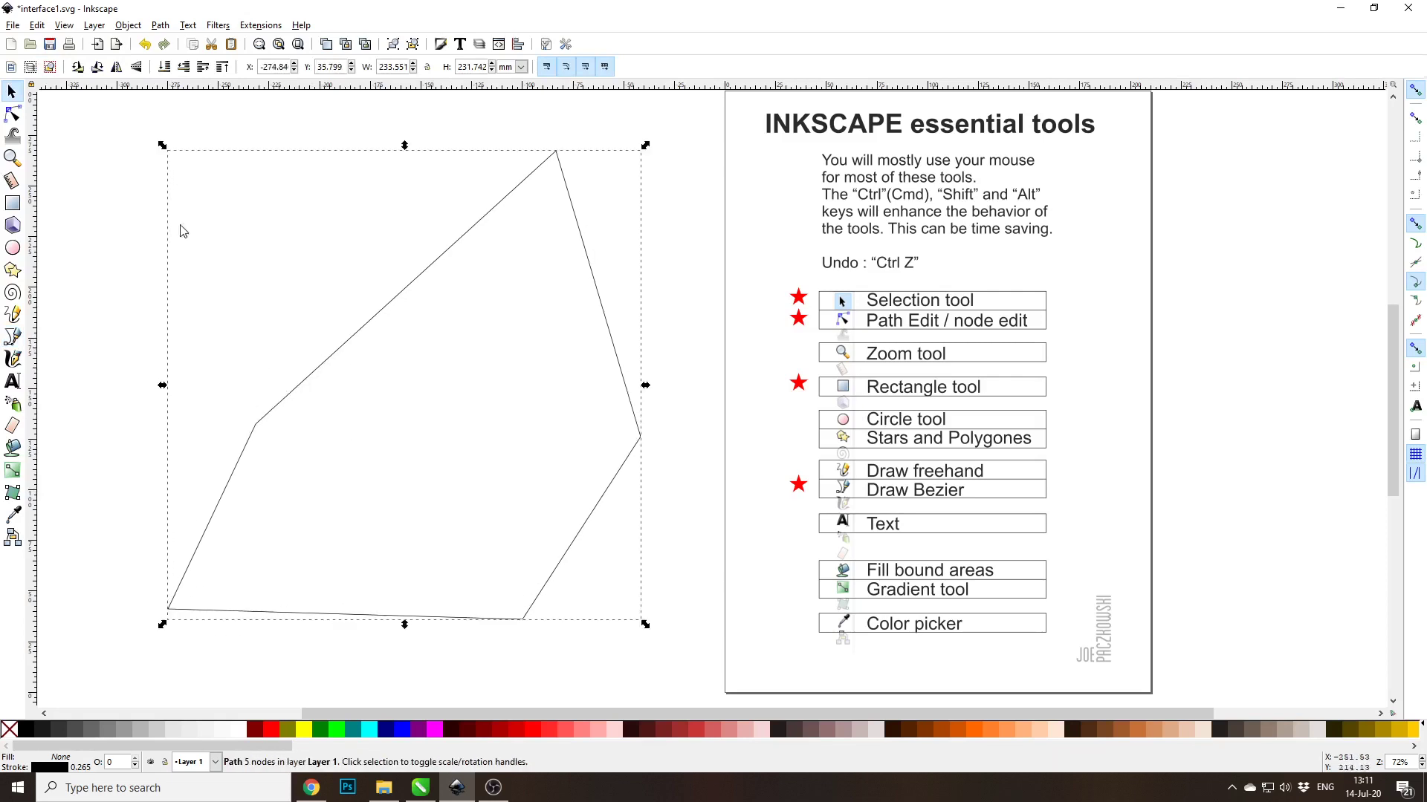
pyautogui.click(13, 113)
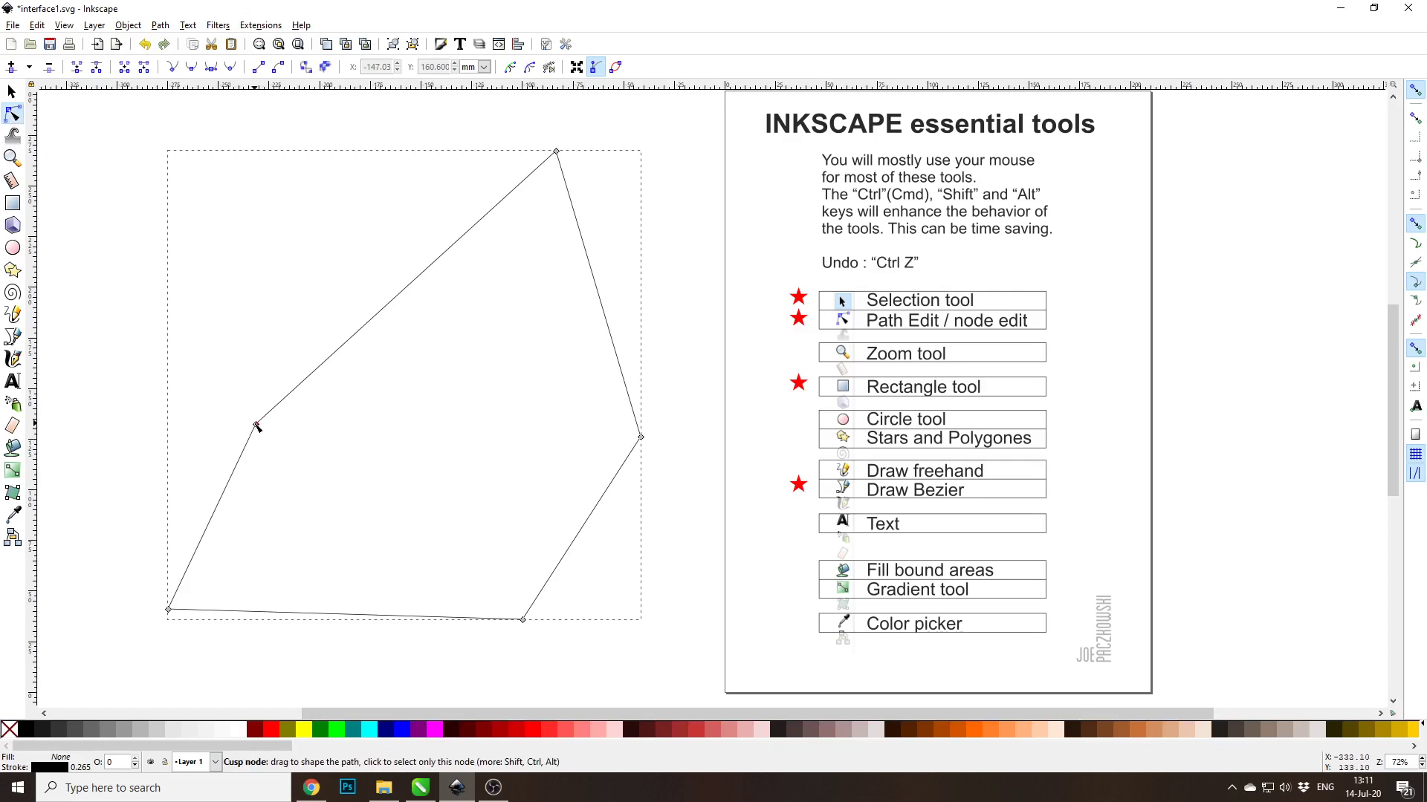
pyautogui.moveTo(523, 619); pyautogui.dragTo(404, 584)
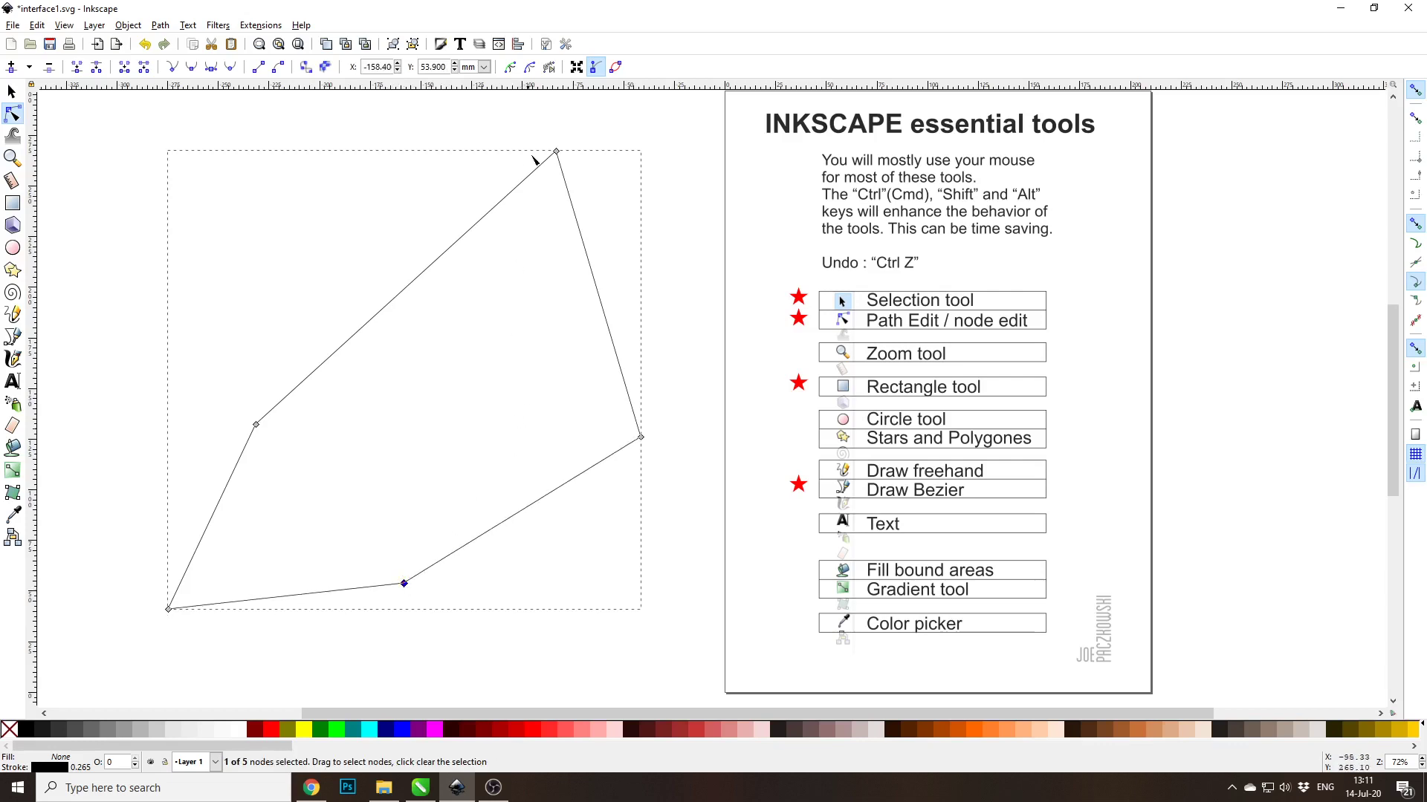
pyautogui.moveTo(556, 152); pyautogui.dragTo(438, 221)
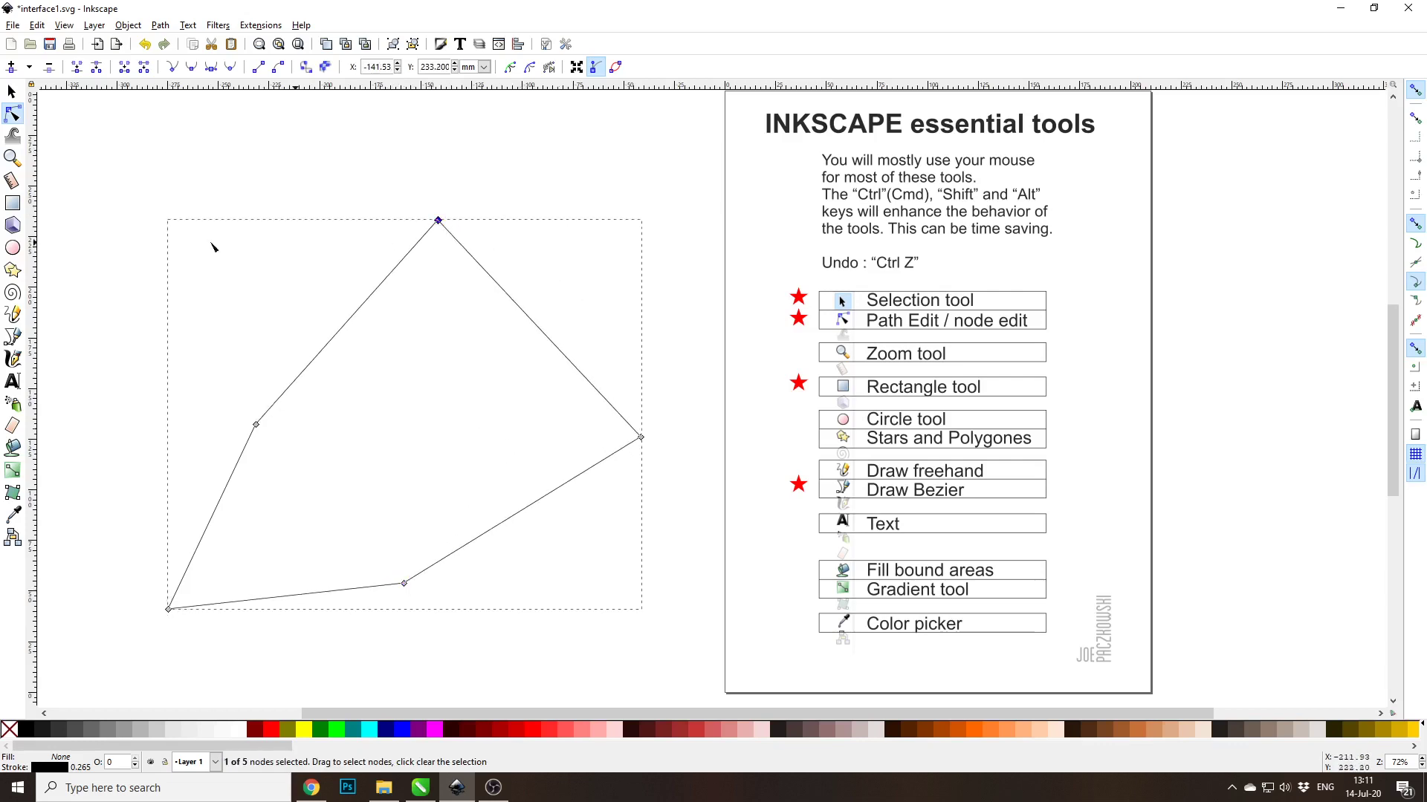
# Step: Delete the polygon and draw a closed Bezier path with three curved nodes and a pointed starting corner beside the page
pyautogui.press('s')
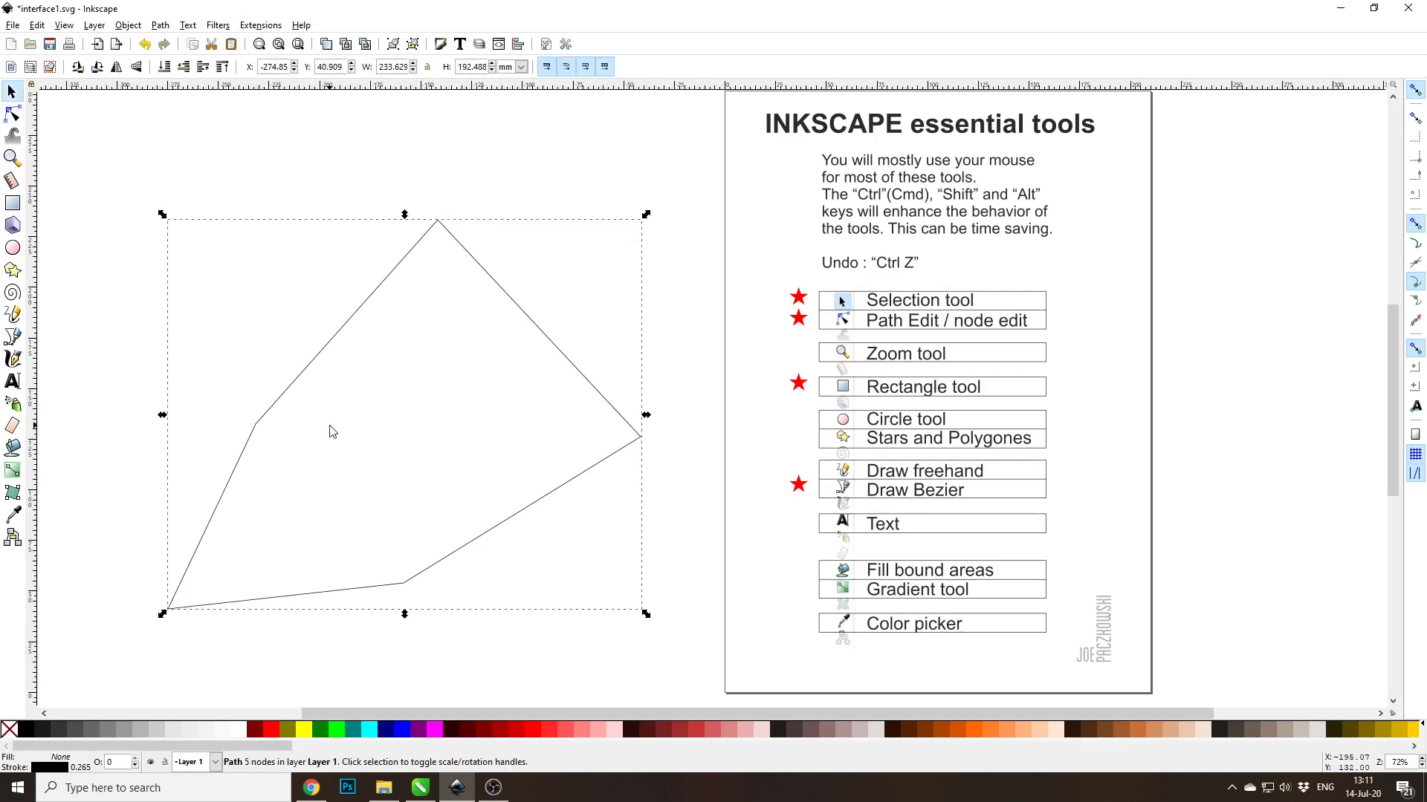
pyautogui.press('Delete')
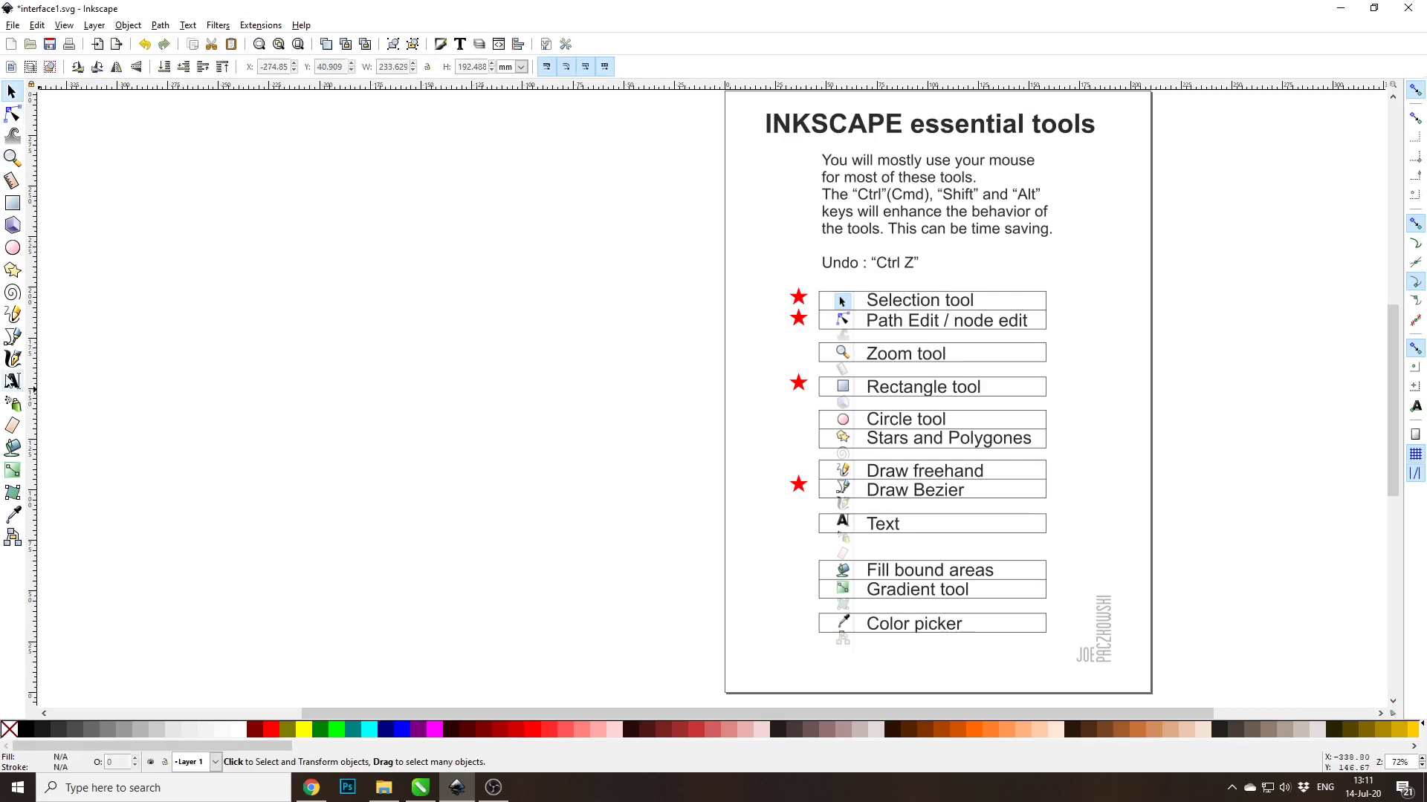
pyautogui.click(13, 337)
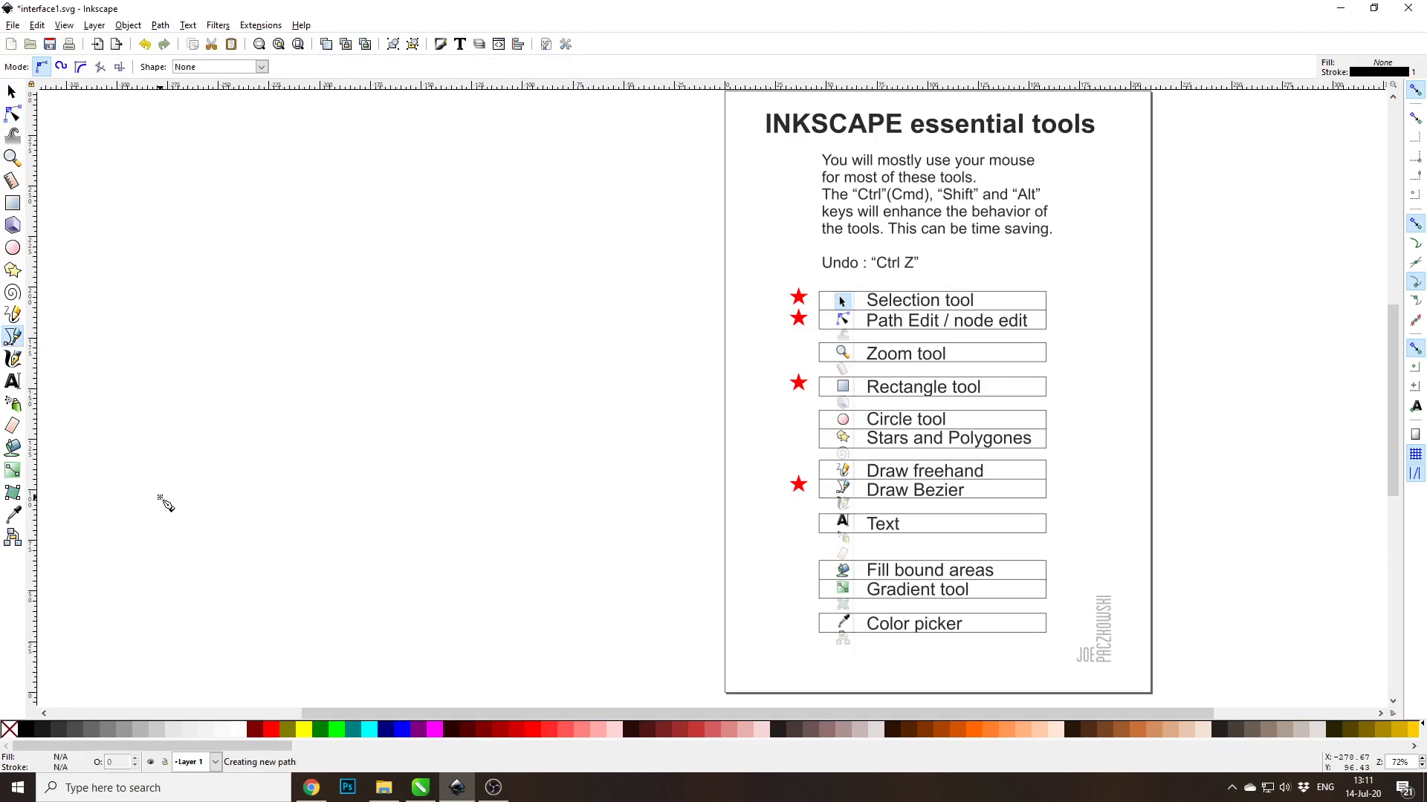
pyautogui.moveTo(160, 497); pyautogui.dragTo(383, 297)
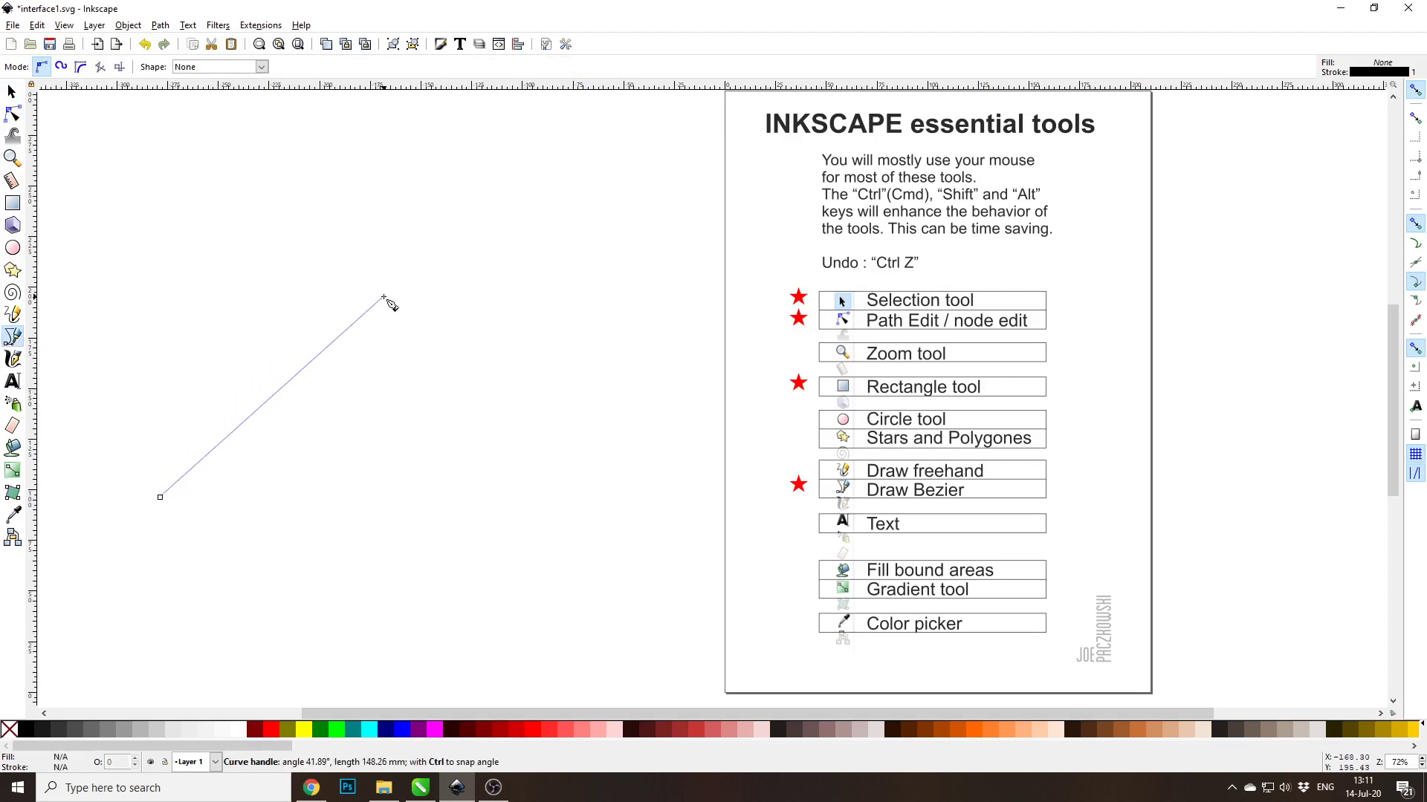
pyautogui.moveTo(522, 368); pyautogui.dragTo(617, 505)
pyautogui.moveTo(544, 572); pyautogui.dragTo(486, 604)
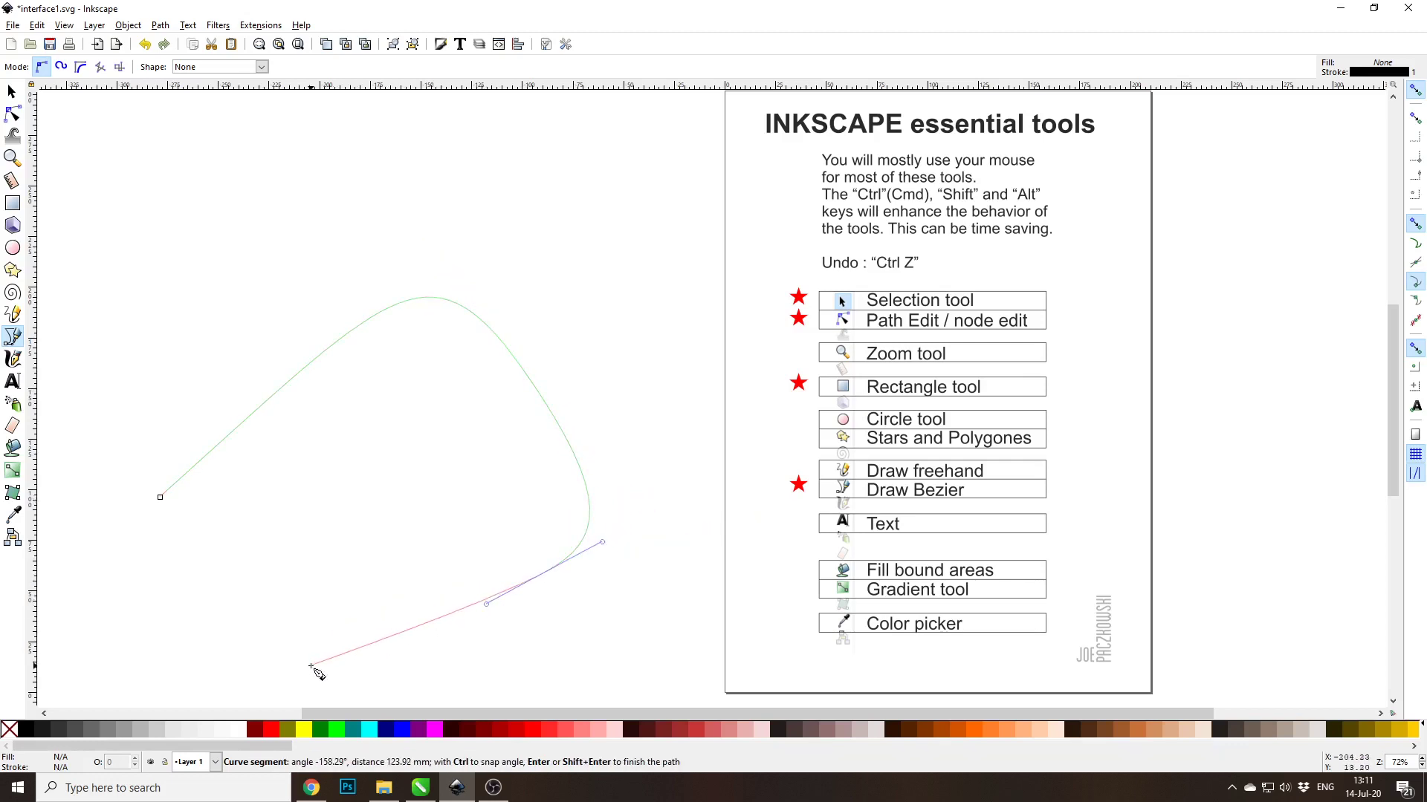
pyautogui.moveTo(321, 673); pyautogui.dragTo(240, 576)
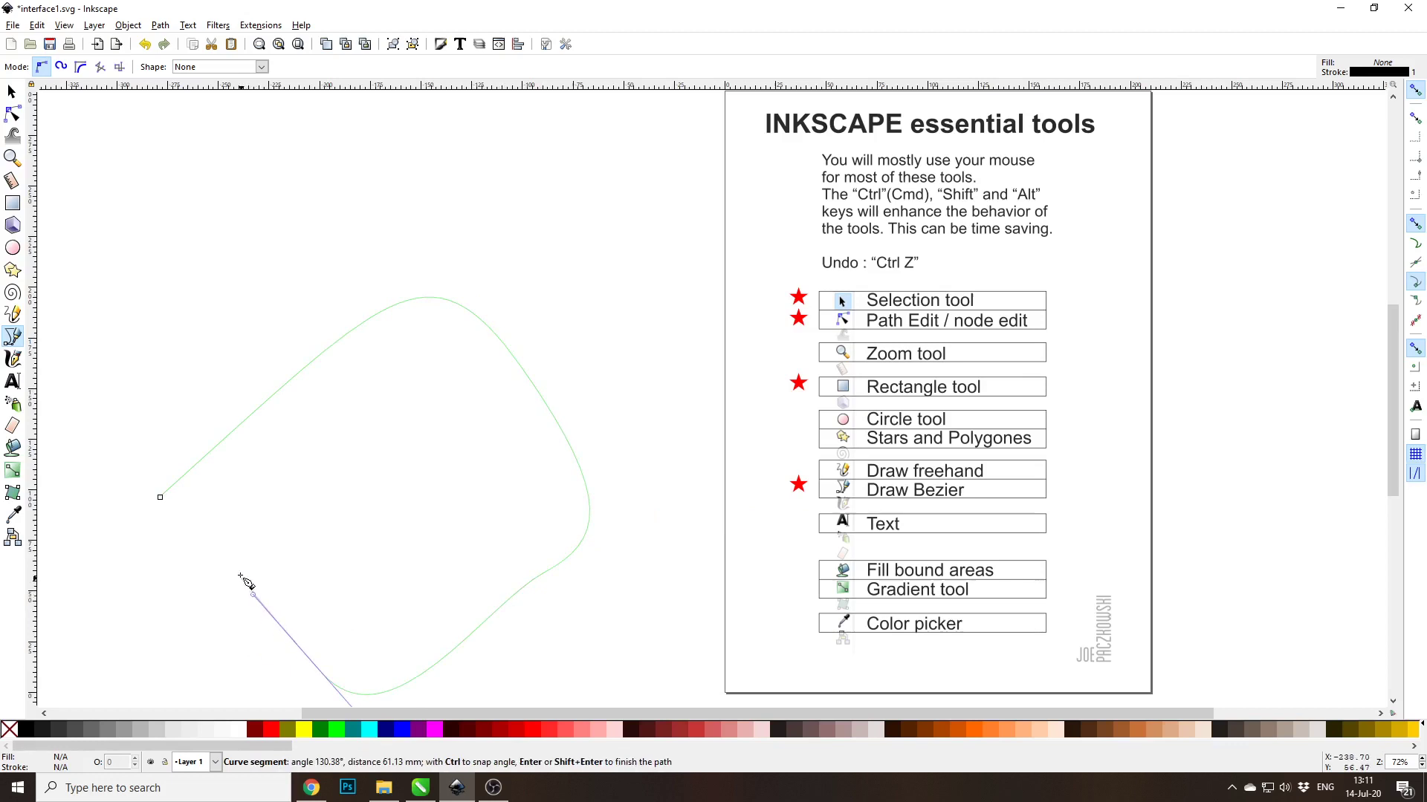
pyautogui.click(160, 498)
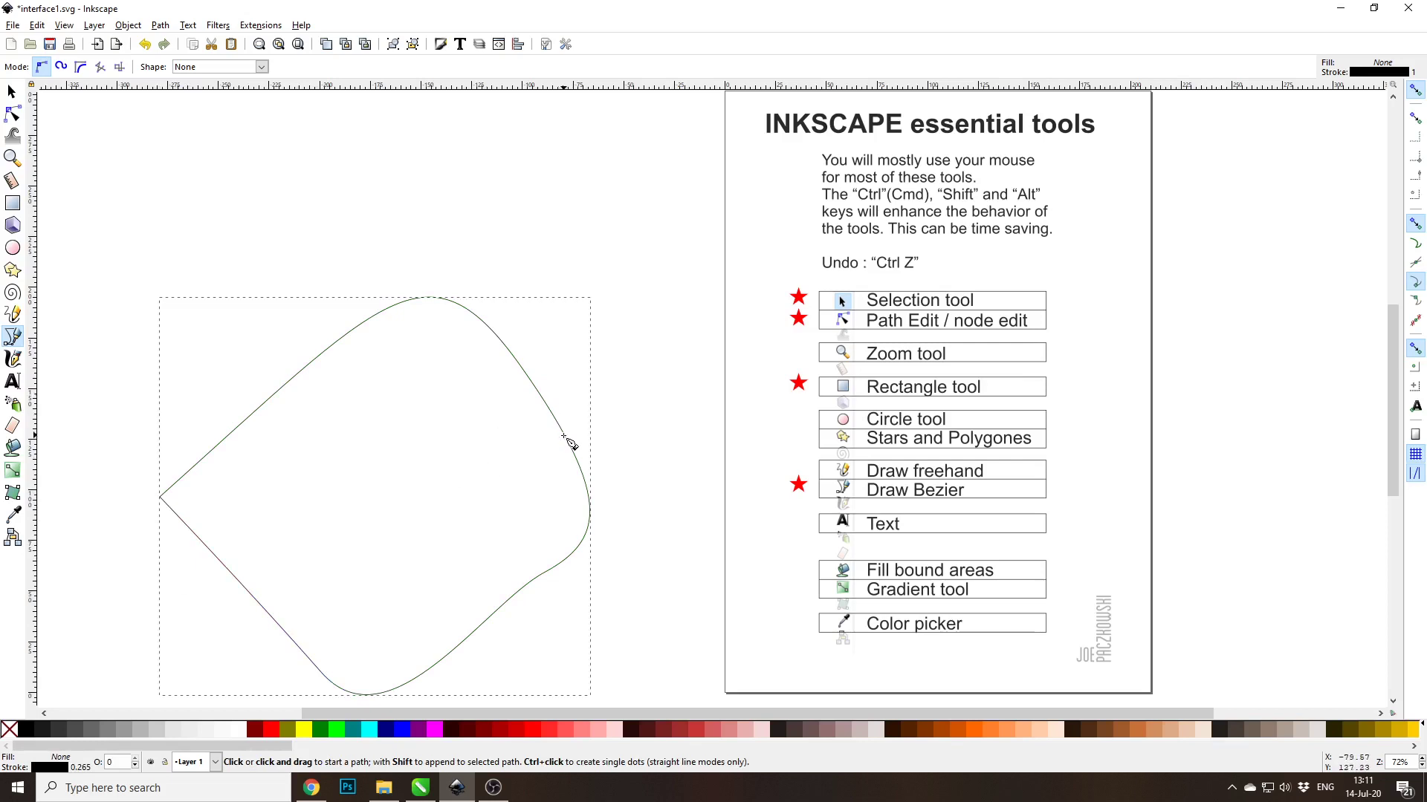
# Step: Fill the curved shape with light grey and shorten the upper handle of its upper-right node to flatten the top curve
pyautogui.click(12, 113)
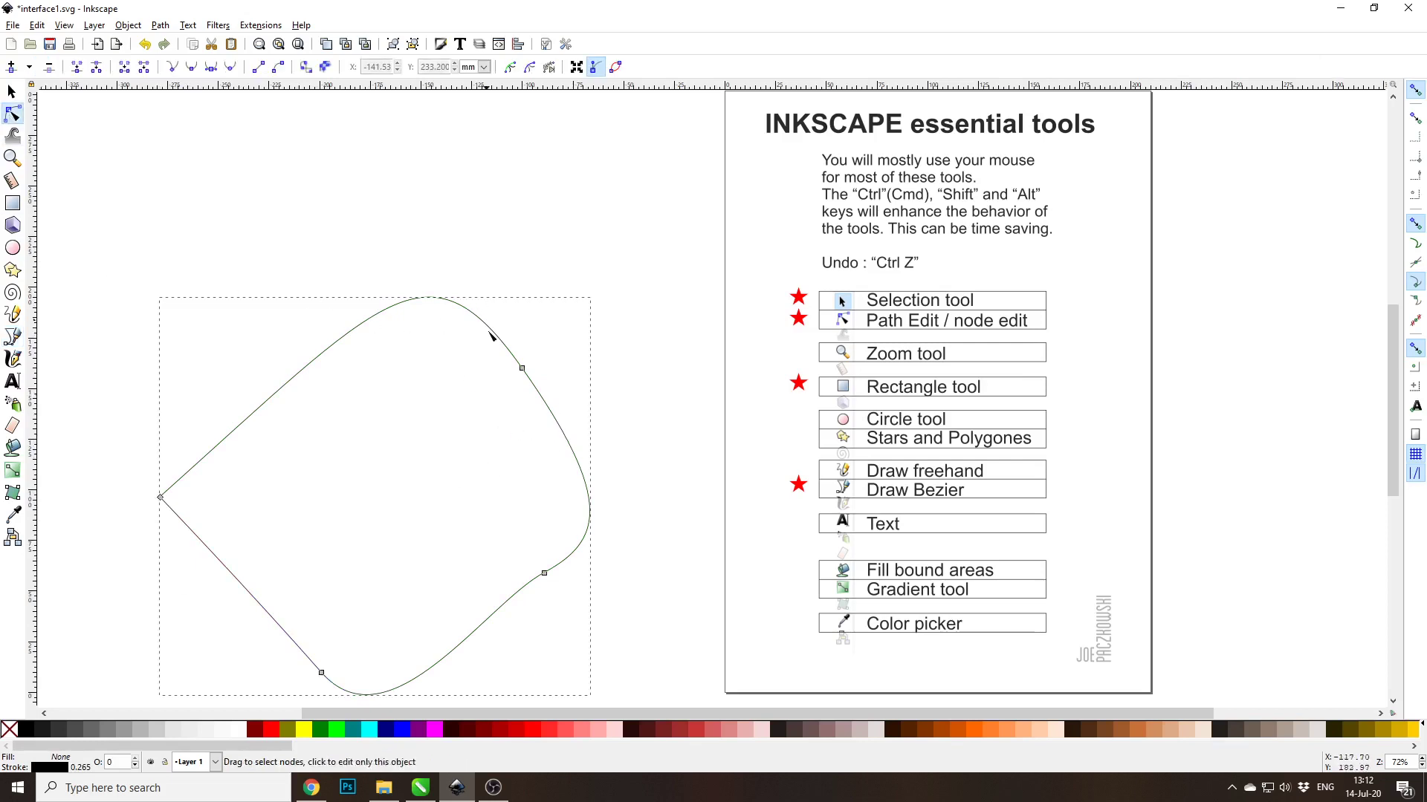
pyautogui.click(149, 729)
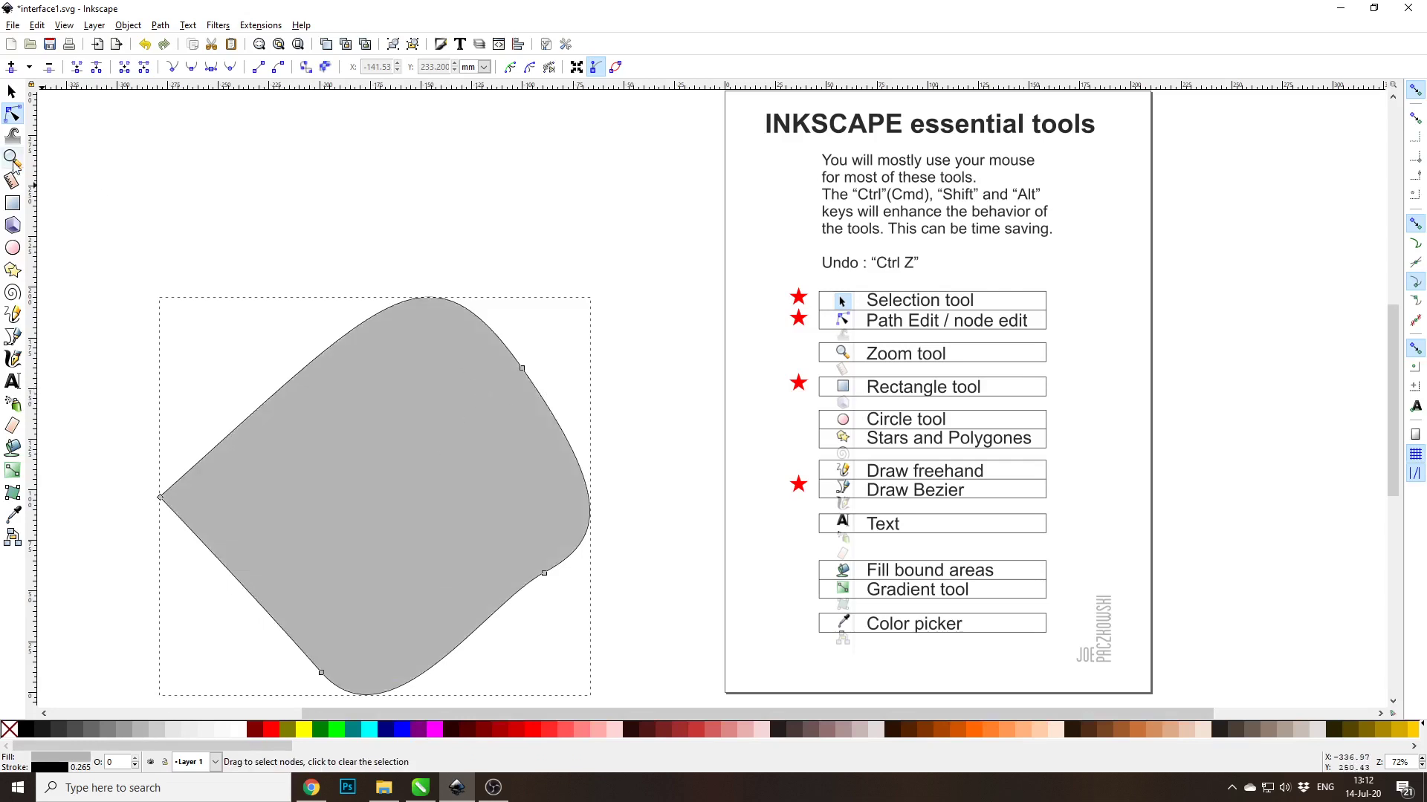
pyautogui.click(522, 368)
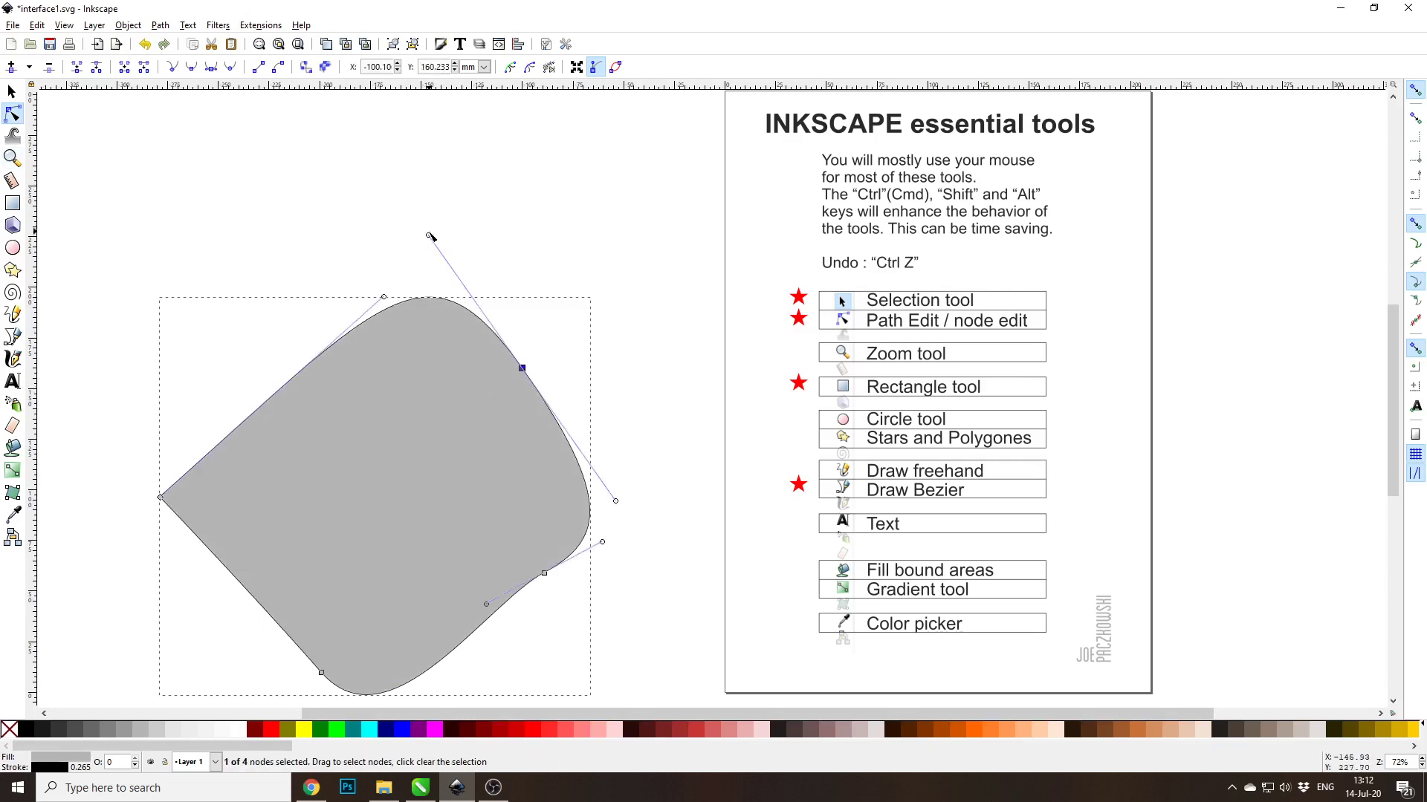
pyautogui.moveTo(430, 236); pyautogui.dragTo(480, 350)
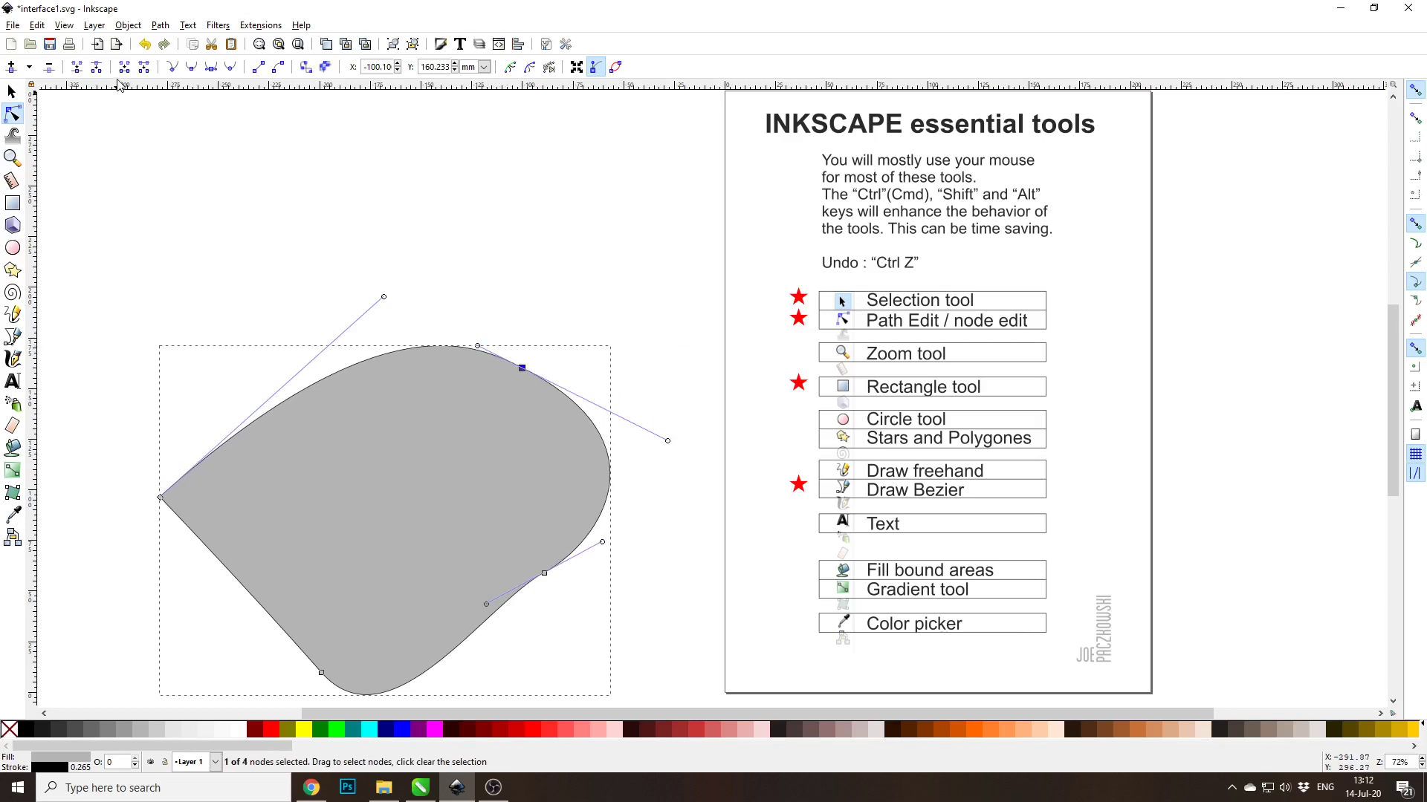
# Step: Make the upper-right node a corner, shorten its lower handle, then turn the lower-right node's handles steeper and move that node outward
pyautogui.click(174, 67)
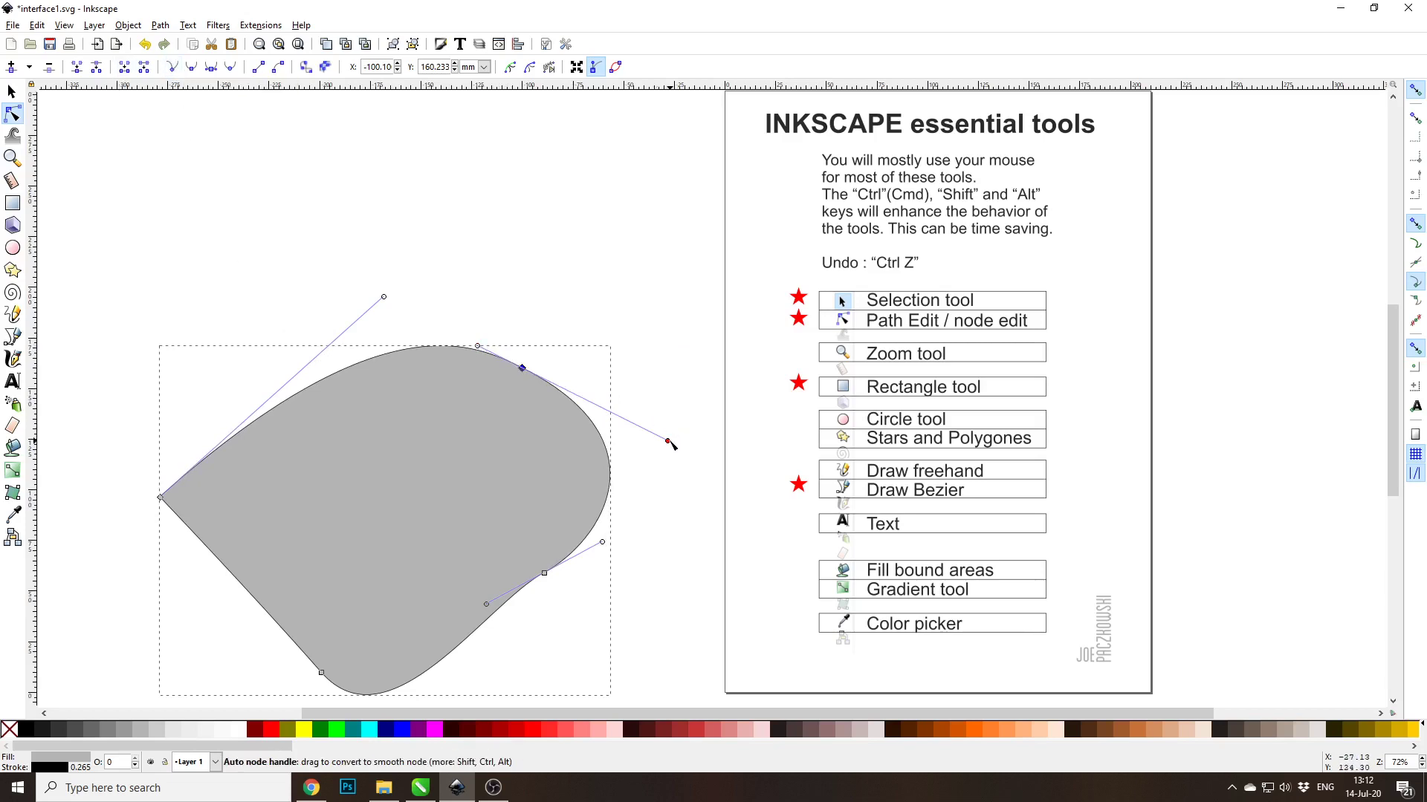
pyautogui.moveTo(667, 441); pyautogui.dragTo(587, 415)
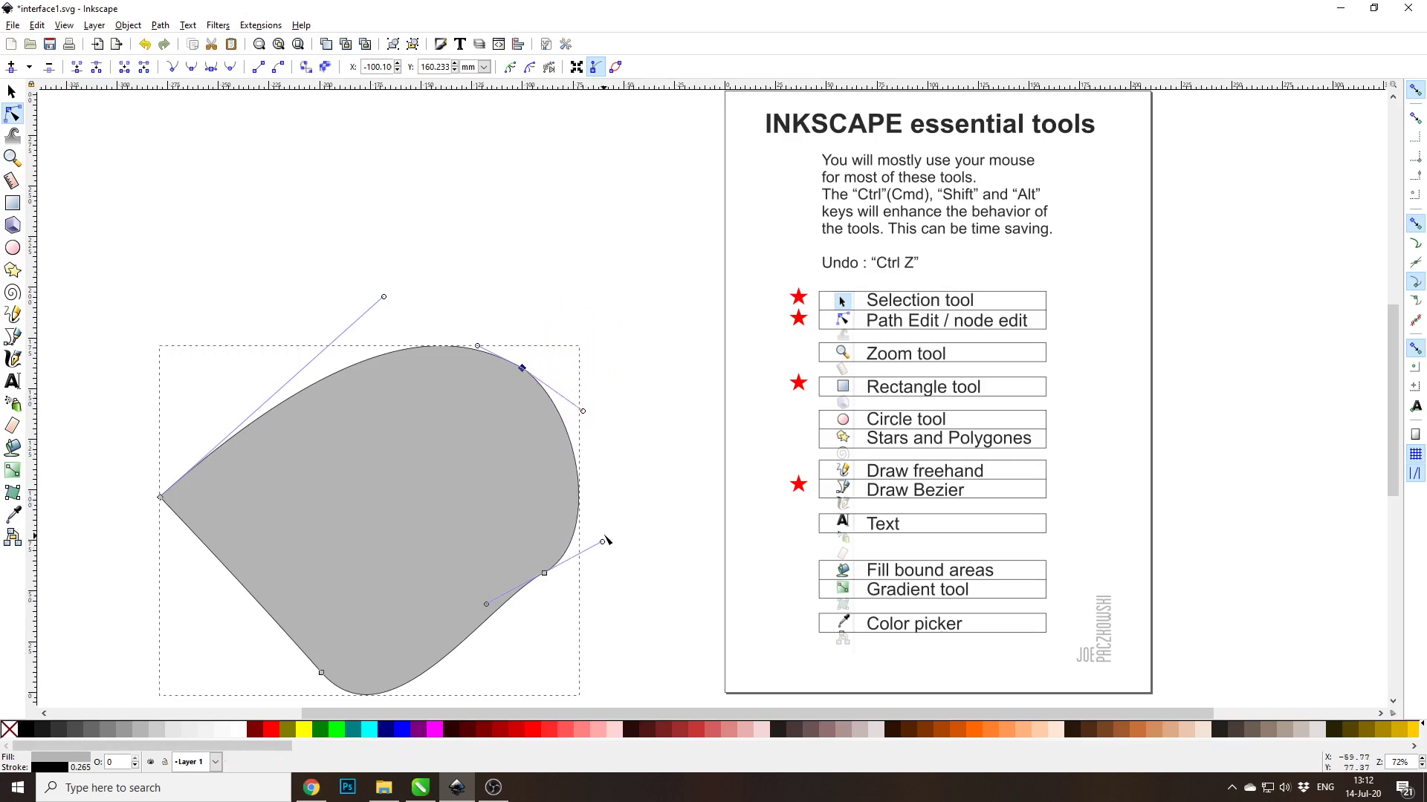
pyautogui.moveTo(603, 542); pyautogui.dragTo(566, 509)
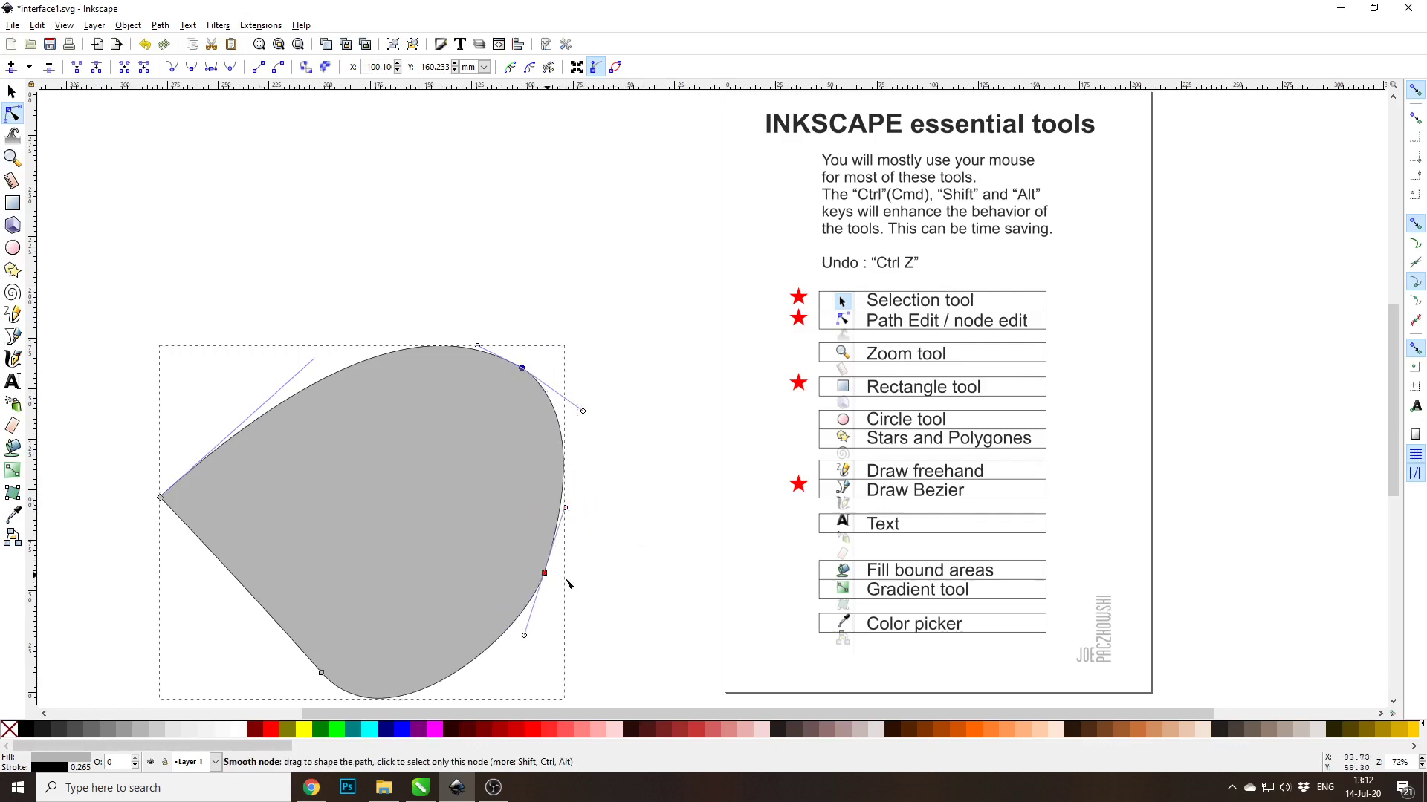
pyautogui.moveTo(546, 574); pyautogui.dragTo(618, 584)
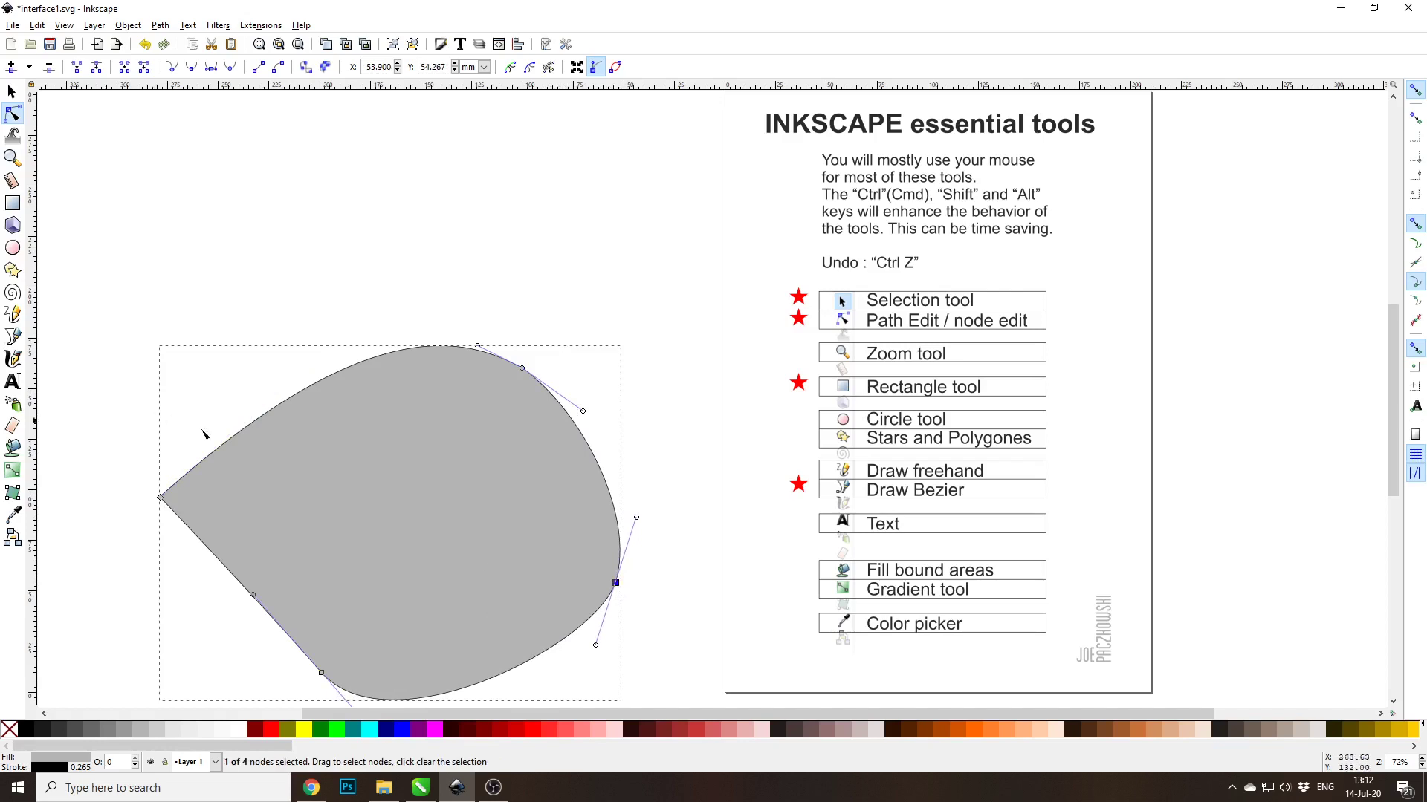
# Step: Delete the grey shape, draw a large closed, lobed freehand outline beside the page and show its nodes
pyautogui.press('s')
pyautogui.press('Delete')
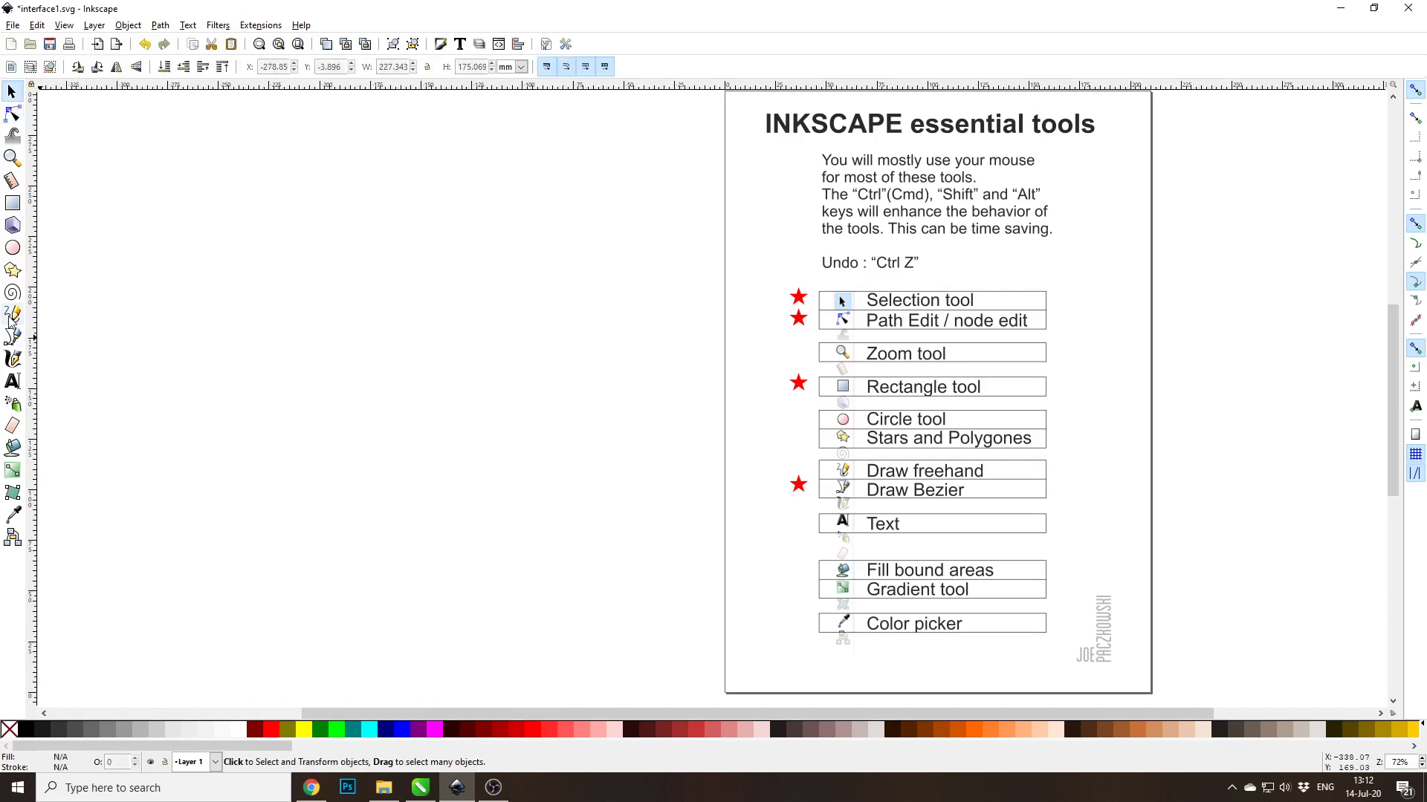
pyautogui.click(13, 315)
pyautogui.moveTo(176, 385)
pyautogui.mouseDown()
pyautogui.moveTo(233, 291)
pyautogui.moveTo(328, 395)
pyautogui.moveTo(406, 318)
pyautogui.moveTo(519, 392)
pyautogui.moveTo(551, 531)
pyautogui.moveTo(369, 632)
pyautogui.moveTo(328, 519)
pyautogui.moveTo(176, 573)
pyautogui.moveTo(205, 457)
pyautogui.moveTo(176, 384)
pyautogui.mouseUp()
pyautogui.click(13, 113)
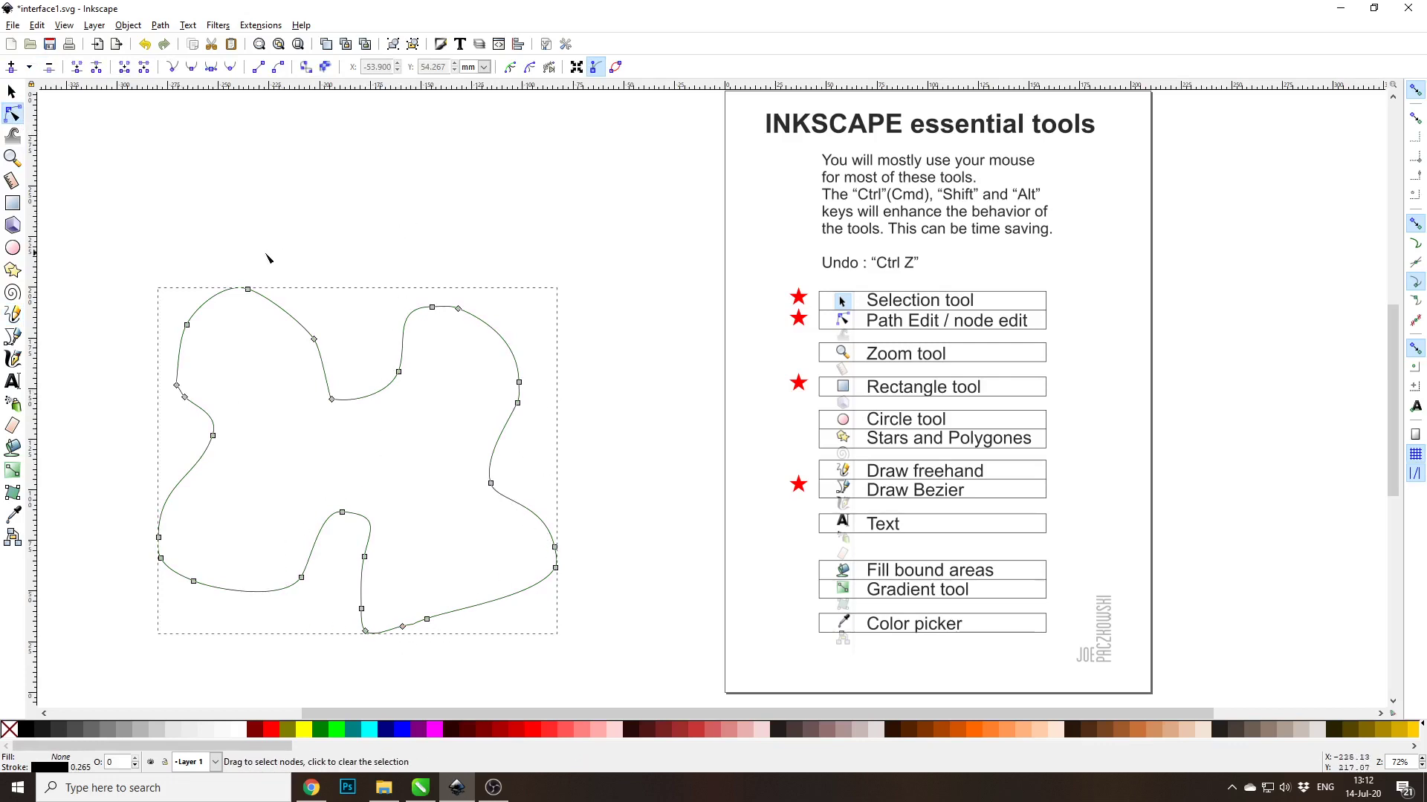
# Step: Lower the pencil smoothing, draw a smaller closed freehand outline above the large one and show its nodes
pyautogui.click(13, 314)
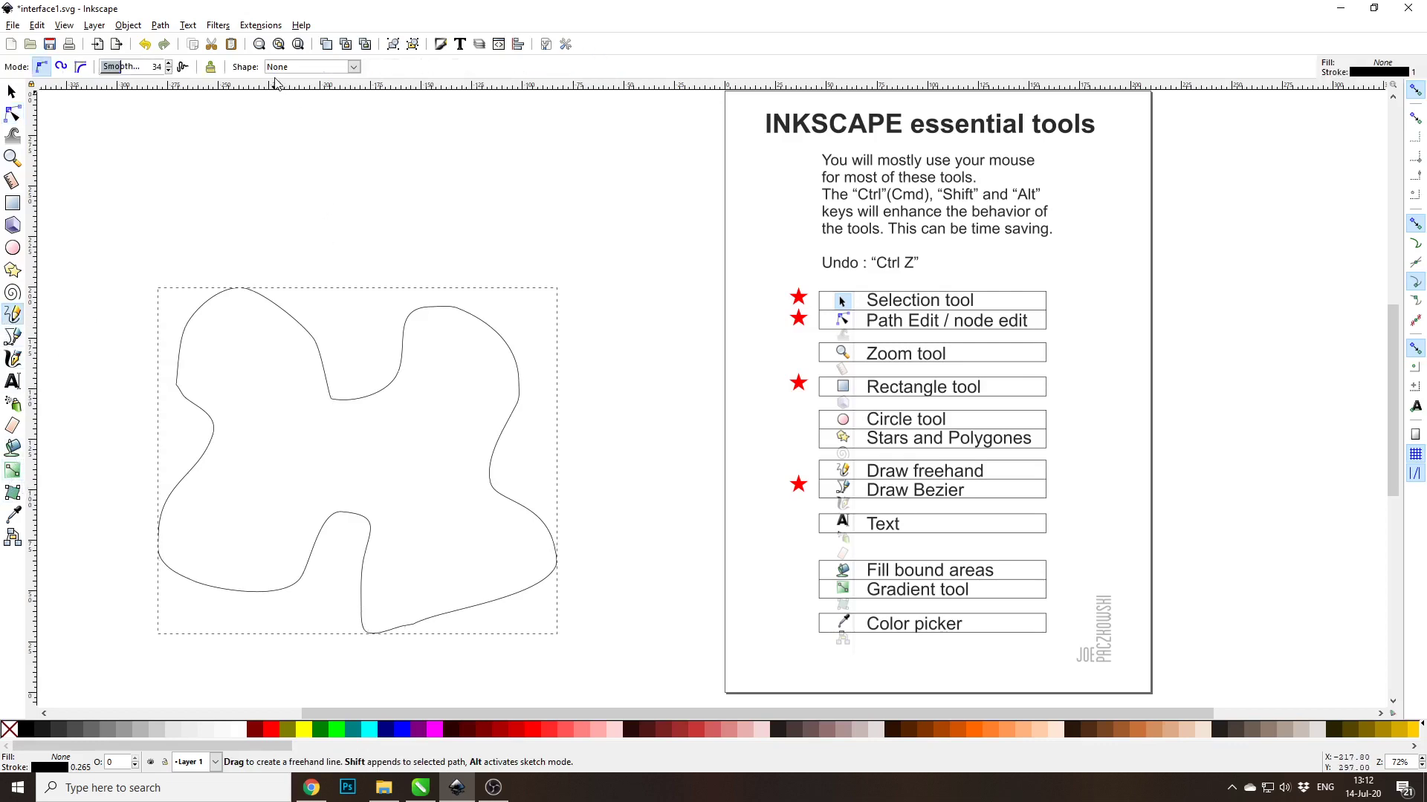
pyautogui.click(169, 70)
pyautogui.click(169, 70)
pyautogui.moveTo(194, 176)
pyautogui.mouseDown()
pyautogui.moveTo(354, 254)
pyautogui.moveTo(253, 254)
pyautogui.moveTo(138, 315)
pyautogui.moveTo(200, 222)
pyautogui.moveTo(194, 177)
pyautogui.mouseUp()
pyautogui.click(12, 113)
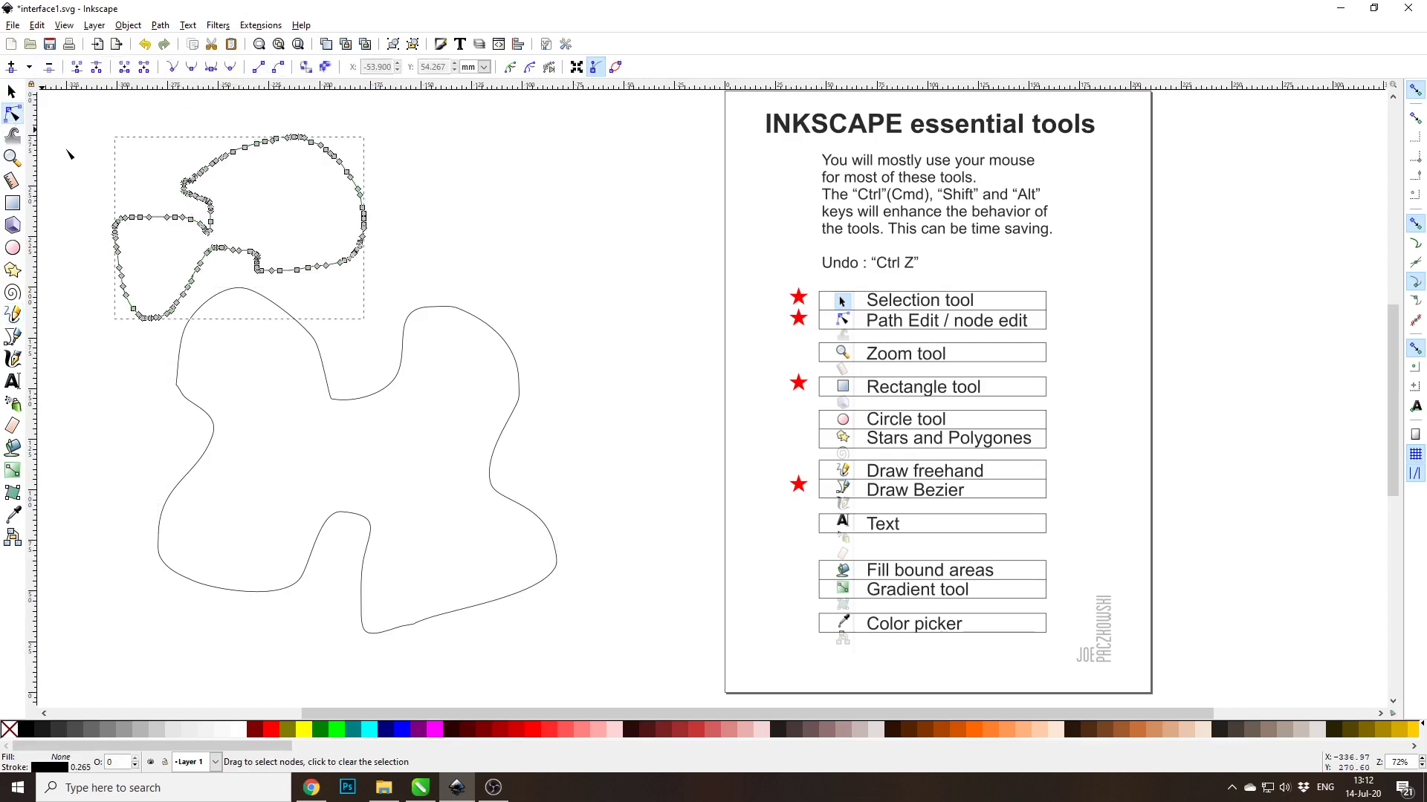
# Step: Examine up close the nodes along the smaller freehand outline
pyautogui.scroll(3, 339, 144)
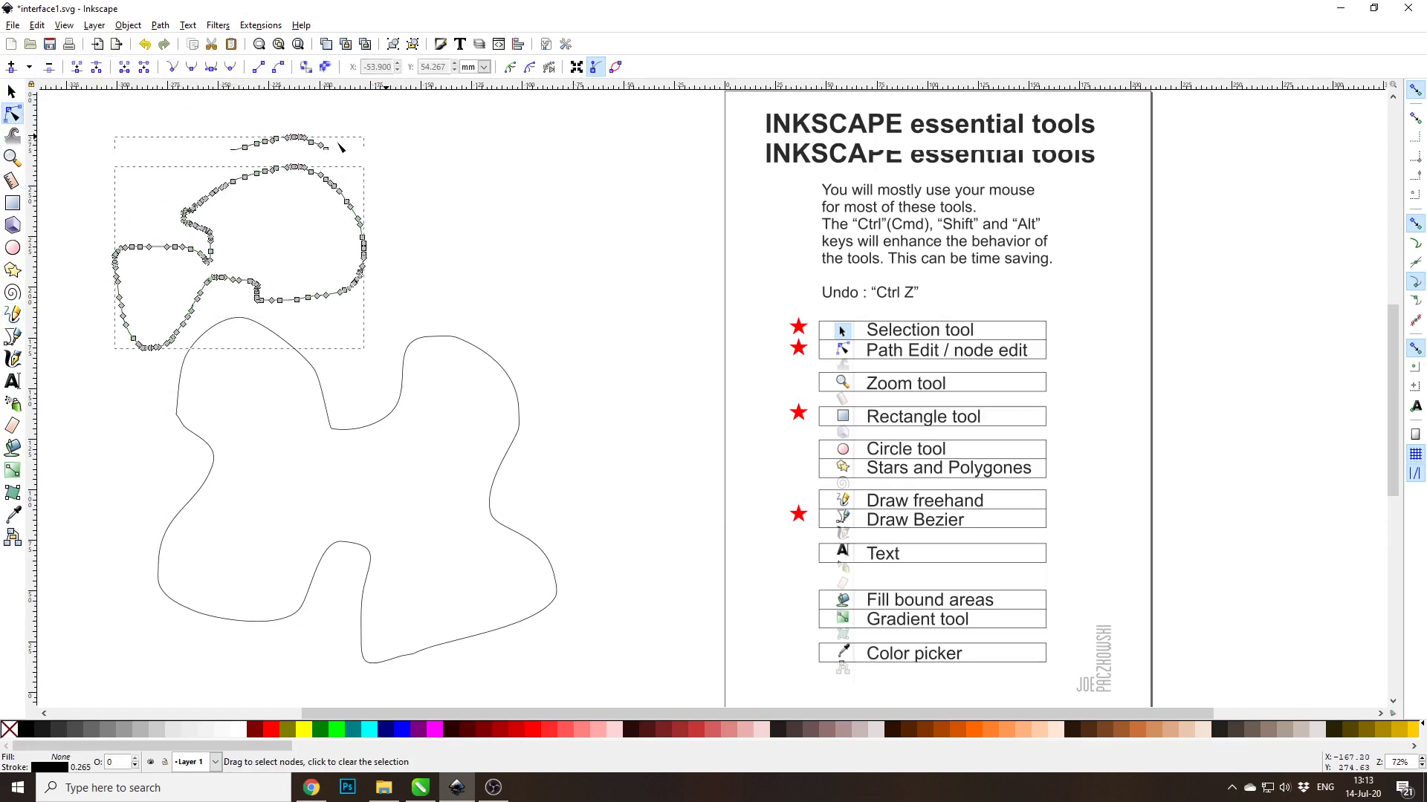
pyautogui.scroll(-3, 287, 193)
pyautogui.scroll(4, 282, 202)
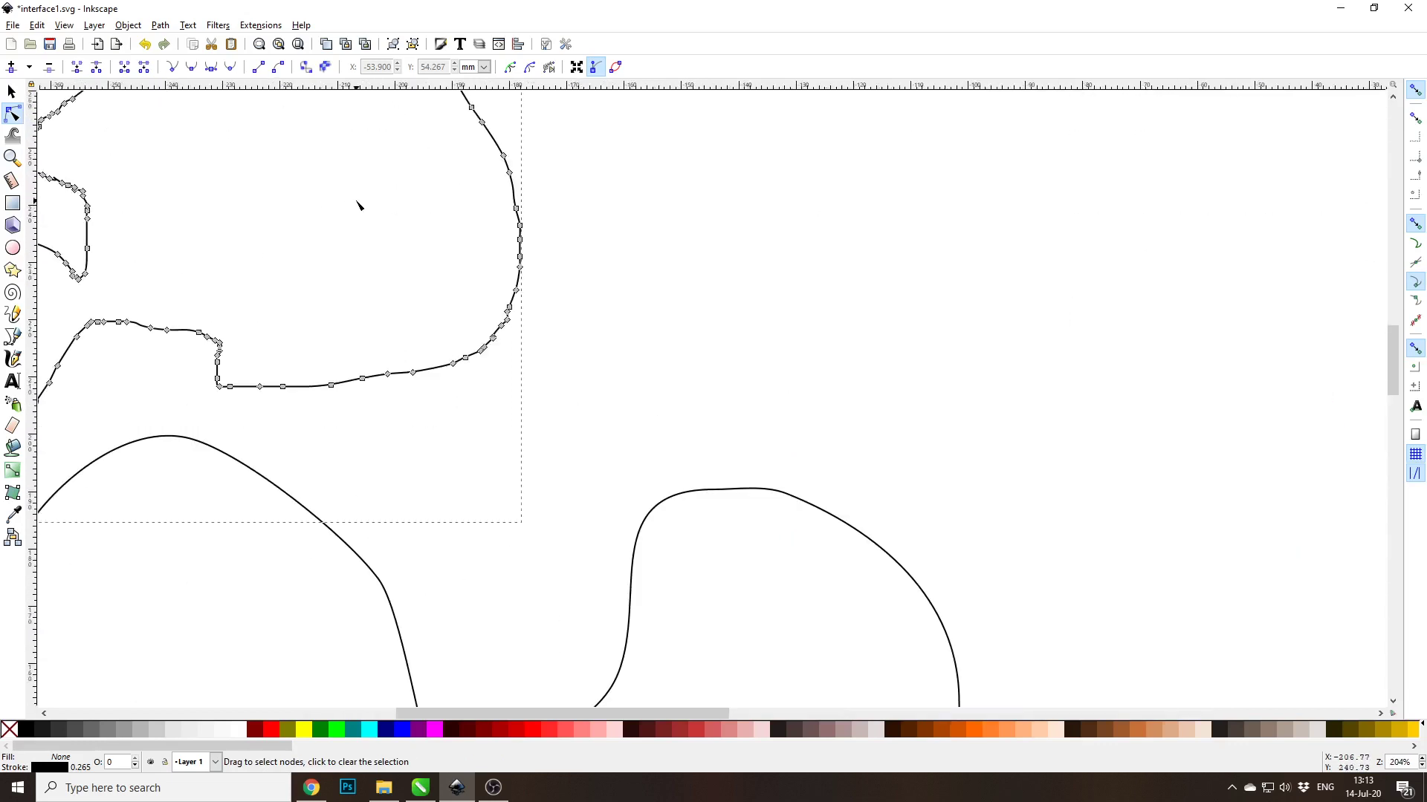
pyautogui.scroll(-4, 475, 202)
pyautogui.scroll(1, 272, 197)
pyautogui.scroll(1, 290, 201)
pyautogui.scroll(-3, 223, 246)
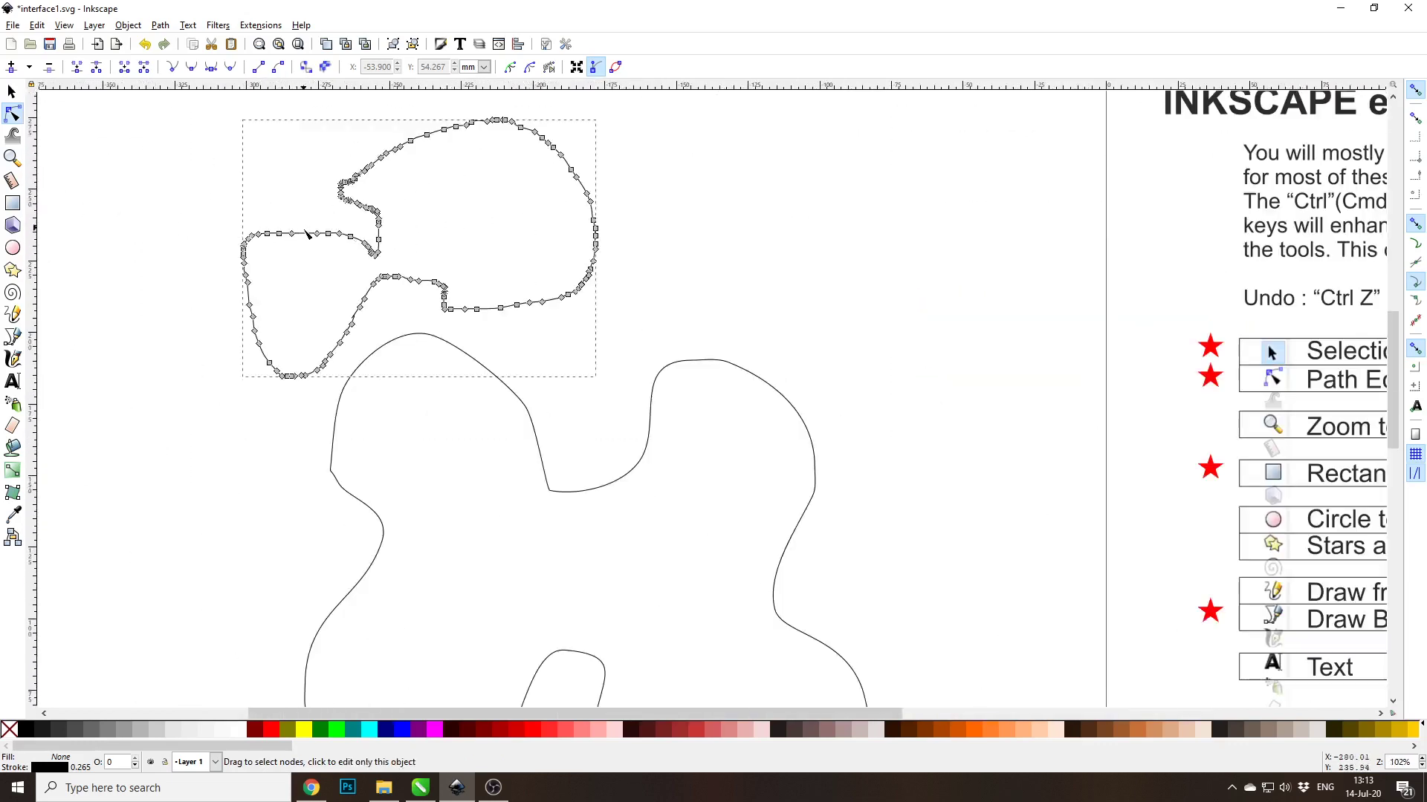
# Step: Set the pencil smoothing to 16, draw a closed, waisted freehand outline beside the large lobed one and show its nodes
pyautogui.click(12, 314)
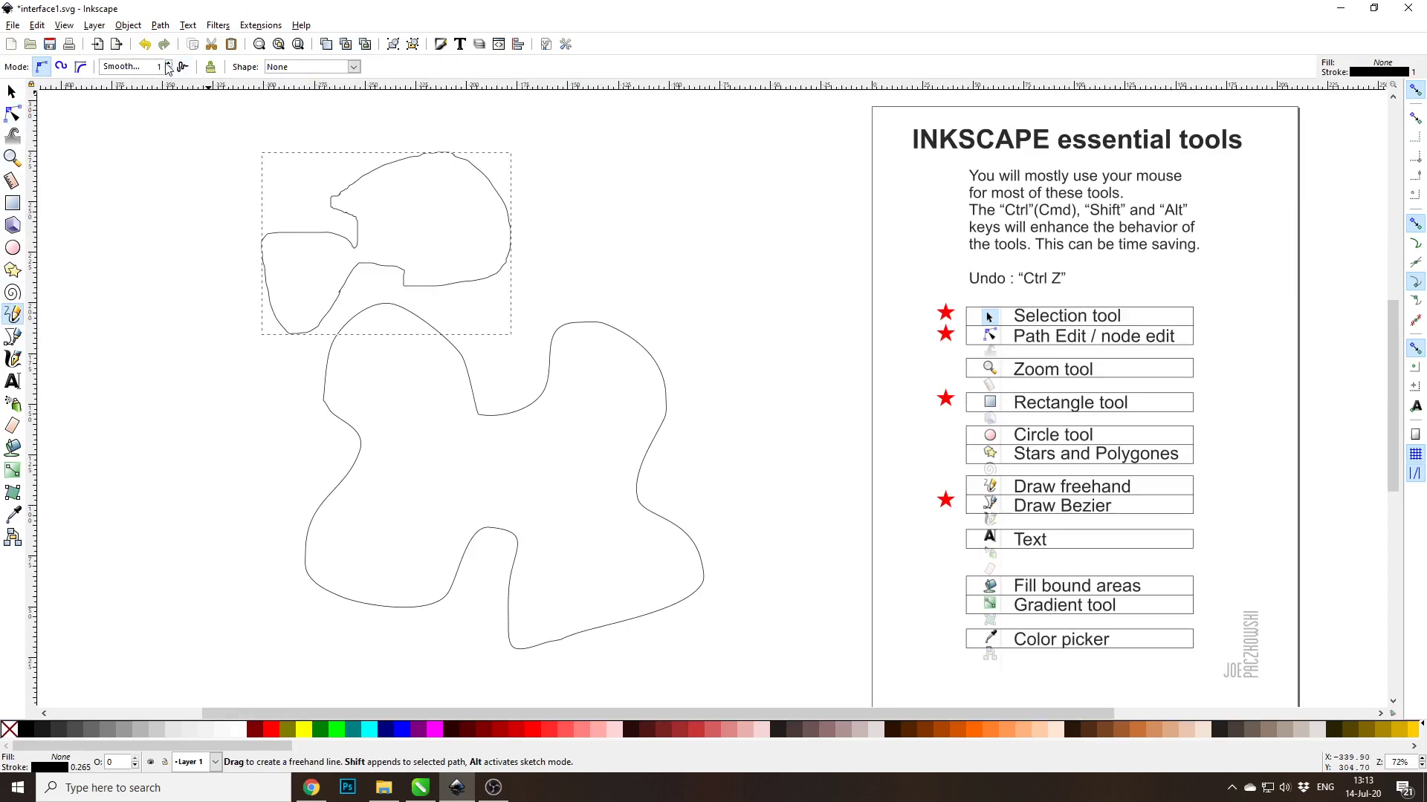
pyautogui.moveTo(119, 344)
pyautogui.mouseDown()
pyautogui.moveTo(194, 417)
pyautogui.moveTo(133, 526)
pyautogui.moveTo(120, 344)
pyautogui.mouseUp()
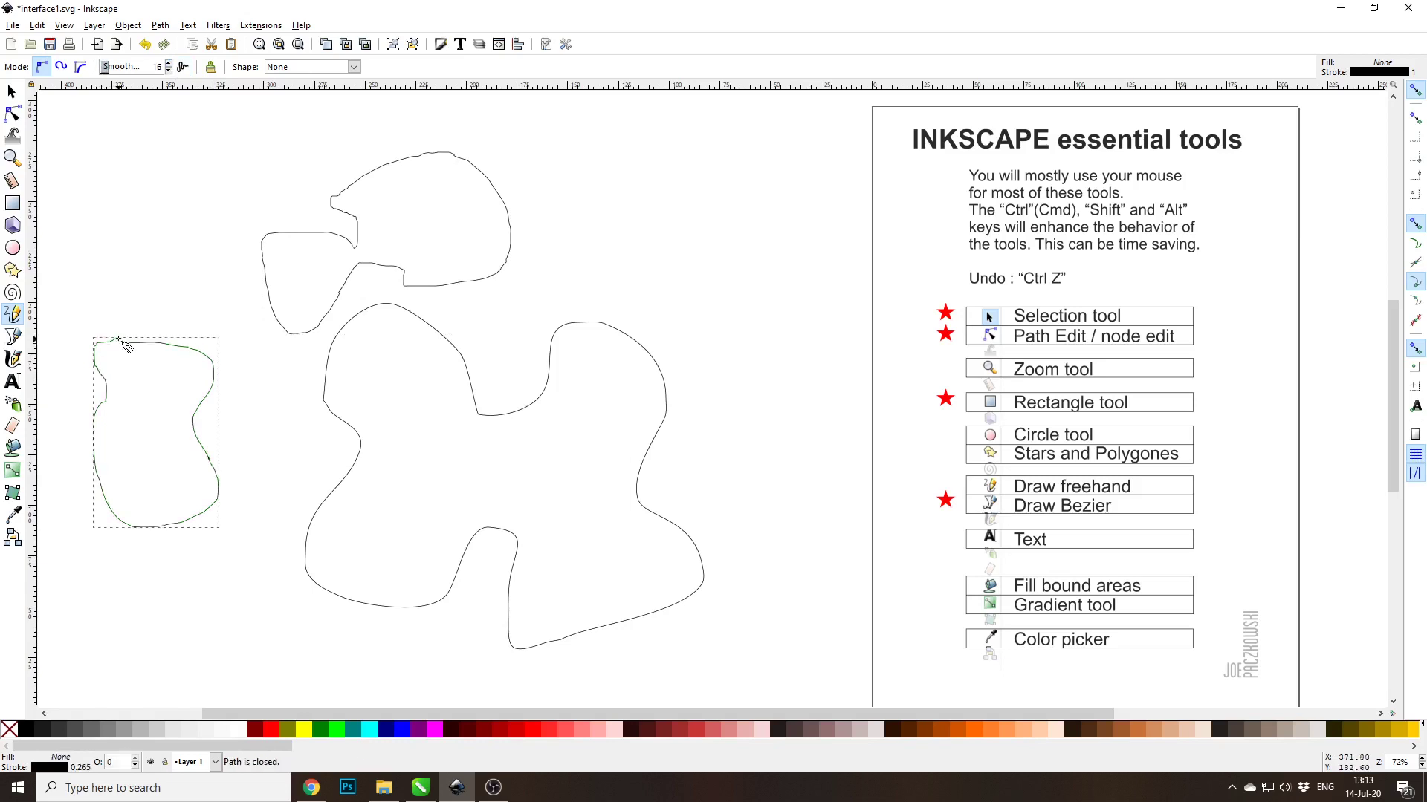
pyautogui.click(11, 113)
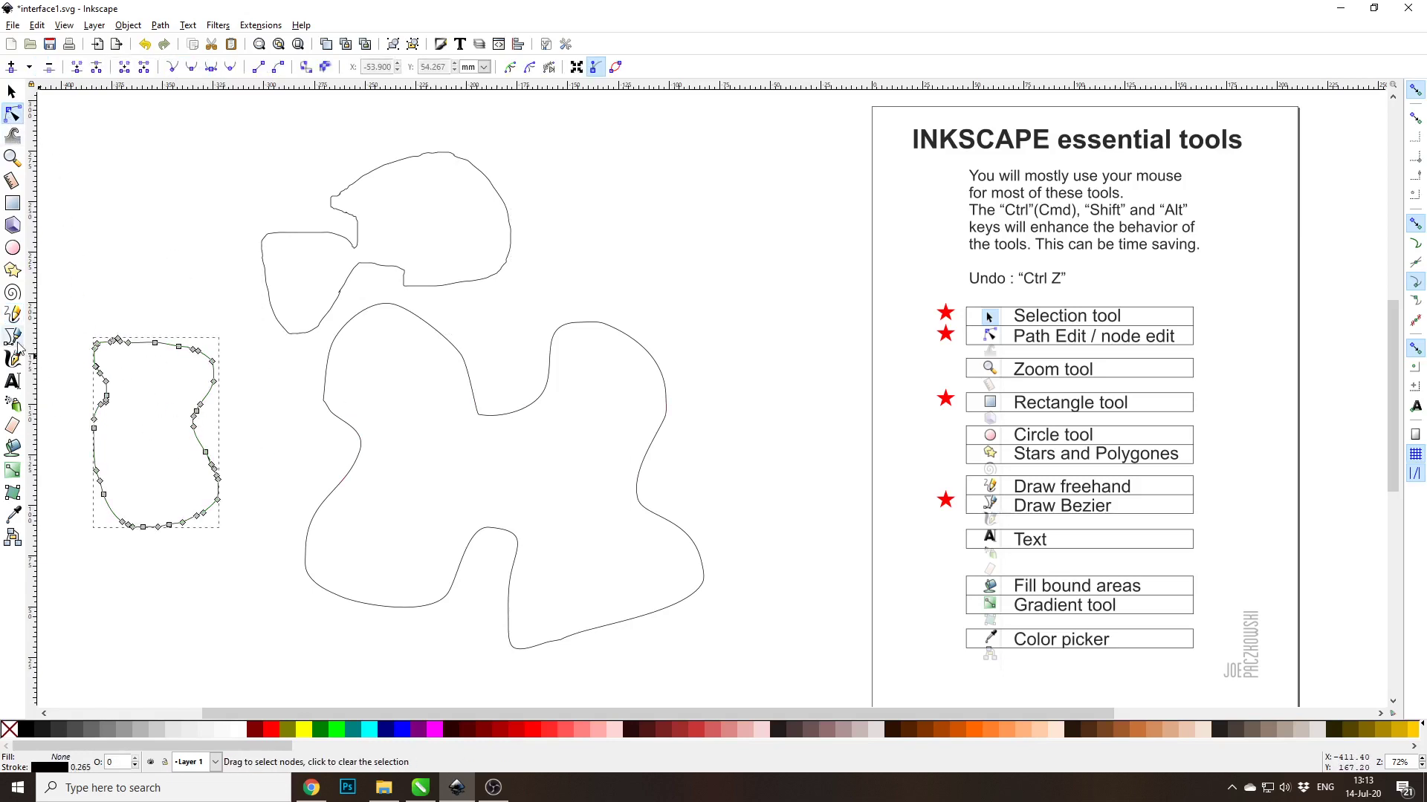
# Step: Raise the pencil smoothing to 30, draw a rounded closed freehand outline above the waisted one and show its nodes
pyautogui.click(12, 314)
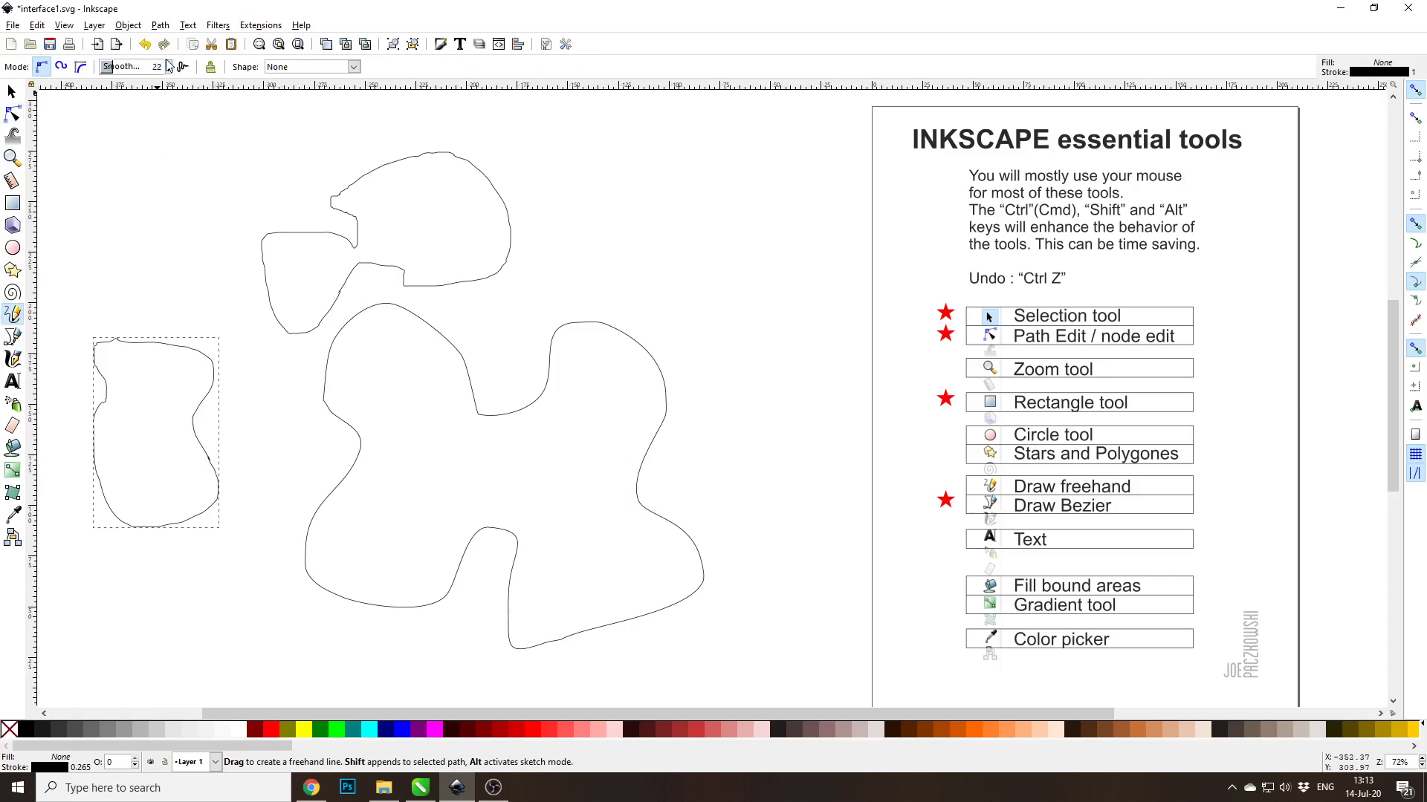
pyautogui.moveTo(137, 217)
pyautogui.mouseDown()
pyautogui.moveTo(237, 288)
pyautogui.moveTo(188, 340)
pyautogui.moveTo(94, 260)
pyautogui.moveTo(138, 217)
pyautogui.mouseUp()
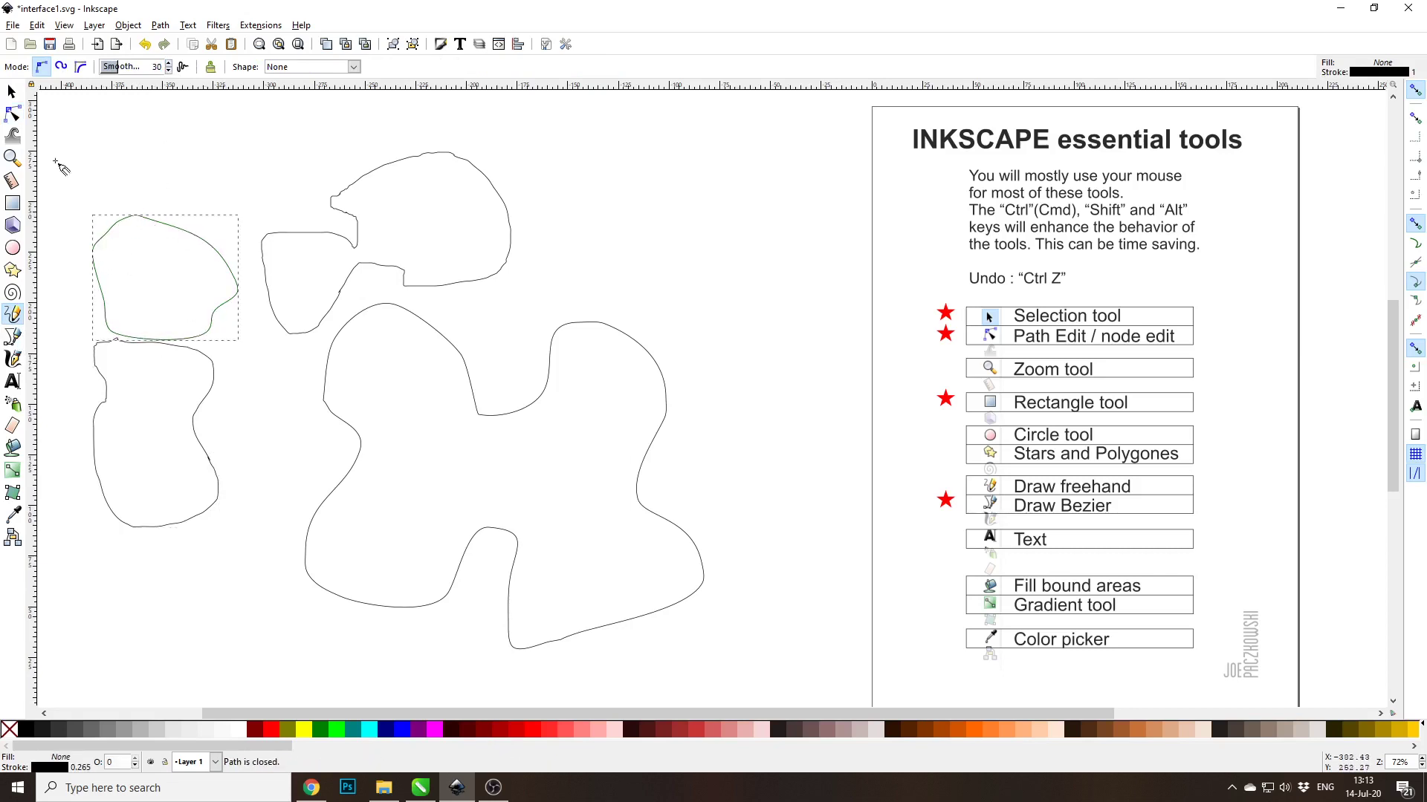
pyautogui.click(12, 113)
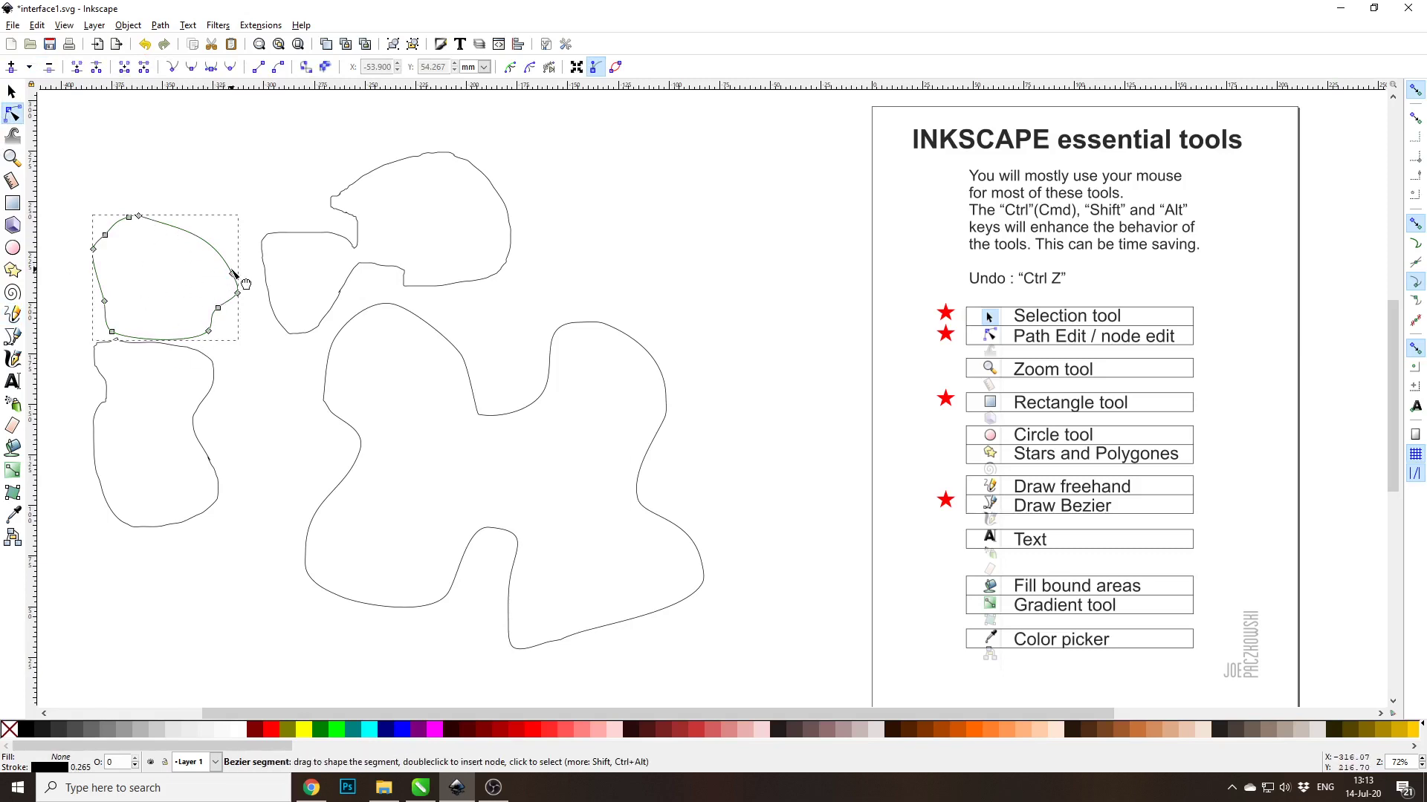
# Step: Pull a node out from the newest outline's upper-right curve, then delete that node
pyautogui.moveTo(233, 272); pyautogui.dragTo(223, 216)
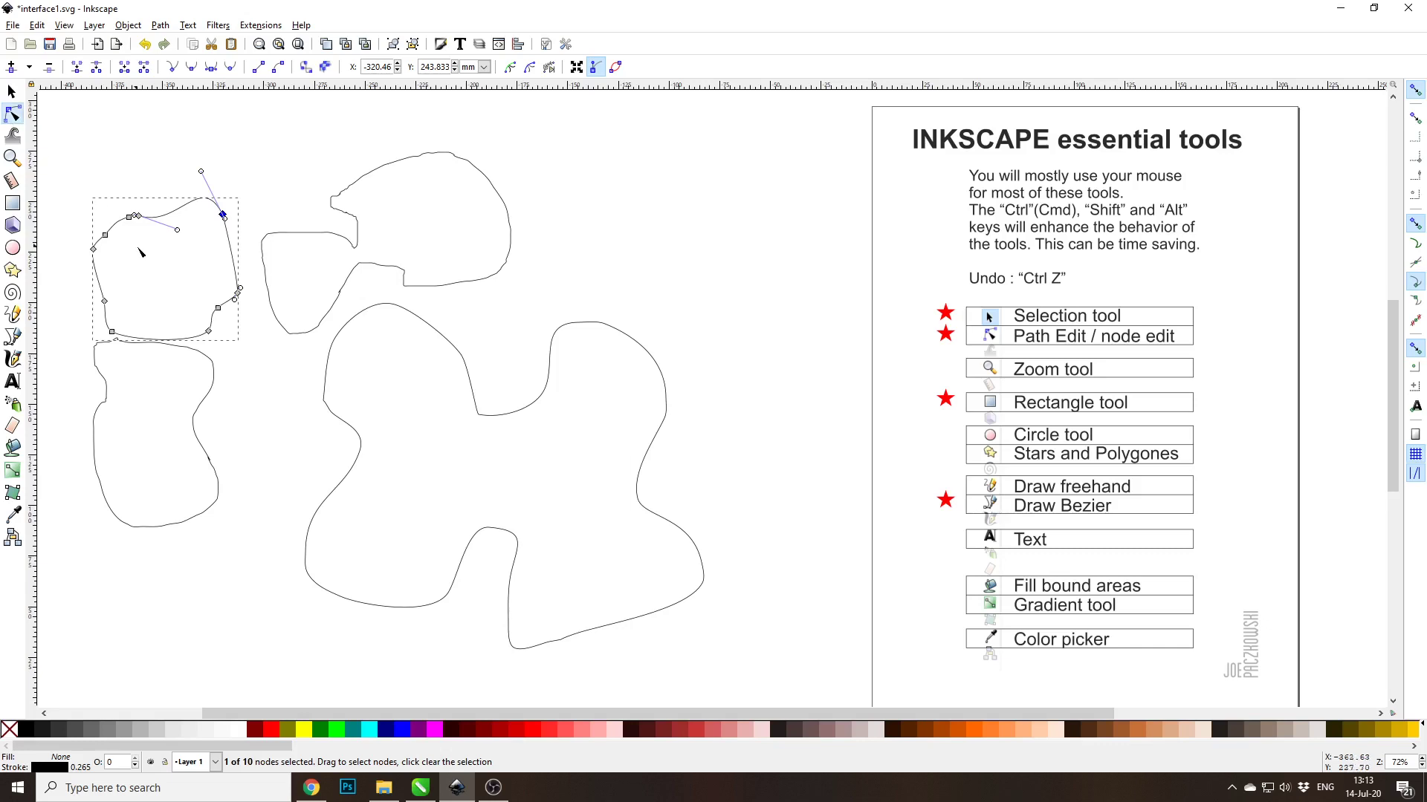
pyautogui.scroll(-1, 159, 277)
pyautogui.press('Delete')
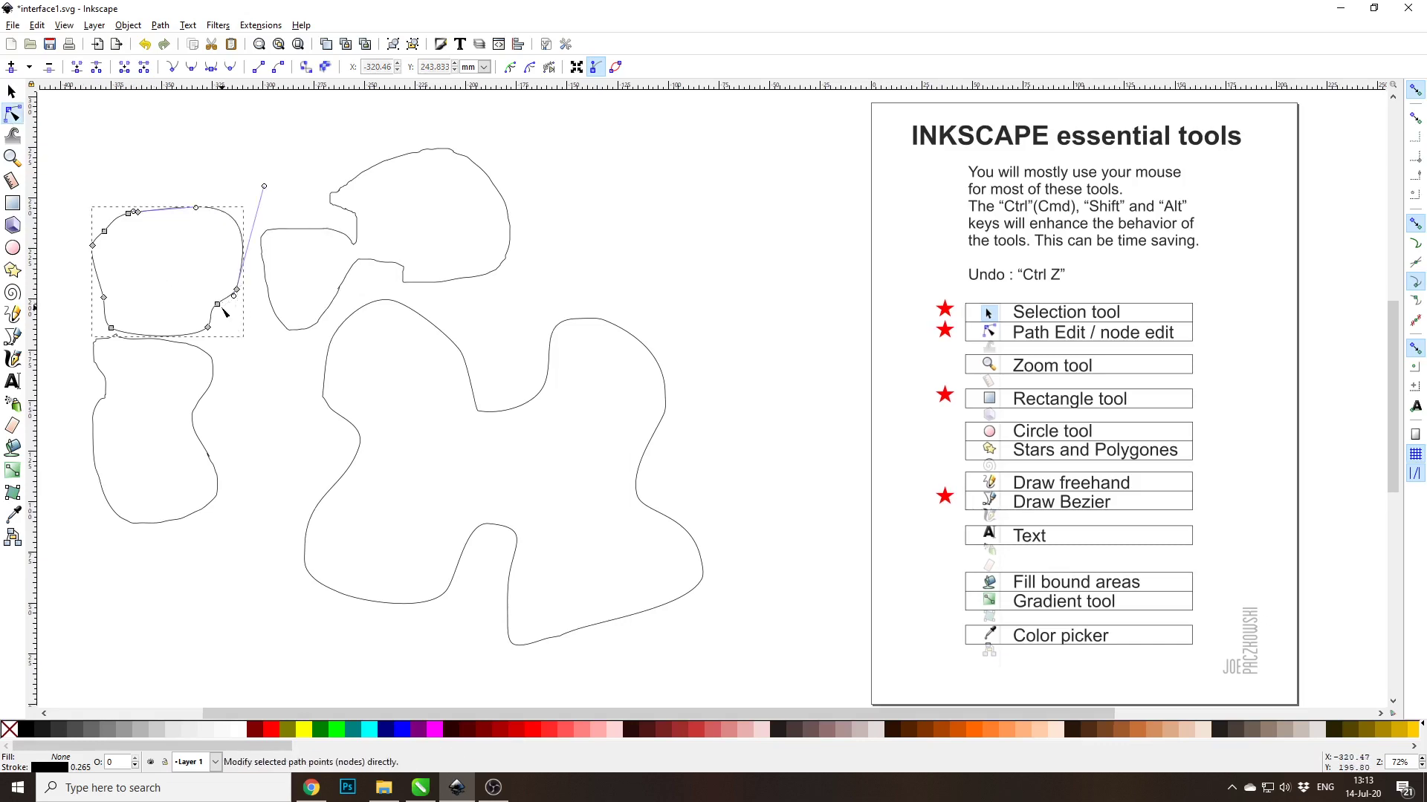
# Step: Delete all four freehand outlines beside the page
pyautogui.click(13, 91)
pyautogui.click(184, 373)
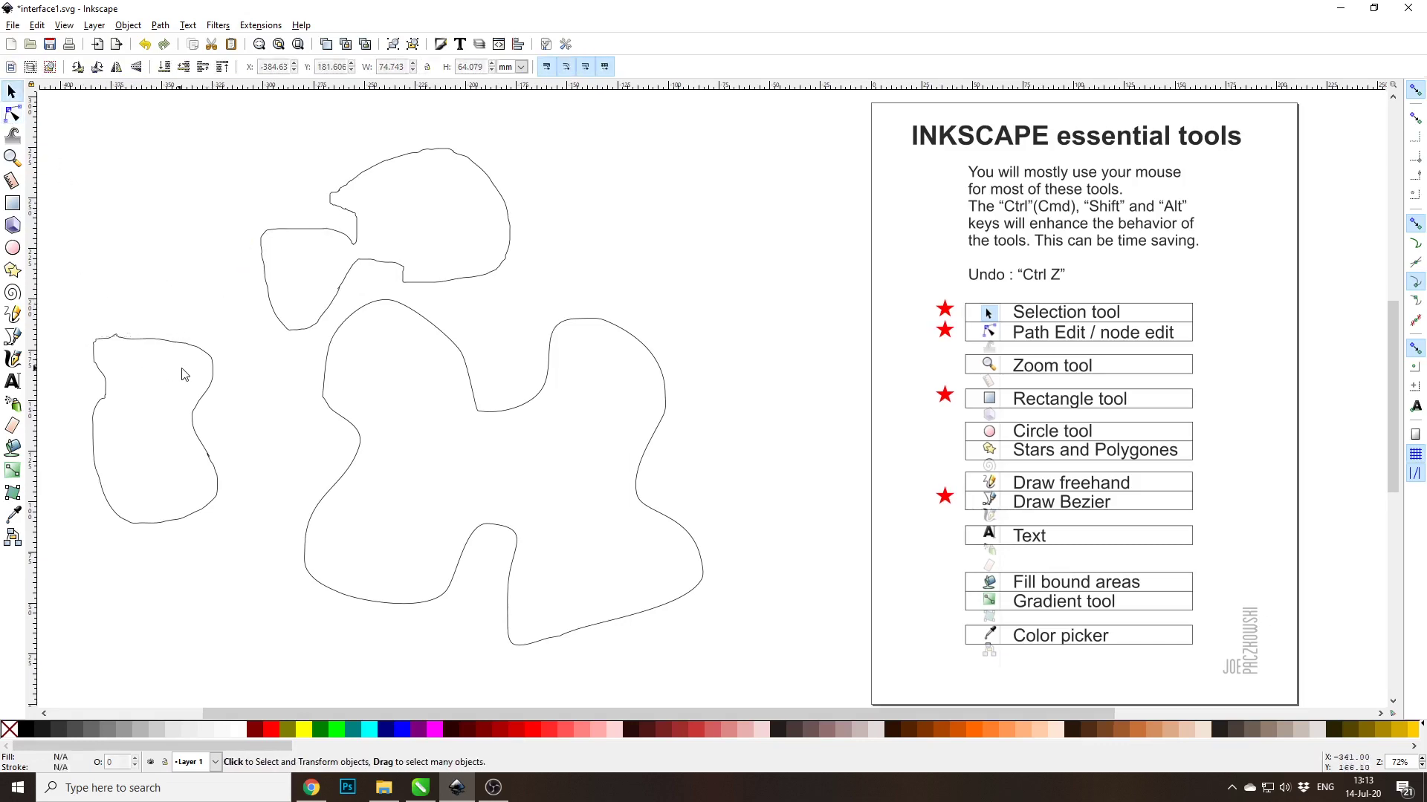
pyautogui.click(213, 380)
pyautogui.press('Delete')
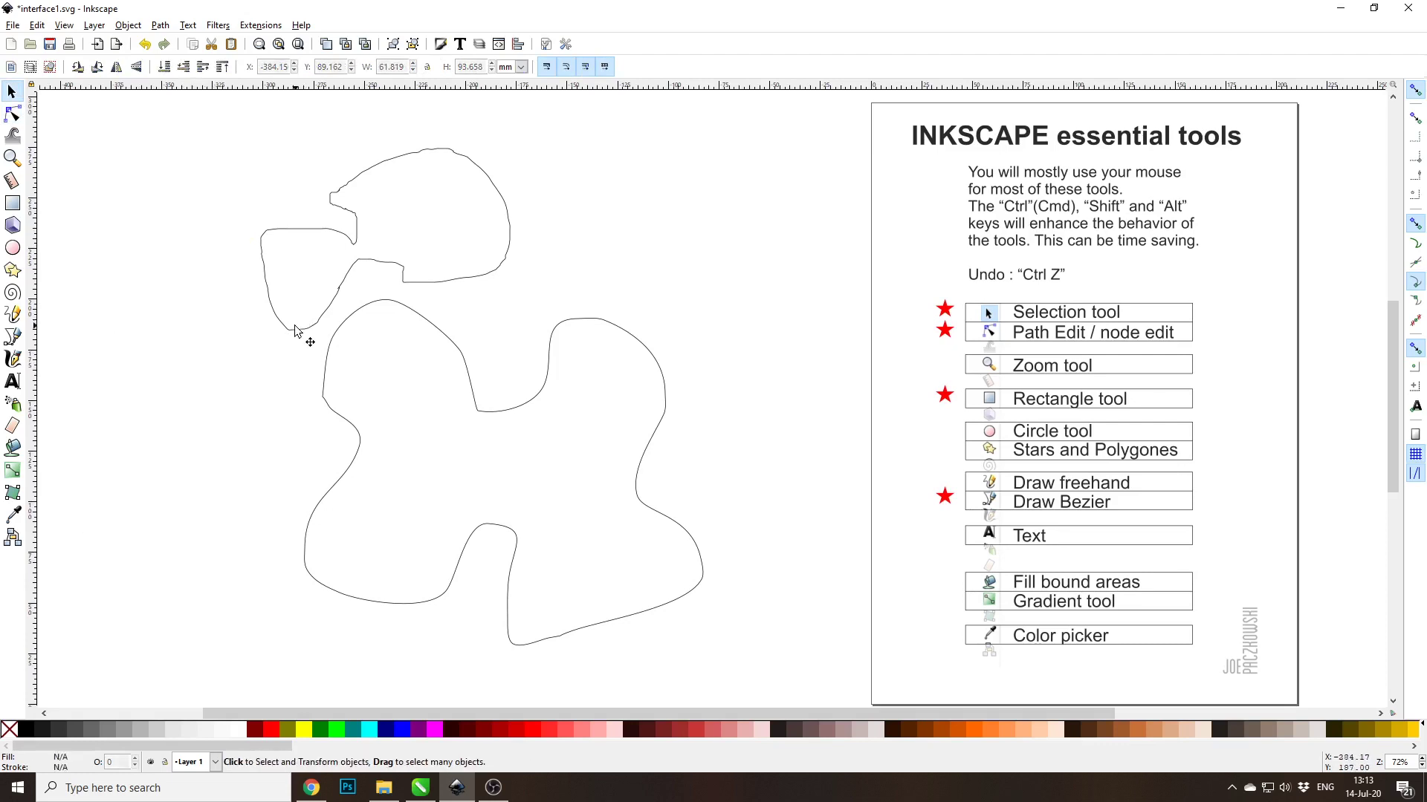
pyautogui.click(296, 332)
pyautogui.press('Delete')
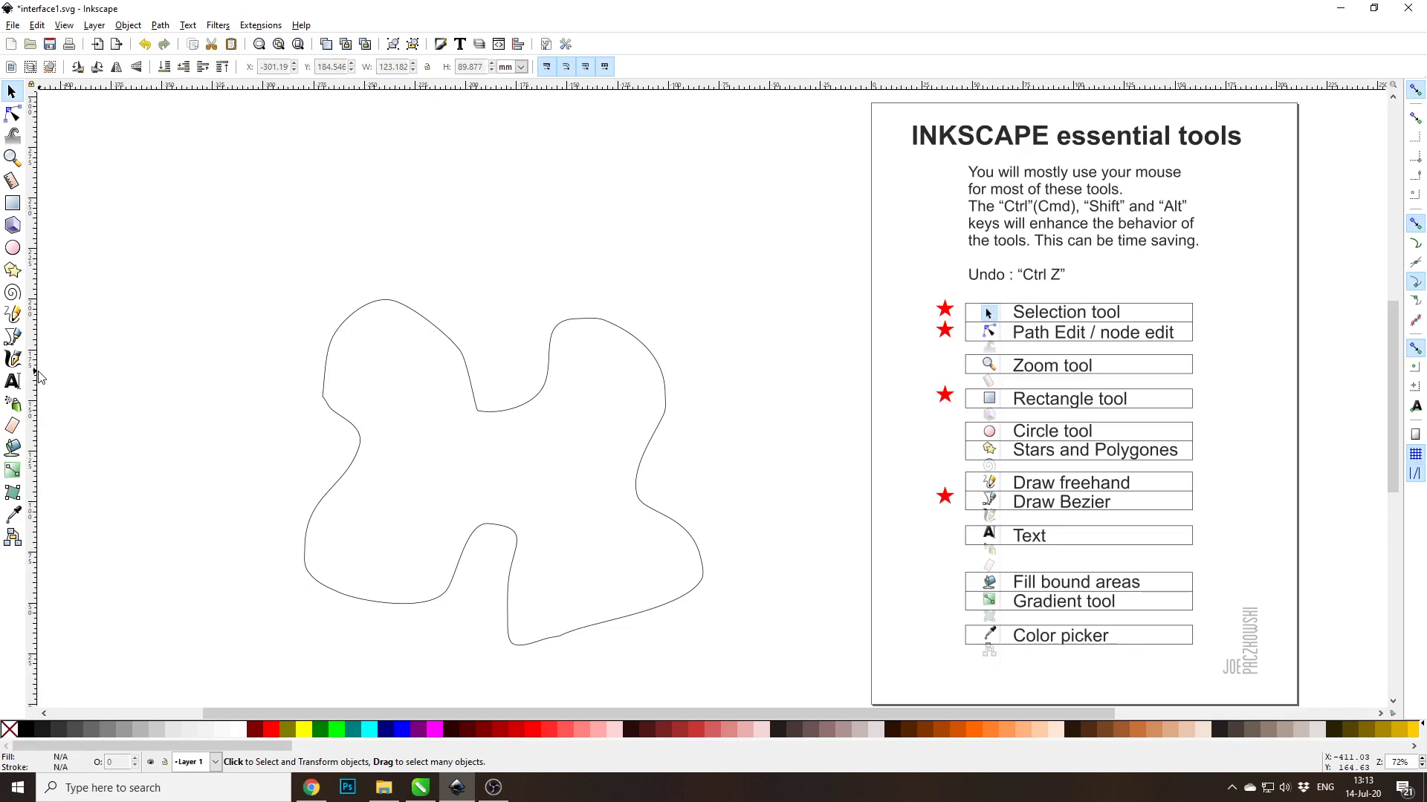
pyautogui.click(437, 336)
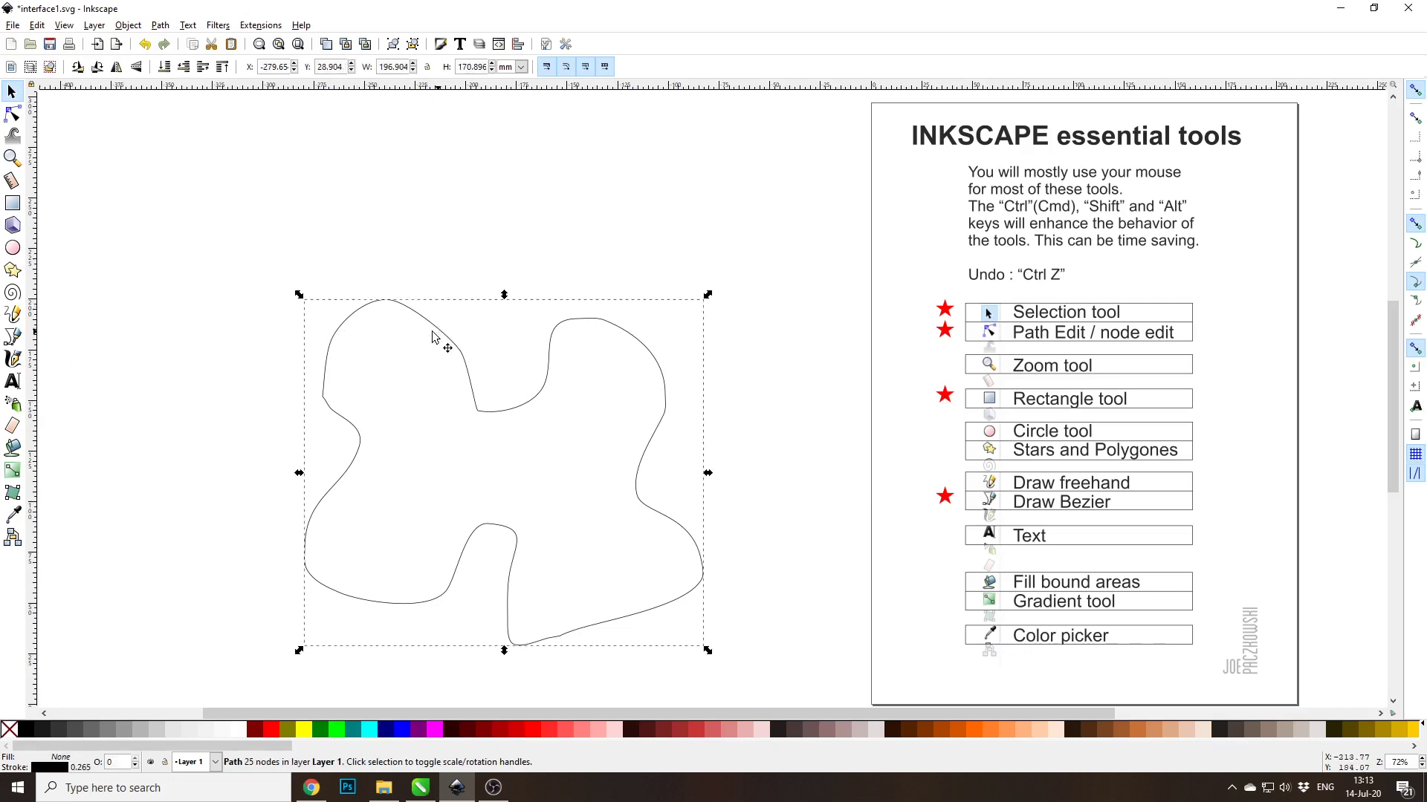
pyautogui.press('Delete')
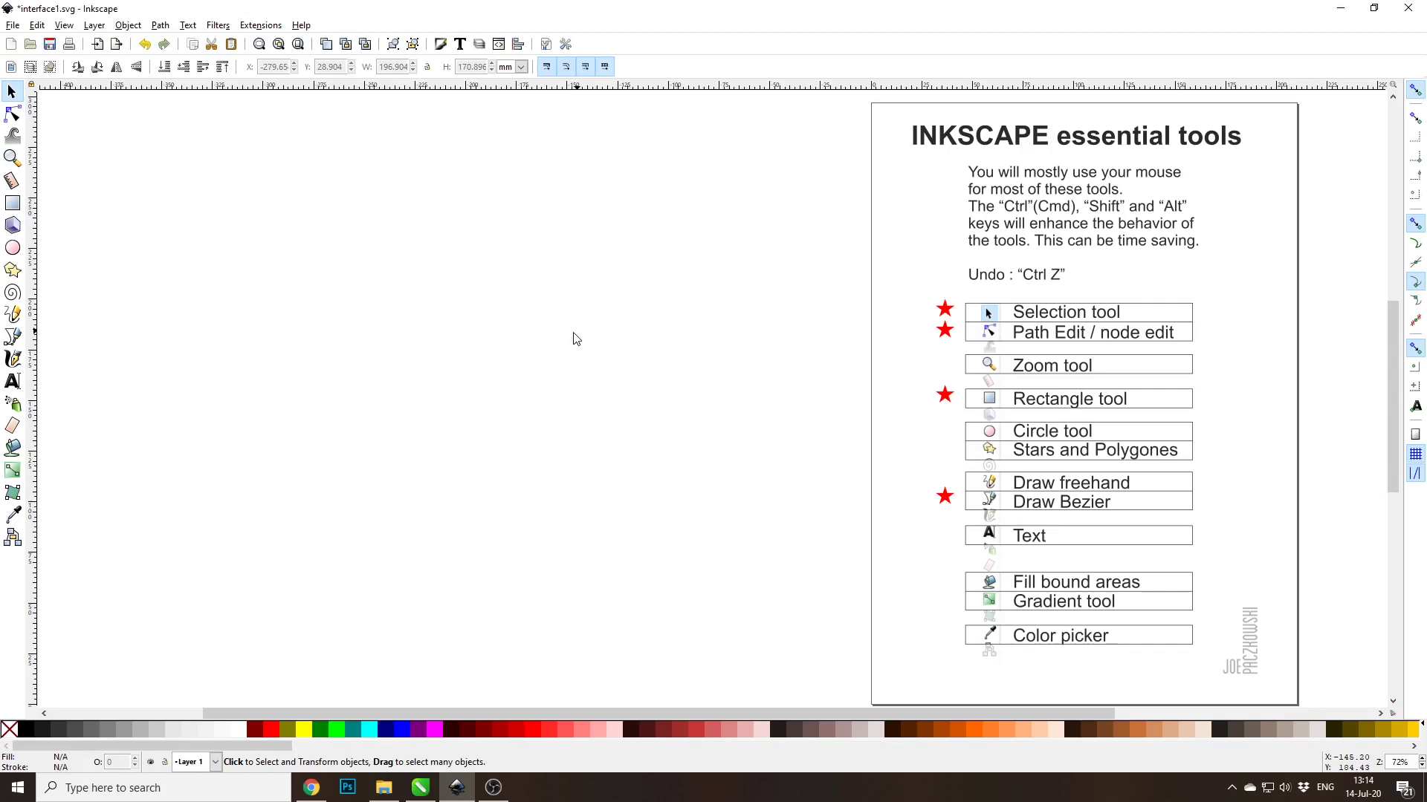
# Step: Draw a rectangle about 124 by 94 mm beside the page and give it a light grey fill and a red stroke
pyautogui.click(12, 203)
pyautogui.moveTo(202, 250); pyautogui.dragTo(455, 440)
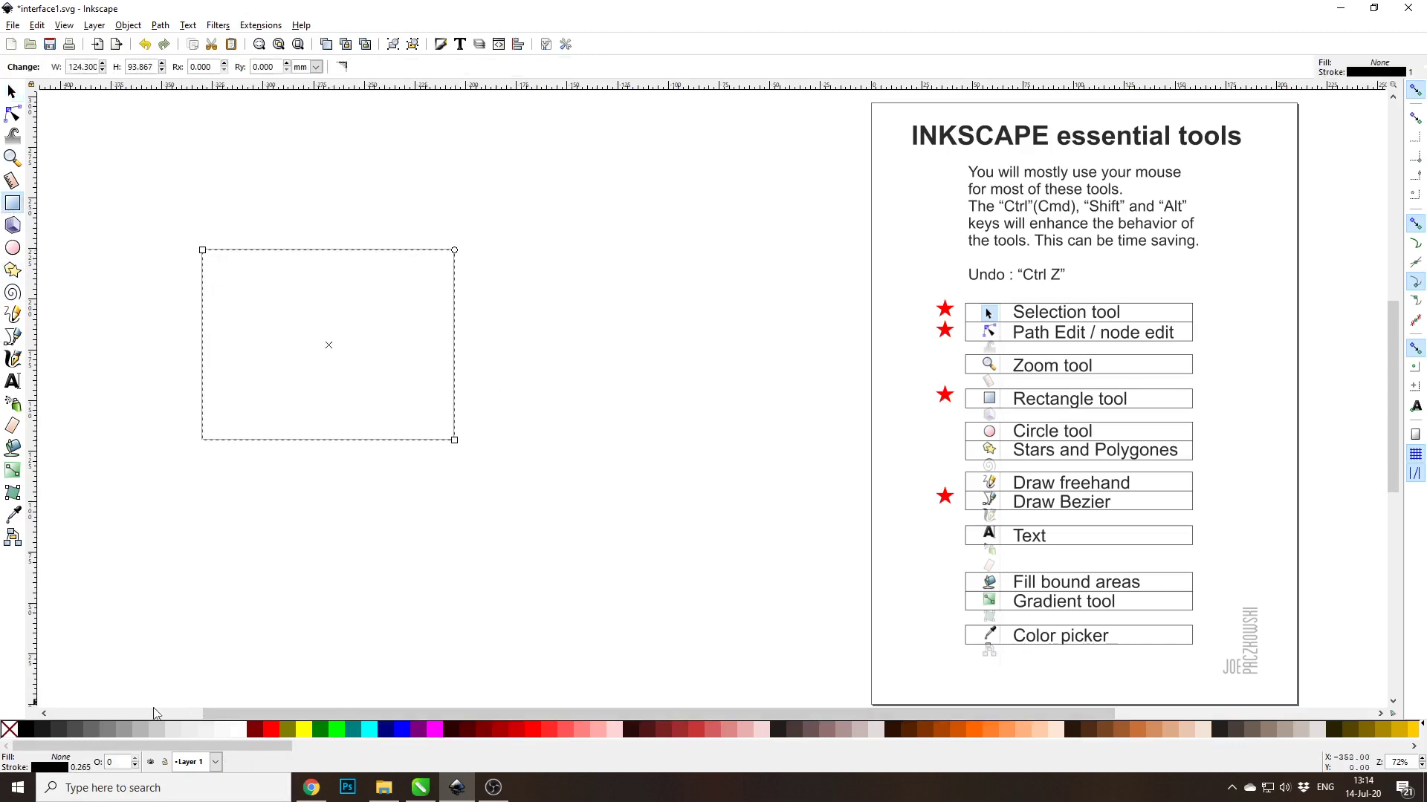
pyautogui.click(152, 730)
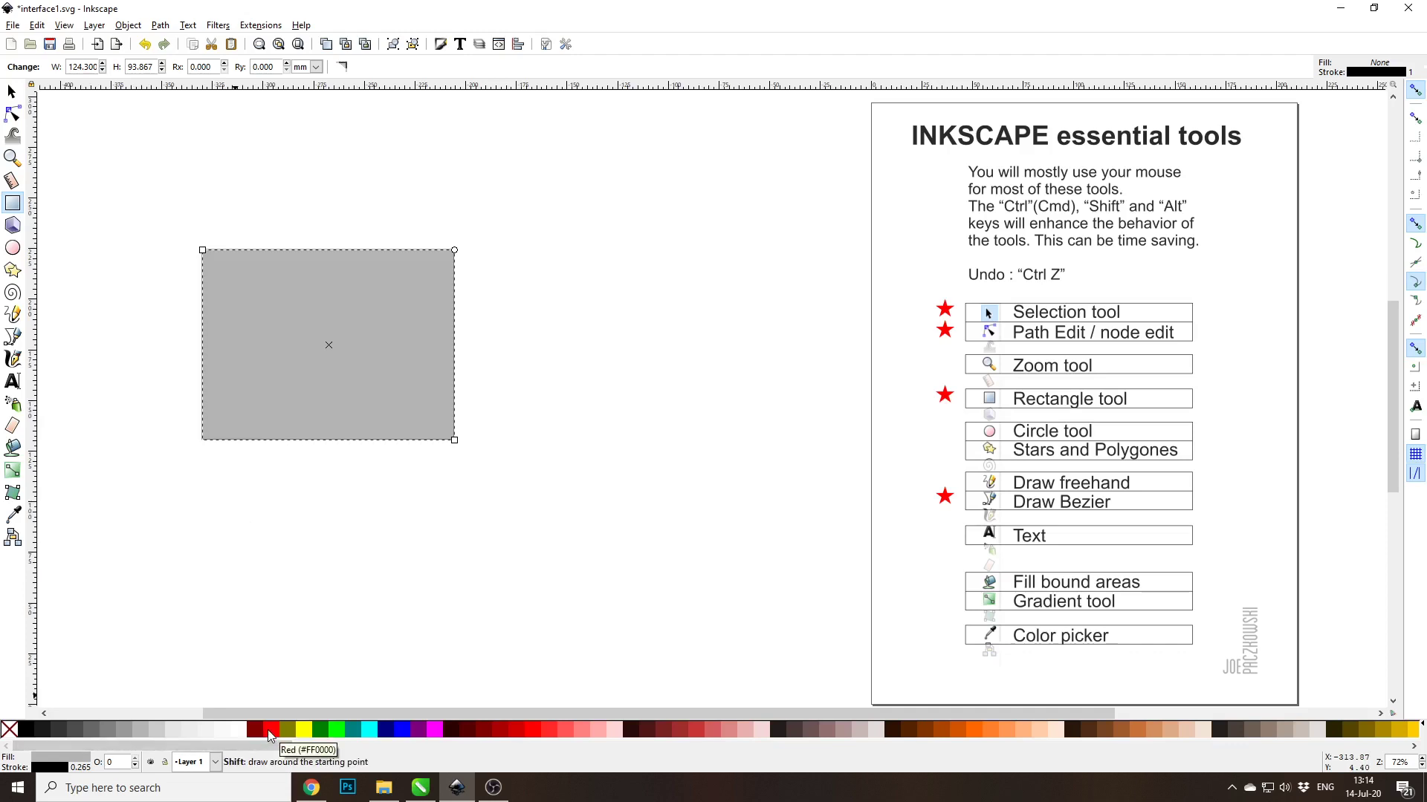
pyautogui.rightClick(269, 734)
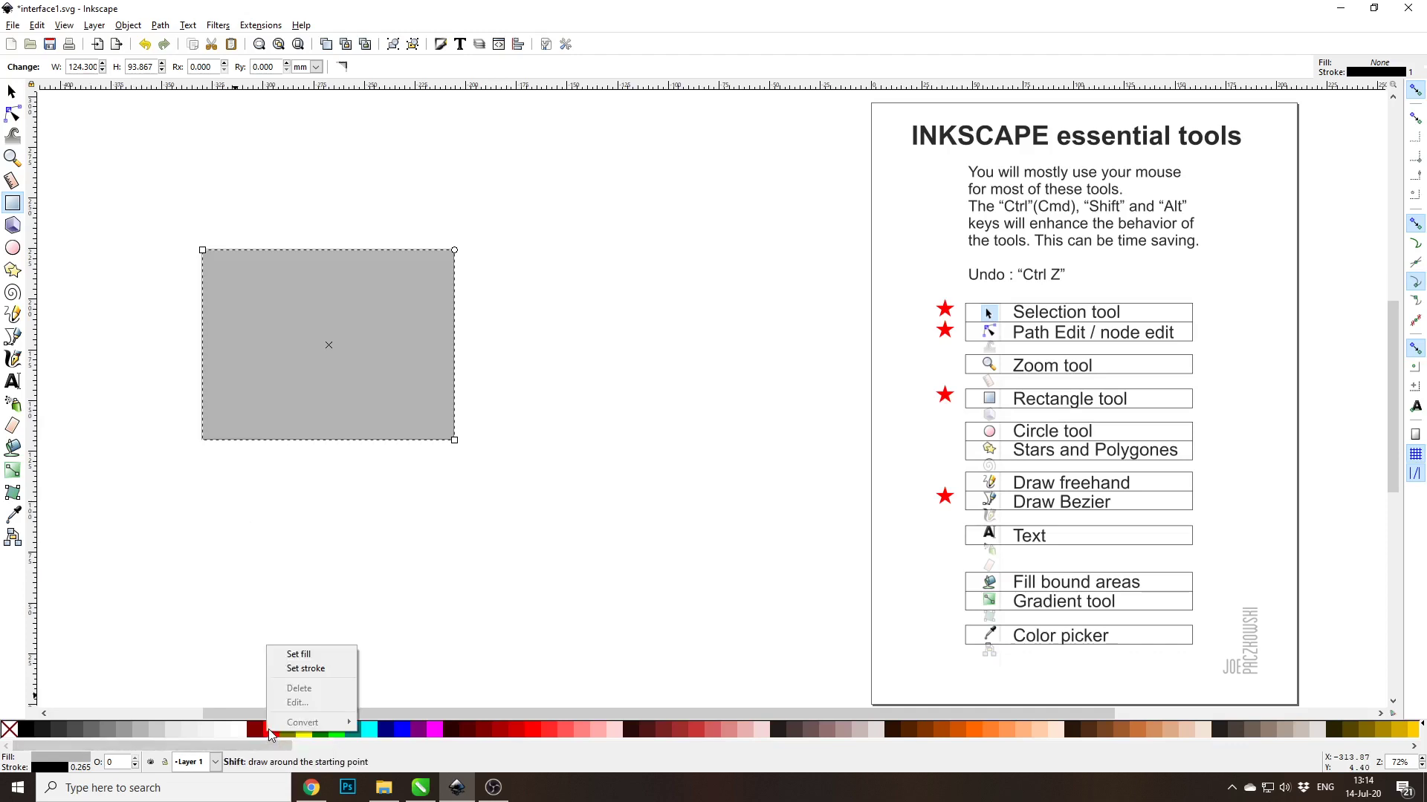
pyautogui.click(305, 668)
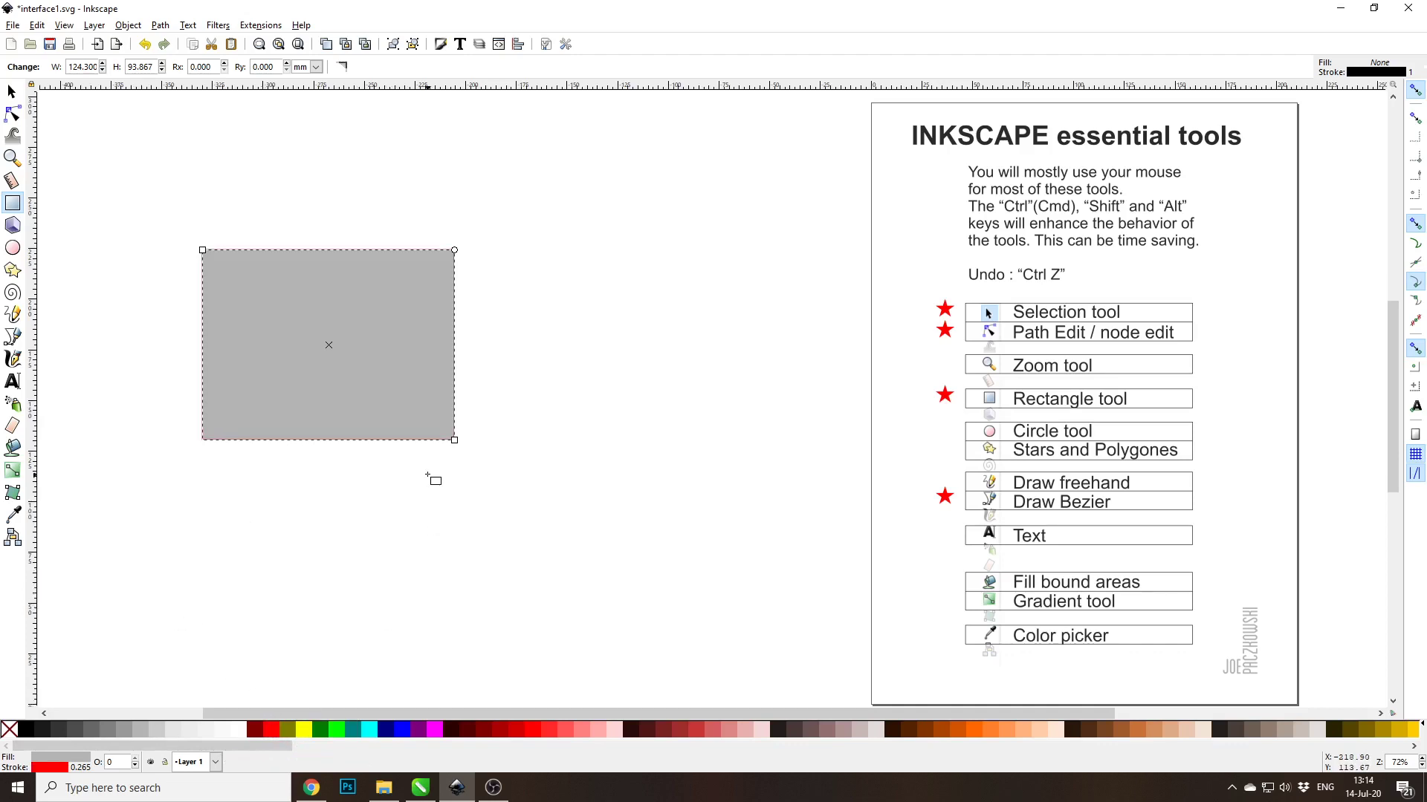
# Step: Examine up close the red stroke around the rectangle's lower-right corner
pyautogui.keyDown('ctrl'); pyautogui.scroll(1, 432, 479); pyautogui.keyUp('ctrl')
pyautogui.keyDown('ctrl'); pyautogui.scroll(4, 540, 444); pyautogui.keyUp('ctrl')
pyautogui.keyDown('ctrl'); pyautogui.scroll(2, 542, 446); pyautogui.keyUp('ctrl')
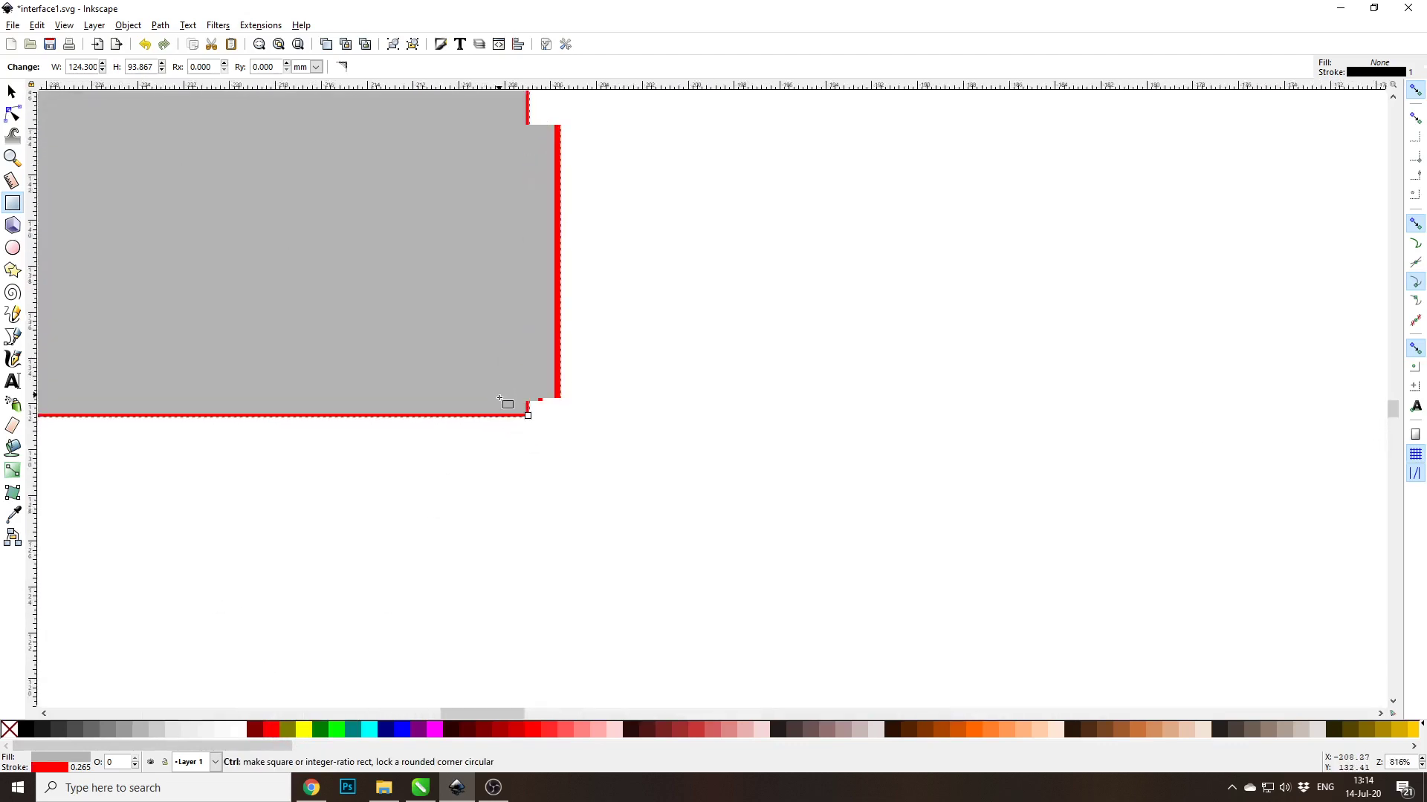
pyautogui.keyDown('ctrl'); pyautogui.scroll(-1, 511, 420); pyautogui.keyUp('ctrl')
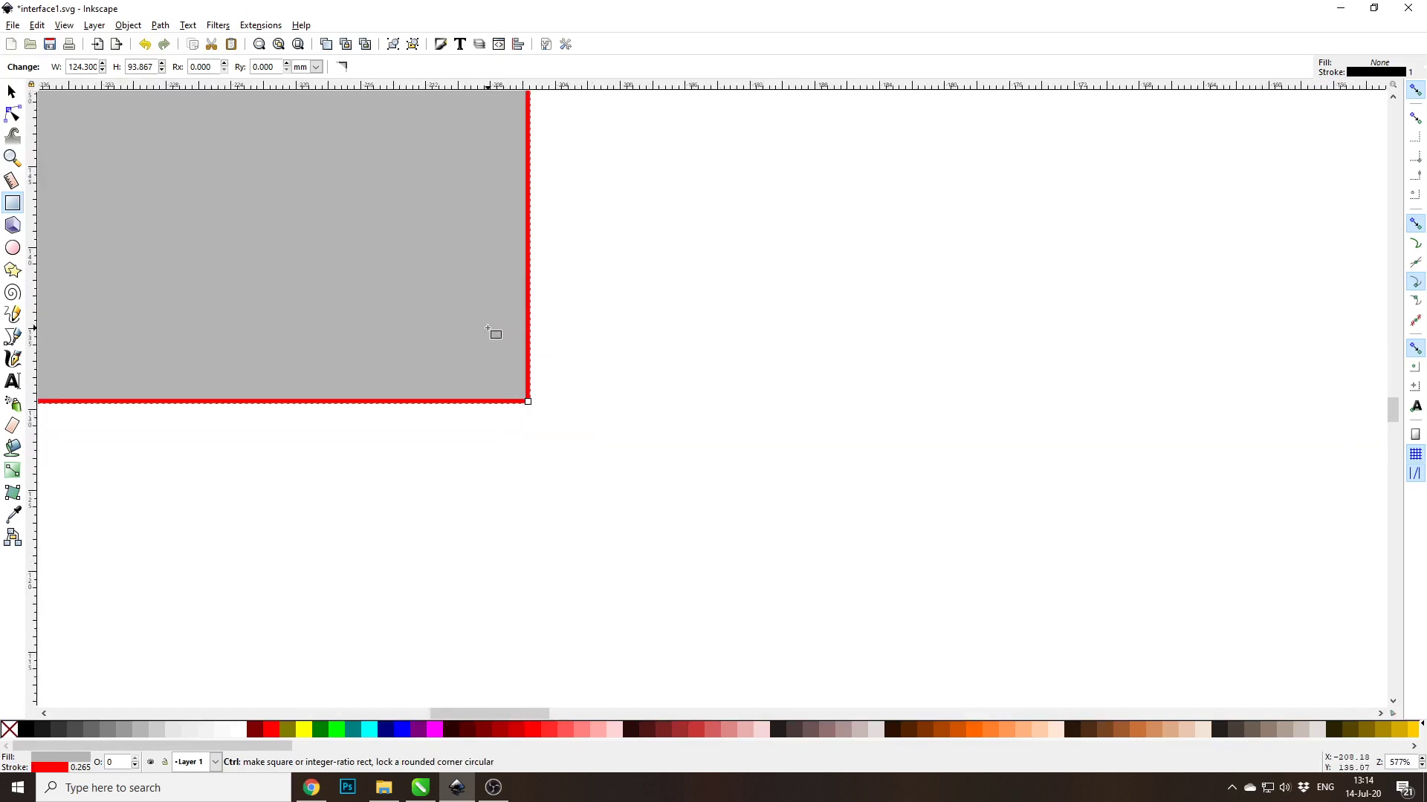
pyautogui.keyDown('ctrl'); pyautogui.scroll(4, 494, 343); pyautogui.keyUp('ctrl')
pyautogui.keyDown('ctrl'); pyautogui.scroll(-4, 493, 353); pyautogui.keyUp('ctrl')
pyautogui.keyDown('ctrl'); pyautogui.scroll(1, 492, 364); pyautogui.keyUp('ctrl')
pyautogui.keyDown('ctrl'); pyautogui.scroll(-8, 491, 387); pyautogui.keyUp('ctrl')
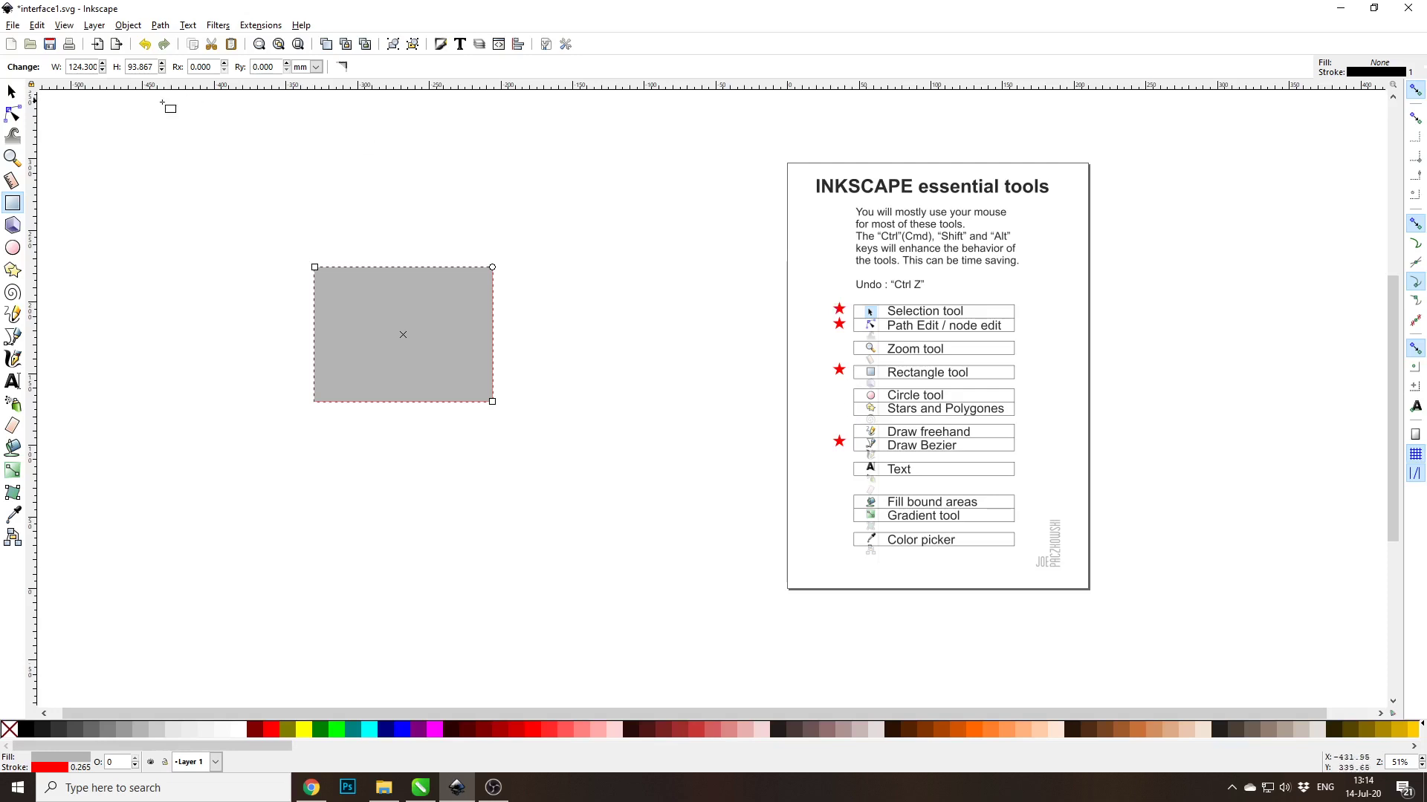
# Step: Move the grey rectangle closer to the page's left edge and deselect it
pyautogui.click(12, 91)
pyautogui.moveTo(375, 318); pyautogui.dragTo(622, 387)
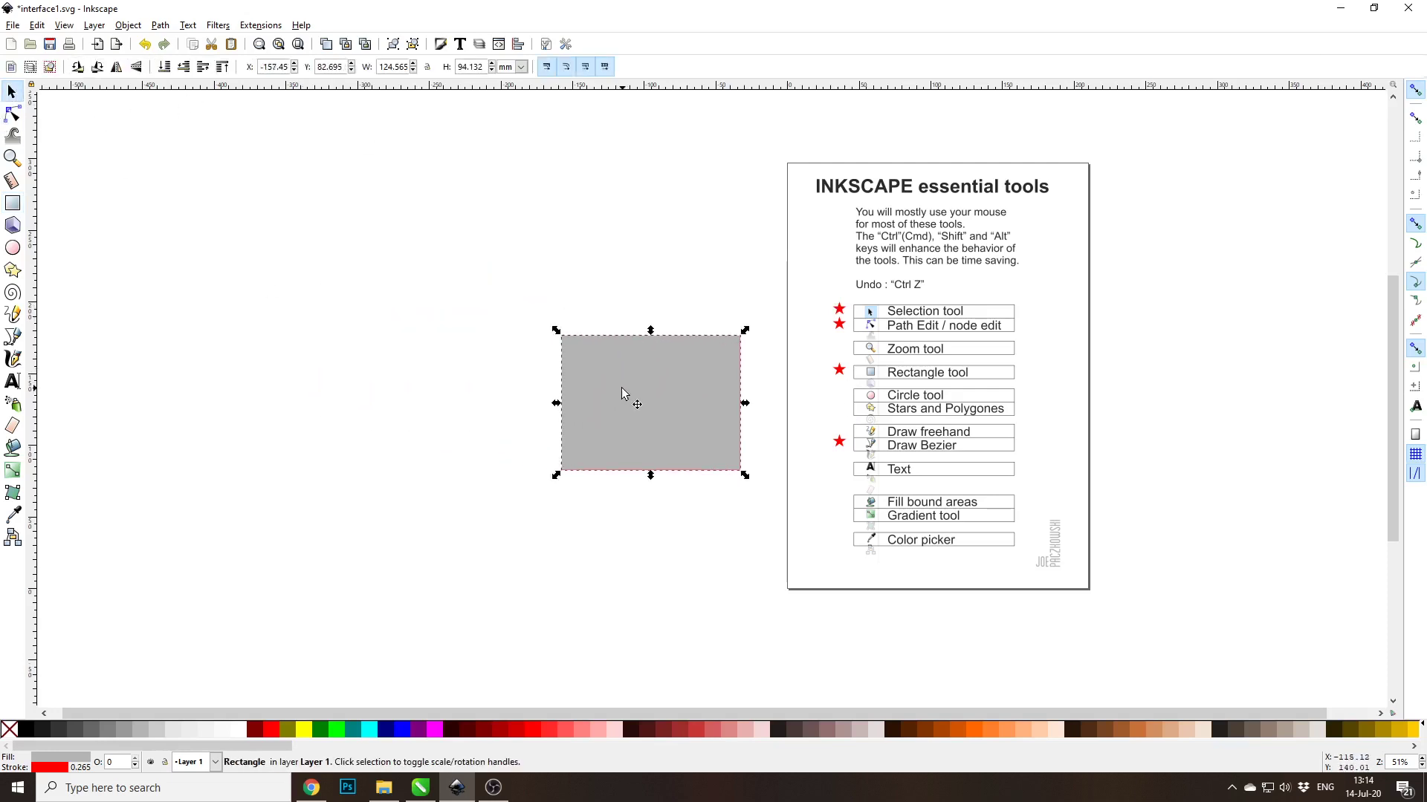
pyautogui.press('e')
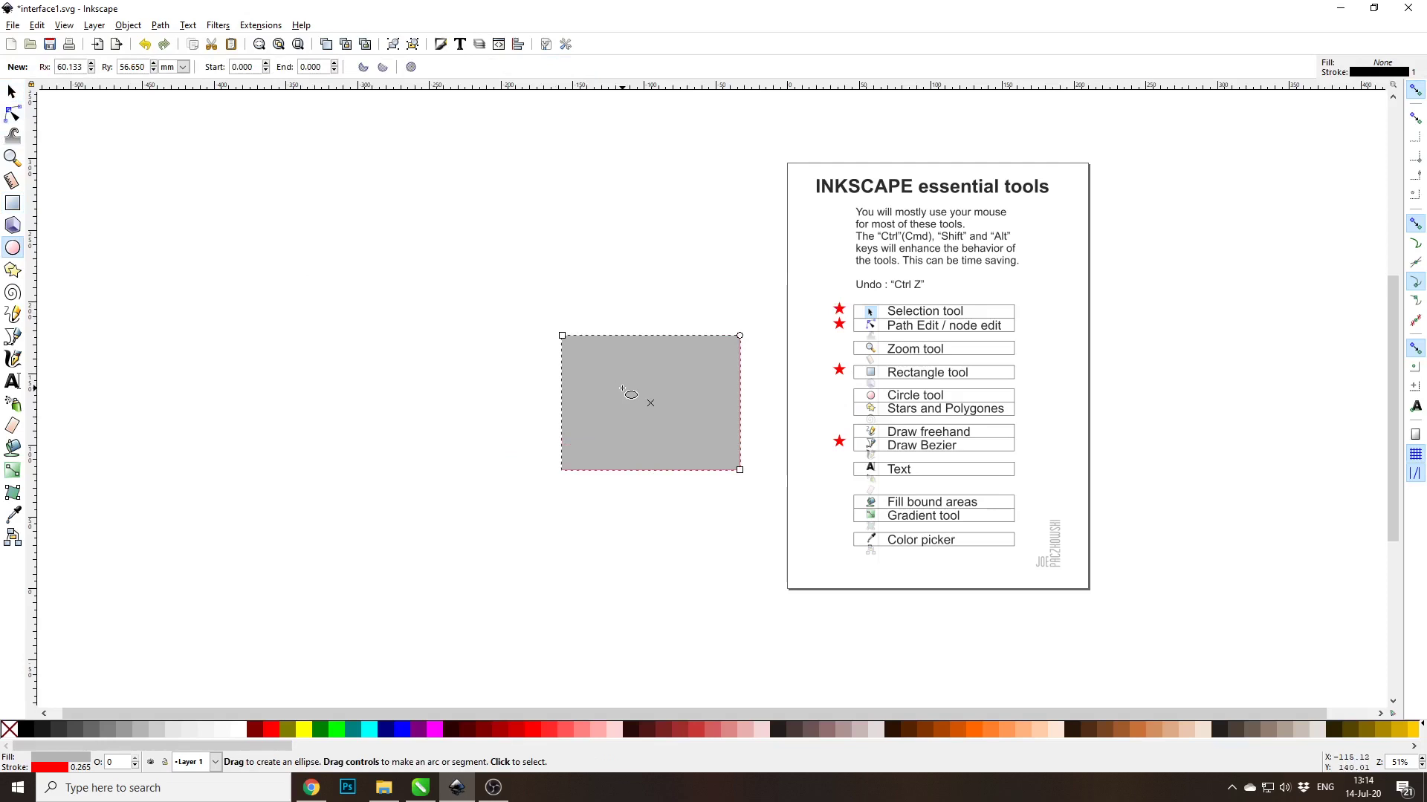
pyautogui.press('5')
pyautogui.press('s')
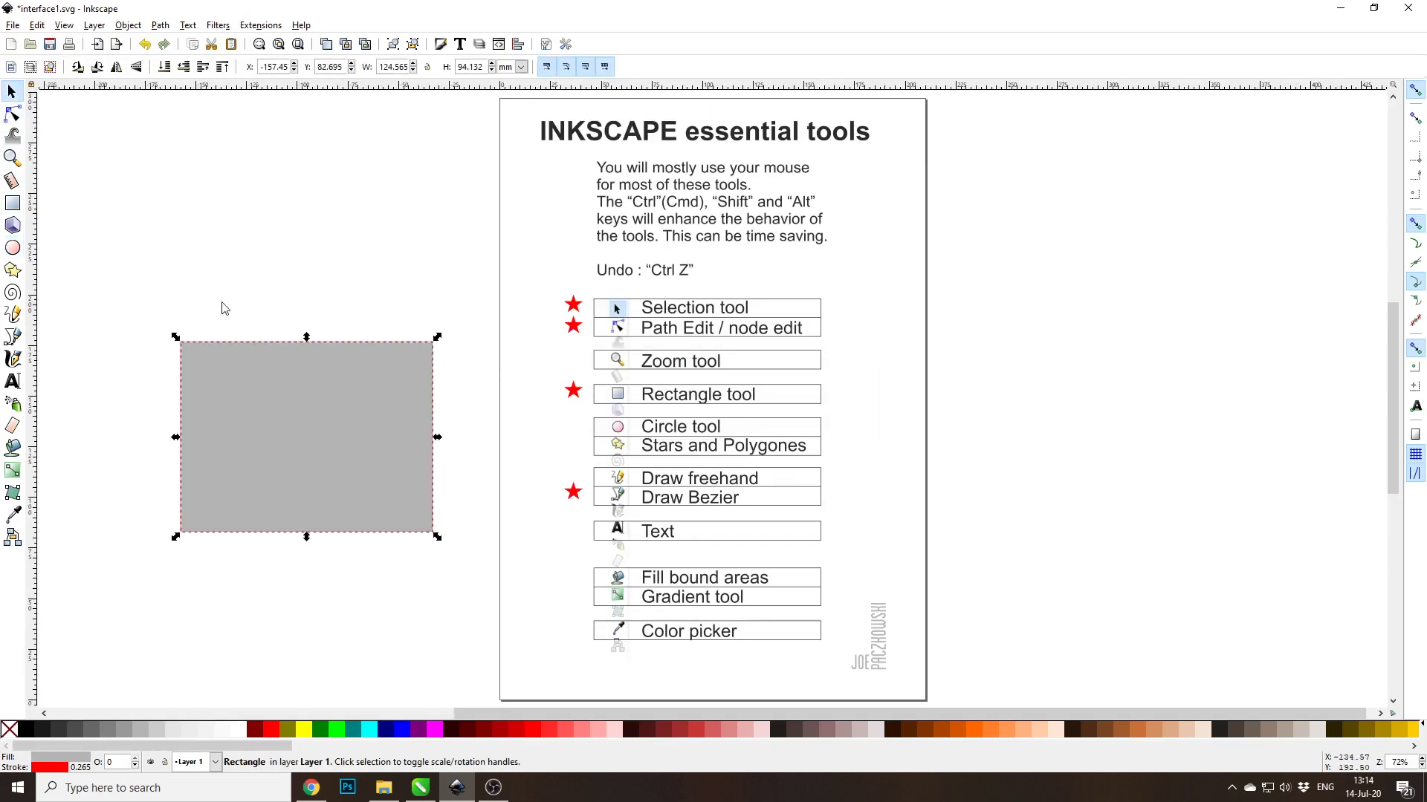
pyautogui.click(199, 275)
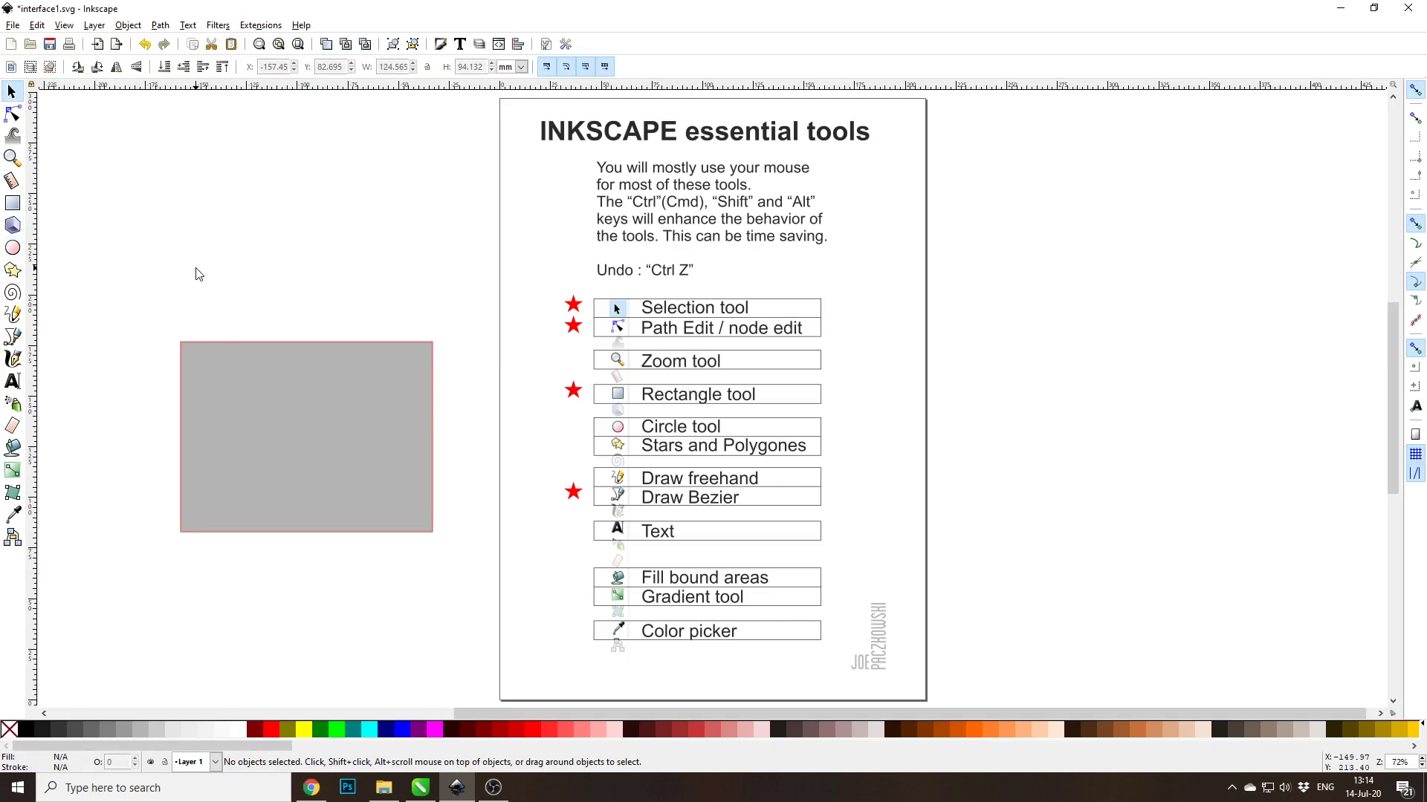
pyautogui.press('pageup')
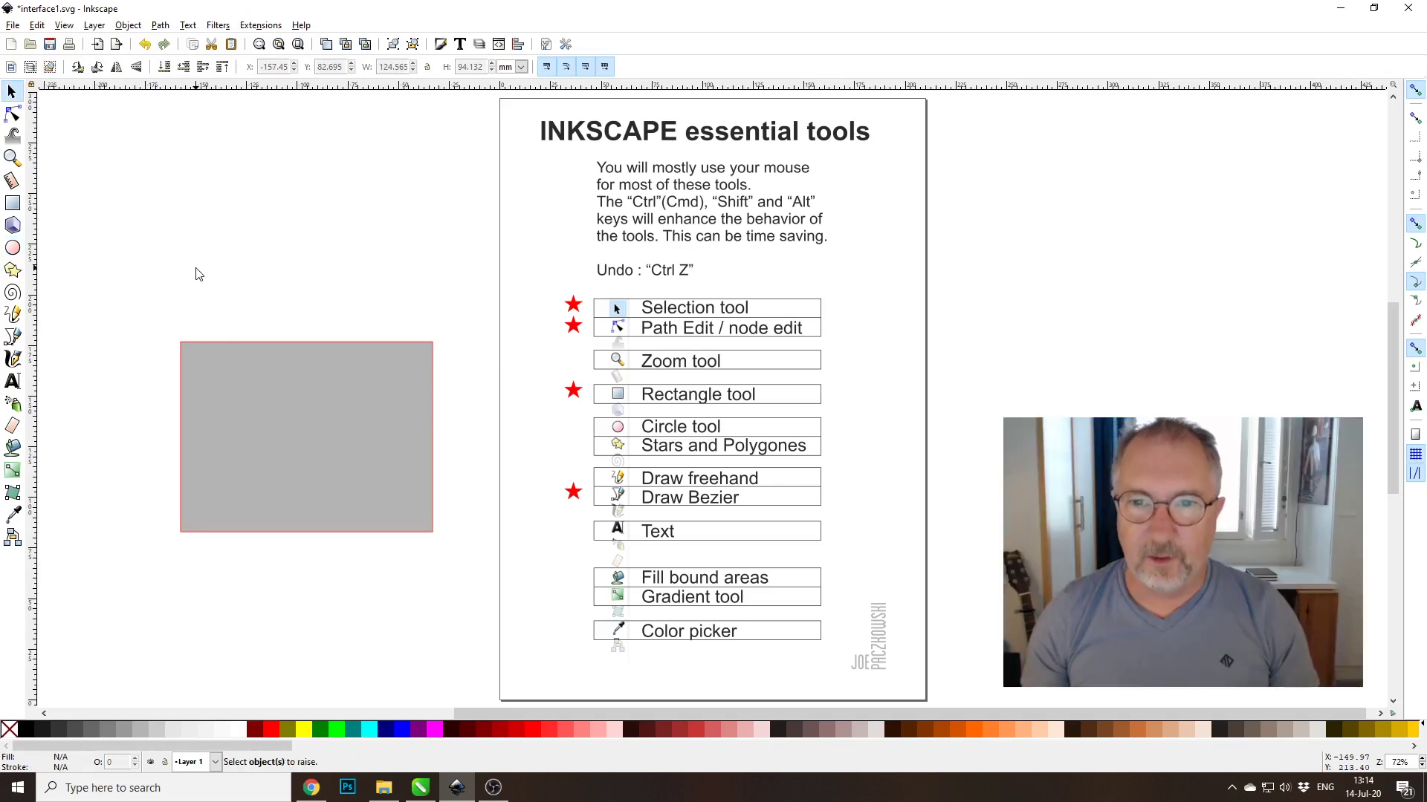